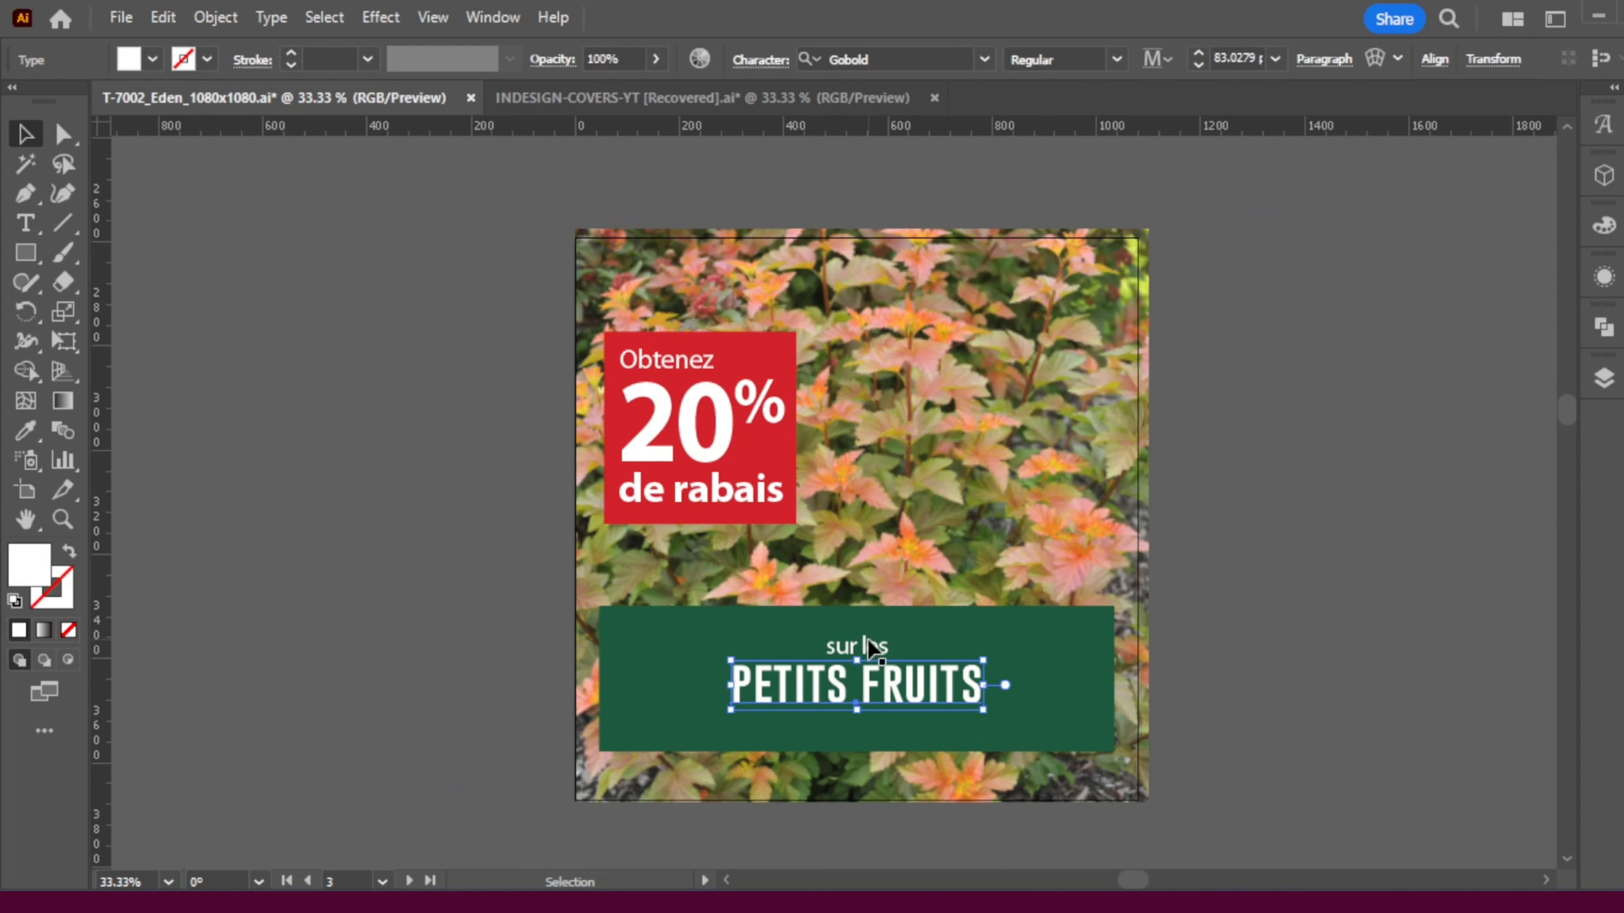
# - Replace the text "sur les" in the green banner with "sur tous les"
pyautogui.click(876, 639)
pyautogui.click(860, 705)
pyautogui.click(25, 224)
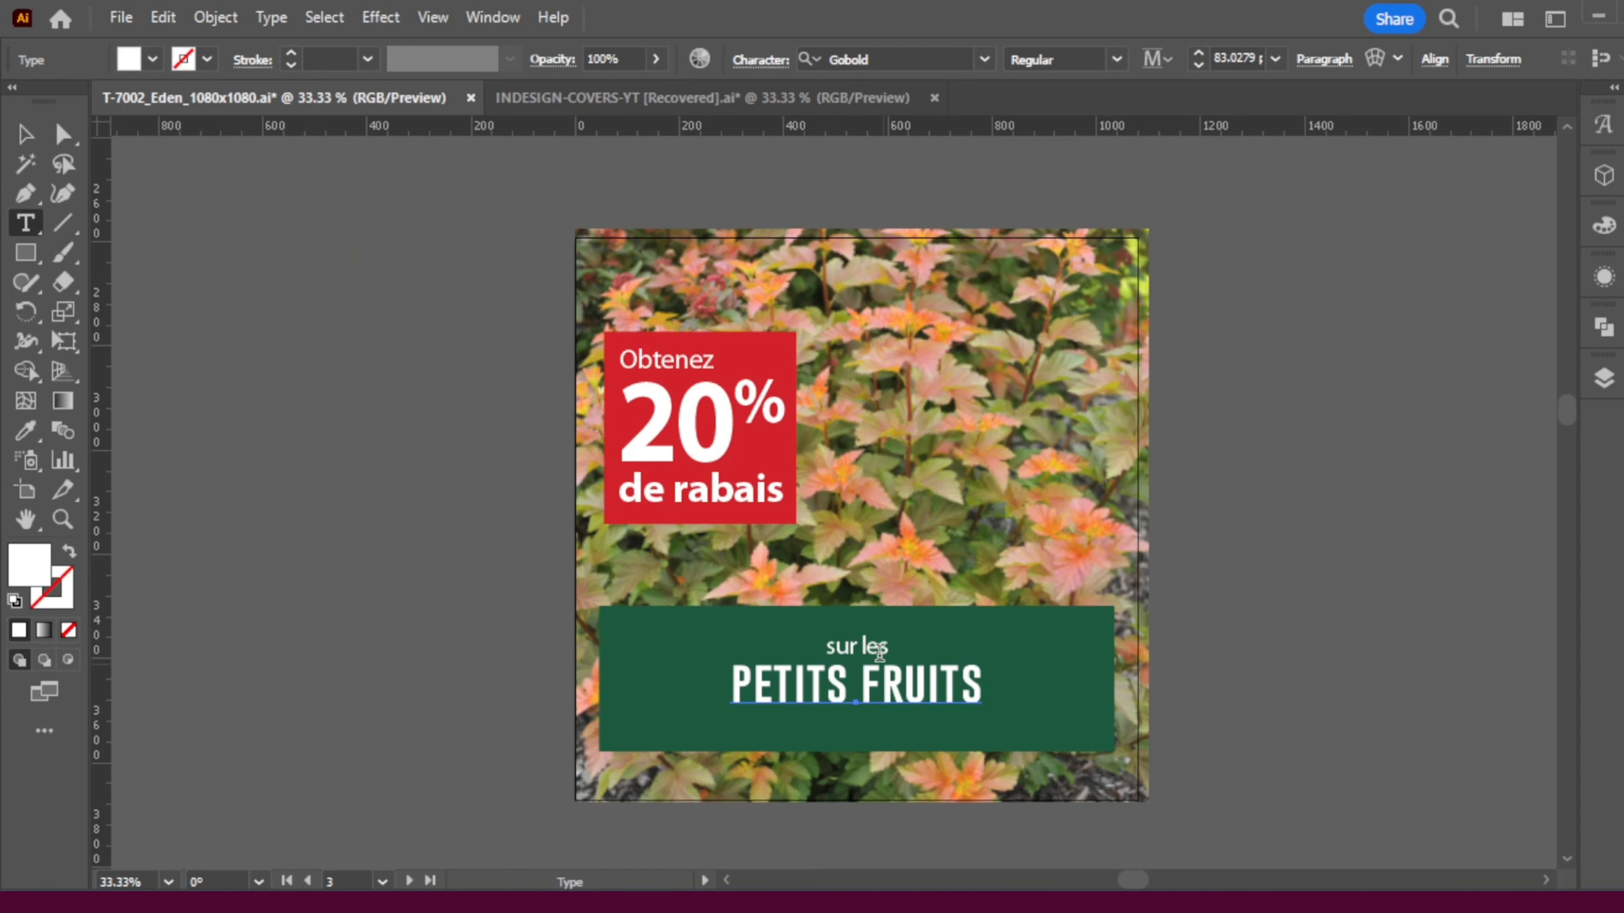
pyautogui.moveTo(886, 643); pyautogui.dragTo(815, 644)
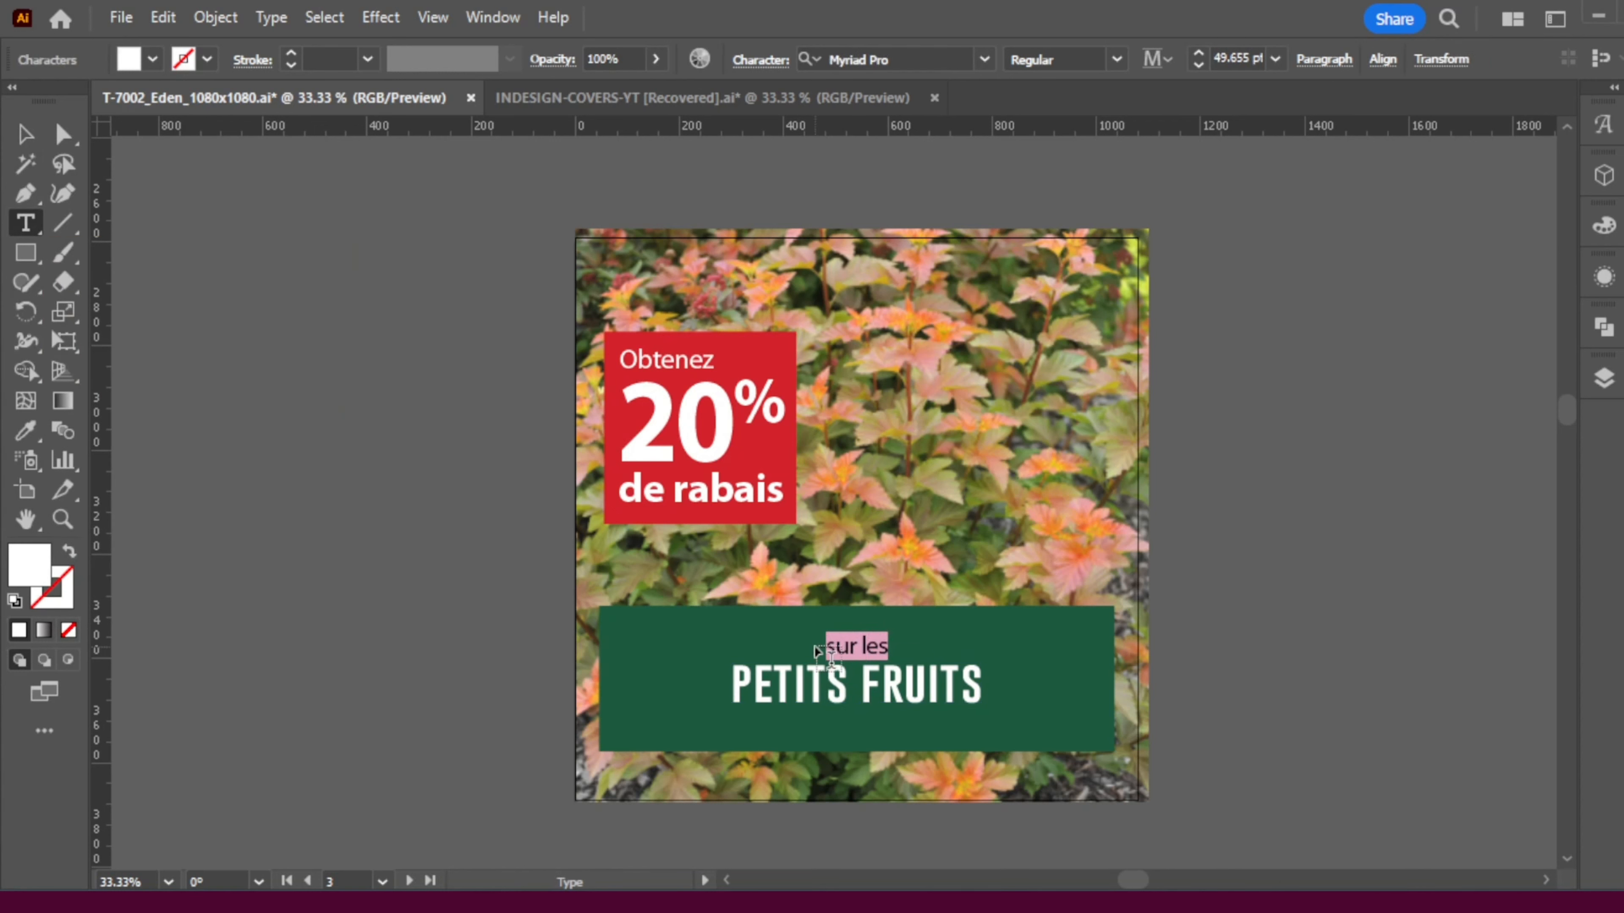
pyautogui.write('sur tous les')
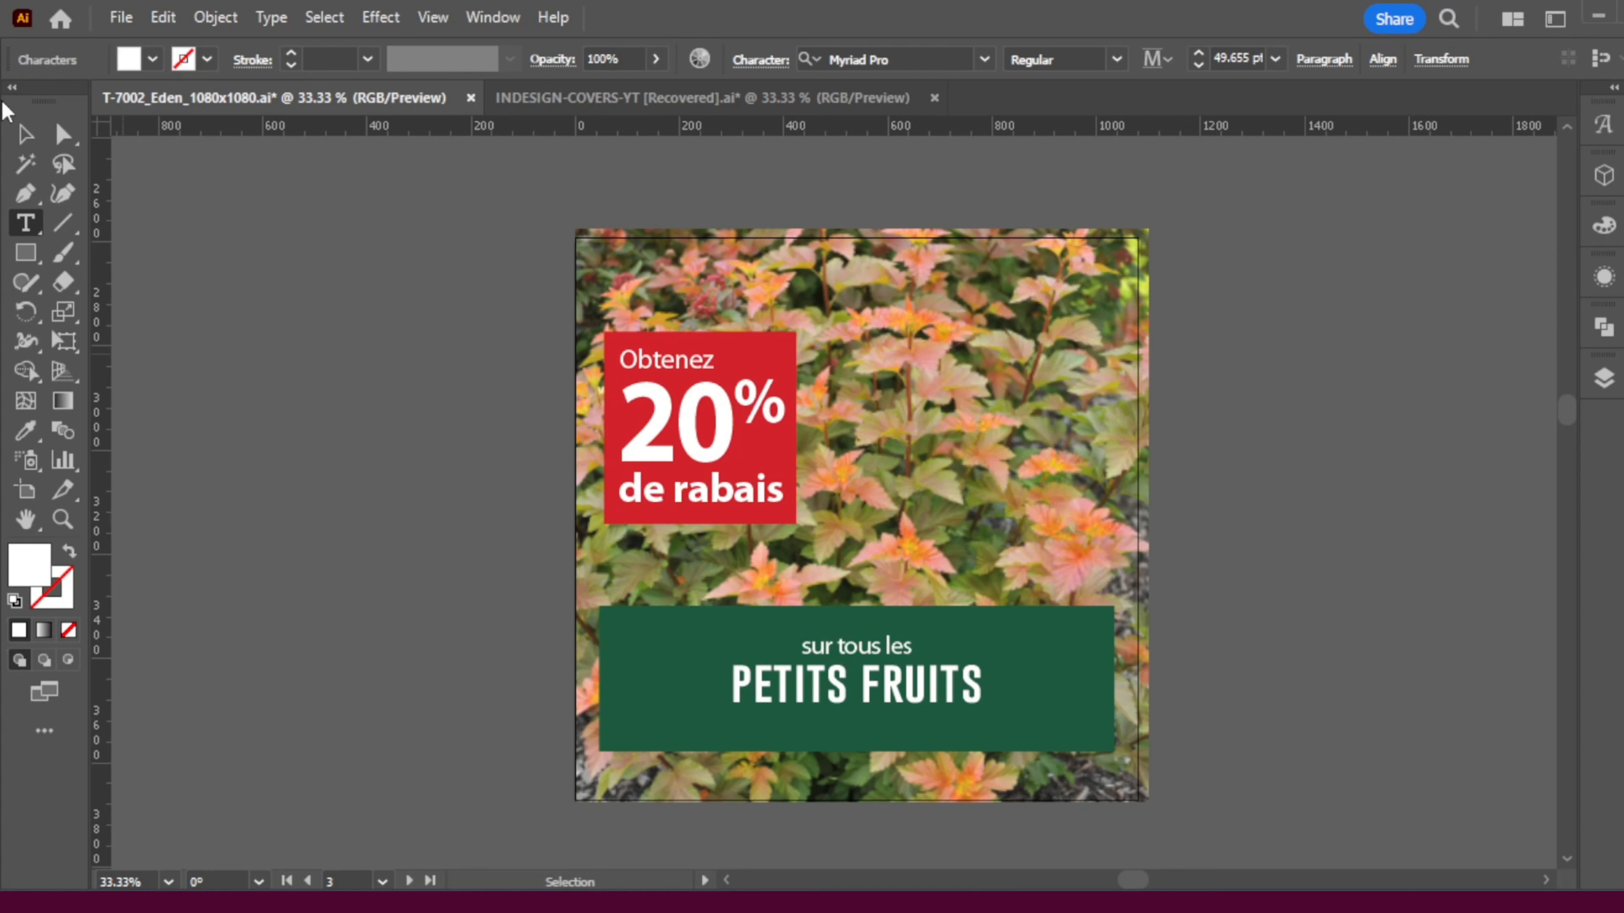
# - Replace the "PETITS FRUITS" heading in the green banner with "PHYSOCARPUS"
pyautogui.click(25, 223)
pyautogui.moveTo(980, 686); pyautogui.dragTo(719, 688)
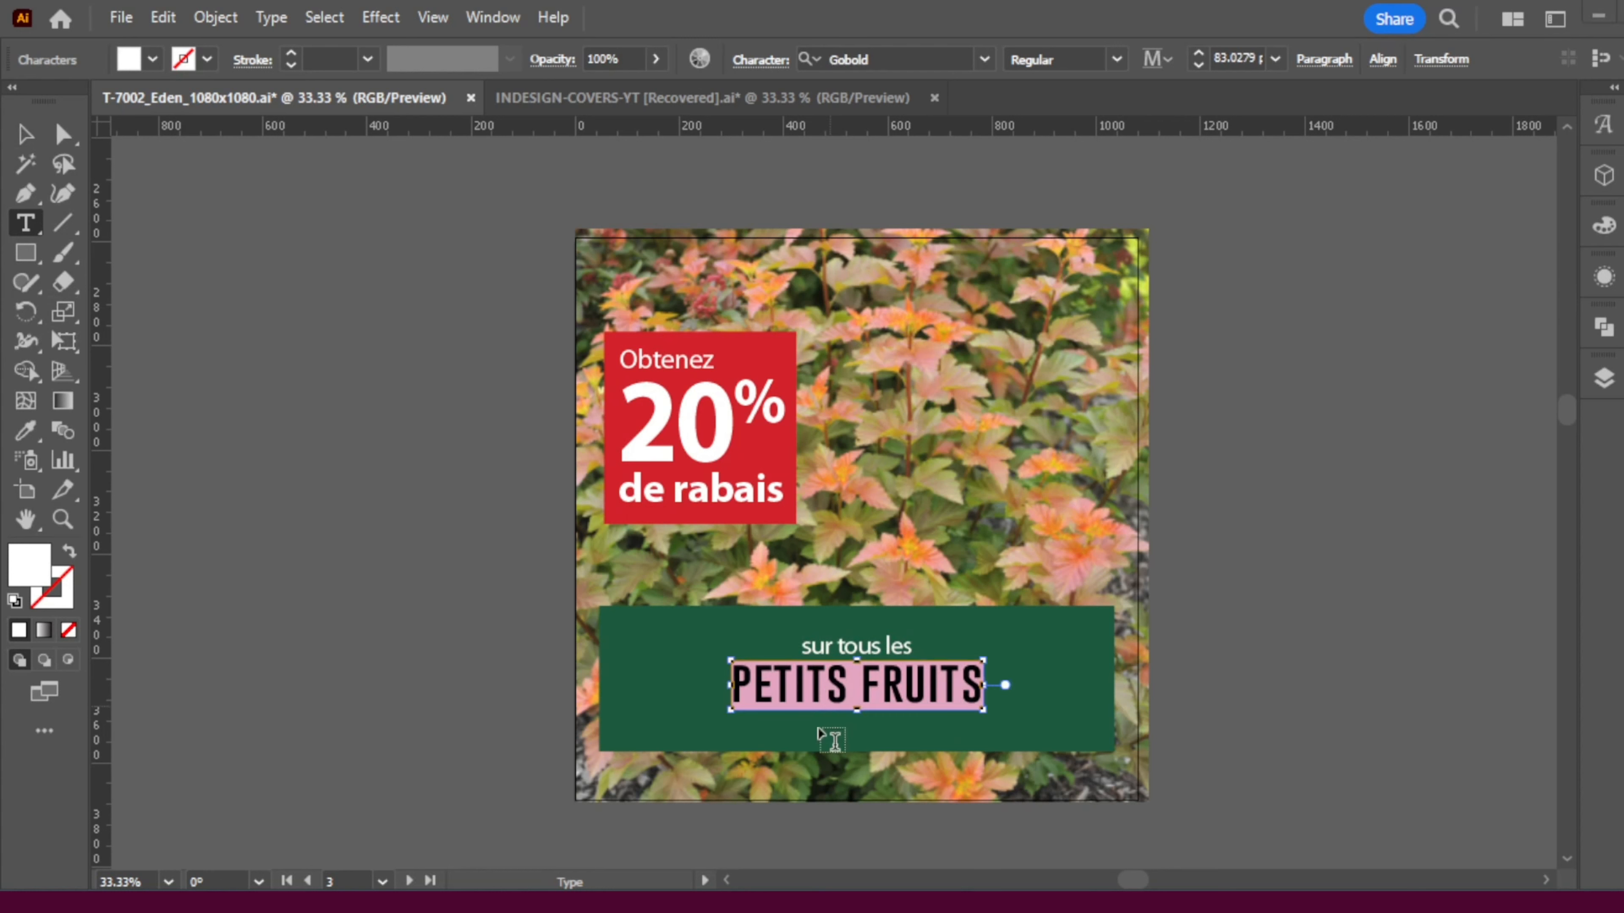
pyautogui.doubleClick(816, 680)
pyautogui.click(816, 680)
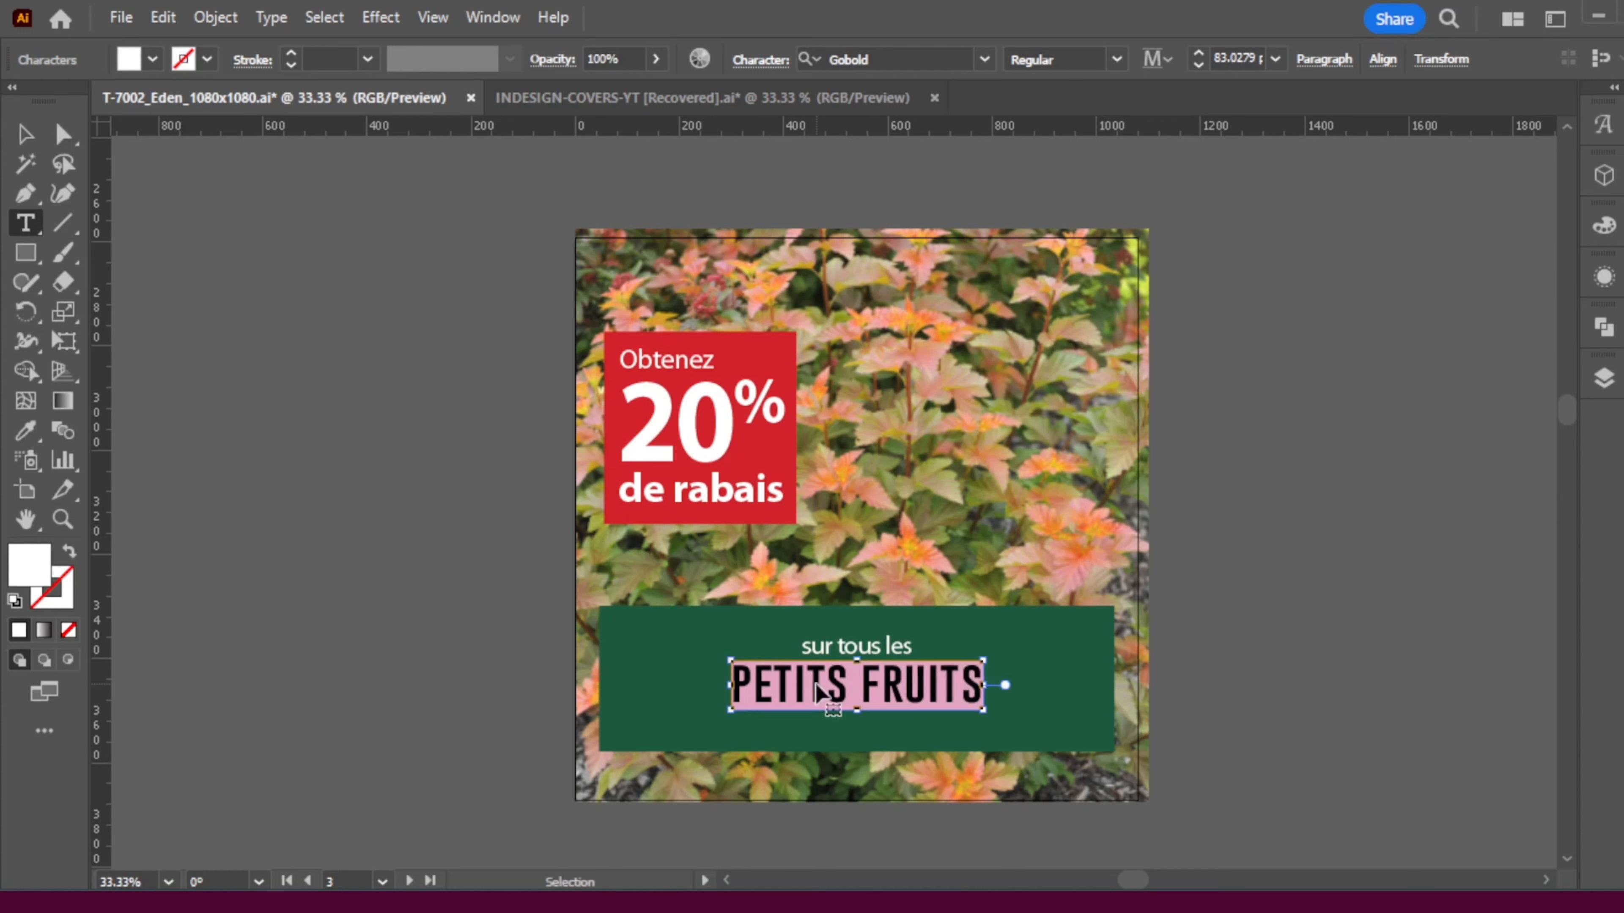
pyautogui.write('PHYSOCARPUS')
pyautogui.click(19, 140)
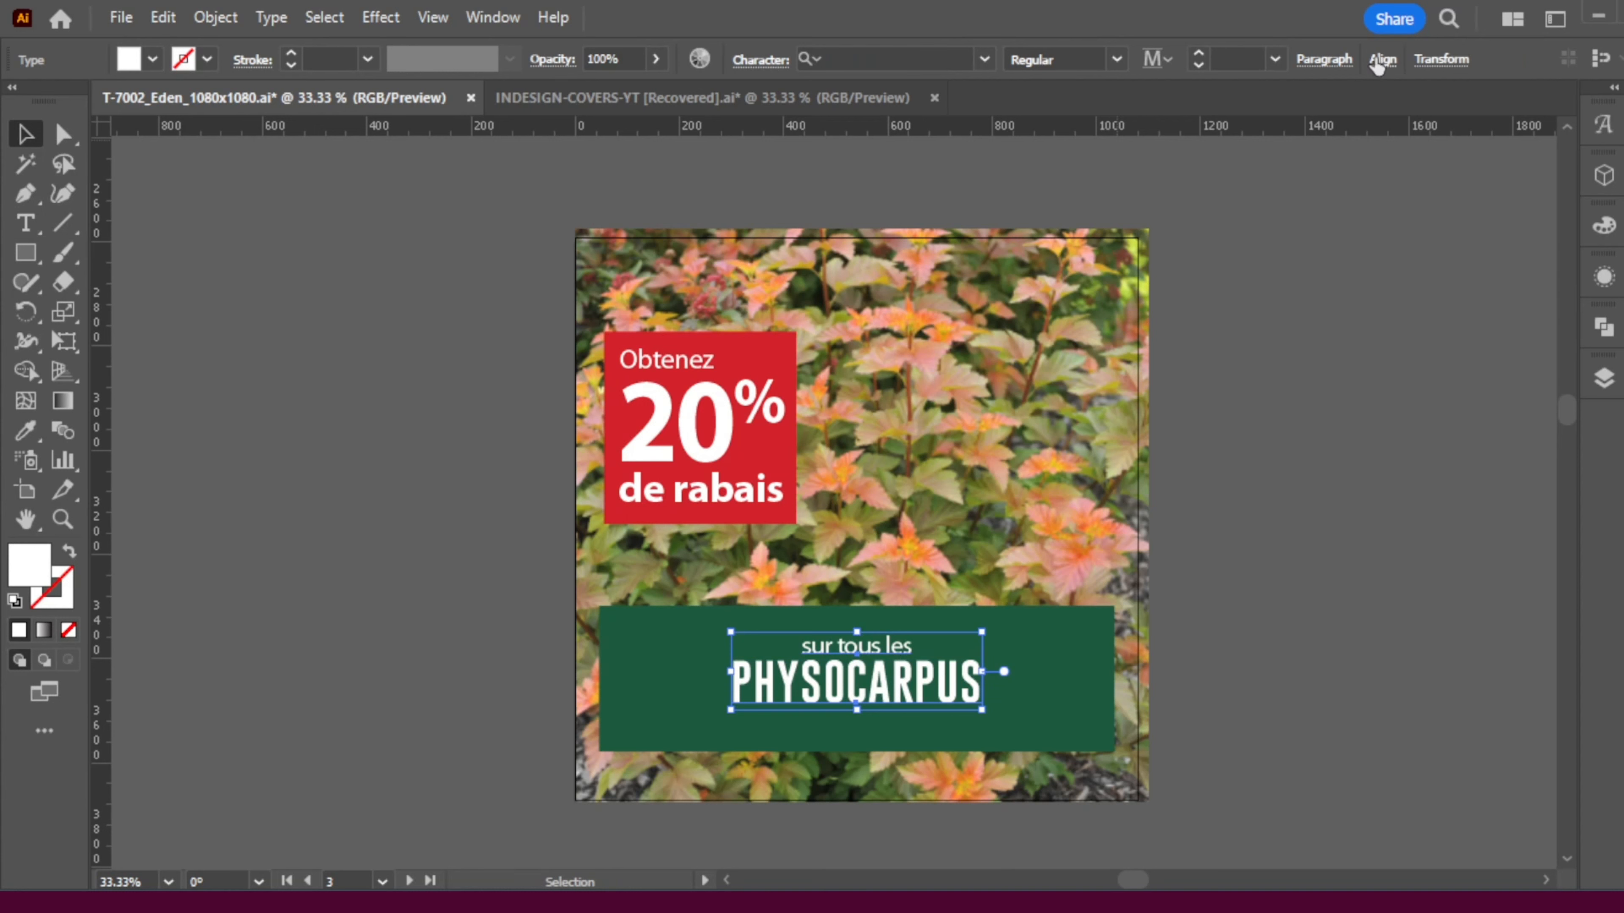
# - Try to centre the two separate text lines vertically on the green banner as key object, and undo the alignment
pyautogui.click(1381, 60)
pyautogui.keyDown('shift'); pyautogui.click(652, 691); pyautogui.keyUp('shift')
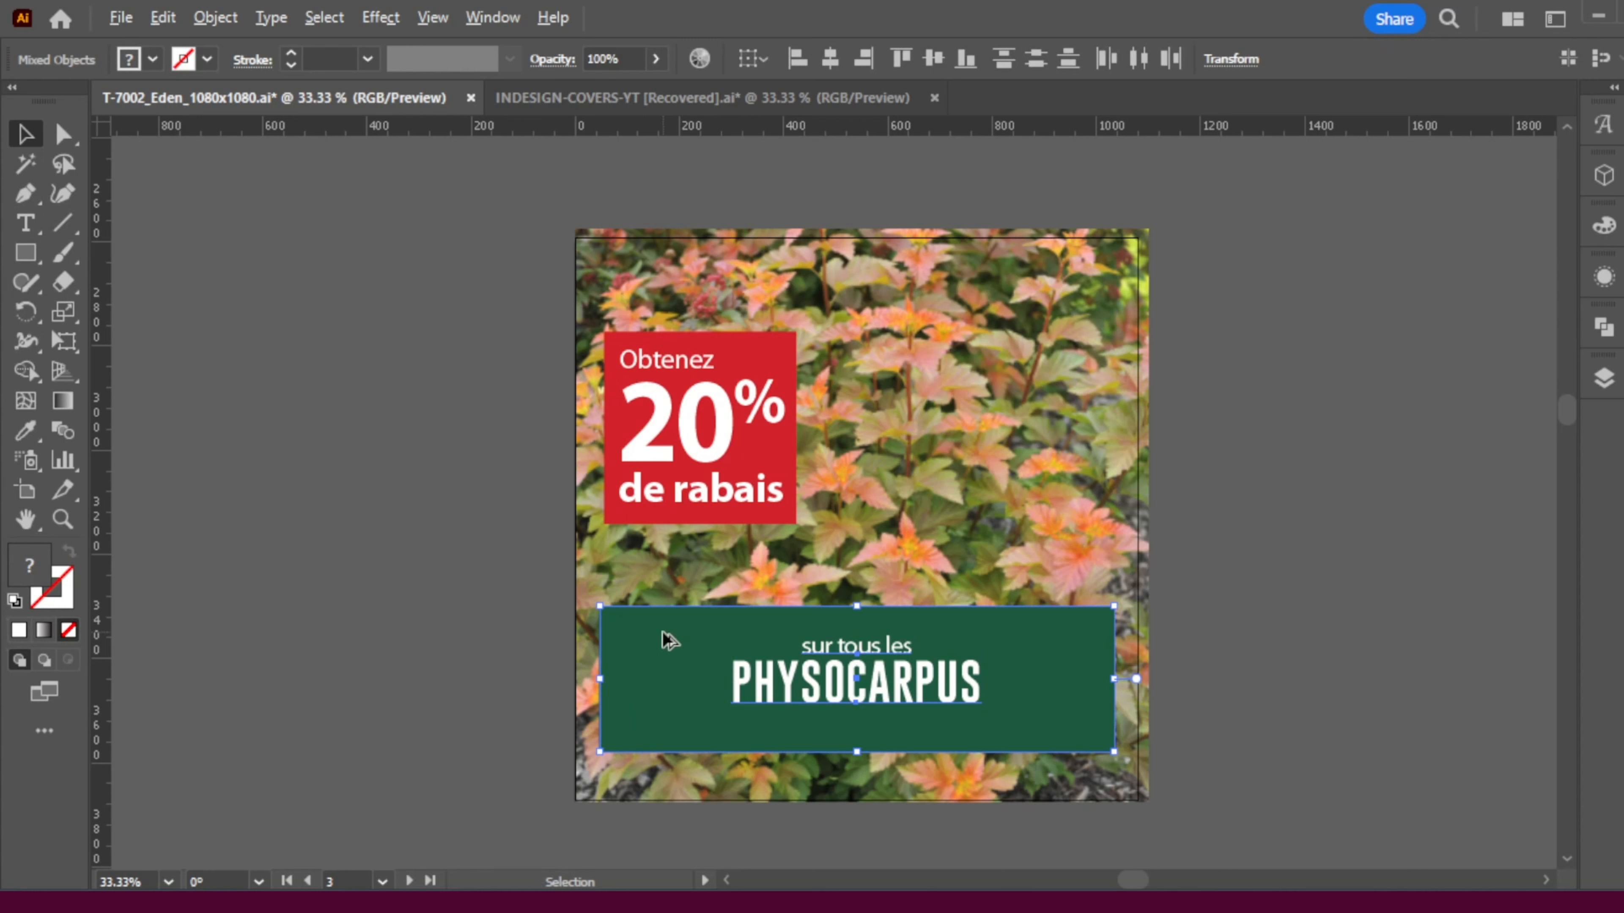
pyautogui.click(662, 647)
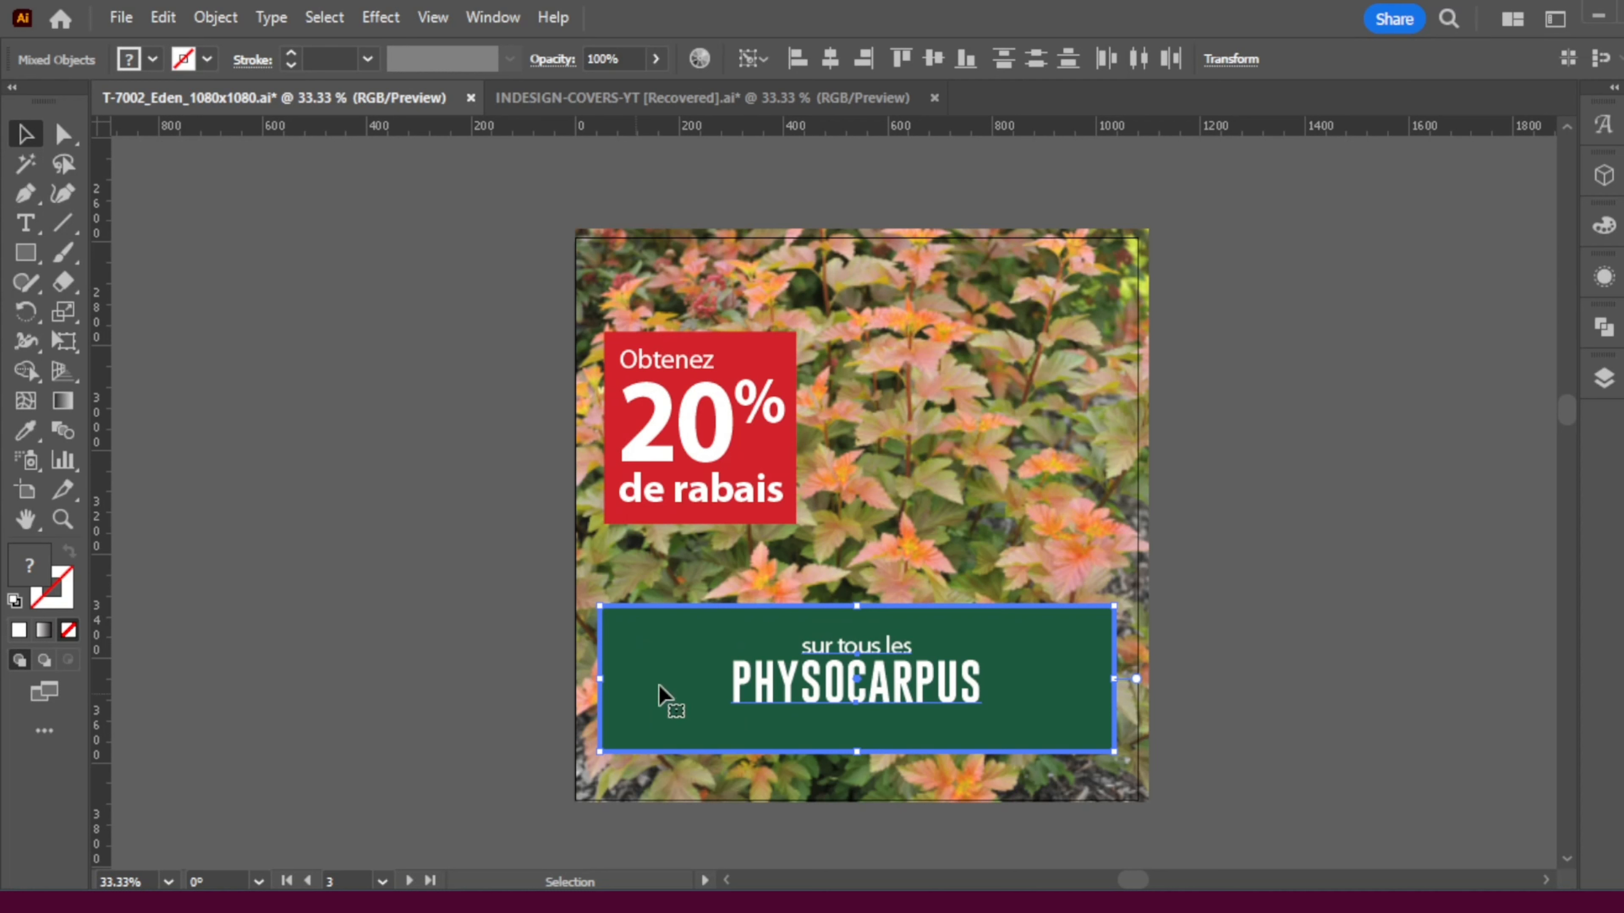
pyautogui.click(933, 57)
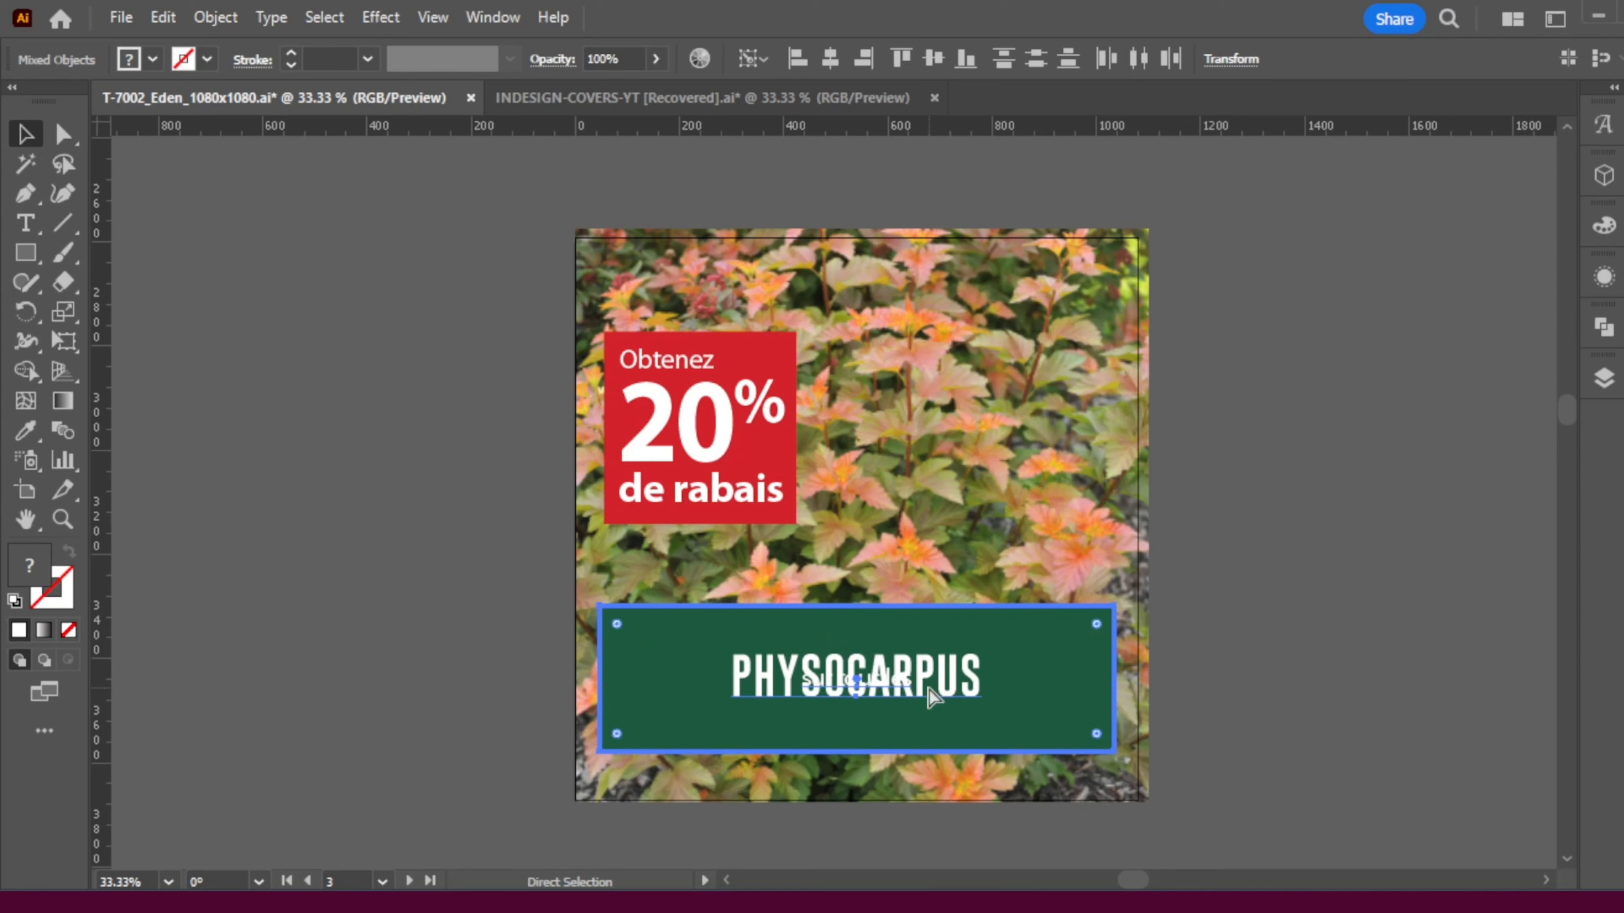
pyautogui.hotkey('ctrl', 'z')
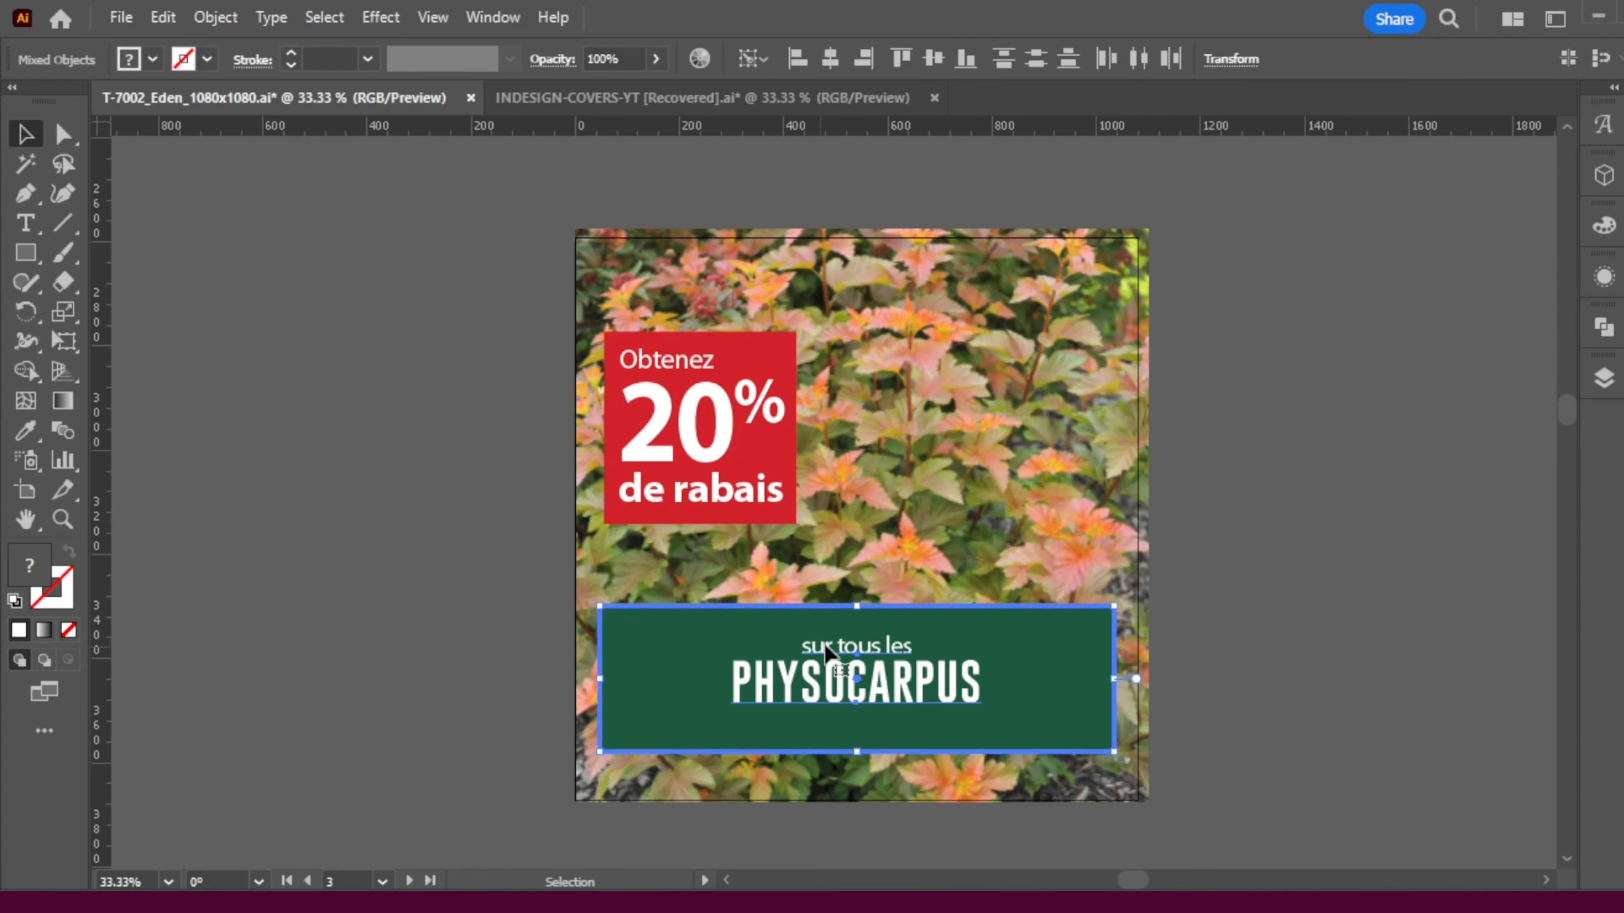
# - Centre the two banner text lines vertically as one group within the green banner, using the banner as the key object
pyautogui.click(1158, 688)
pyautogui.click(905, 691)
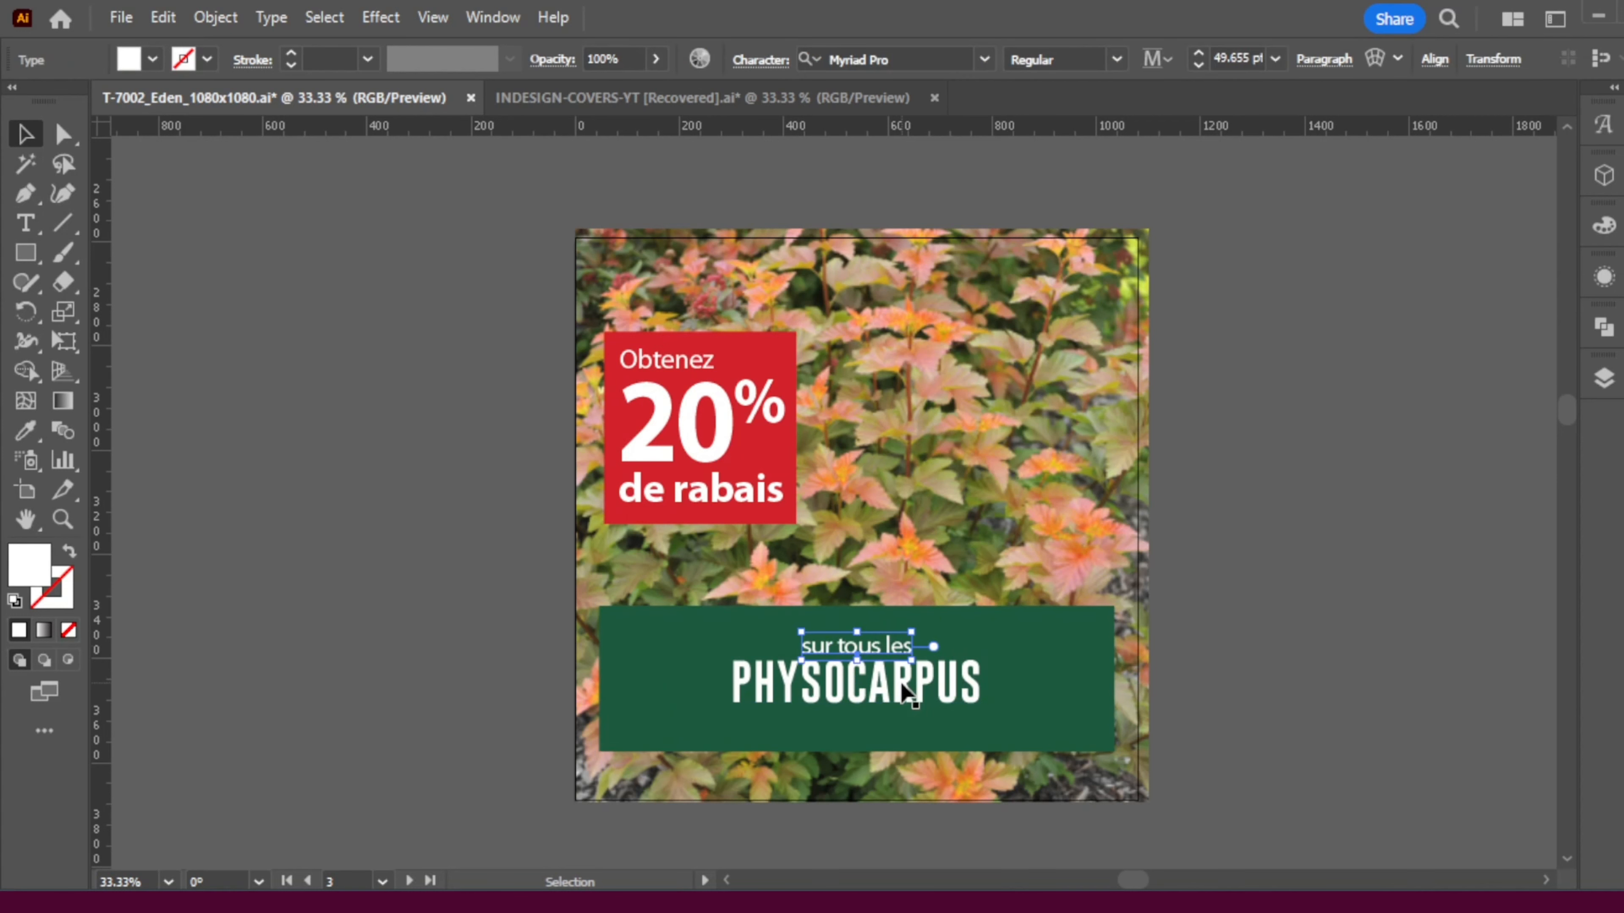
pyautogui.keyDown('shift'); pyautogui.click(655, 681); pyautogui.keyUp('shift')
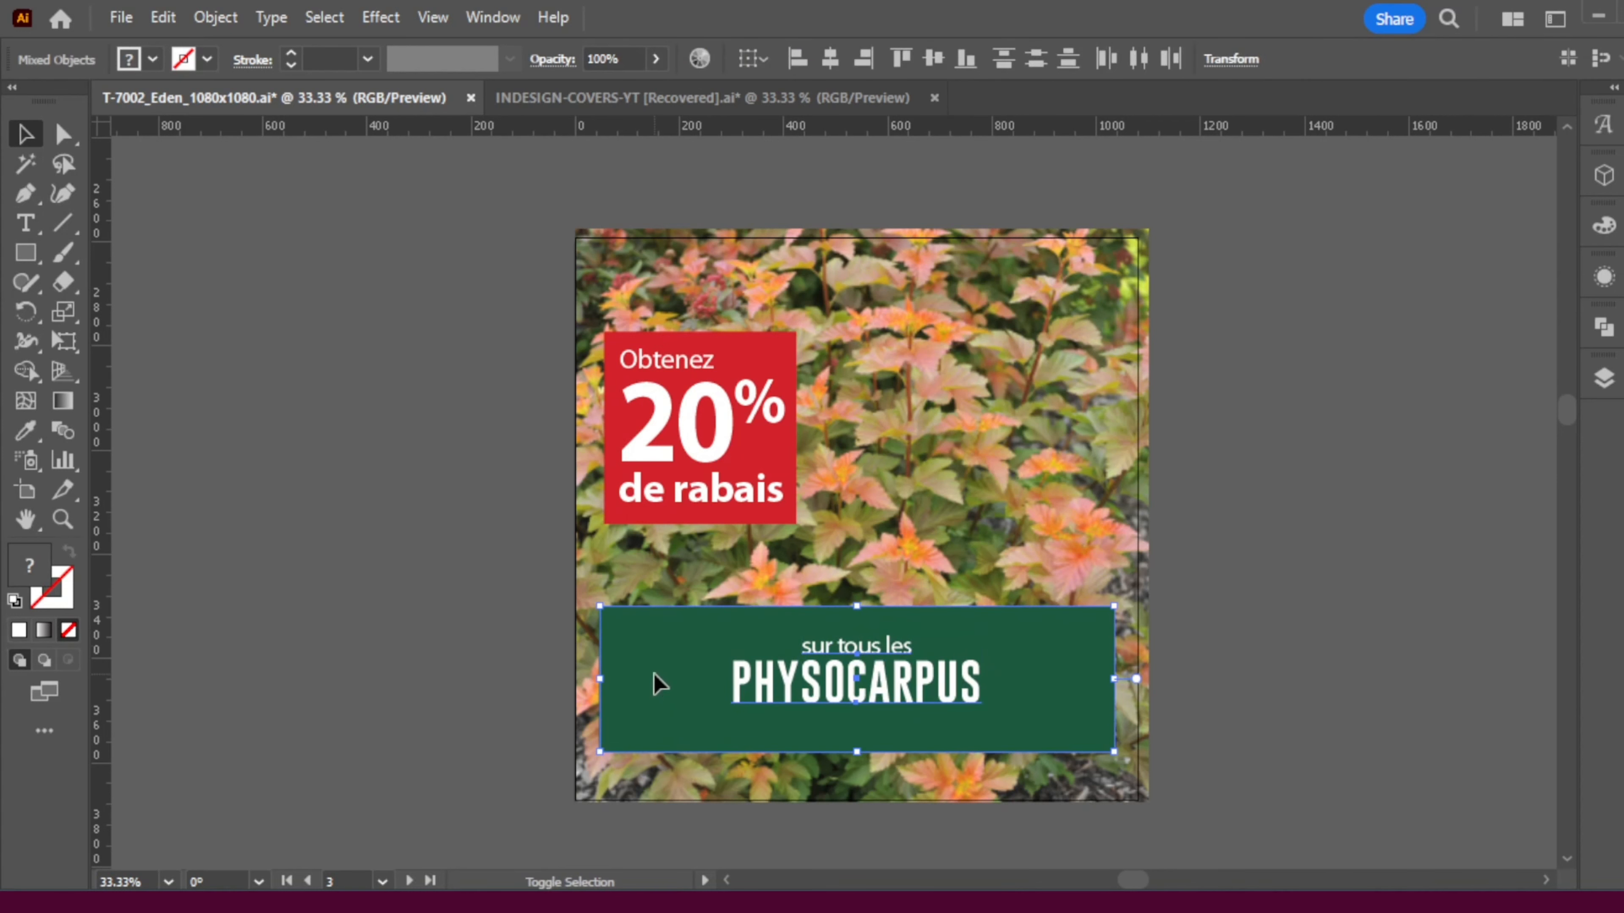
pyautogui.click(690, 687)
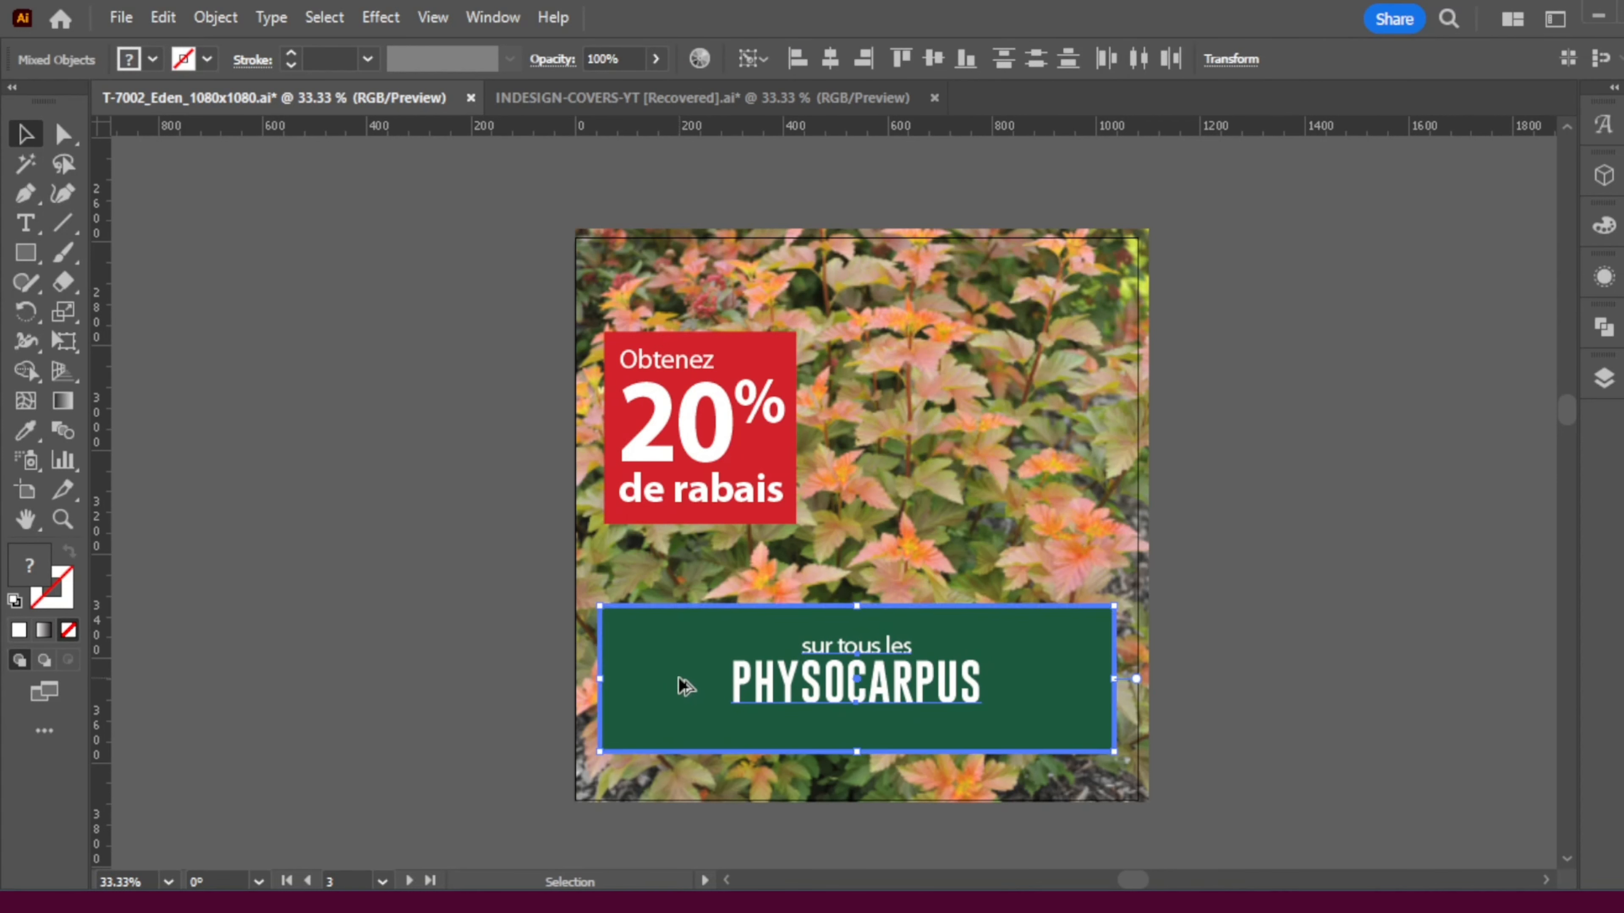
pyautogui.click(933, 59)
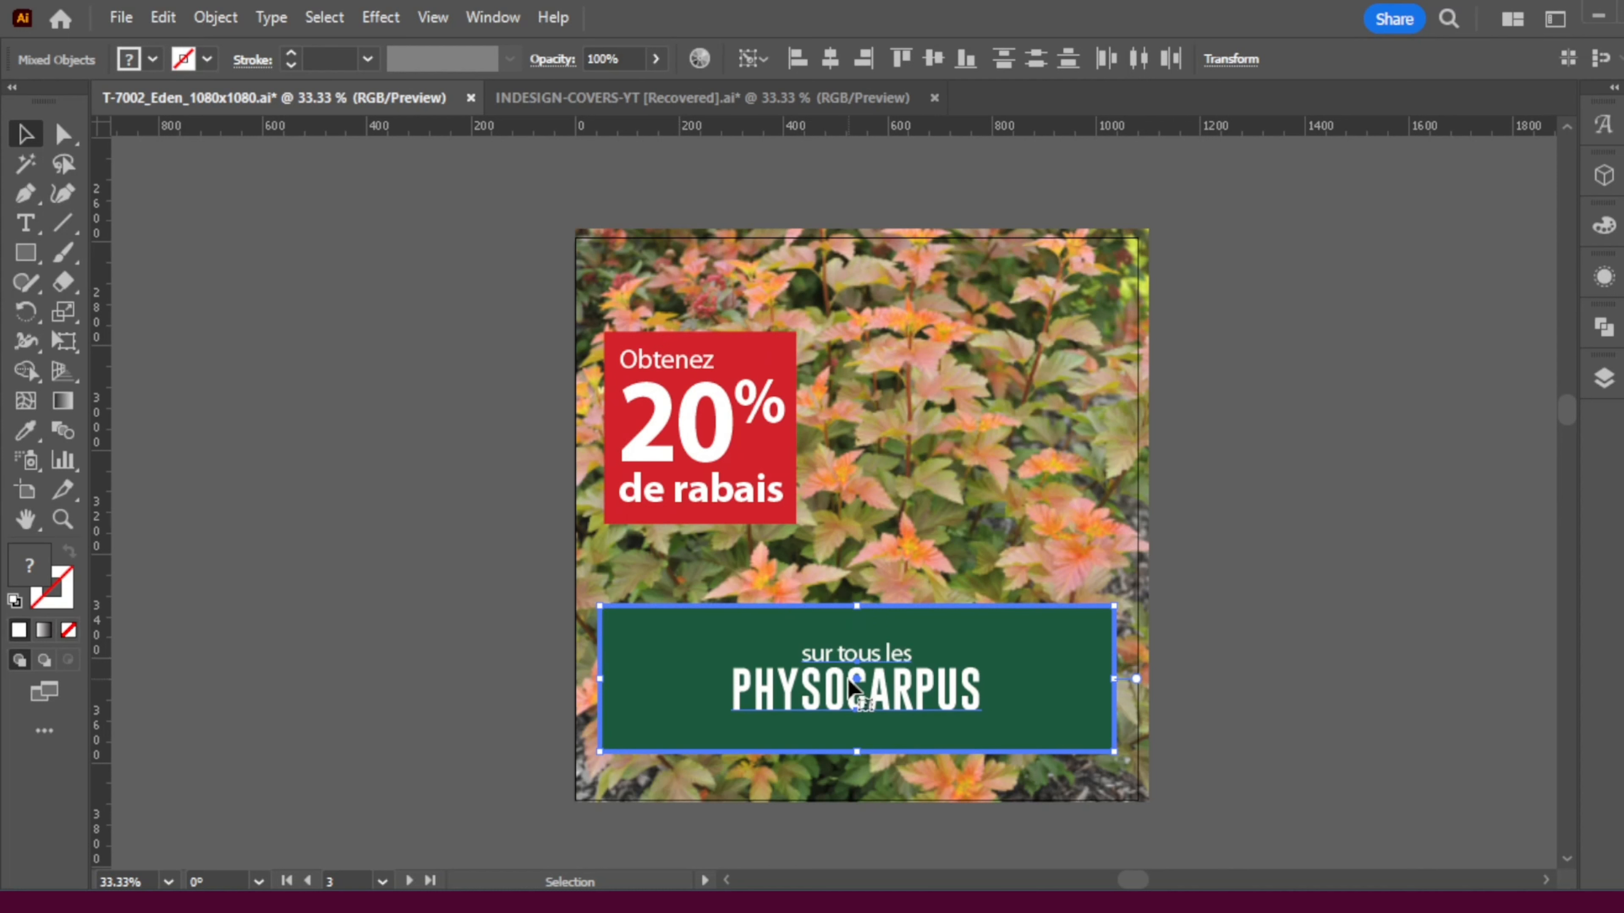
# - Align the banner and its text to the artboard and centre them horizontally
pyautogui.click(754, 58)
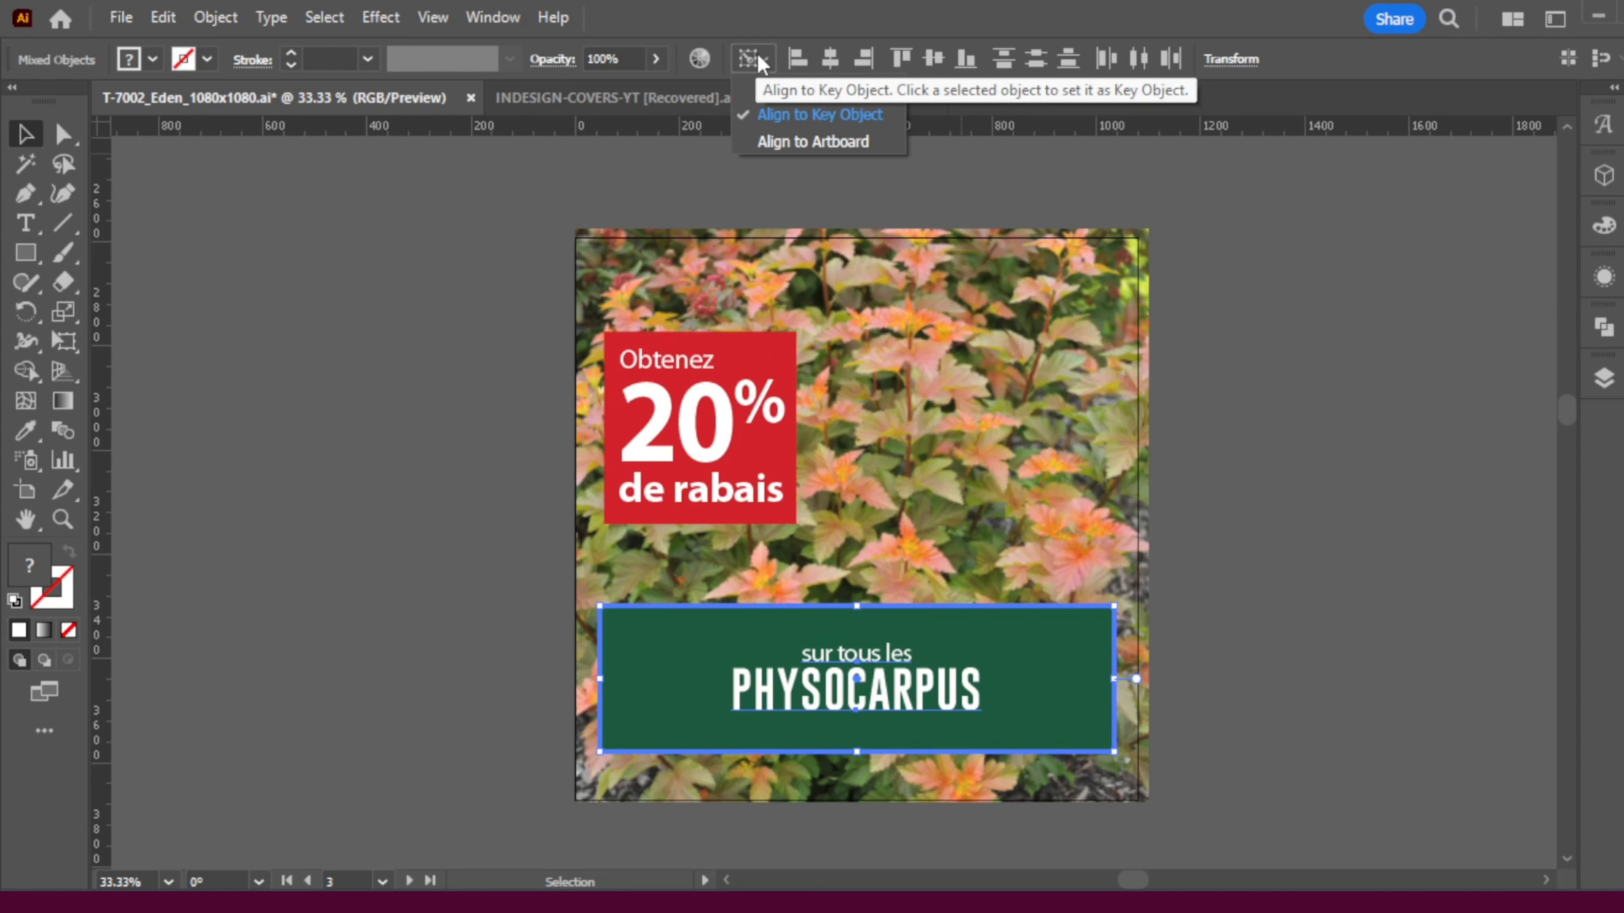
pyautogui.click(806, 142)
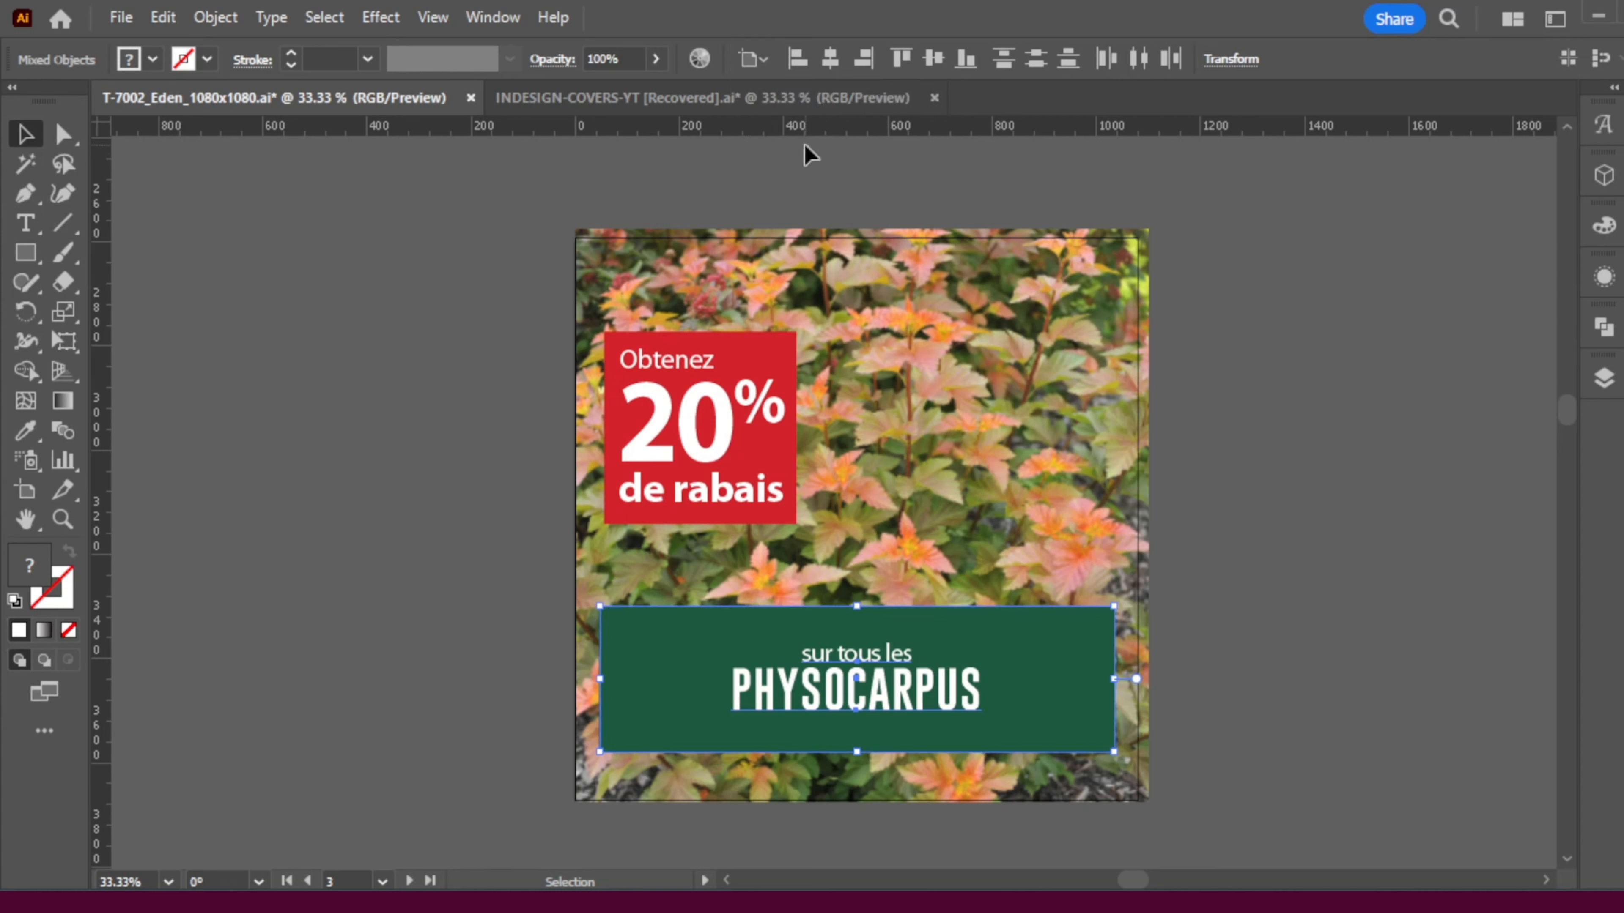
pyautogui.click(830, 59)
pyautogui.click(1276, 509)
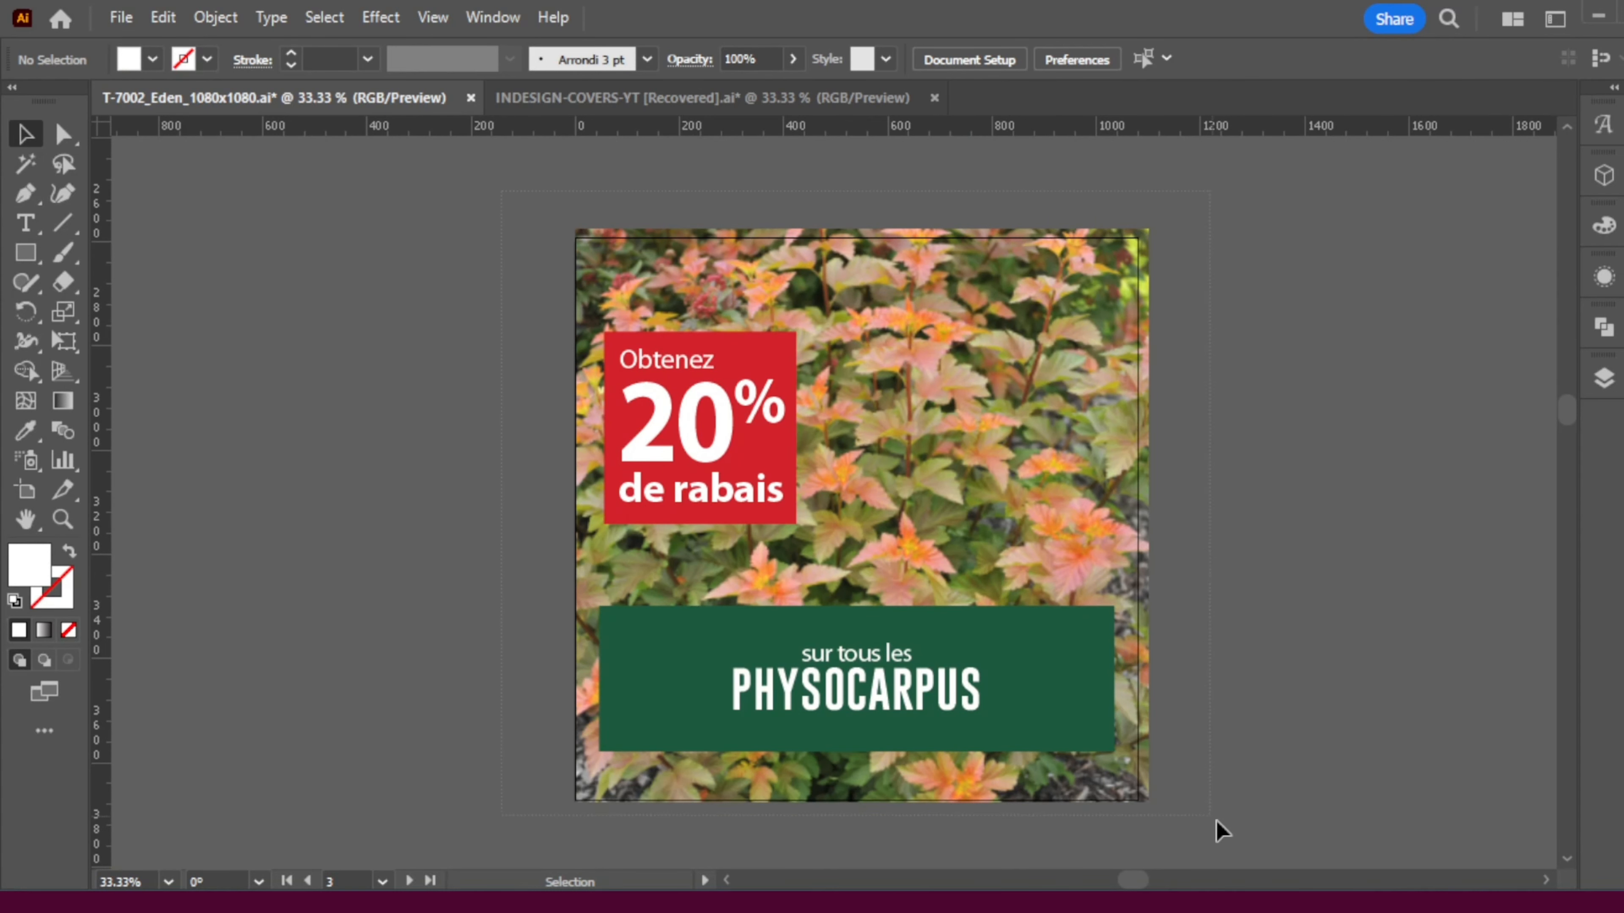
# - Copy all the artwork of the Physocarpus ad and paste it in place on the empty artboard below
pyautogui.scroll(-1, 1217, 822)
pyautogui.hotkey('ctrl', 'a')
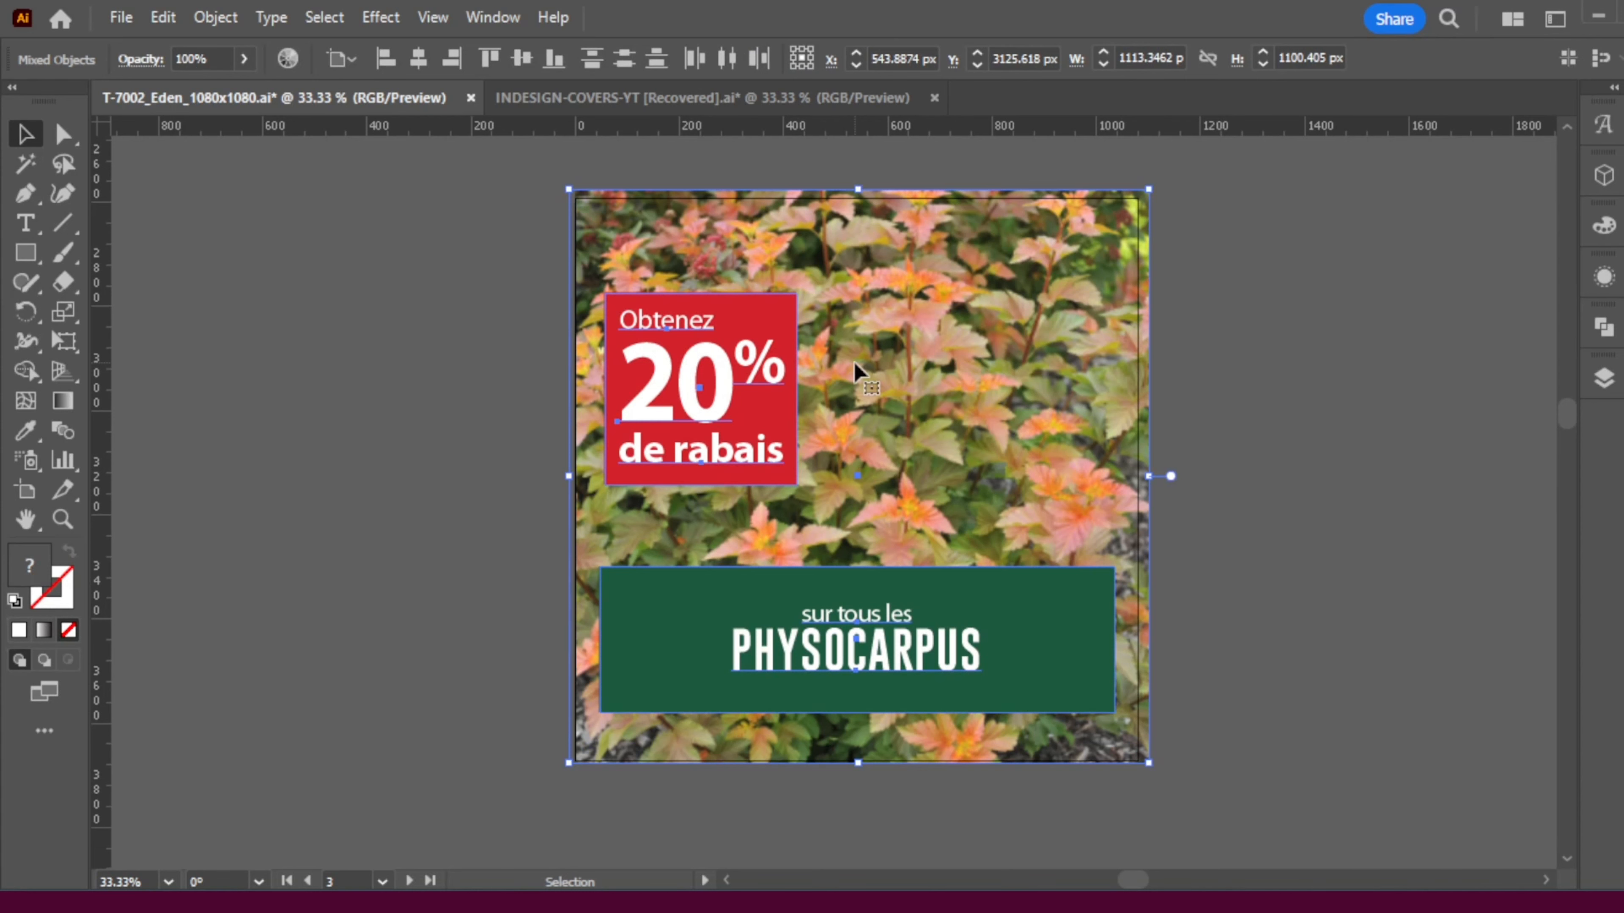
pyautogui.scroll(-10, 757, 599)
pyautogui.click(718, 657)
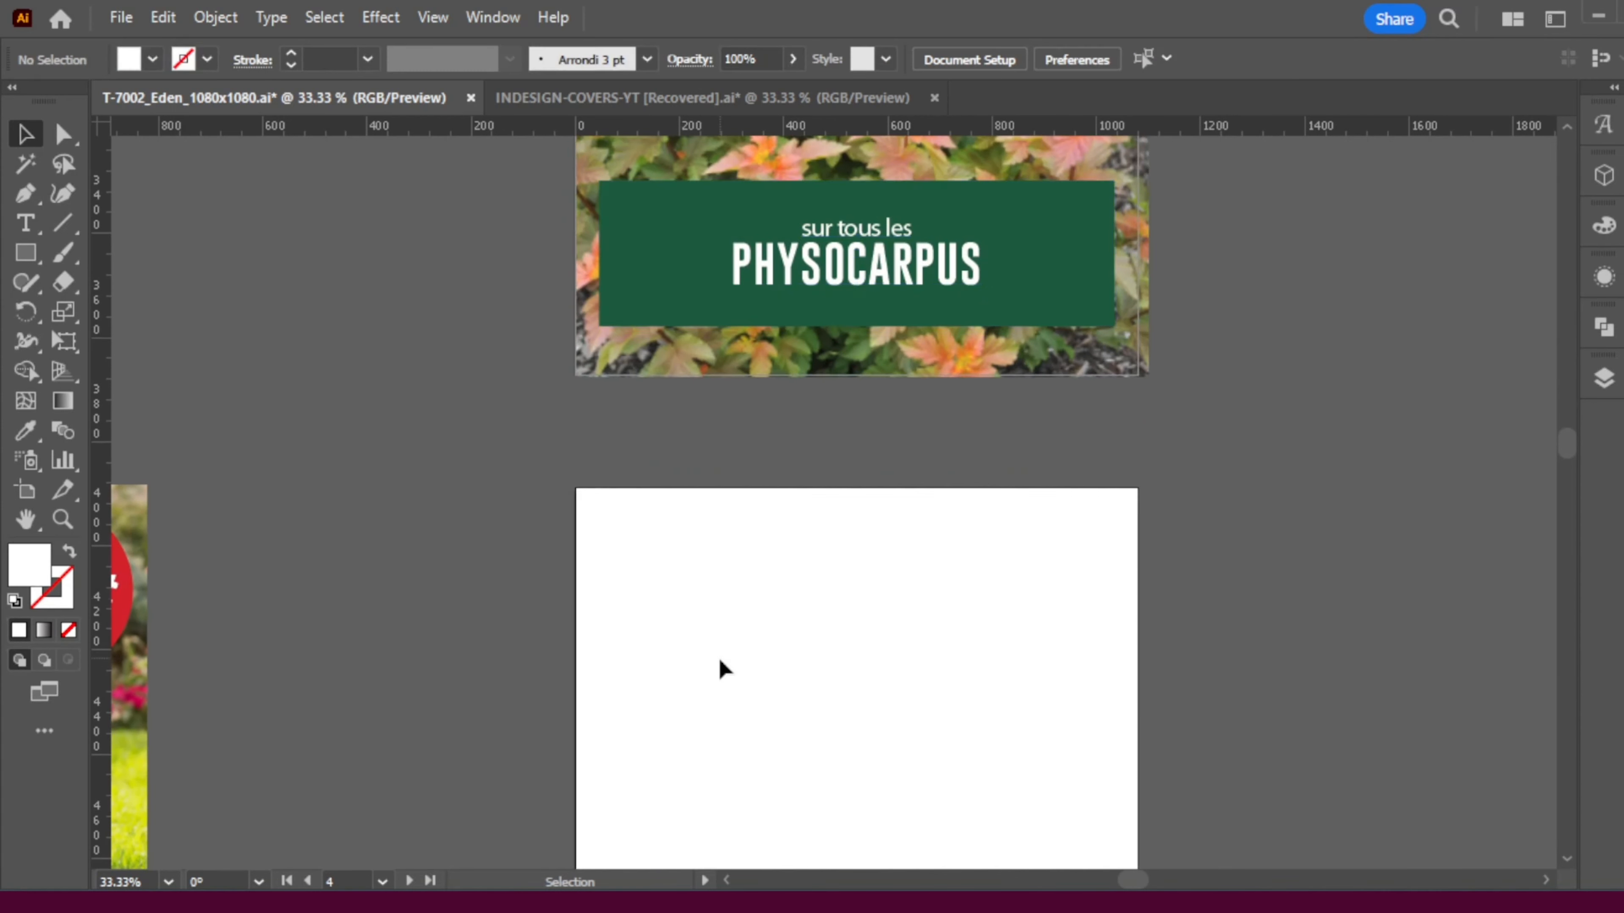
pyautogui.scroll(-5, 719, 653)
pyautogui.click(164, 18)
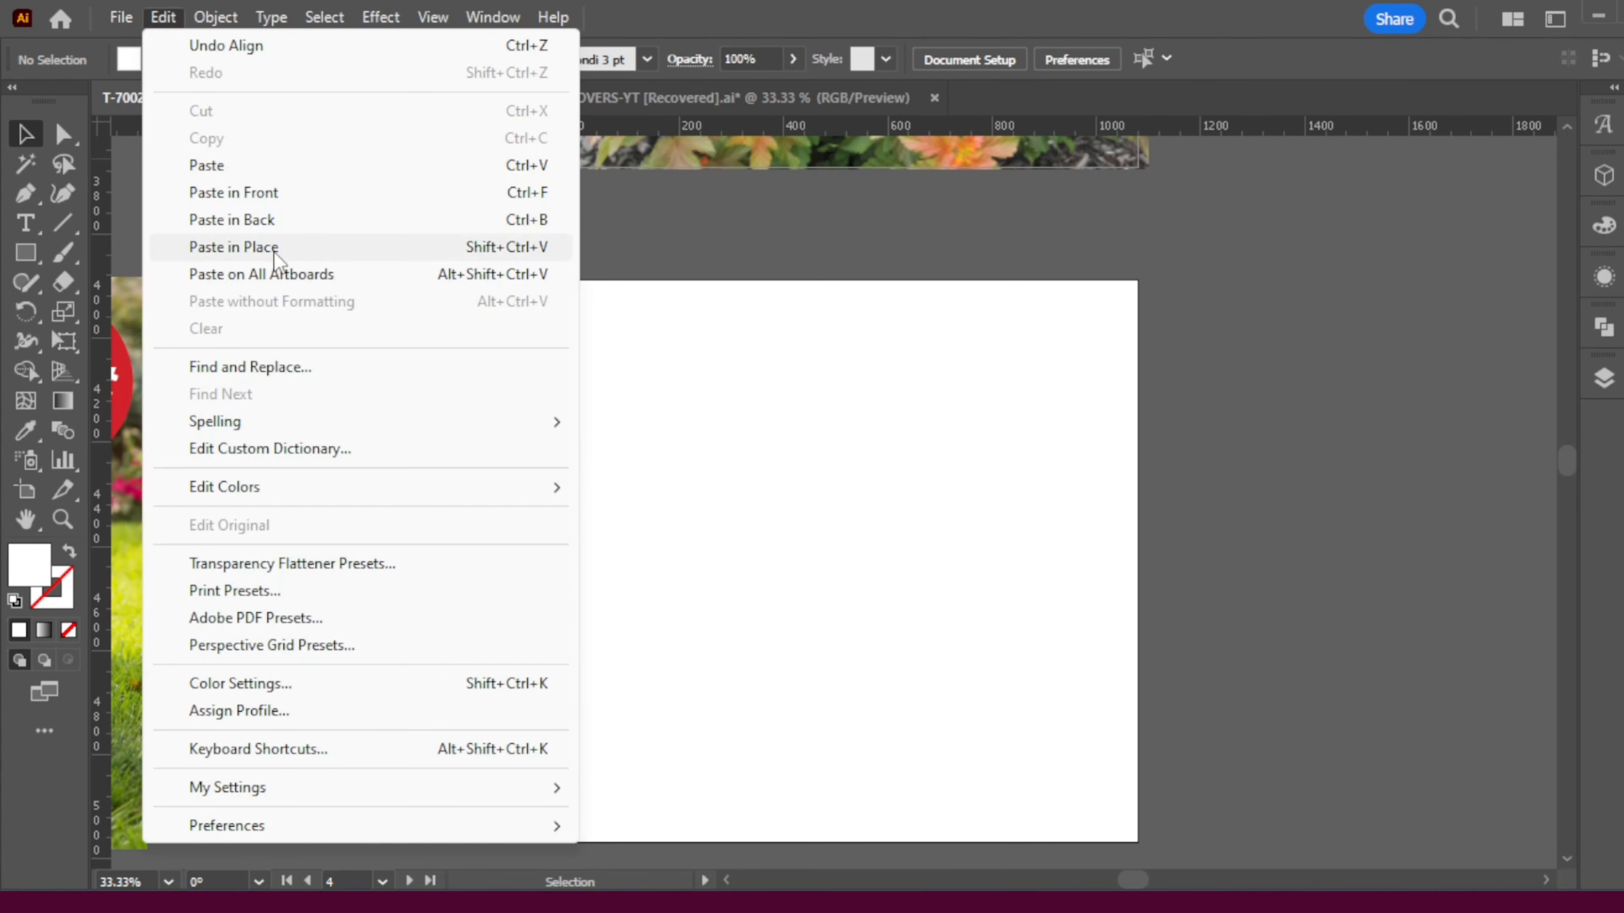
pyautogui.click(234, 247)
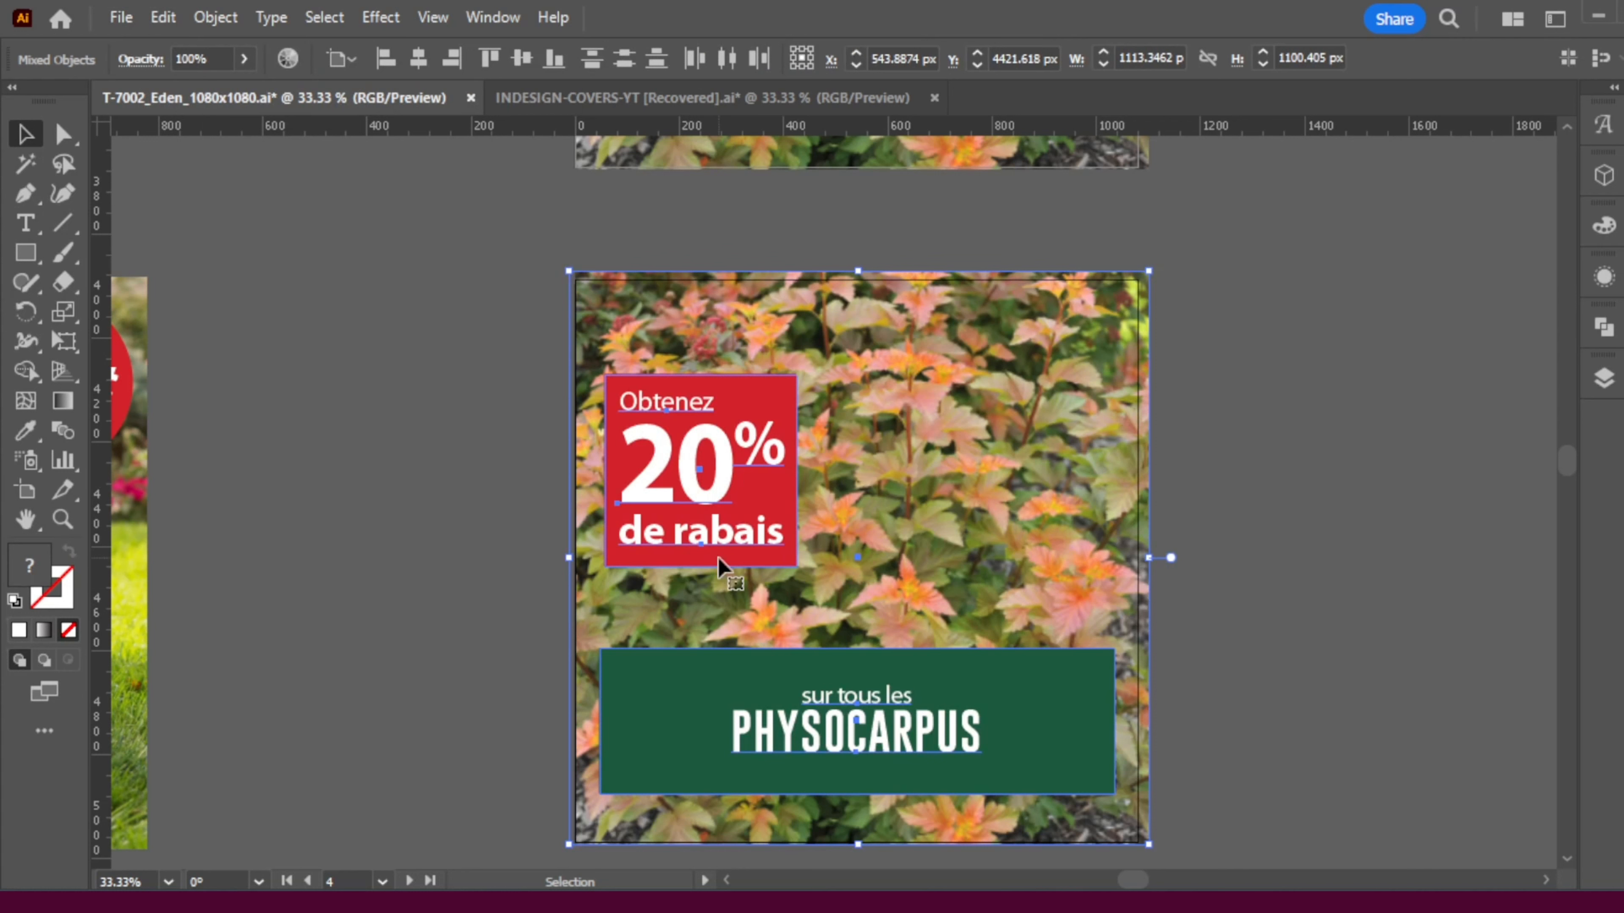
pyautogui.click(398, 597)
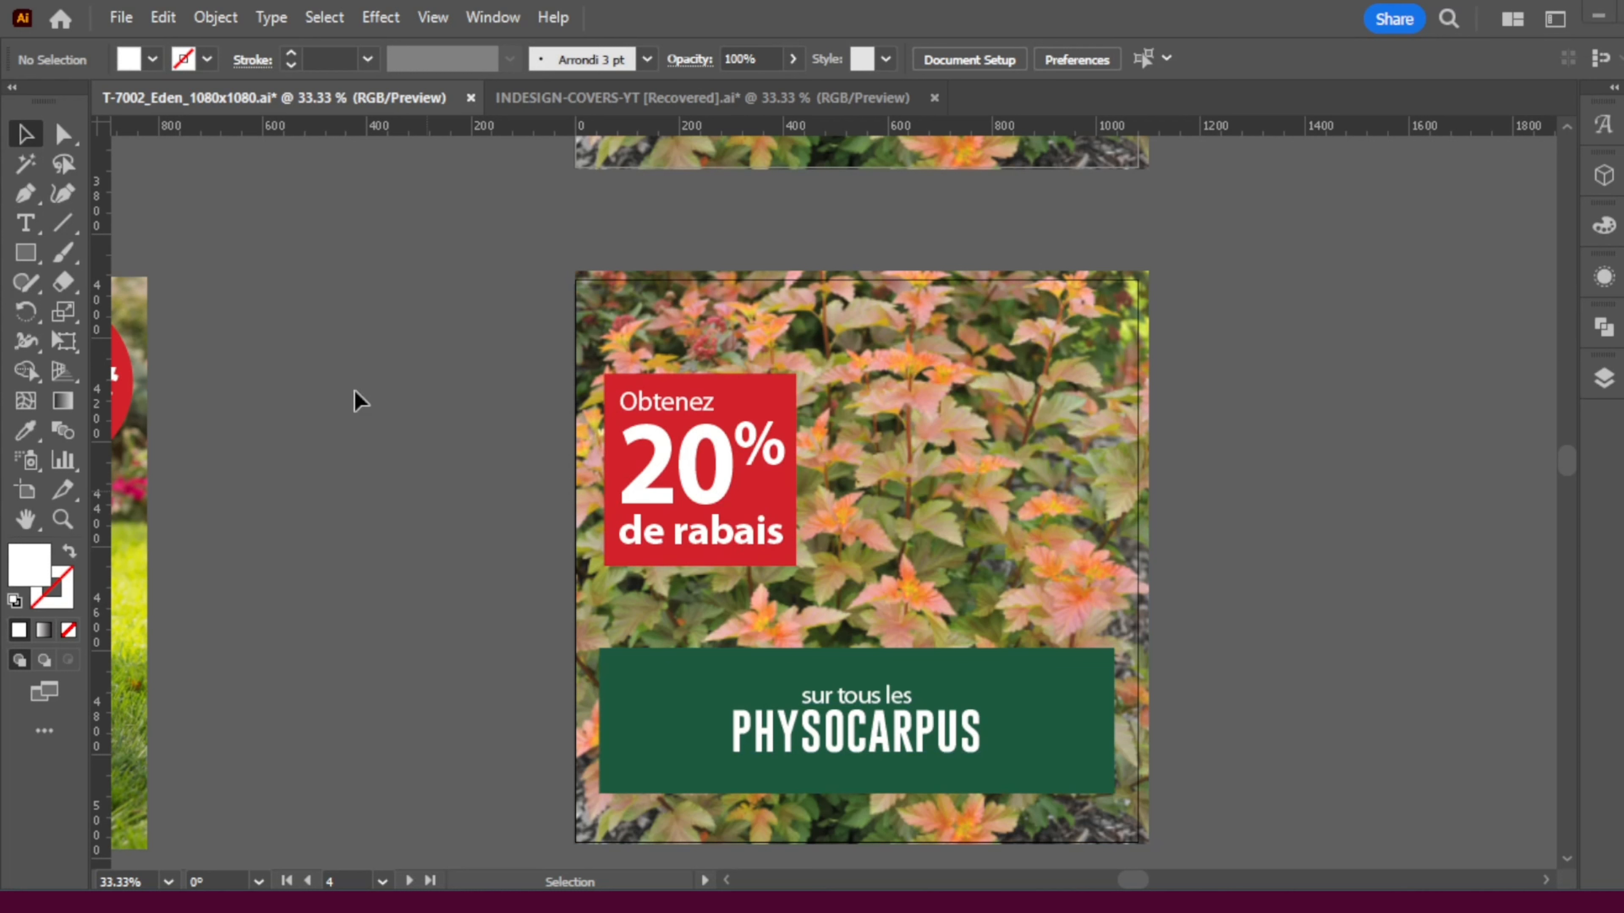
# - Shorten the text "sur tous les" in the copied ad's banner to "sur les"
pyautogui.click(25, 222)
pyautogui.click(884, 686)
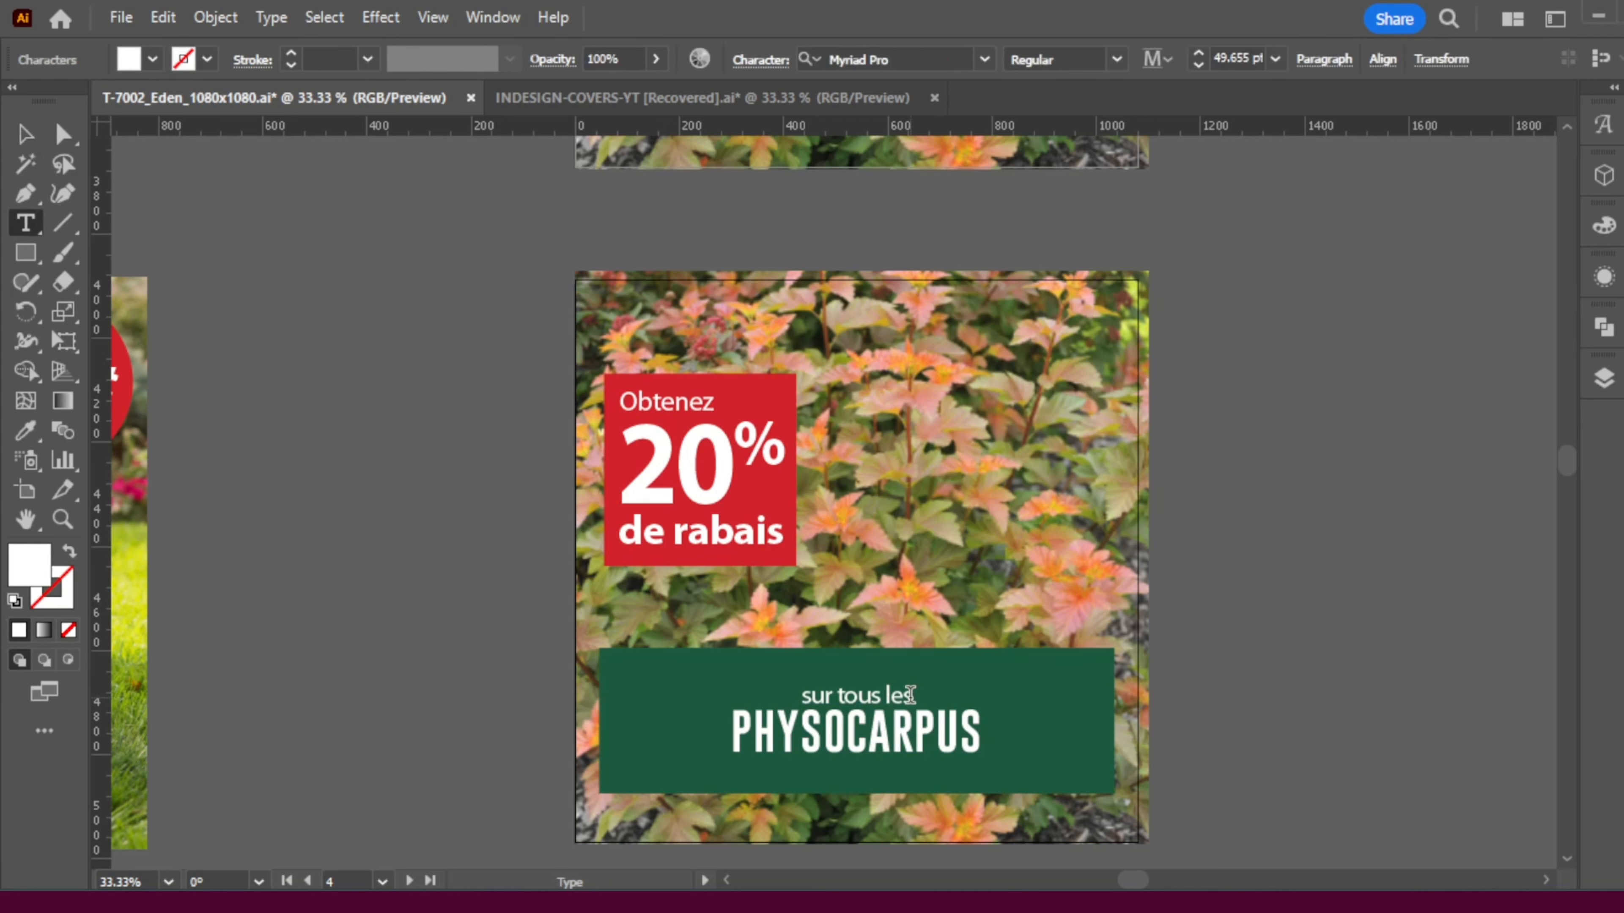
pyautogui.moveTo(884, 694); pyautogui.dragTo(799, 697)
pyautogui.press('BackSpace')
pyautogui.press('Escape')
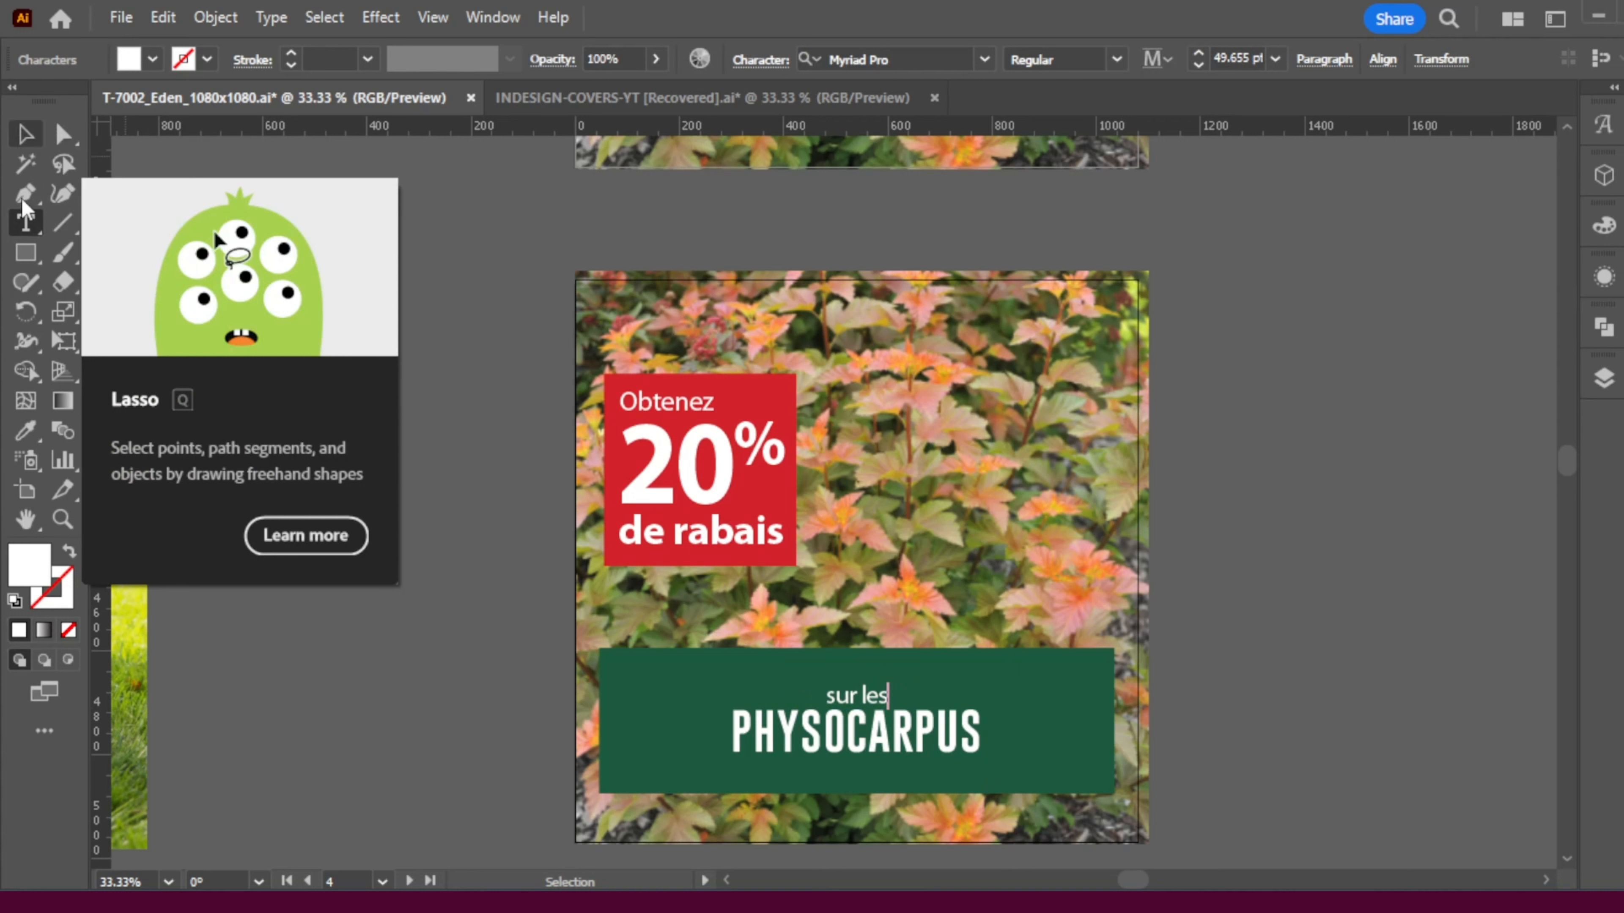
# - Replace the "PHYSOCARPUS" heading in the copied ad with "SPIRÉES"
pyautogui.doubleClick(907, 725)
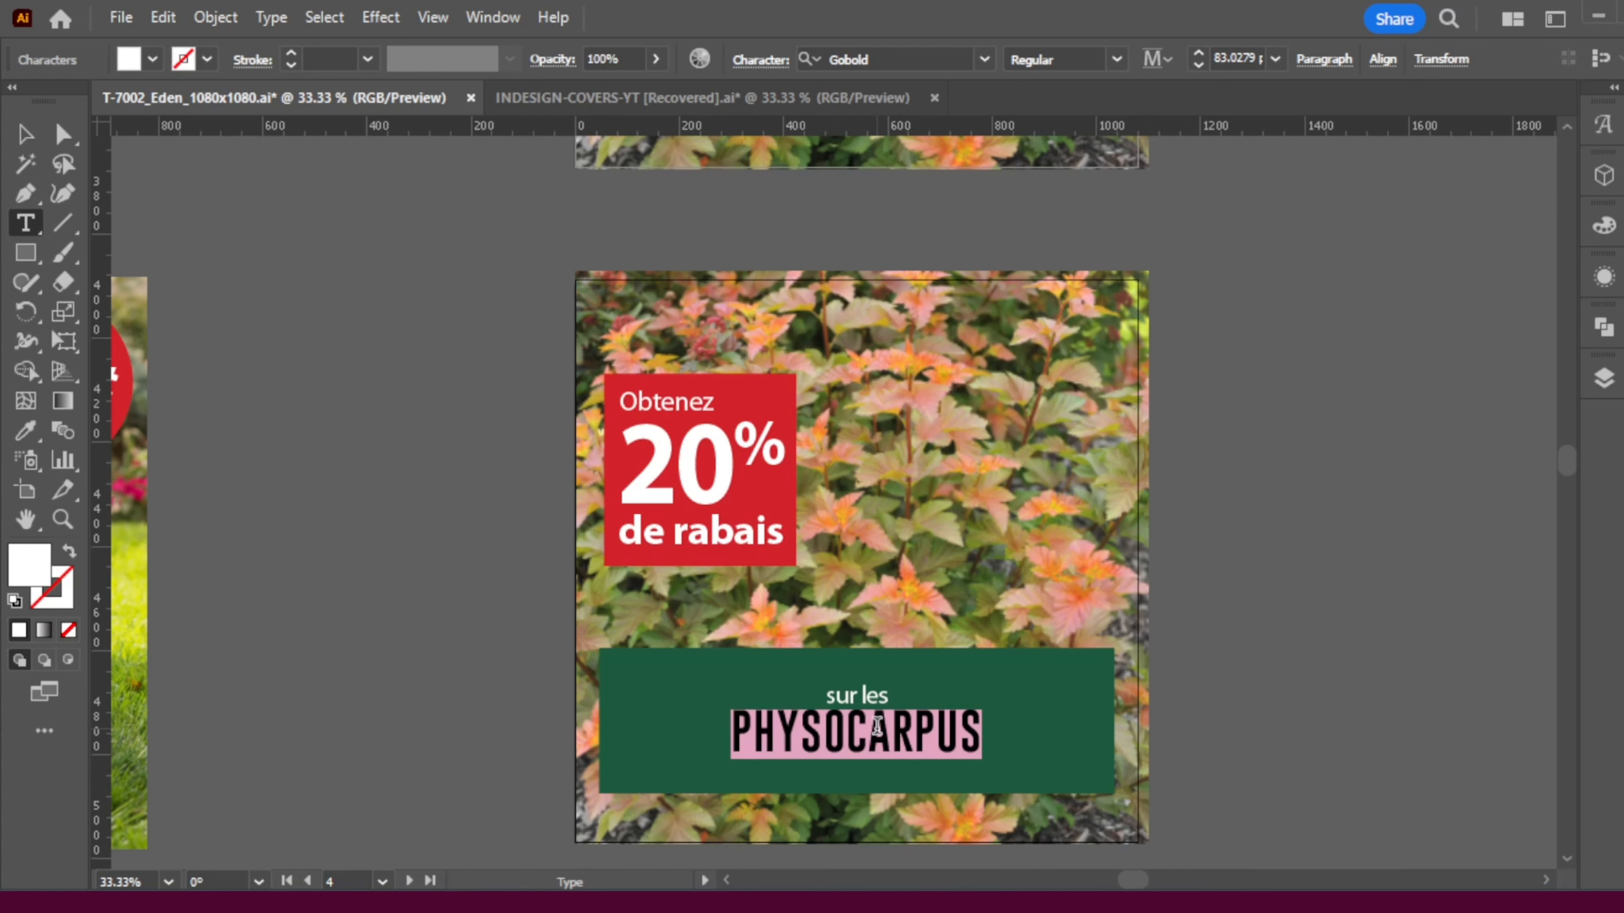
pyautogui.write('SPIRÉES')
pyautogui.press('ctrl')
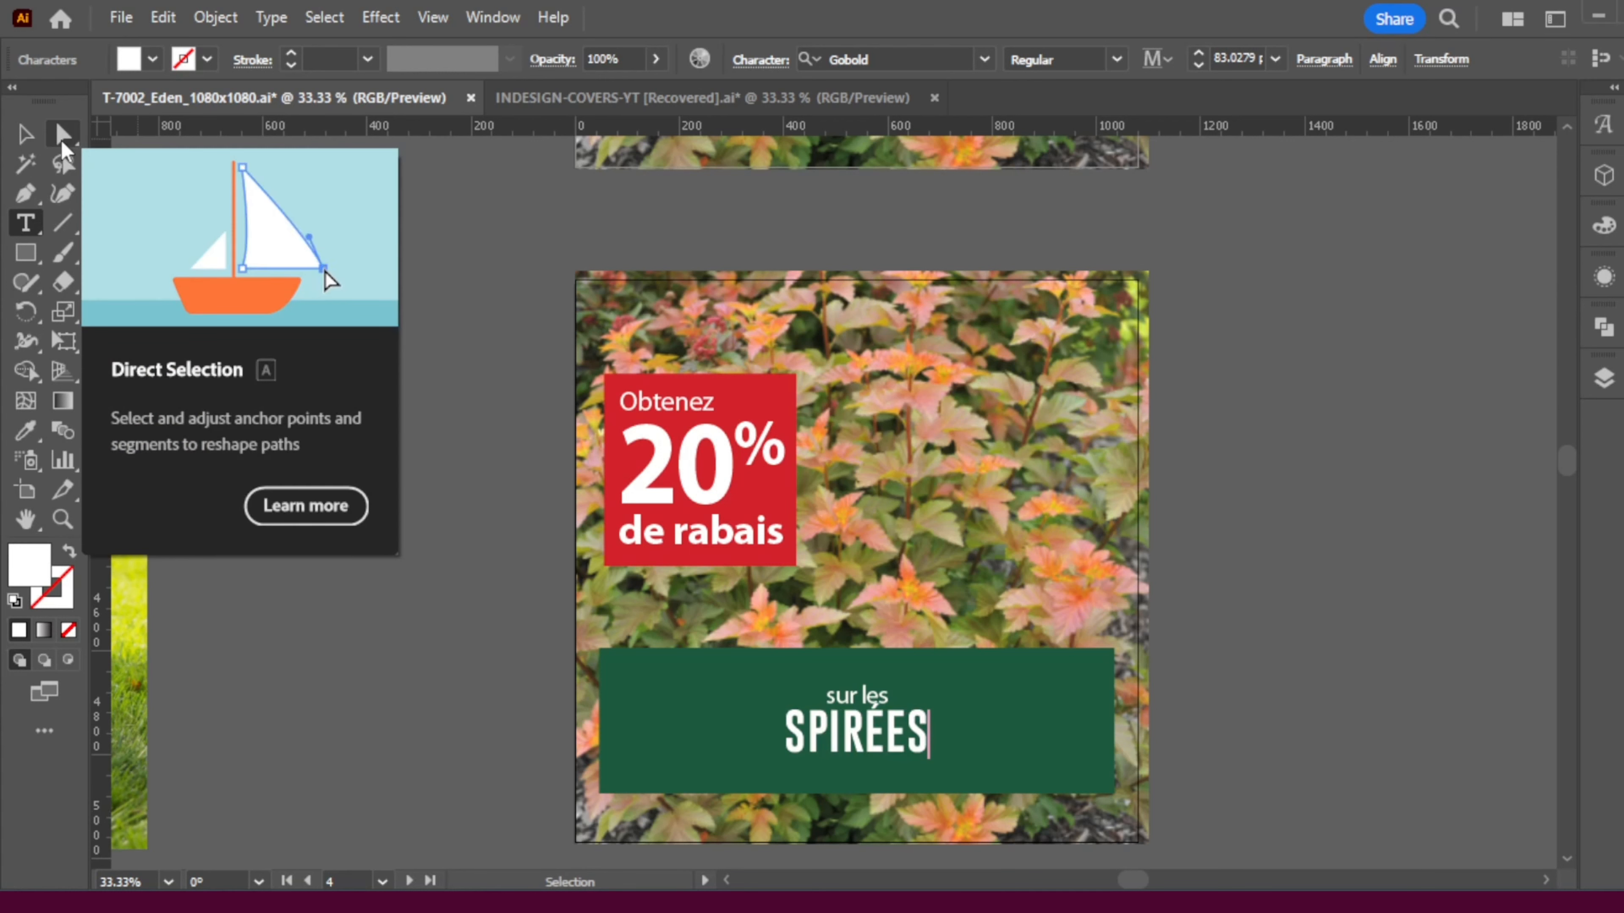
# - Relink the background photo inside the copied ad's clipping mask to img_9393.jpg
pyautogui.click(62, 142)
pyautogui.click(1049, 496)
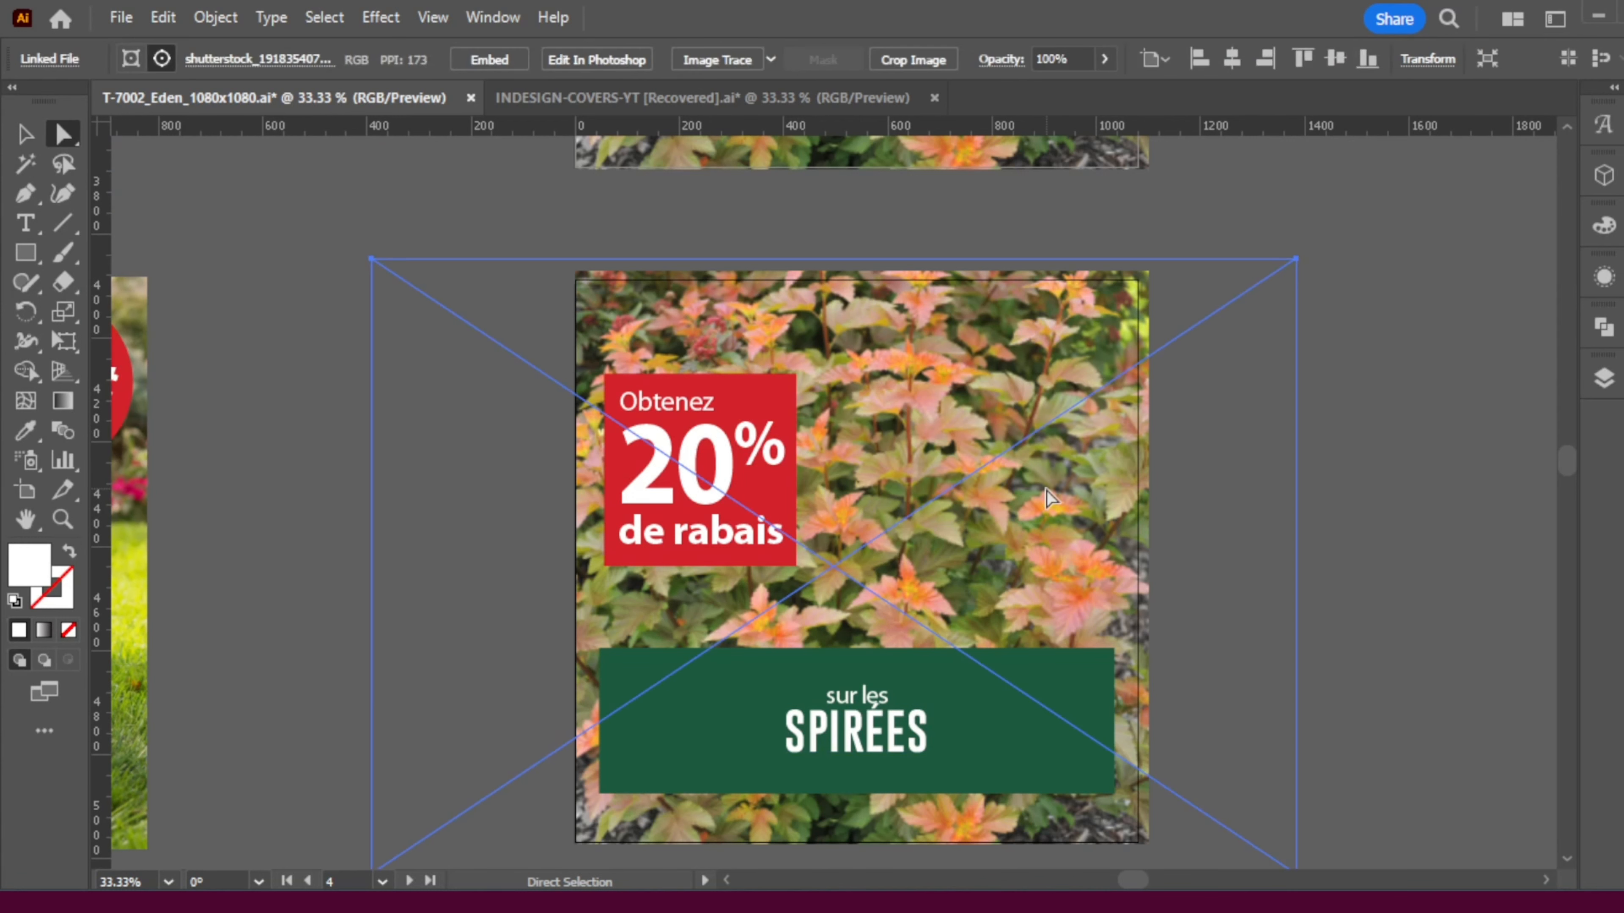
pyautogui.click(281, 60)
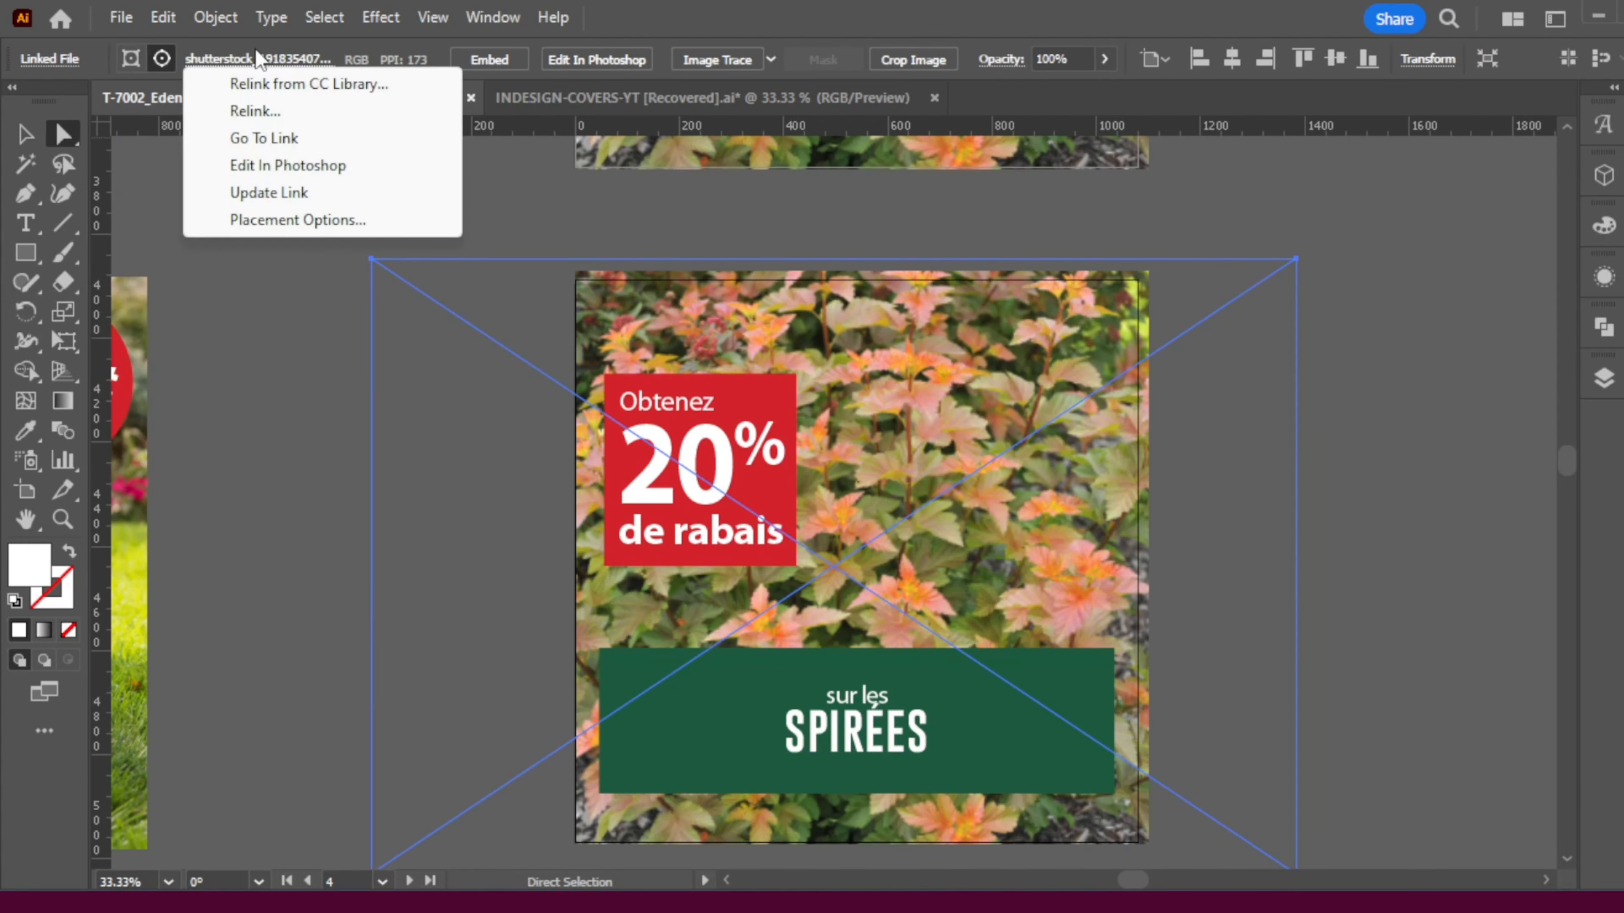
pyautogui.click(254, 110)
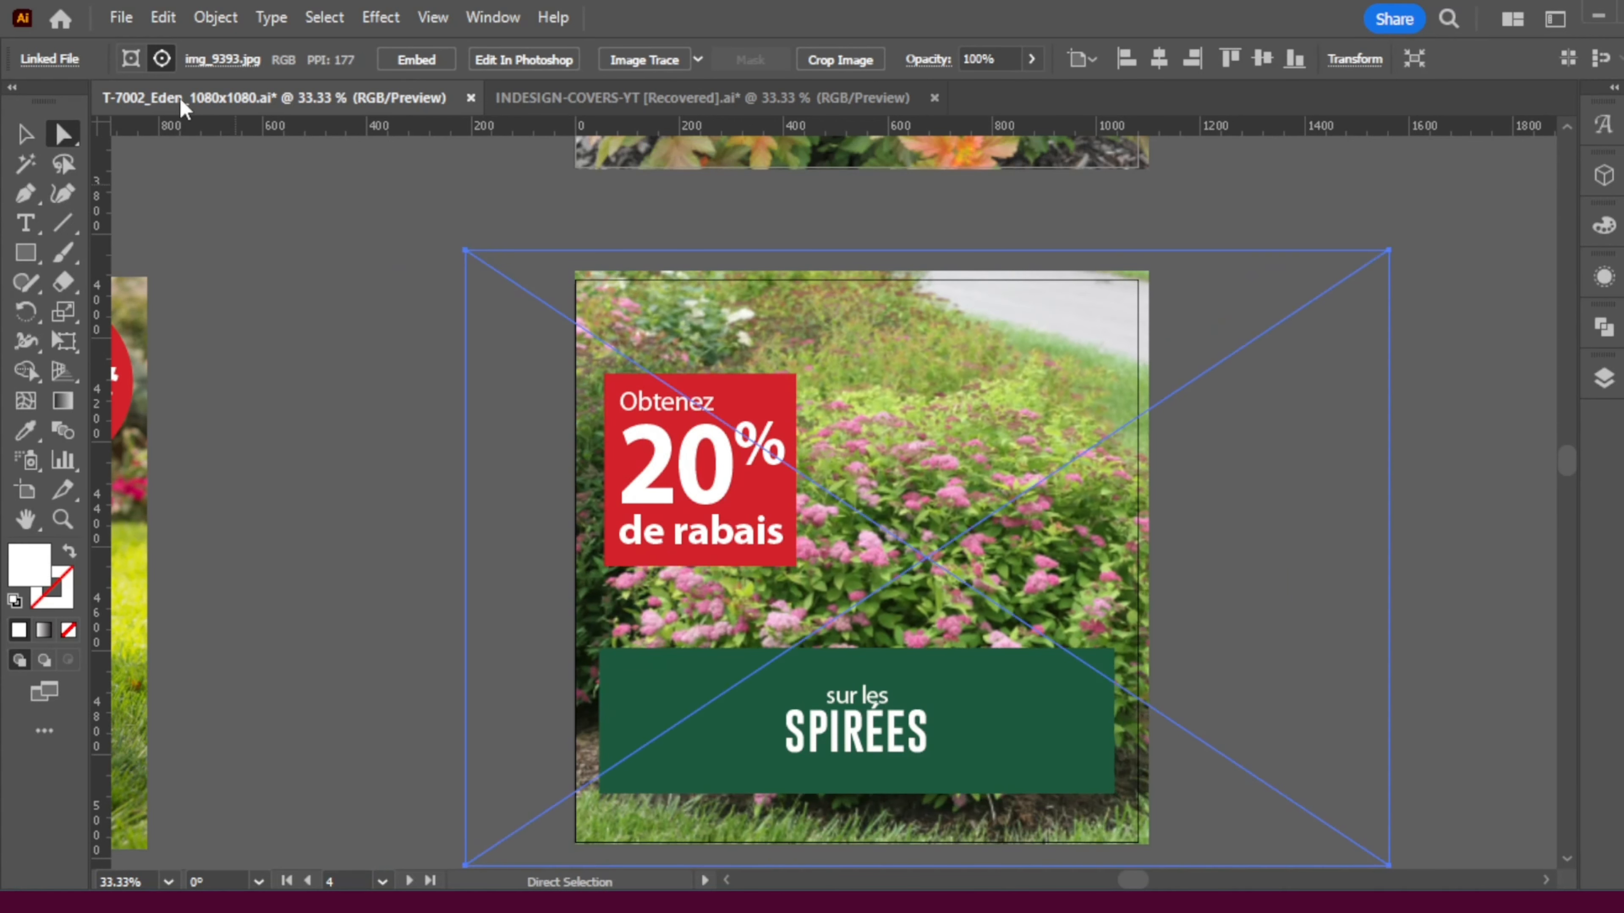
# - Enlarge the img_9393.jpg background and reposition it inside its clipping mask so the pink flowers fill the ad
pyautogui.click(25, 134)
pyautogui.moveTo(1388, 251); pyautogui.dragTo(1528, 153)
pyautogui.scroll(-3, 738, 427)
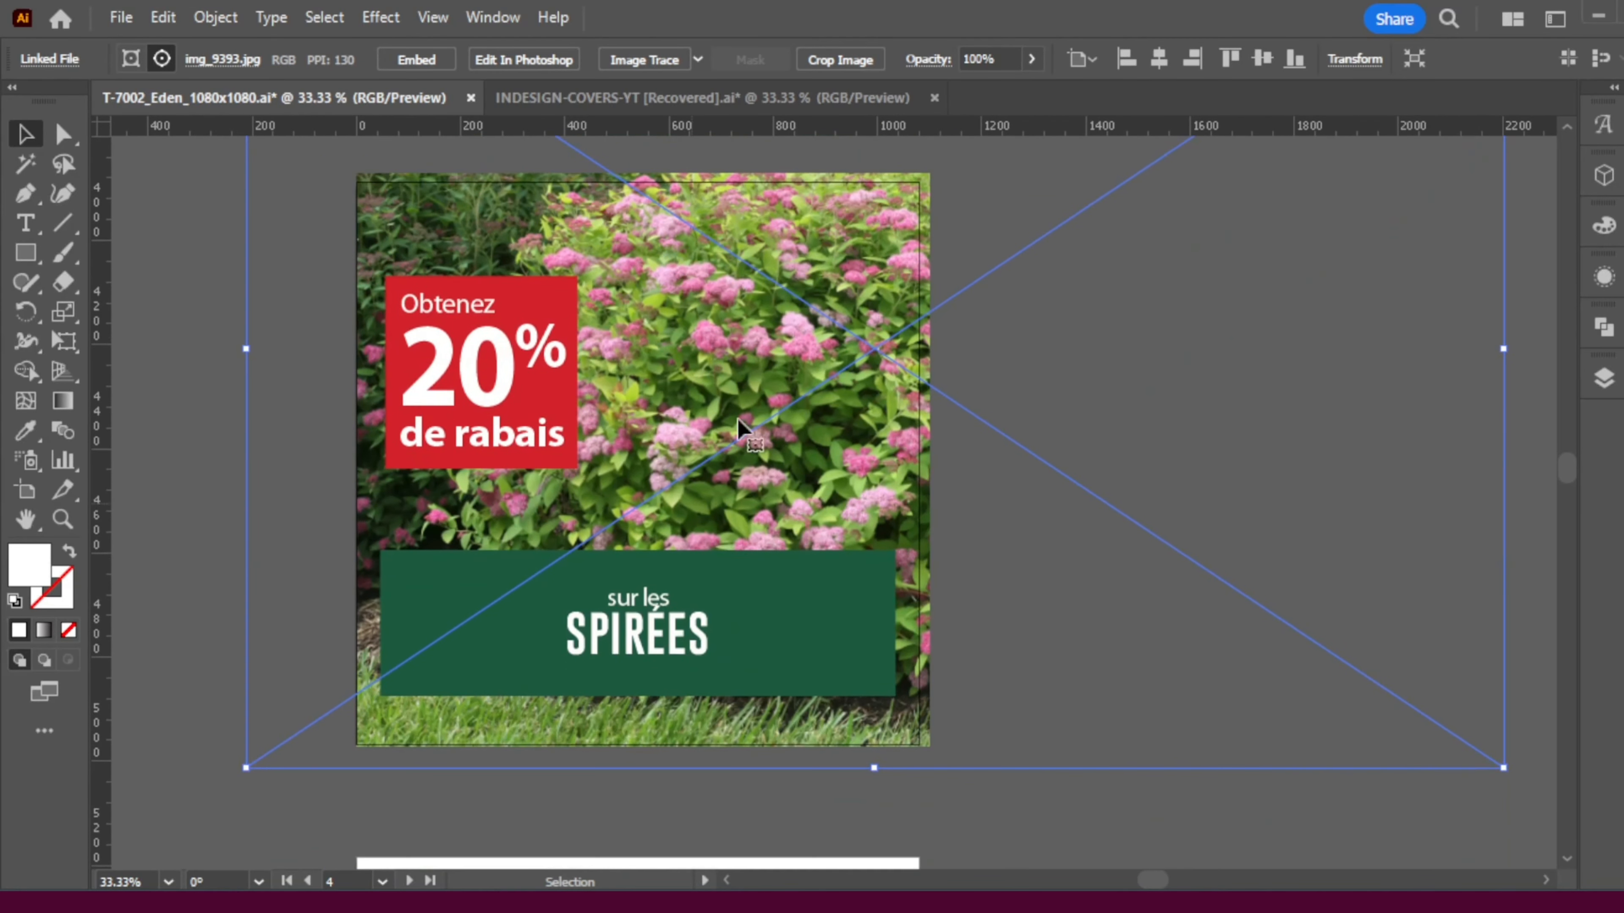
pyautogui.moveTo(738, 428); pyautogui.dragTo(738, 384)
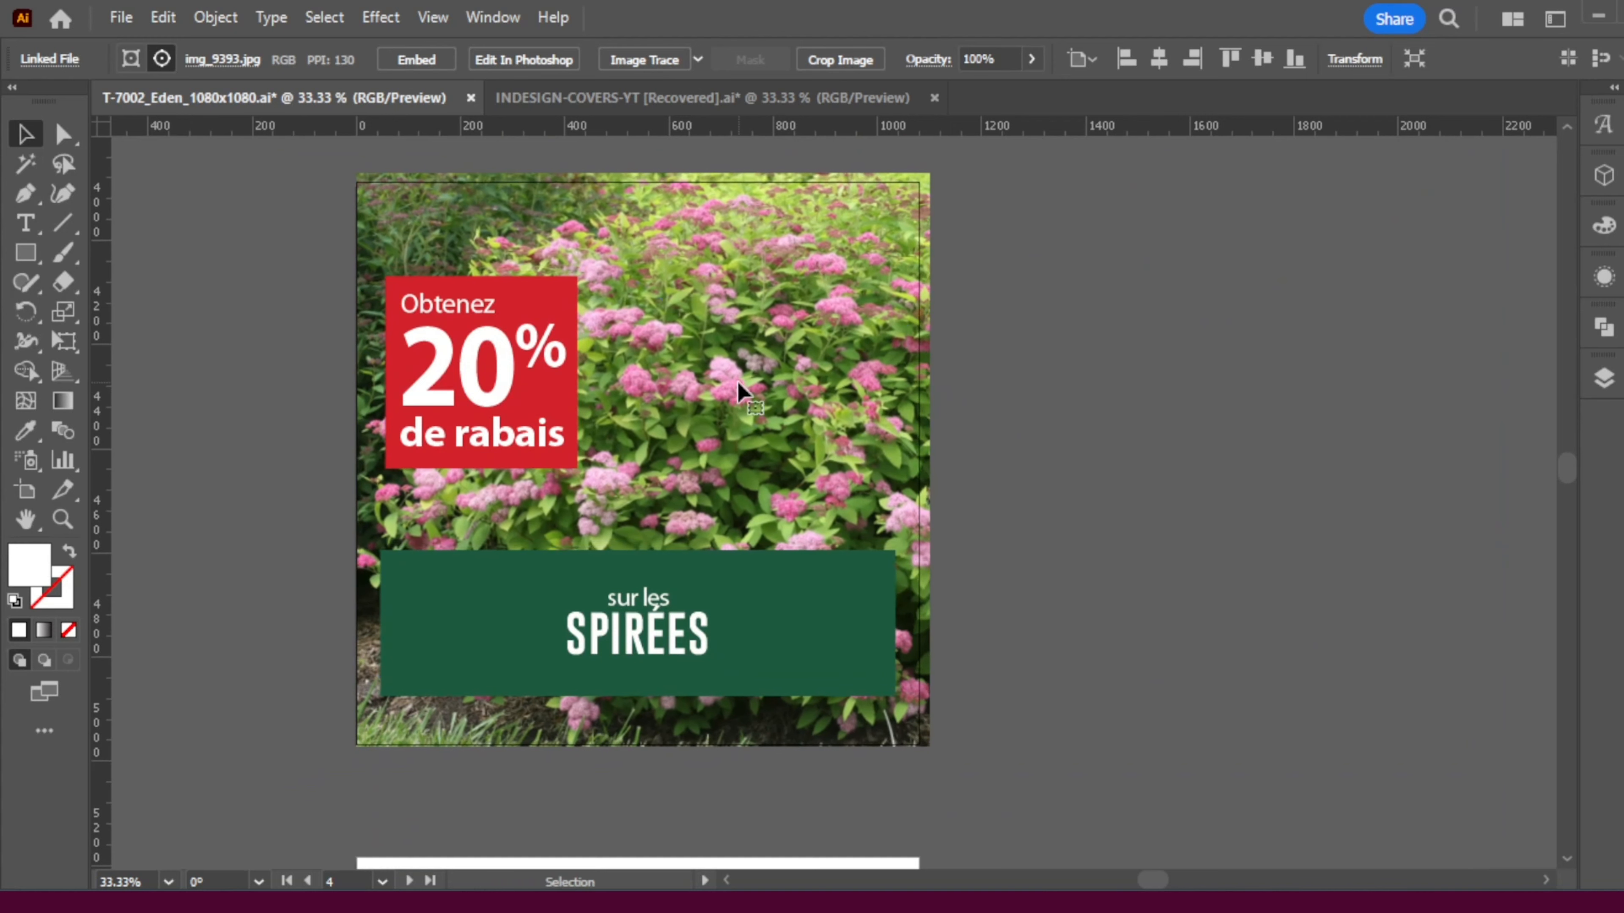
pyautogui.moveTo(174, 393); pyautogui.dragTo(150, 393)
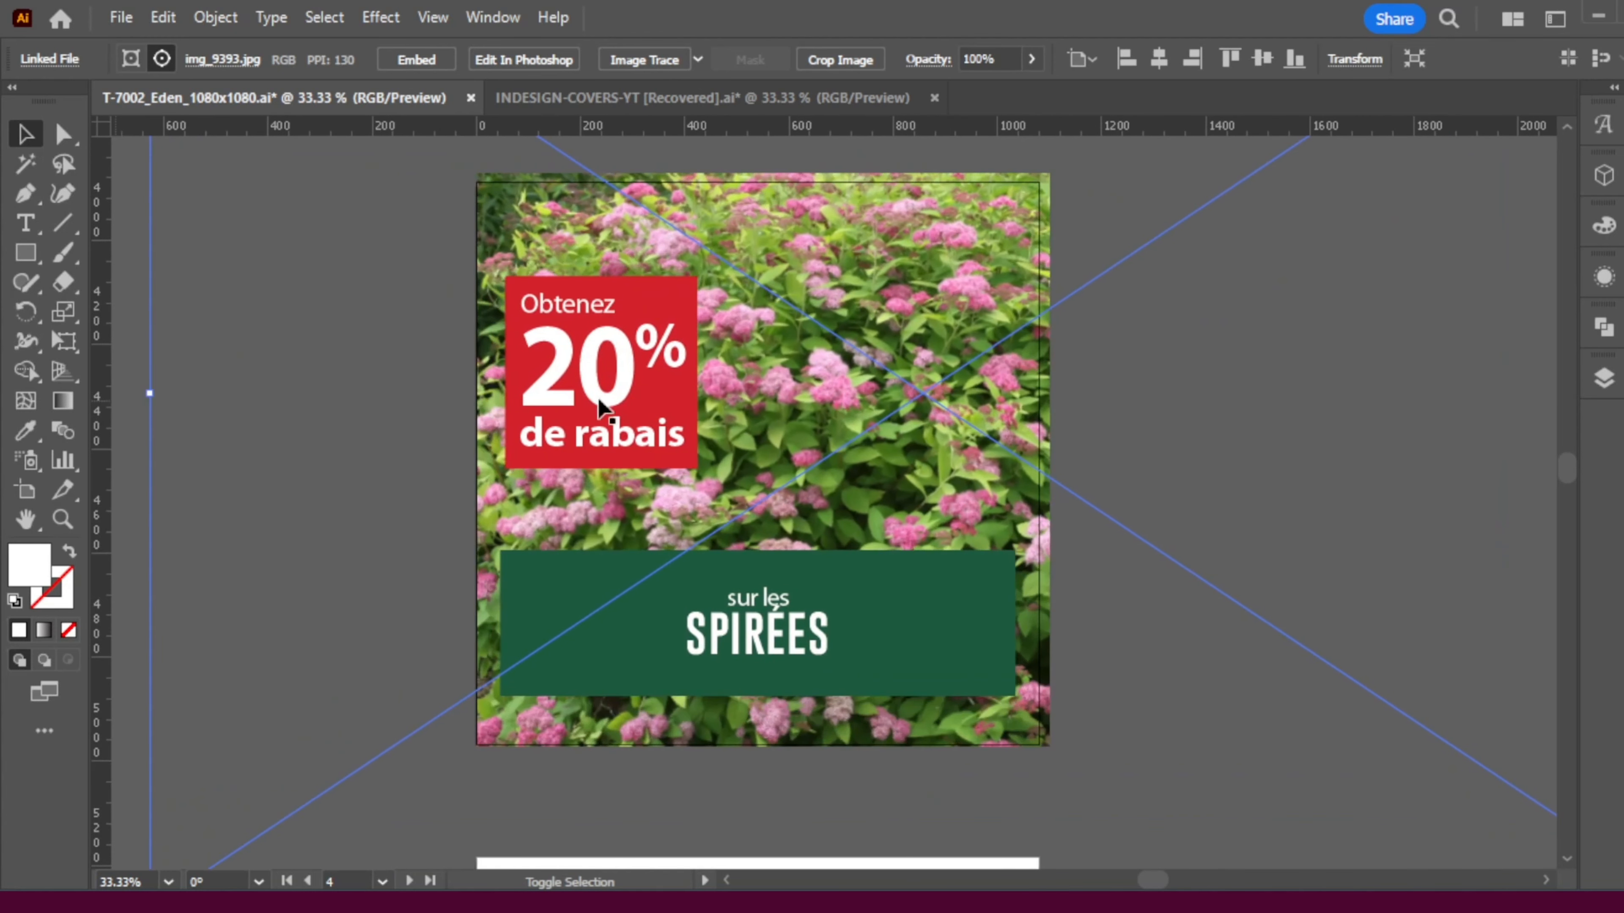
pyautogui.moveTo(601, 407); pyautogui.dragTo(664, 406)
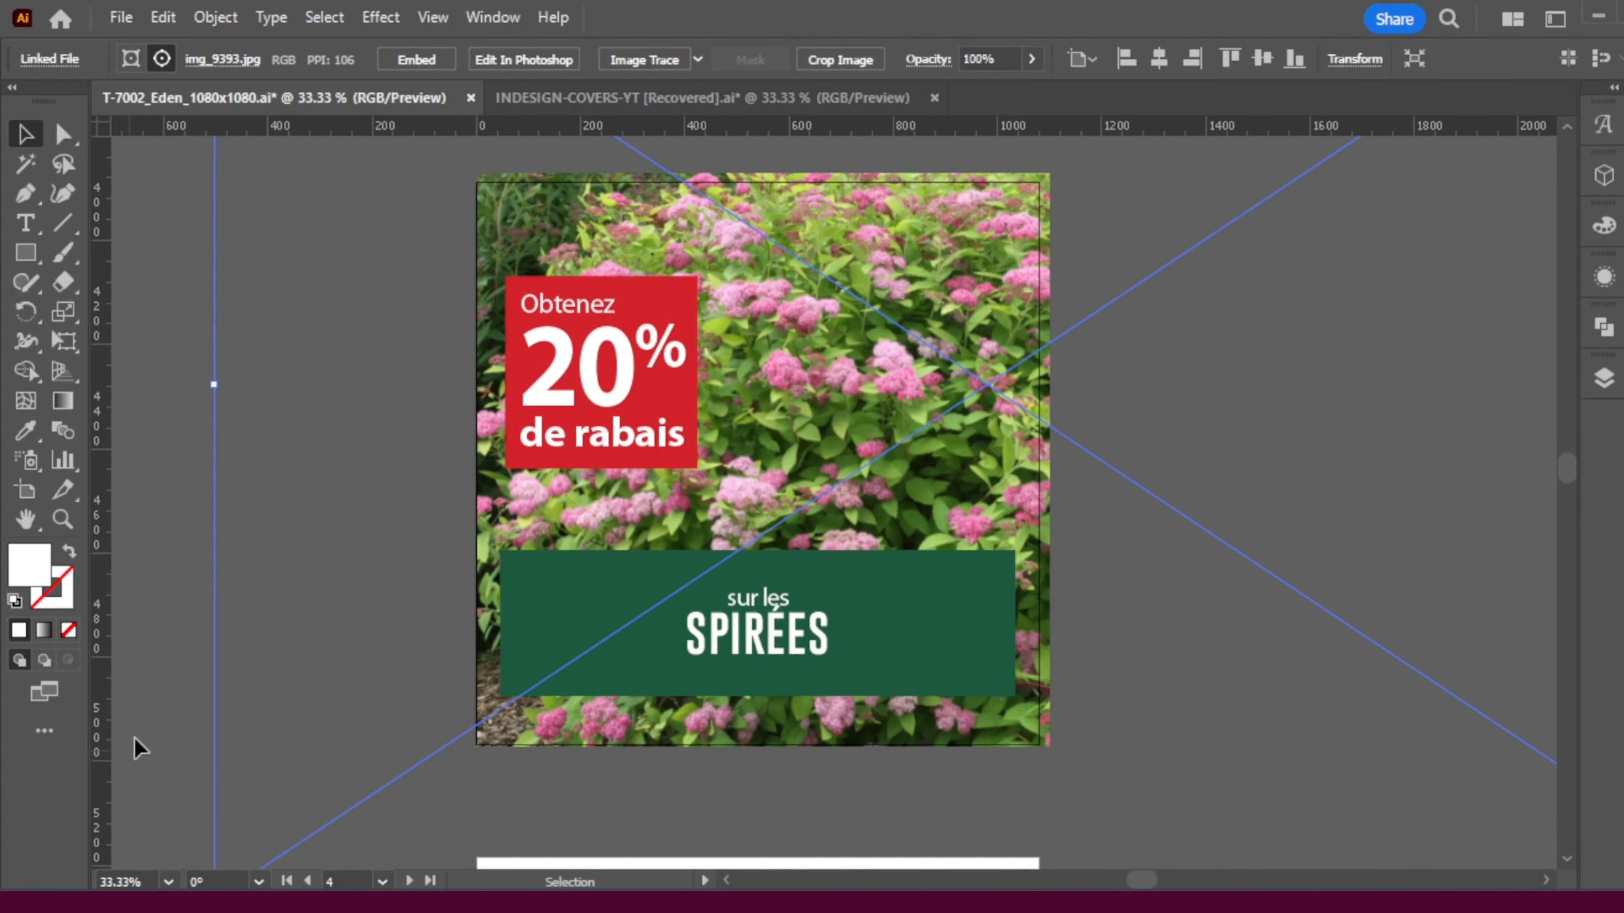
pyautogui.click(386, 617)
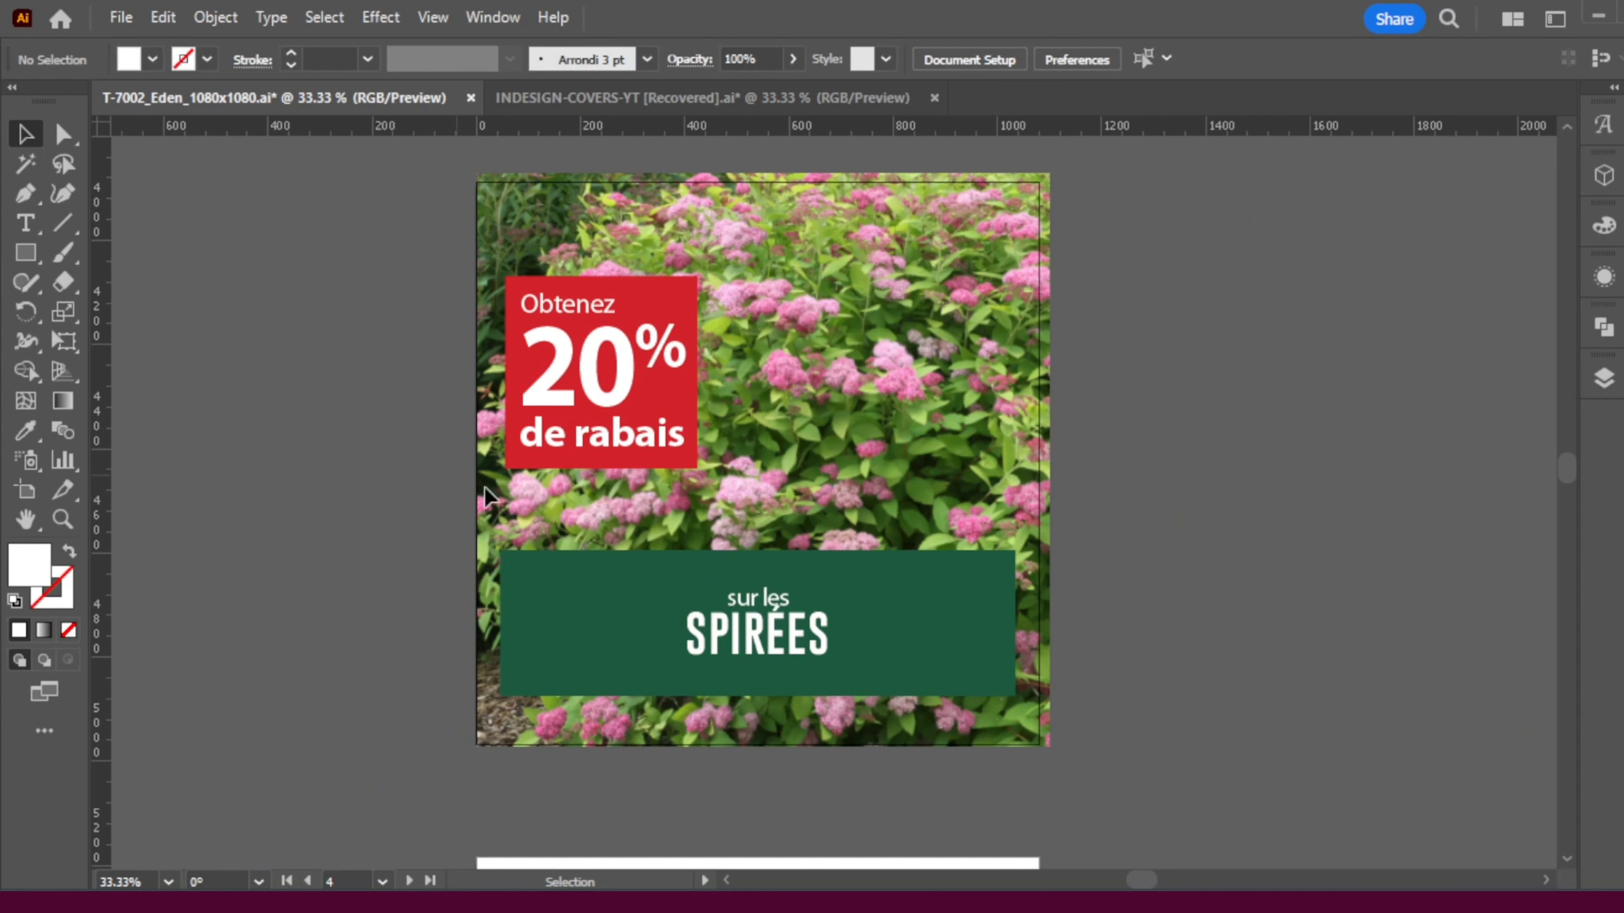
pyautogui.click(584, 234)
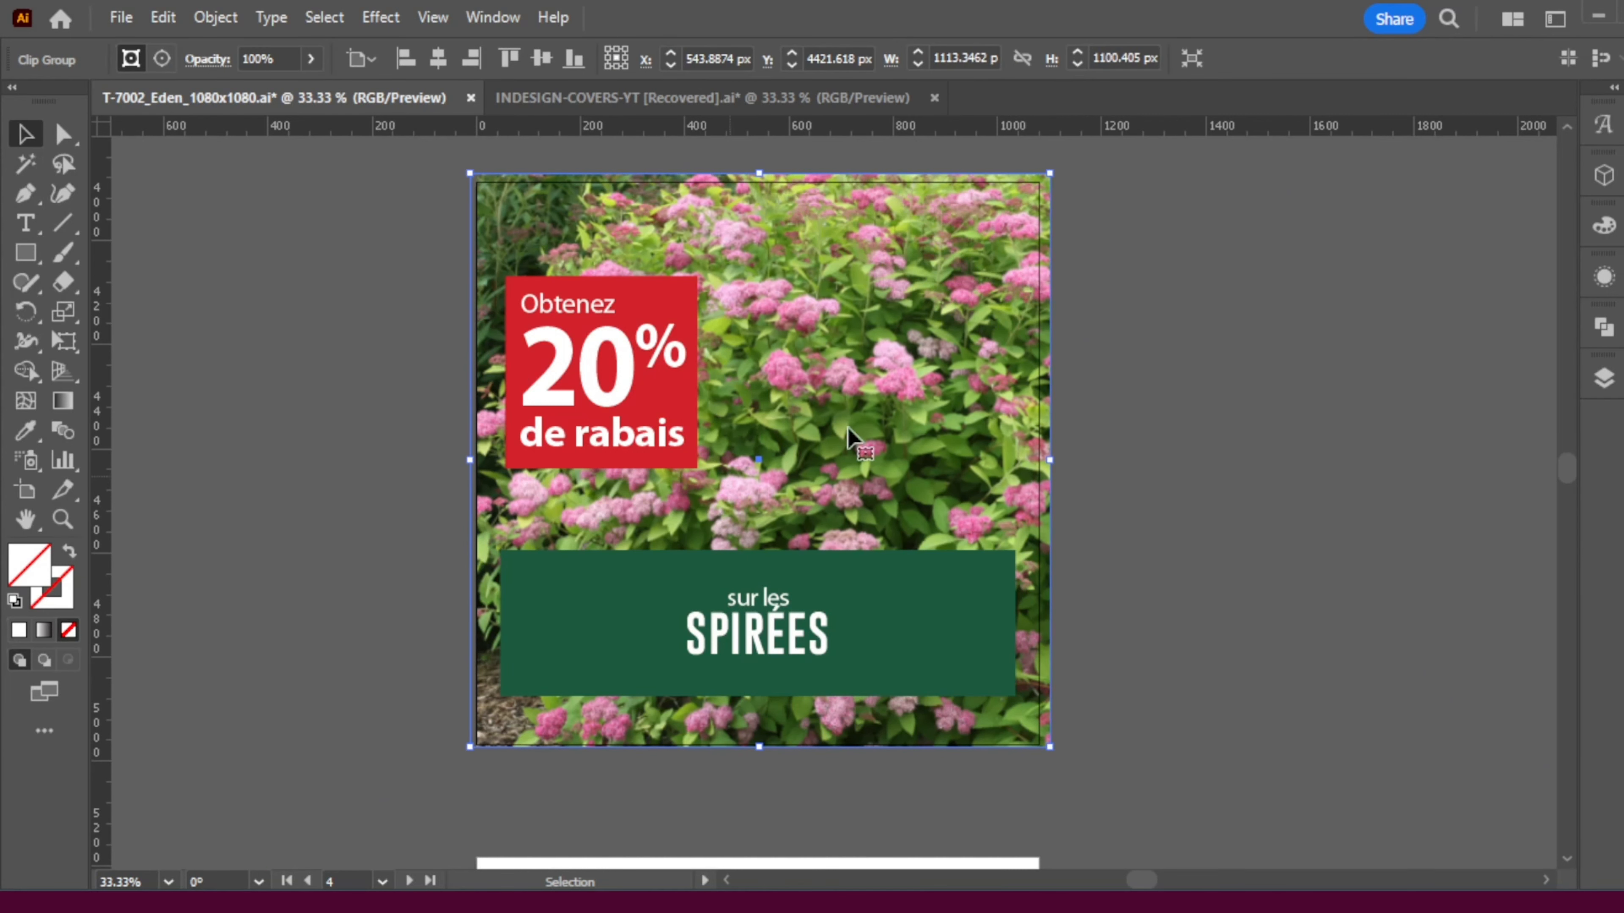
# - Copy the complete SPIRÉES ad and paste it in place on the blank artboard below
pyautogui.click(1190, 358)
pyautogui.click(651, 217)
pyautogui.click(459, 393)
pyautogui.moveTo(430, 193); pyautogui.dragTo(1171, 776)
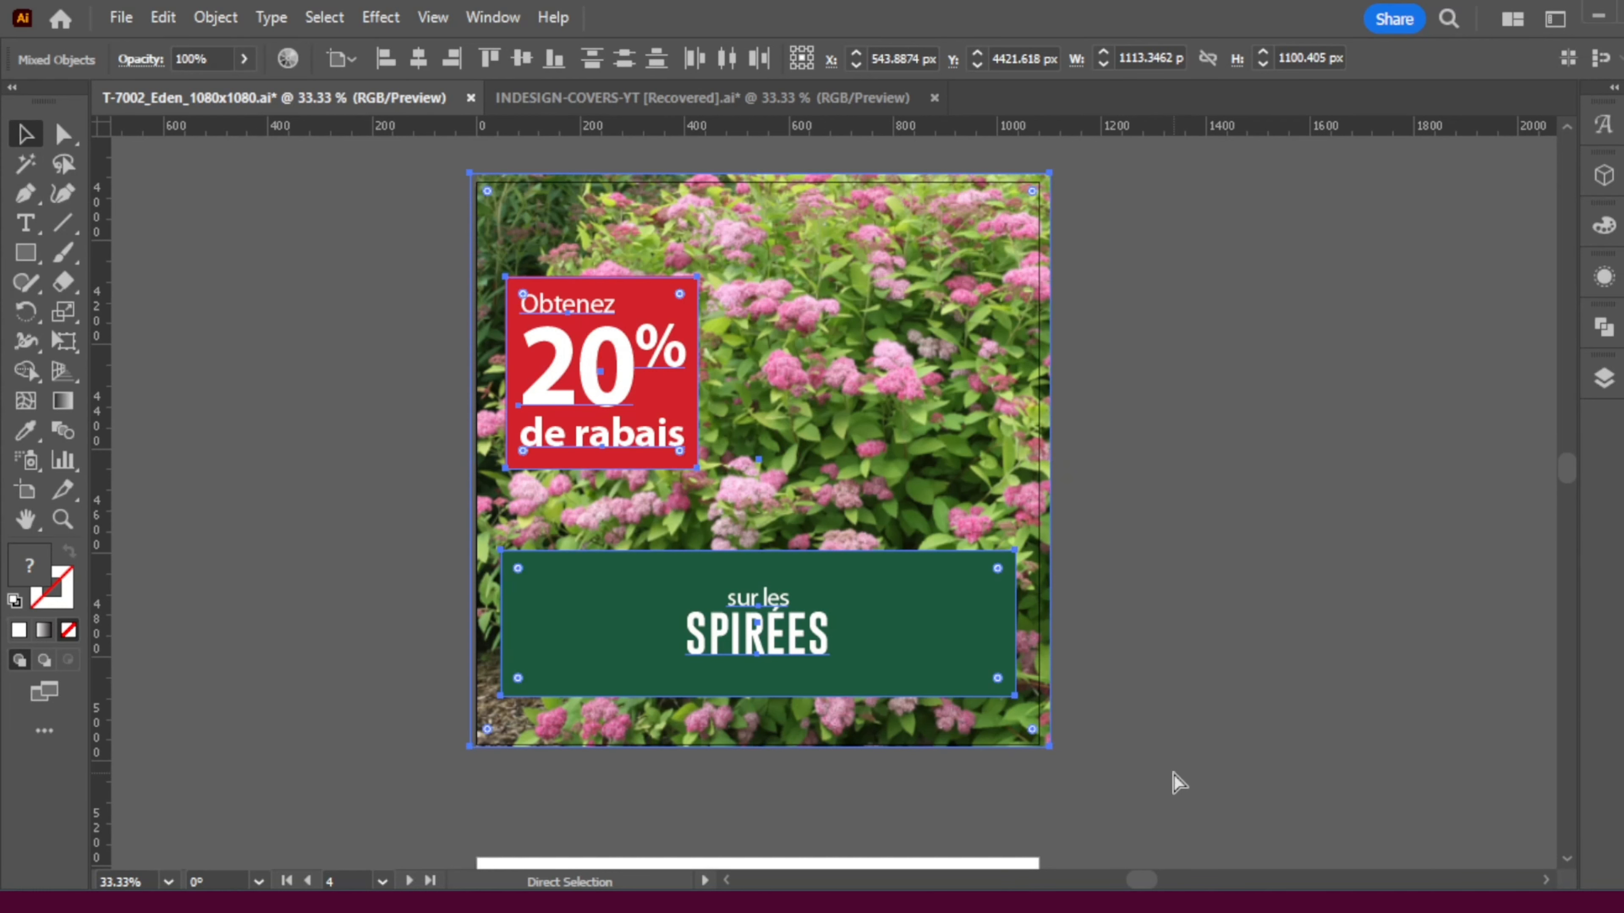
pyautogui.press('v')
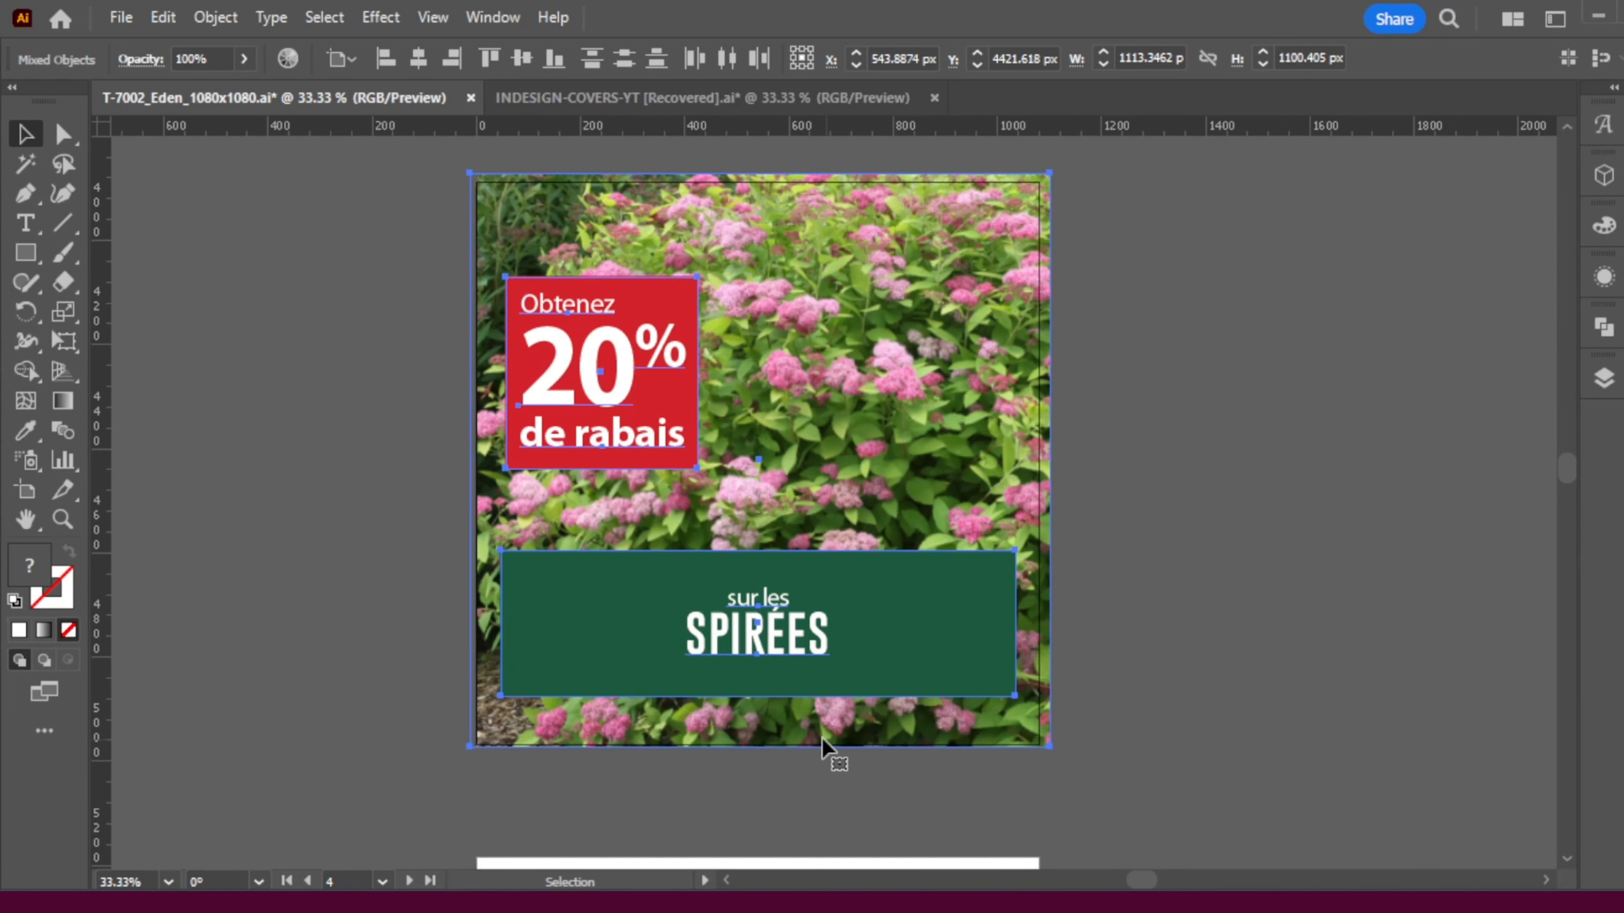
pyautogui.scroll(-5, 822, 741)
pyautogui.click(685, 628)
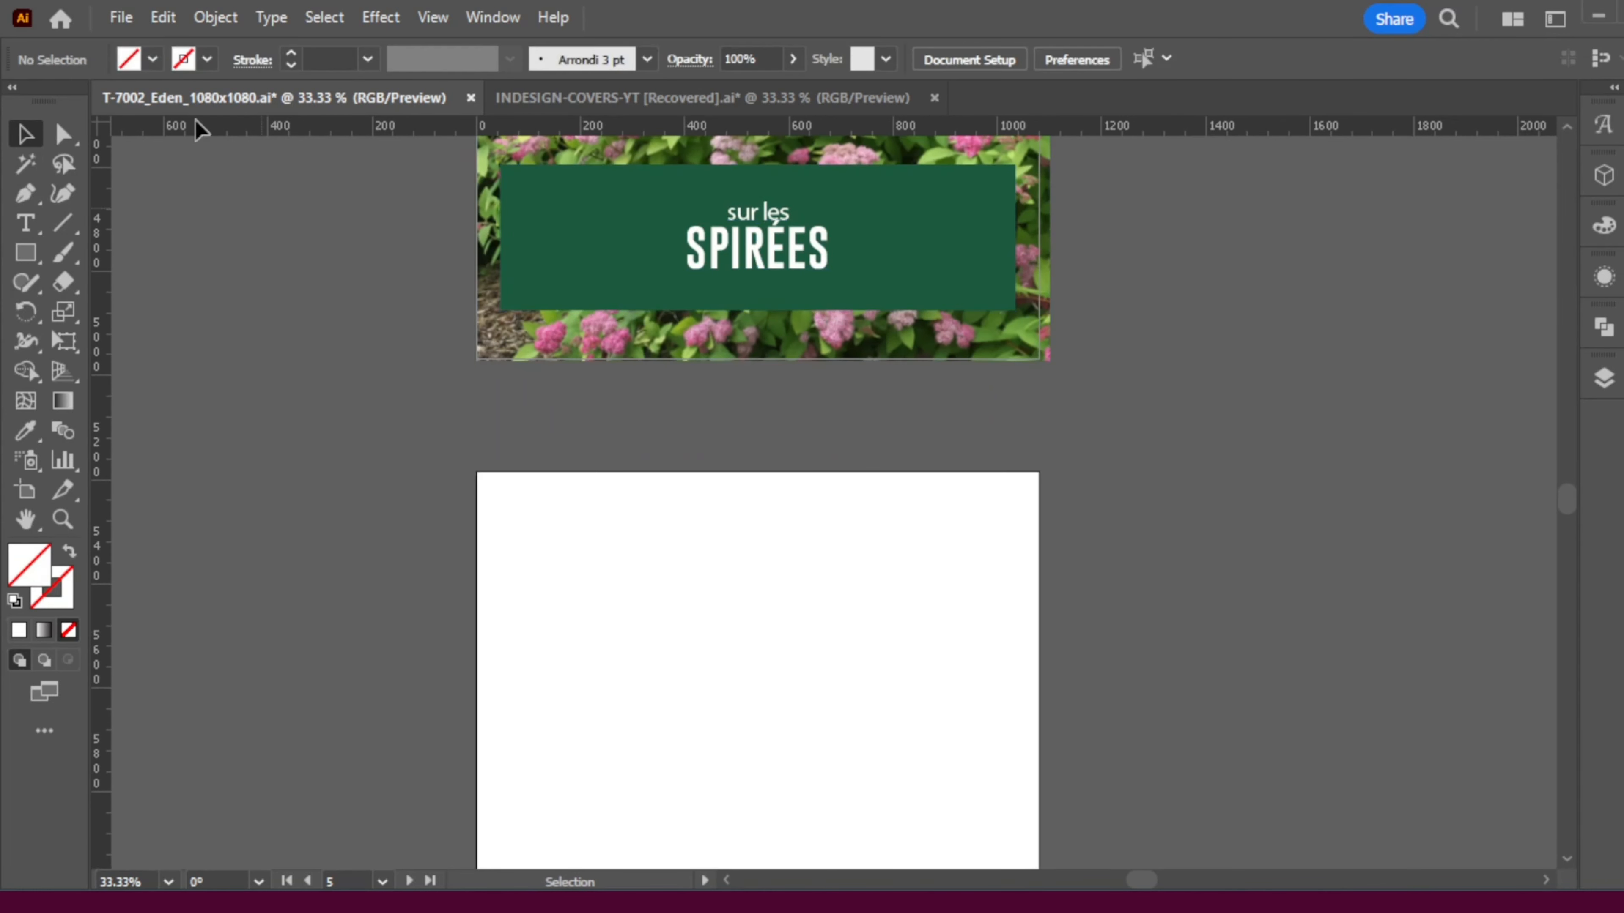
pyautogui.click(163, 17)
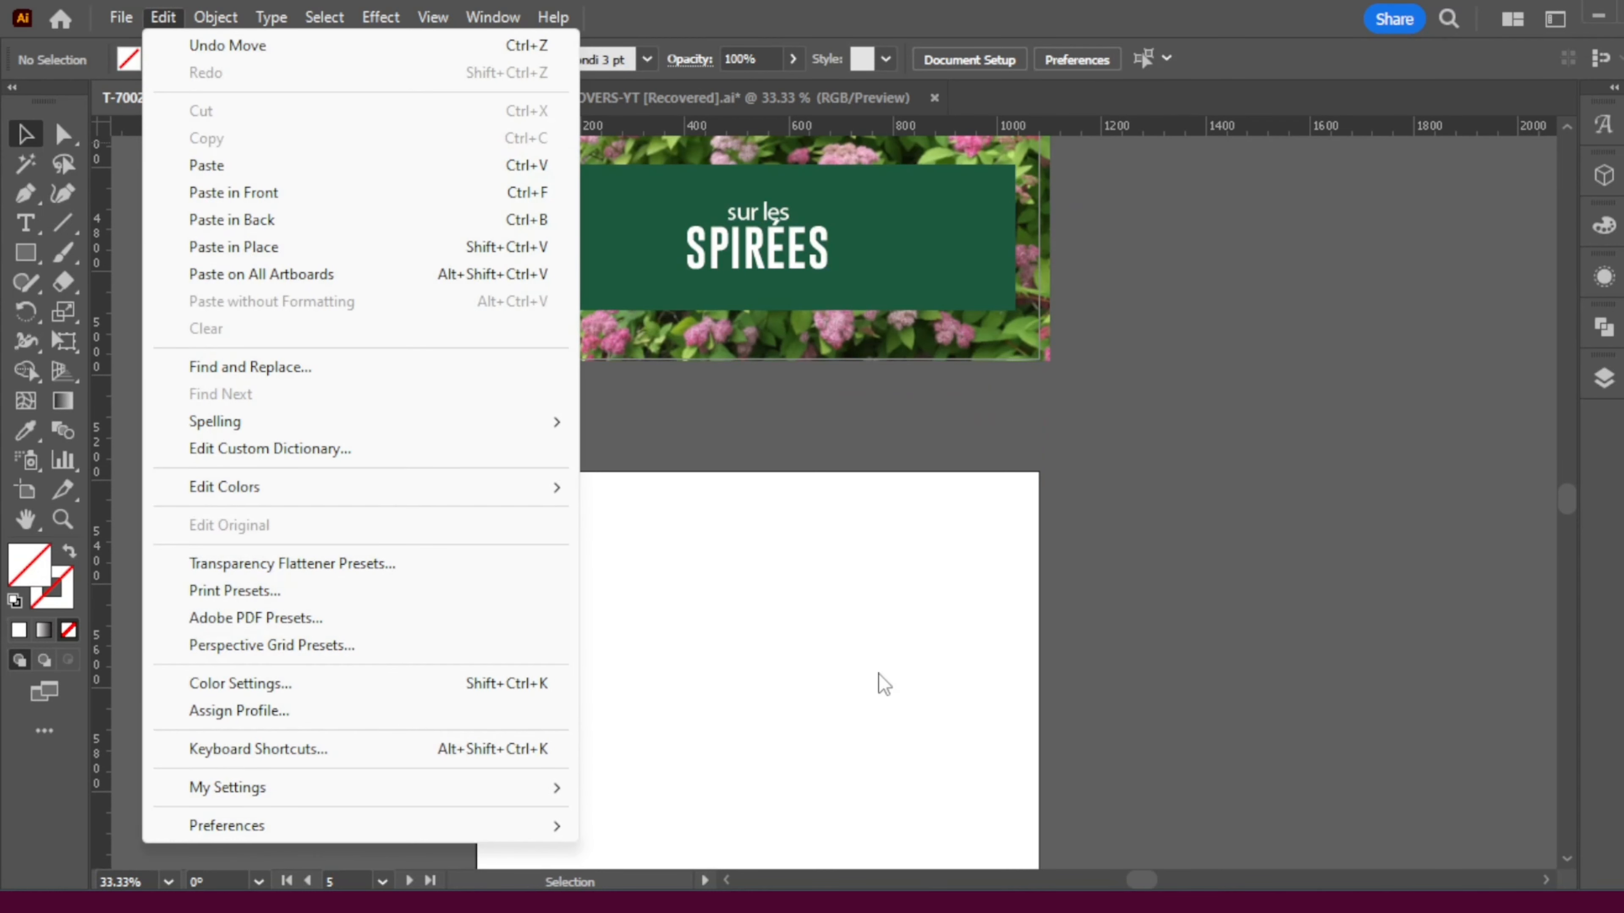
pyautogui.click(880, 686)
pyautogui.press('ctrl')
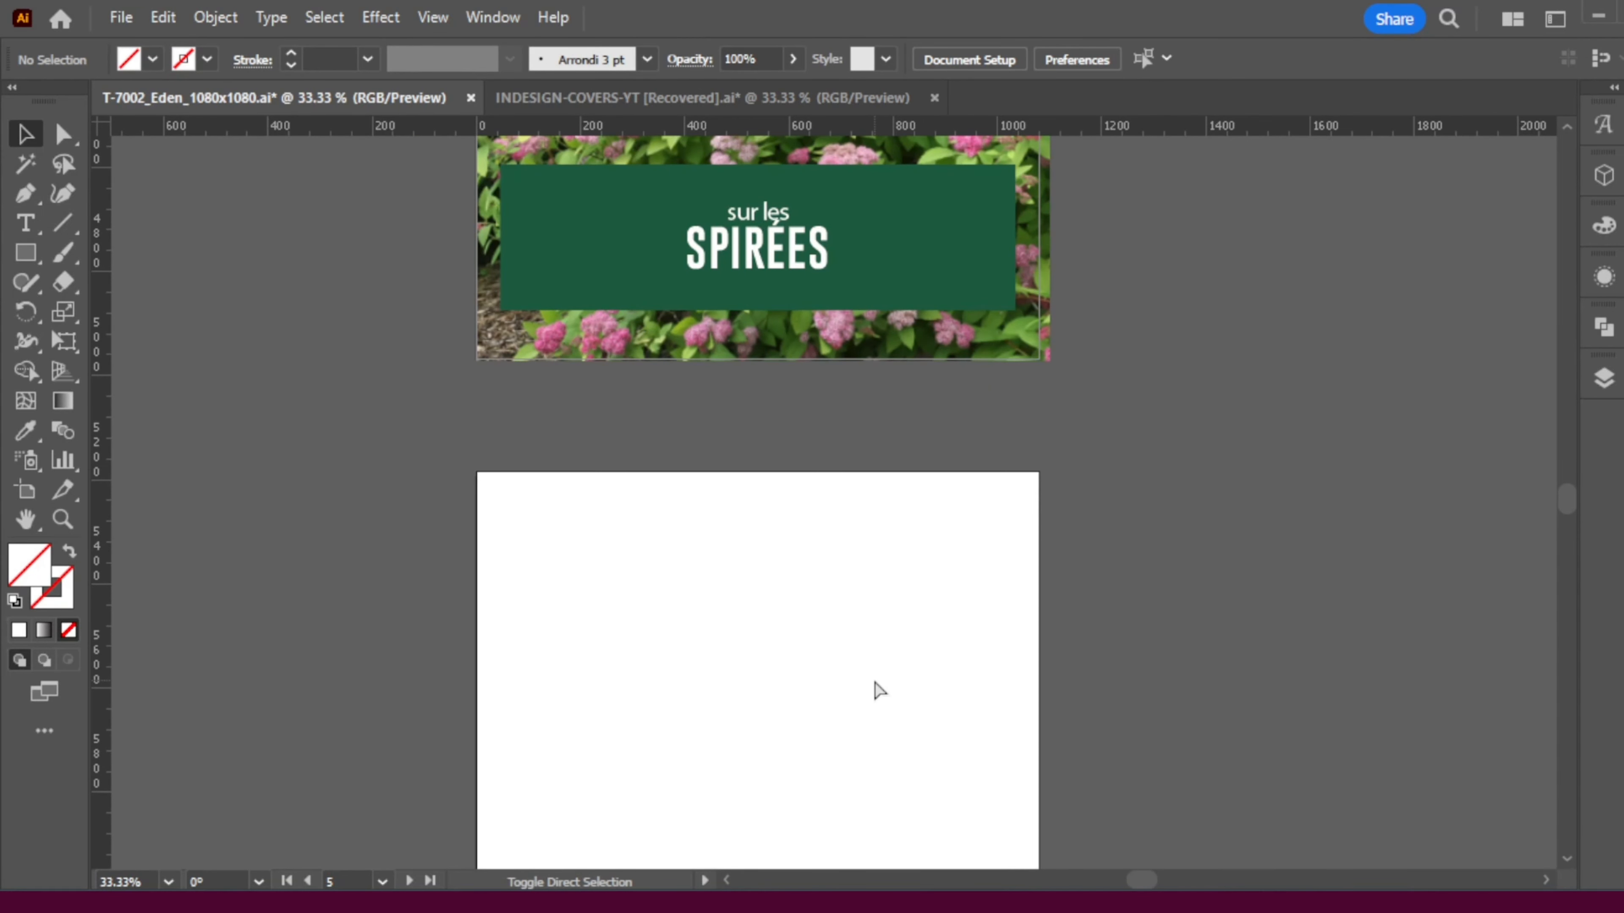
pyautogui.hotkey('ctrl', 'shift', 'v')
pyautogui.scroll(-3, 876, 689)
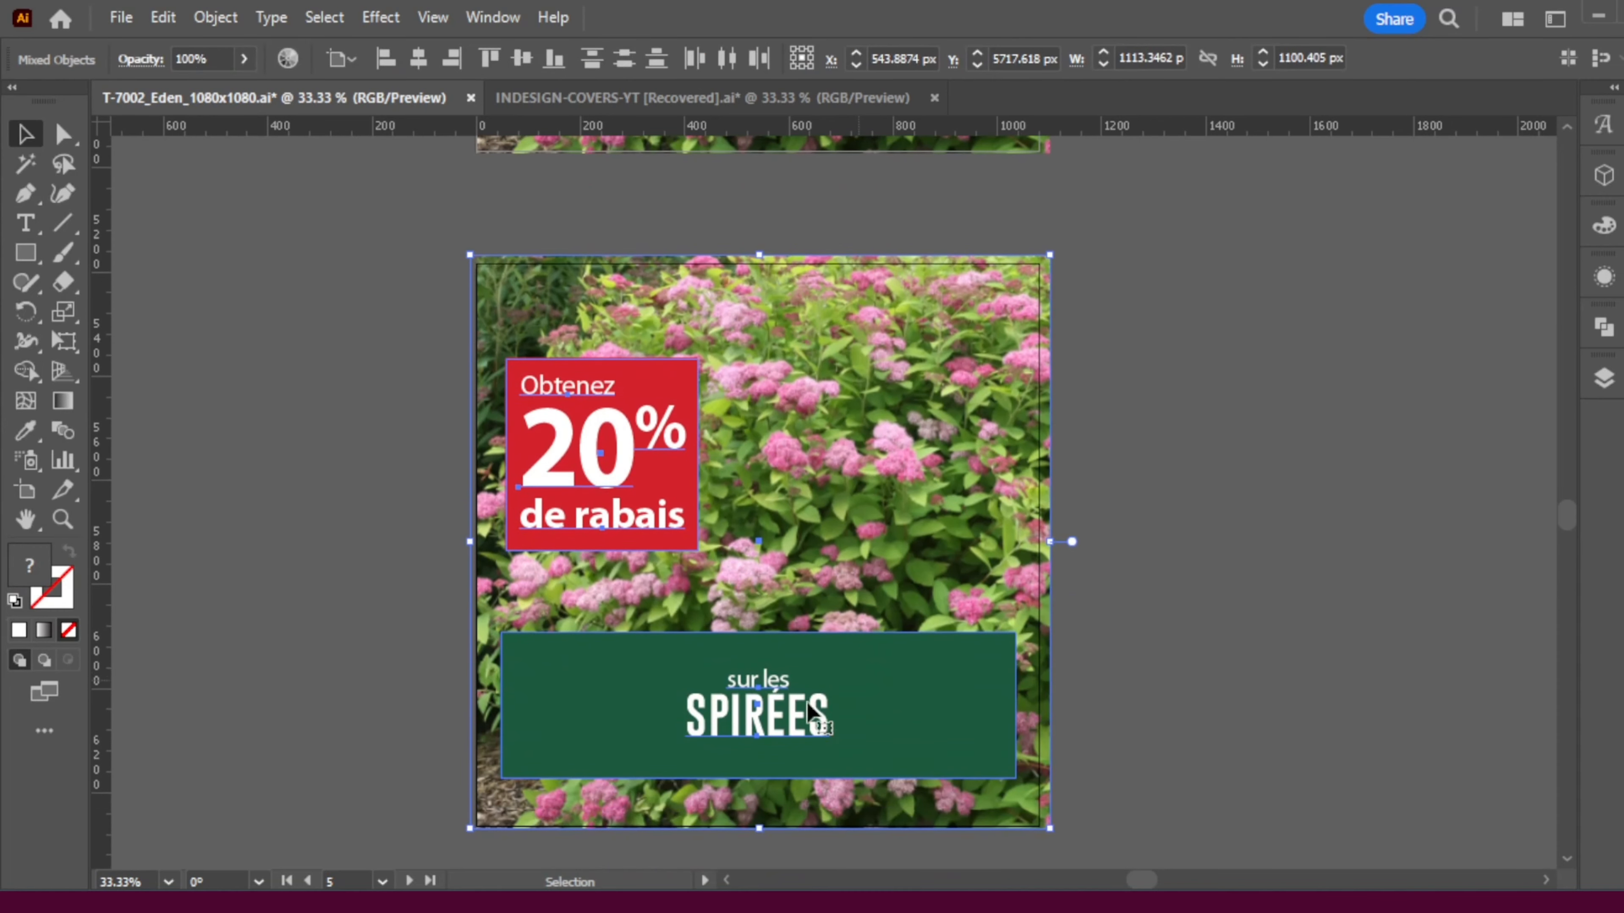
pyautogui.click(366, 461)
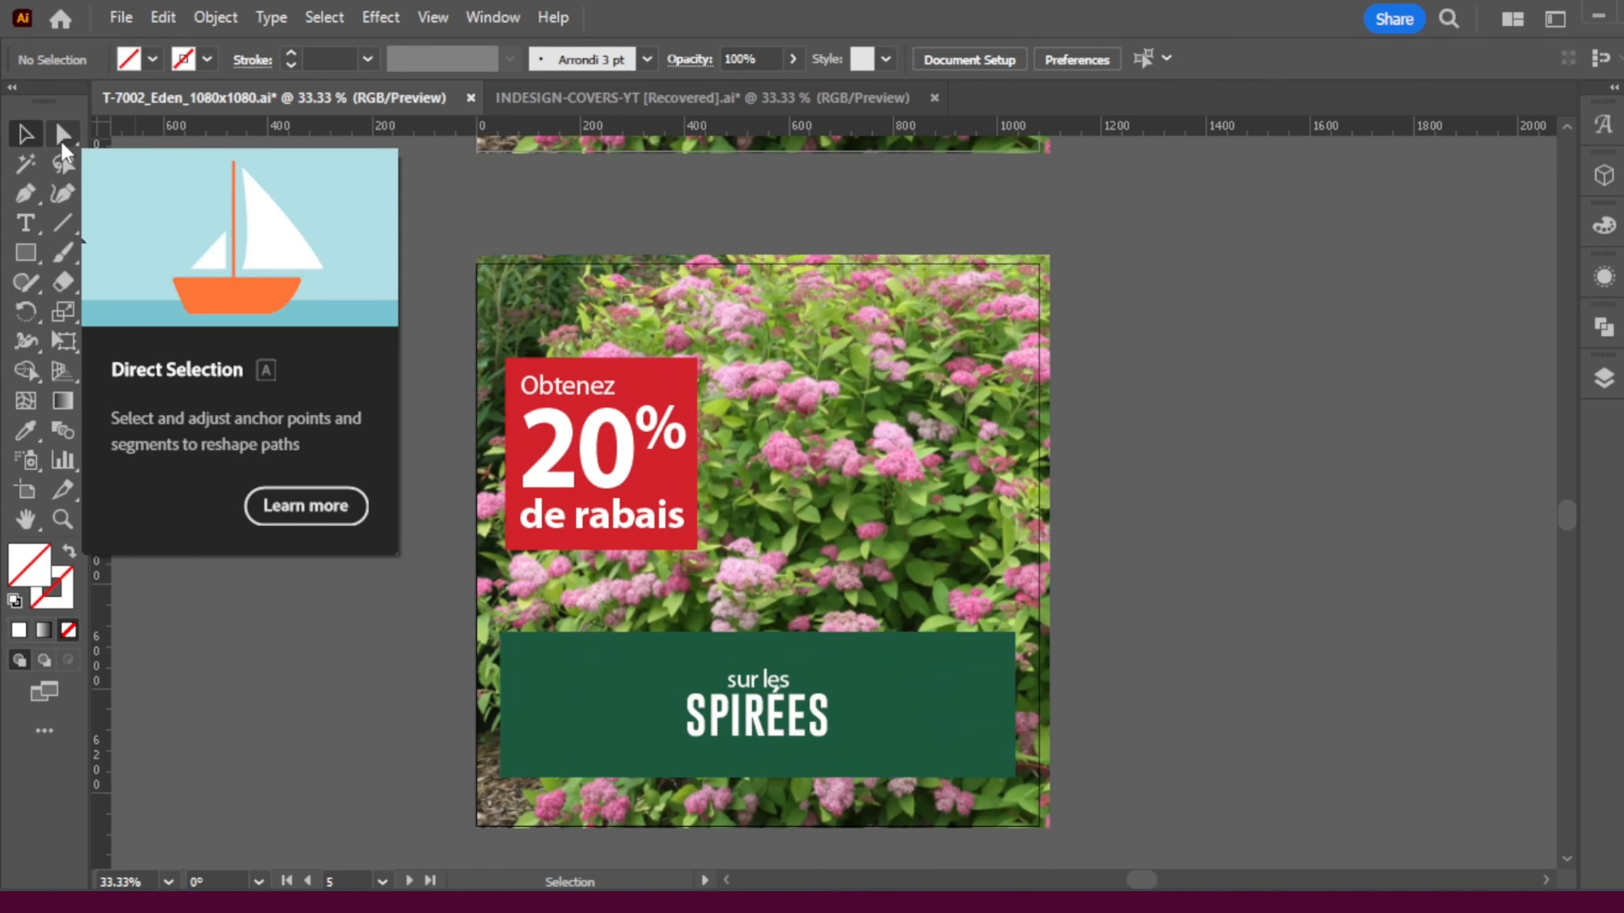
# - Relink the background photo inside the copied ad's clipping mask to ACIDOPHILE.png
pyautogui.click(64, 135)
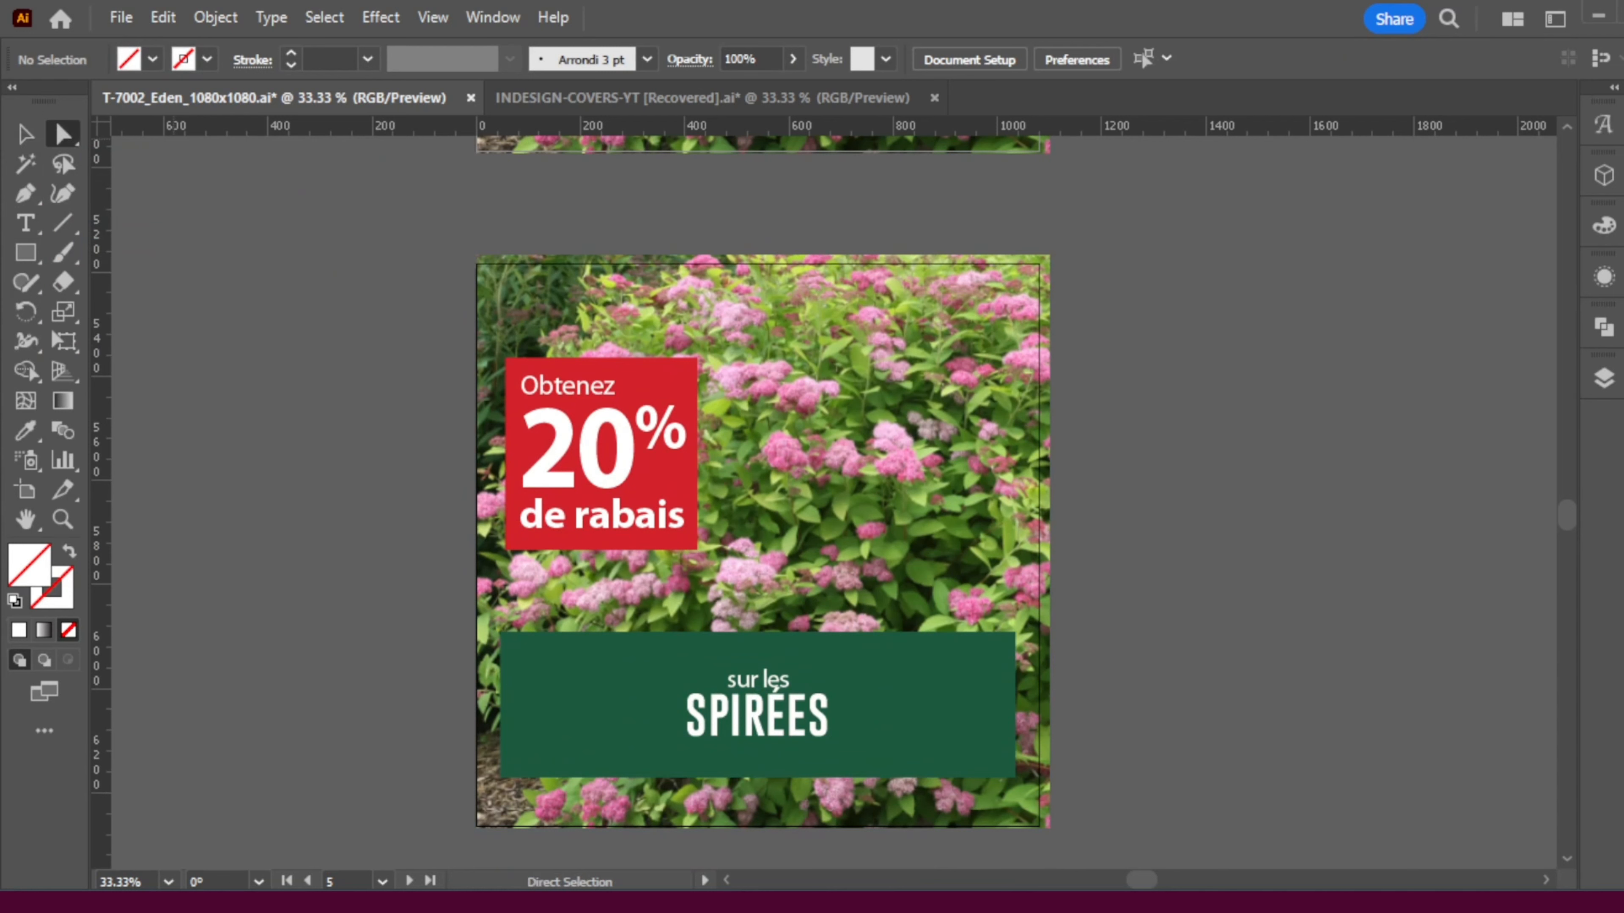
pyautogui.click(846, 442)
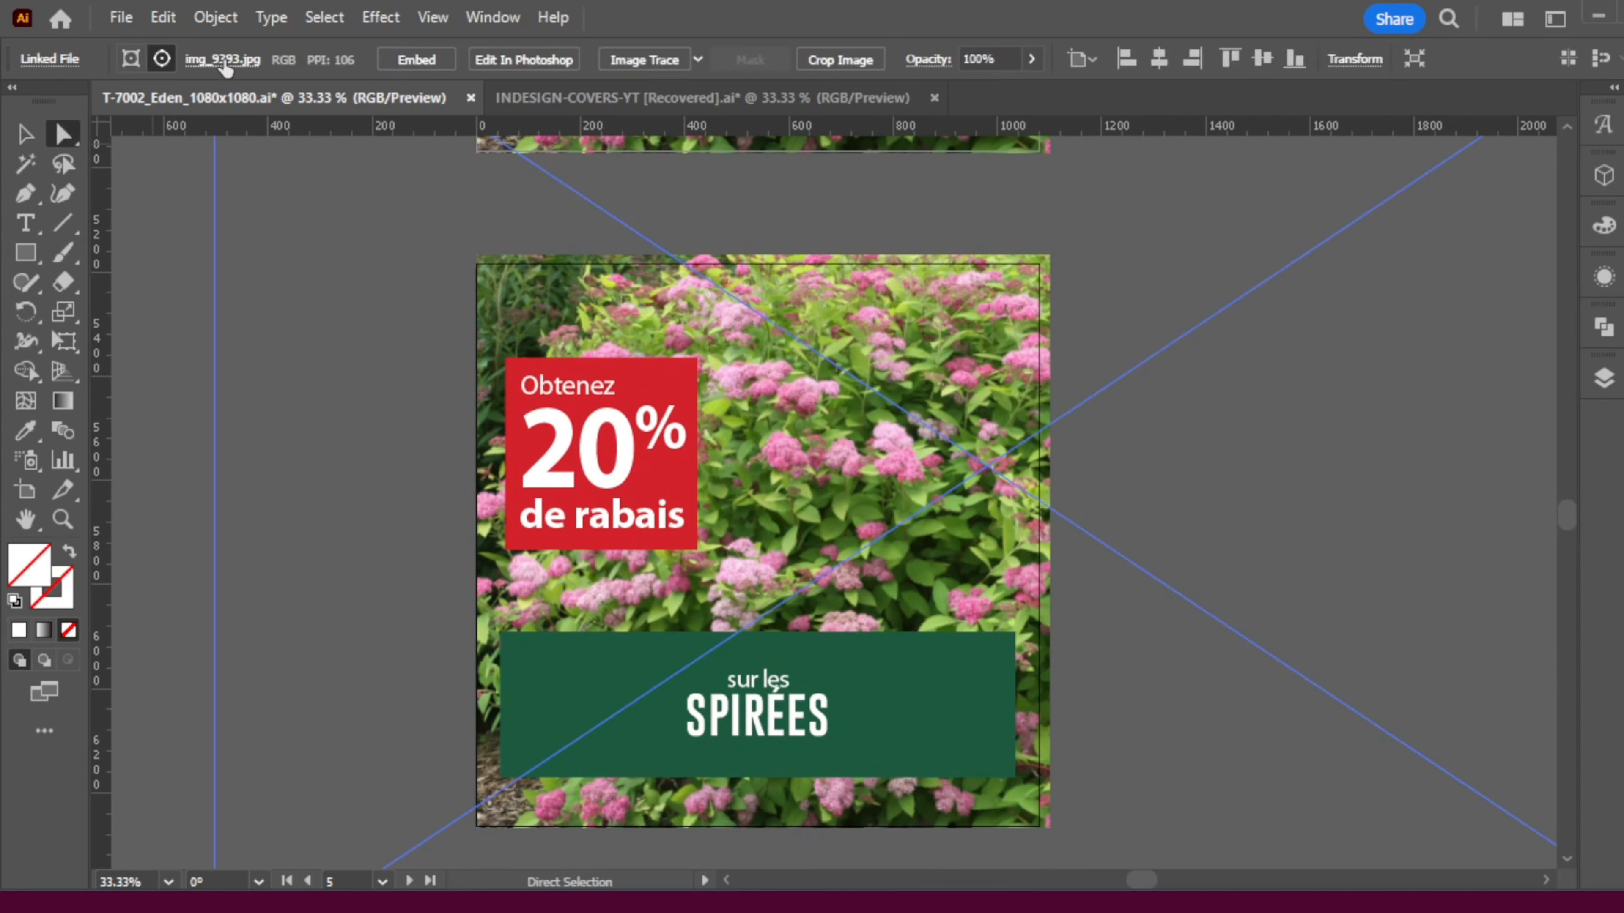
pyautogui.click(223, 62)
pyautogui.click(234, 113)
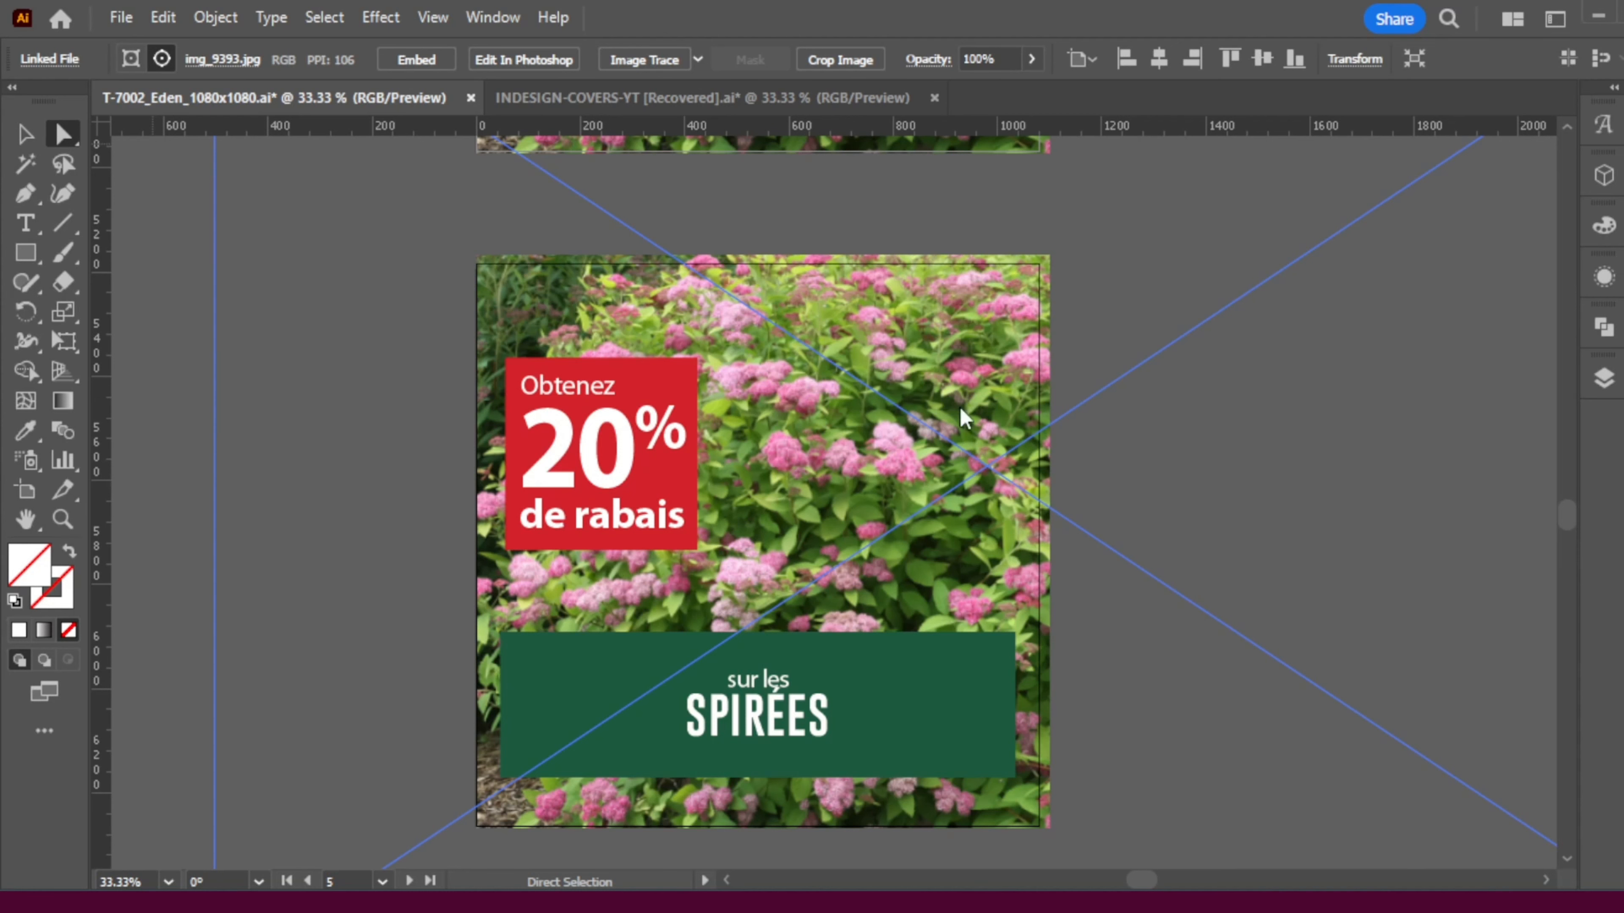
# - Scale down the ACIDOPHILE.png product bag and position it beside the 20% tag, with its base tucked behind the green banner
pyautogui.click(28, 132)
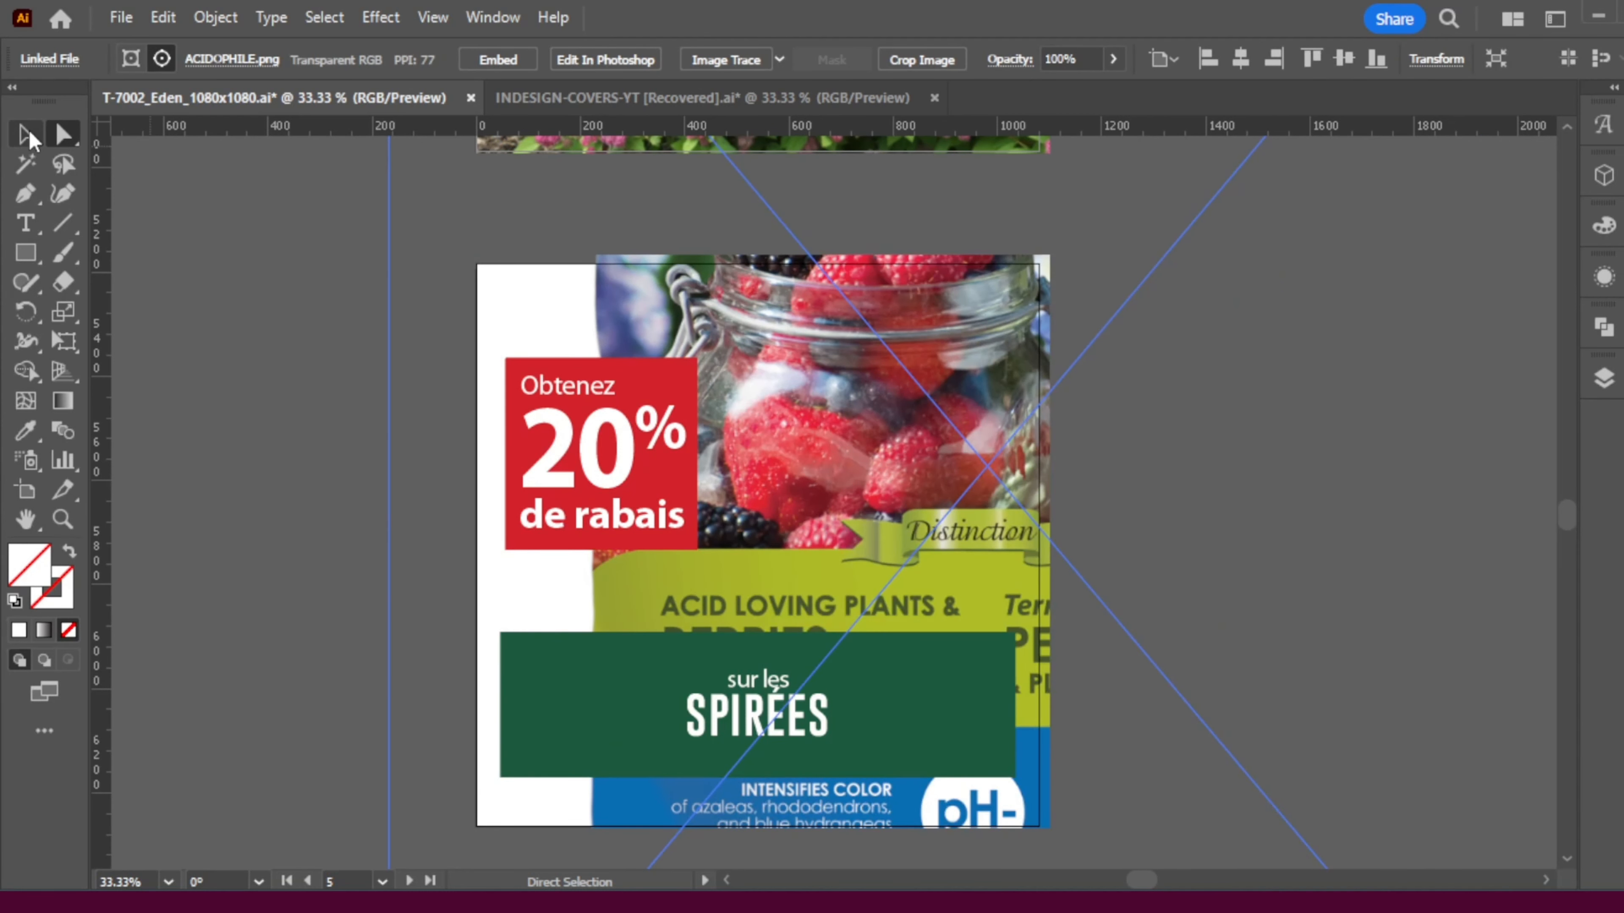
pyautogui.moveTo(387, 479); pyautogui.dragTo(818, 512)
pyautogui.hotkey('ctrl', 'z')
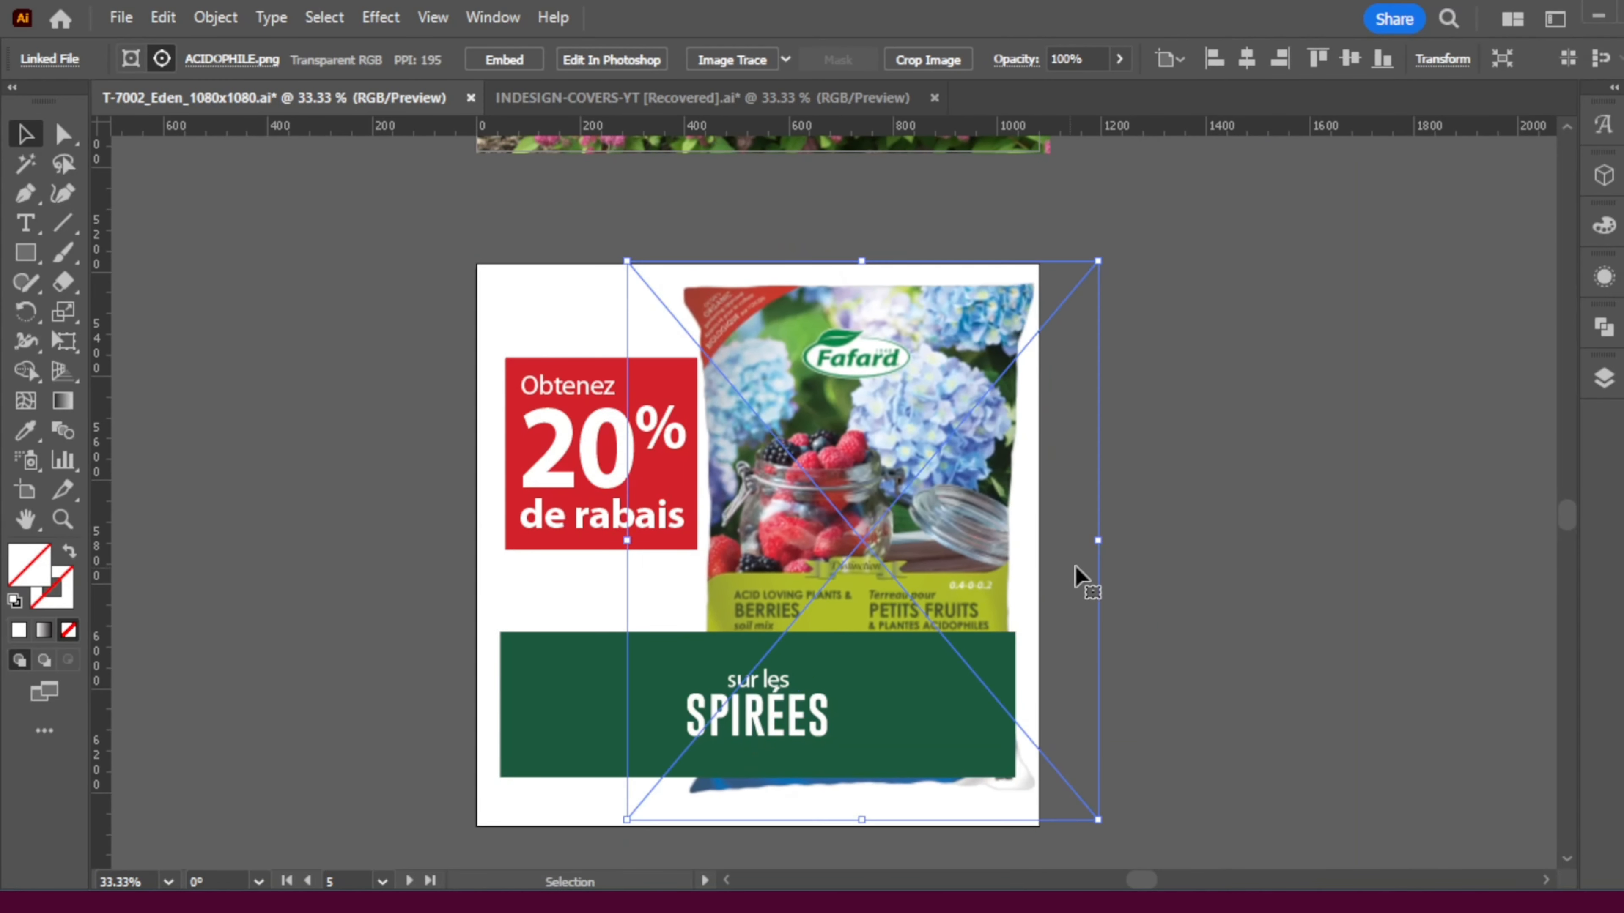
pyautogui.moveTo(1091, 549); pyautogui.dragTo(1059, 544)
pyautogui.moveTo(876, 547); pyautogui.dragTo(876, 512)
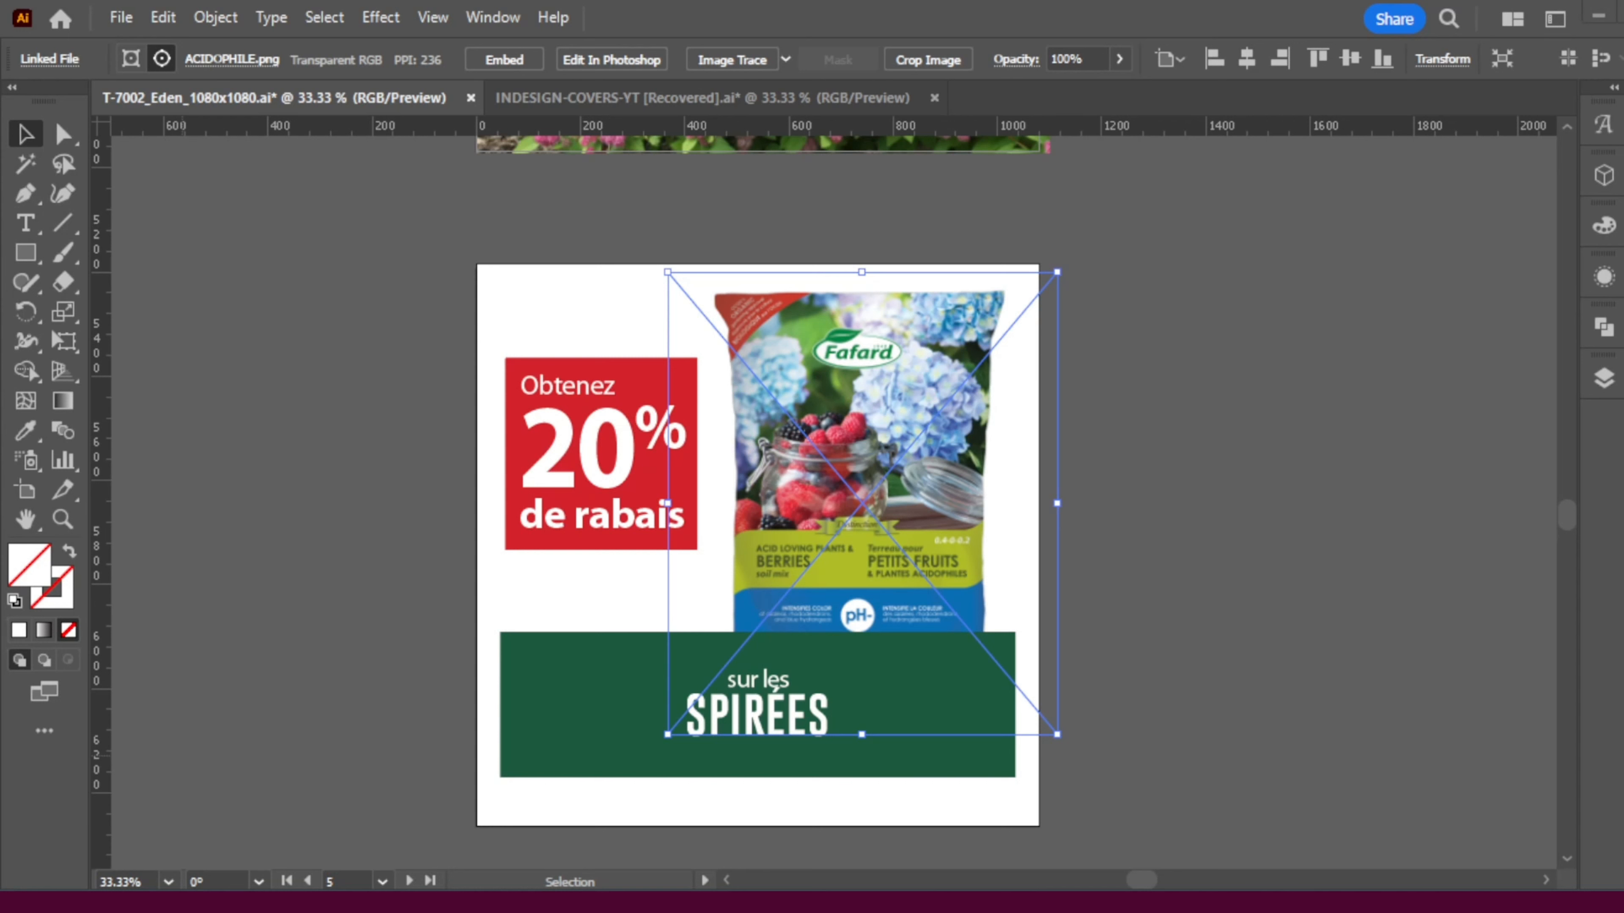
# - Replace the small "sur les" text in the copied ad's banner with "Terreau pour"
pyautogui.click(551, 699)
pyautogui.click(742, 686)
pyautogui.doubleClick(741, 686)
pyautogui.click(741, 686)
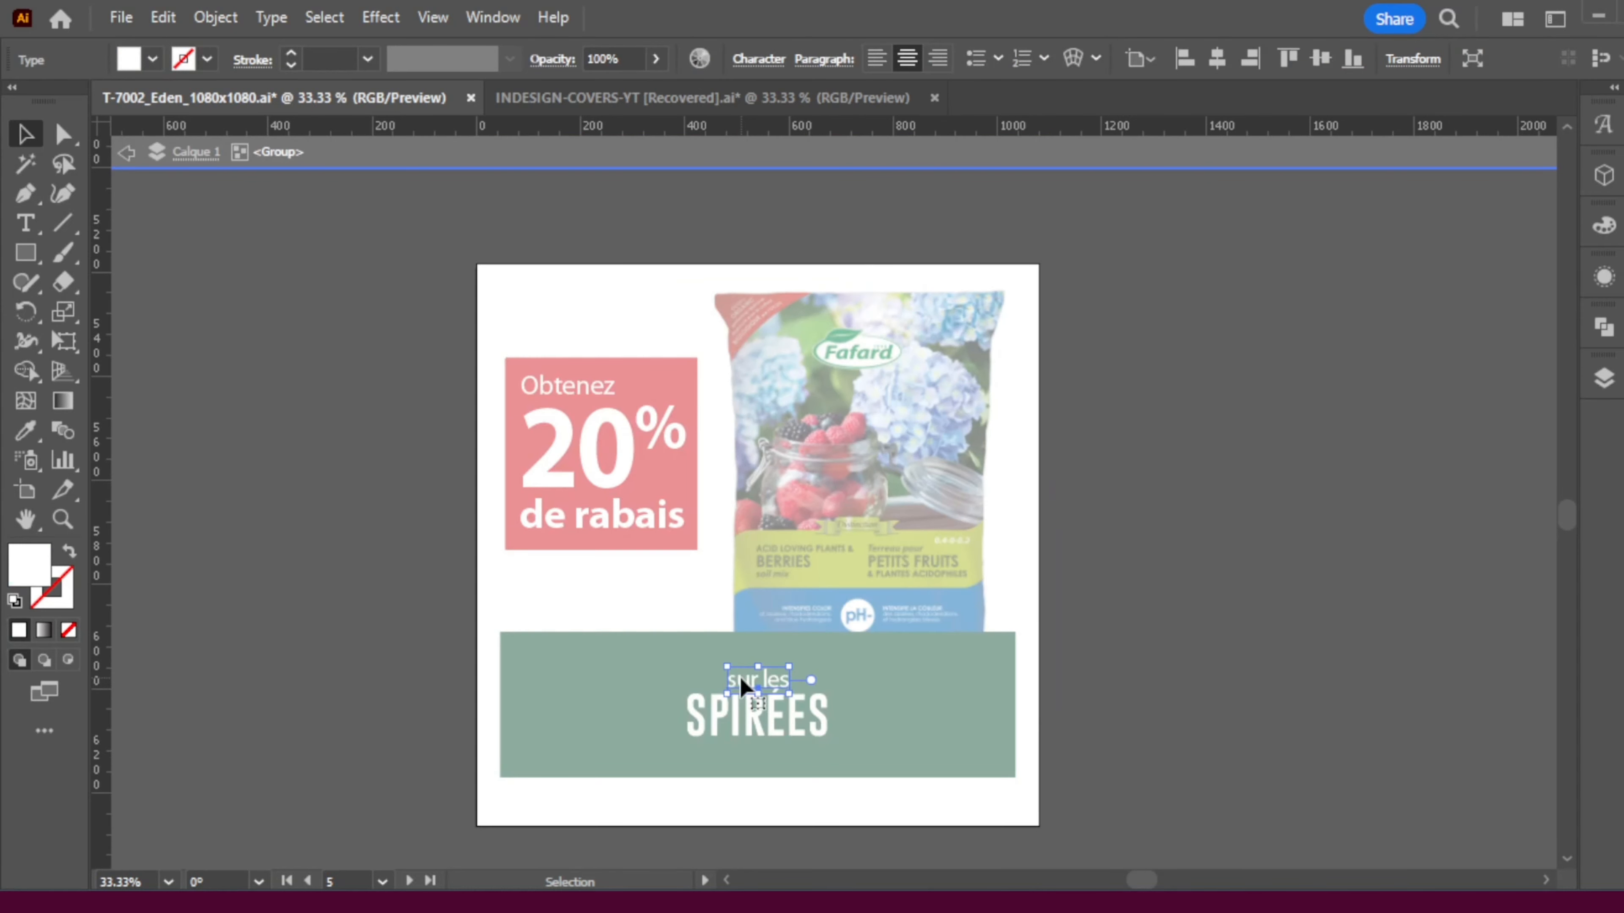
pyautogui.click(25, 223)
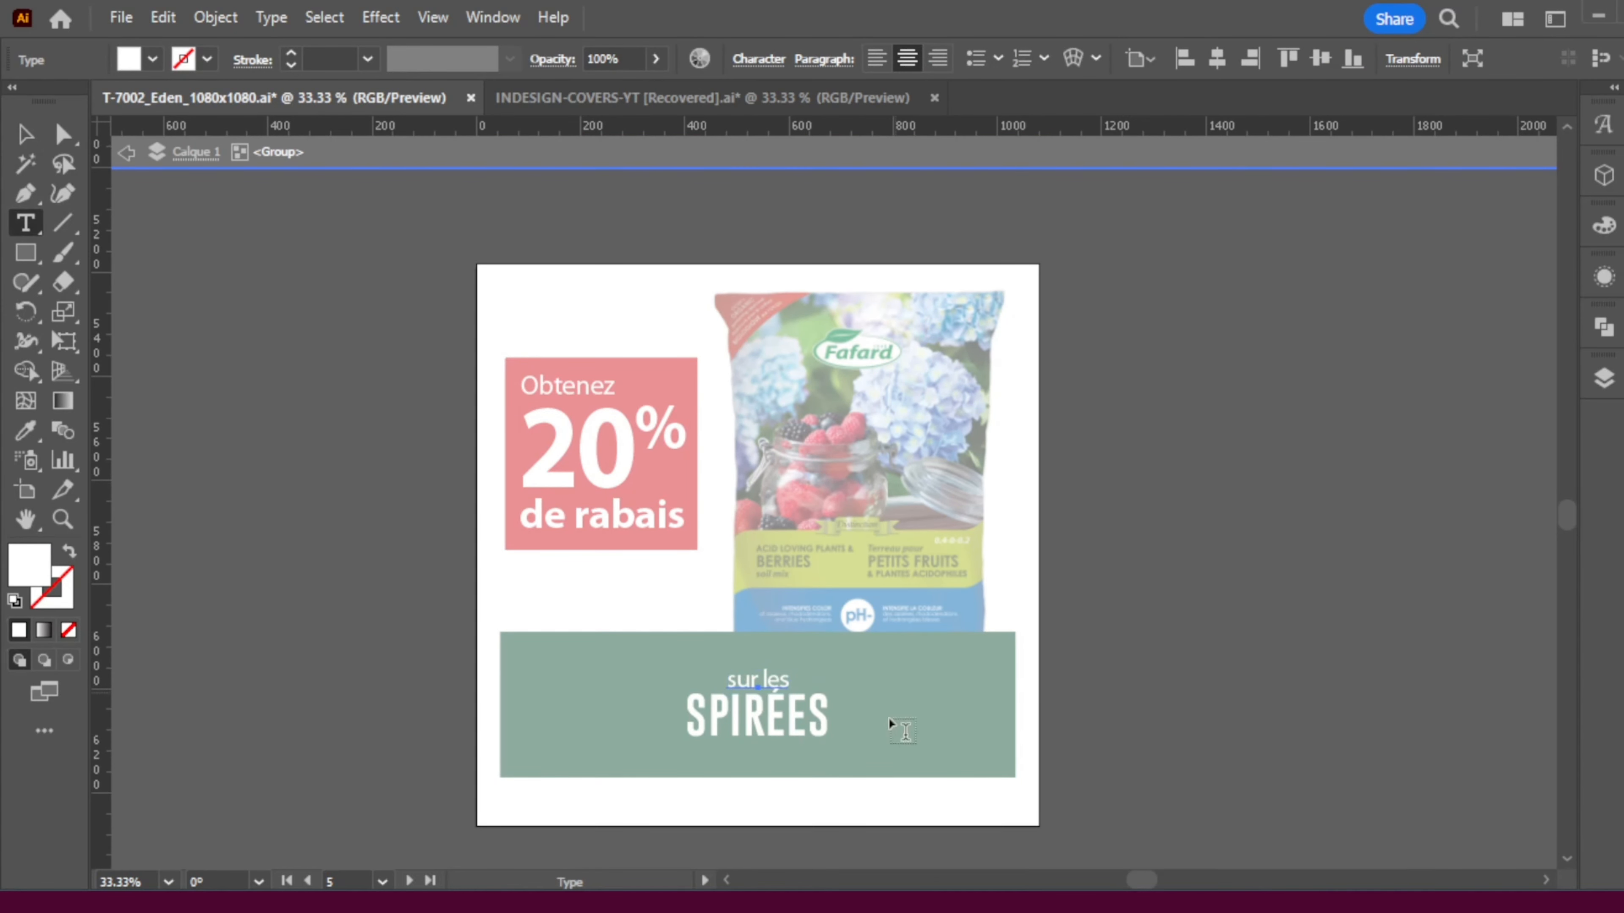
pyautogui.press('Escape')
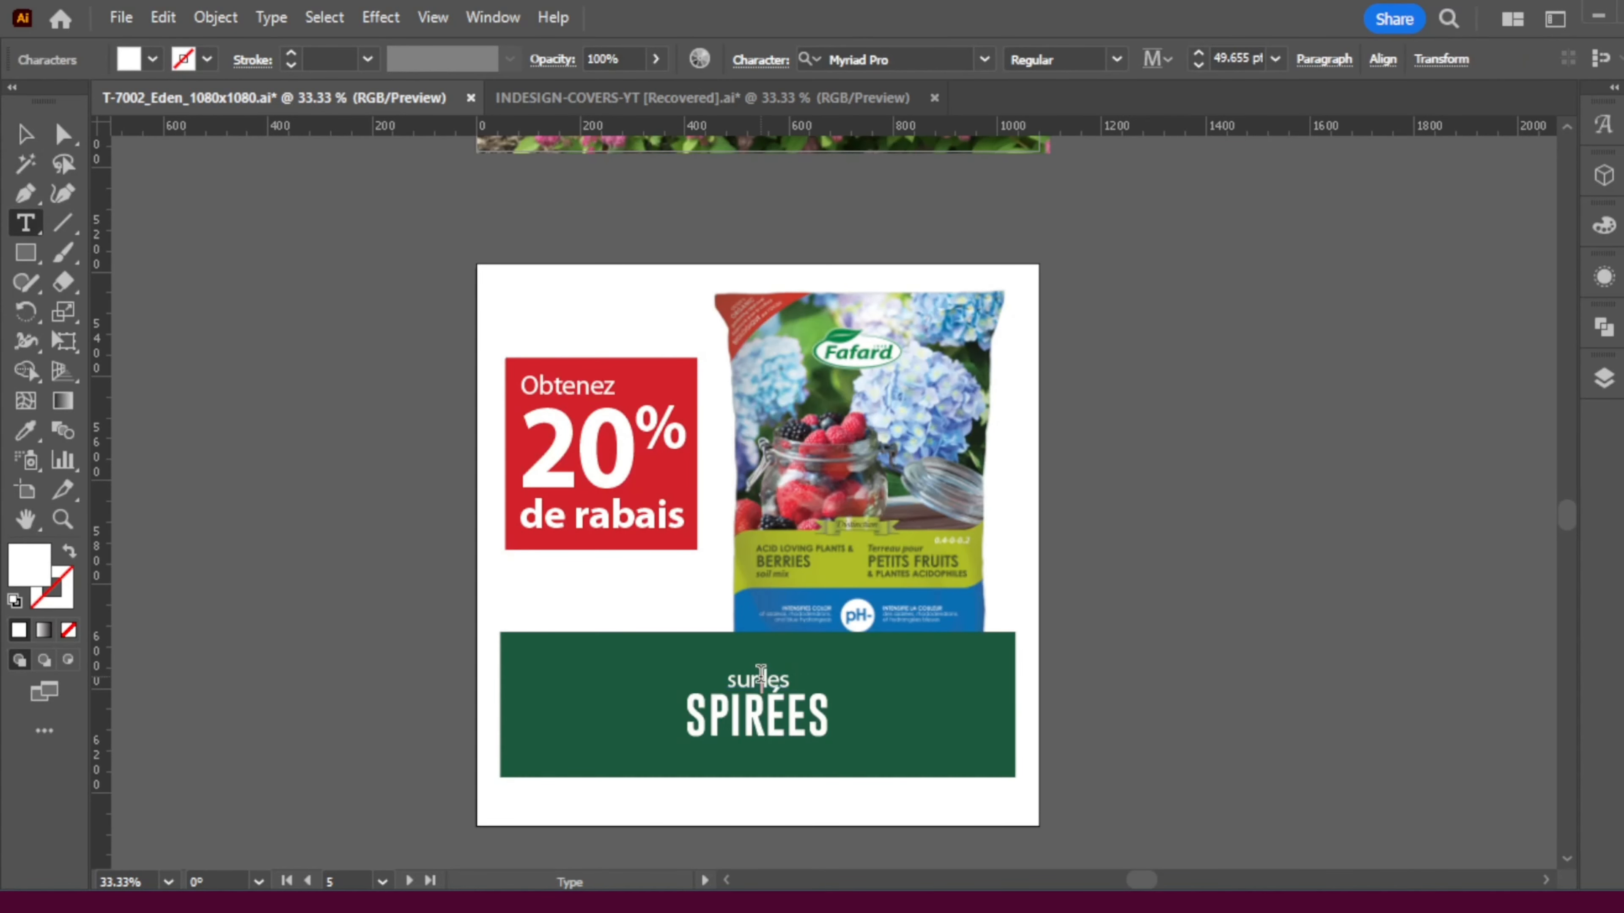
pyautogui.tripleClick(761, 681)
pyautogui.write('Terreau pour')
pyautogui.press('Escape')
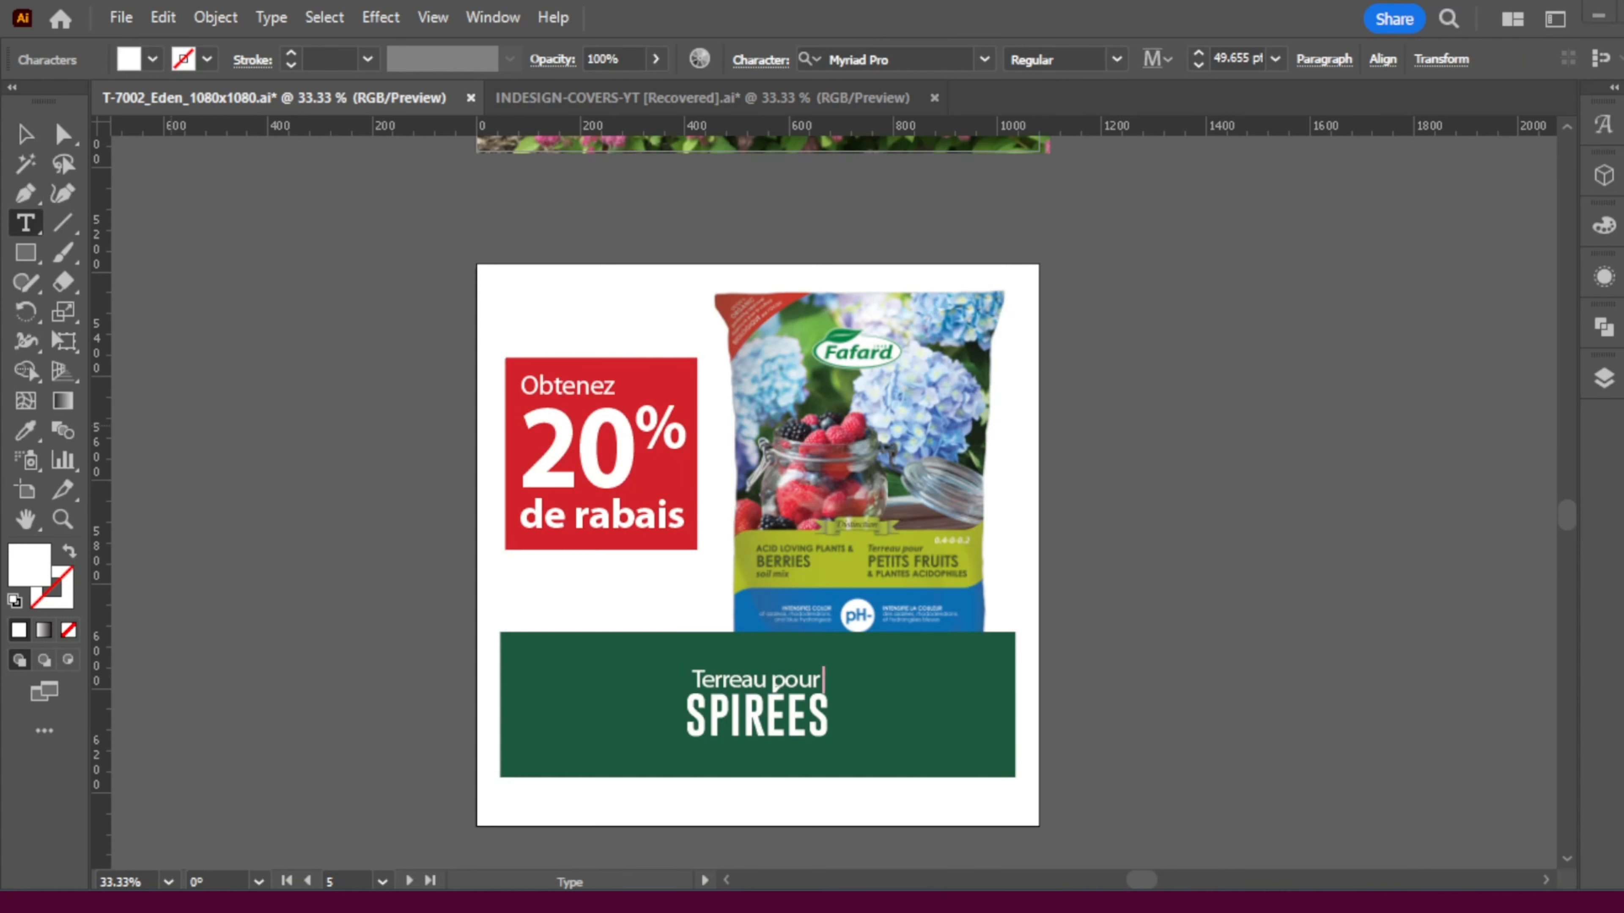
# - Replace the "SPIRÉES" heading with "PETITS FRUITS & PLANTES ACIDOPHILES", breaking the line before the ampersand
pyautogui.tripleClick(731, 712)
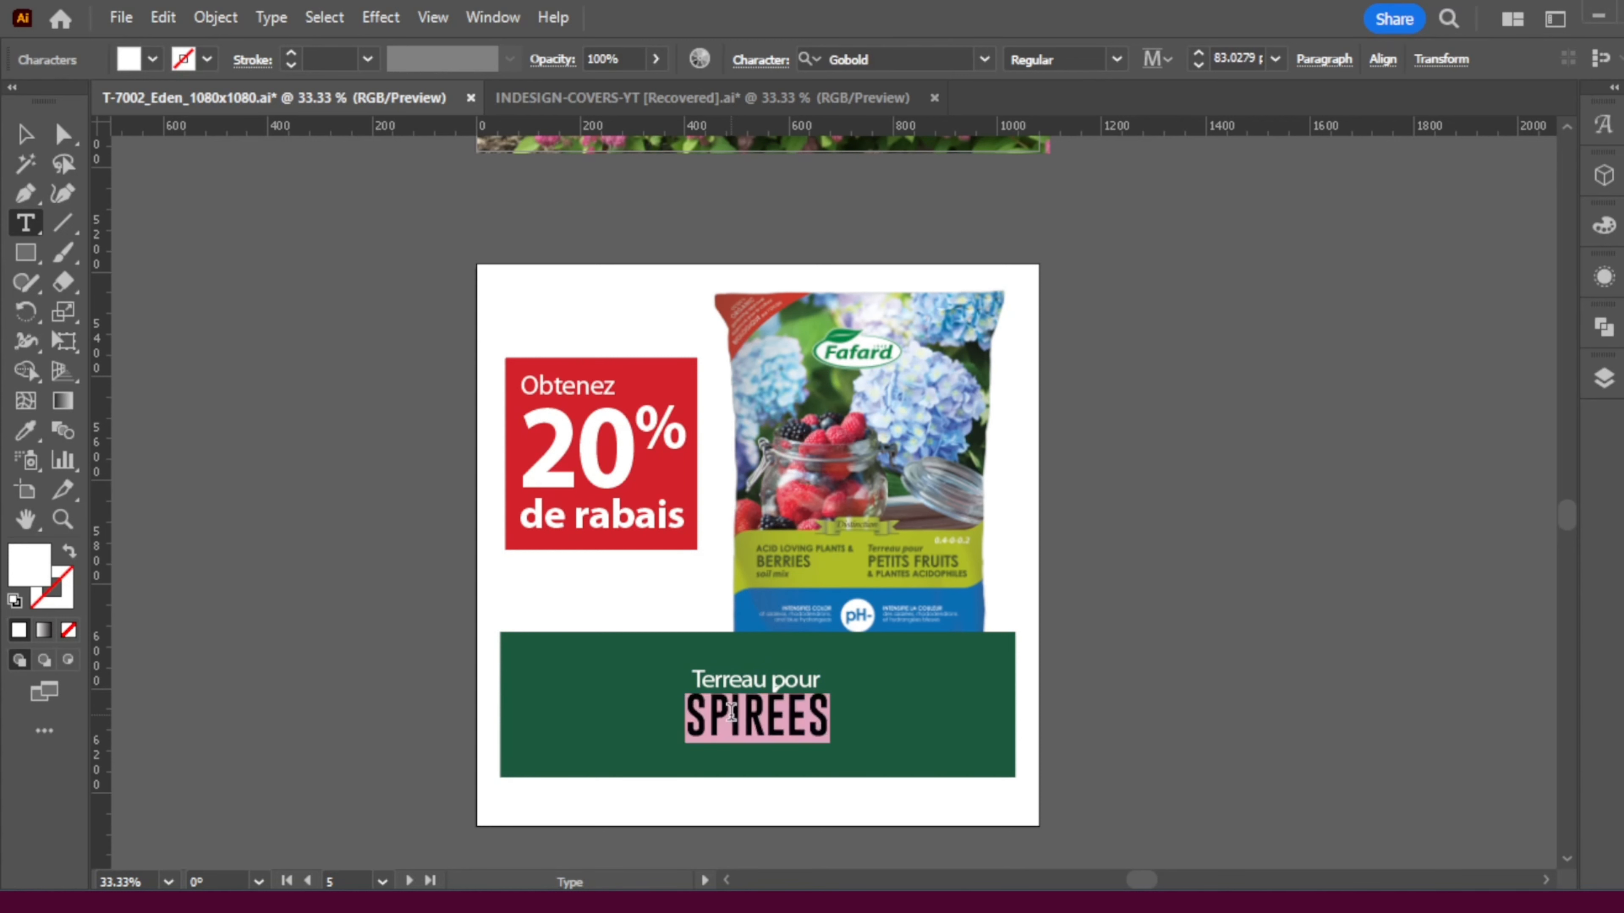
pyautogui.write('PETITS FRUITS & PLANTES ACIDOPHILES')
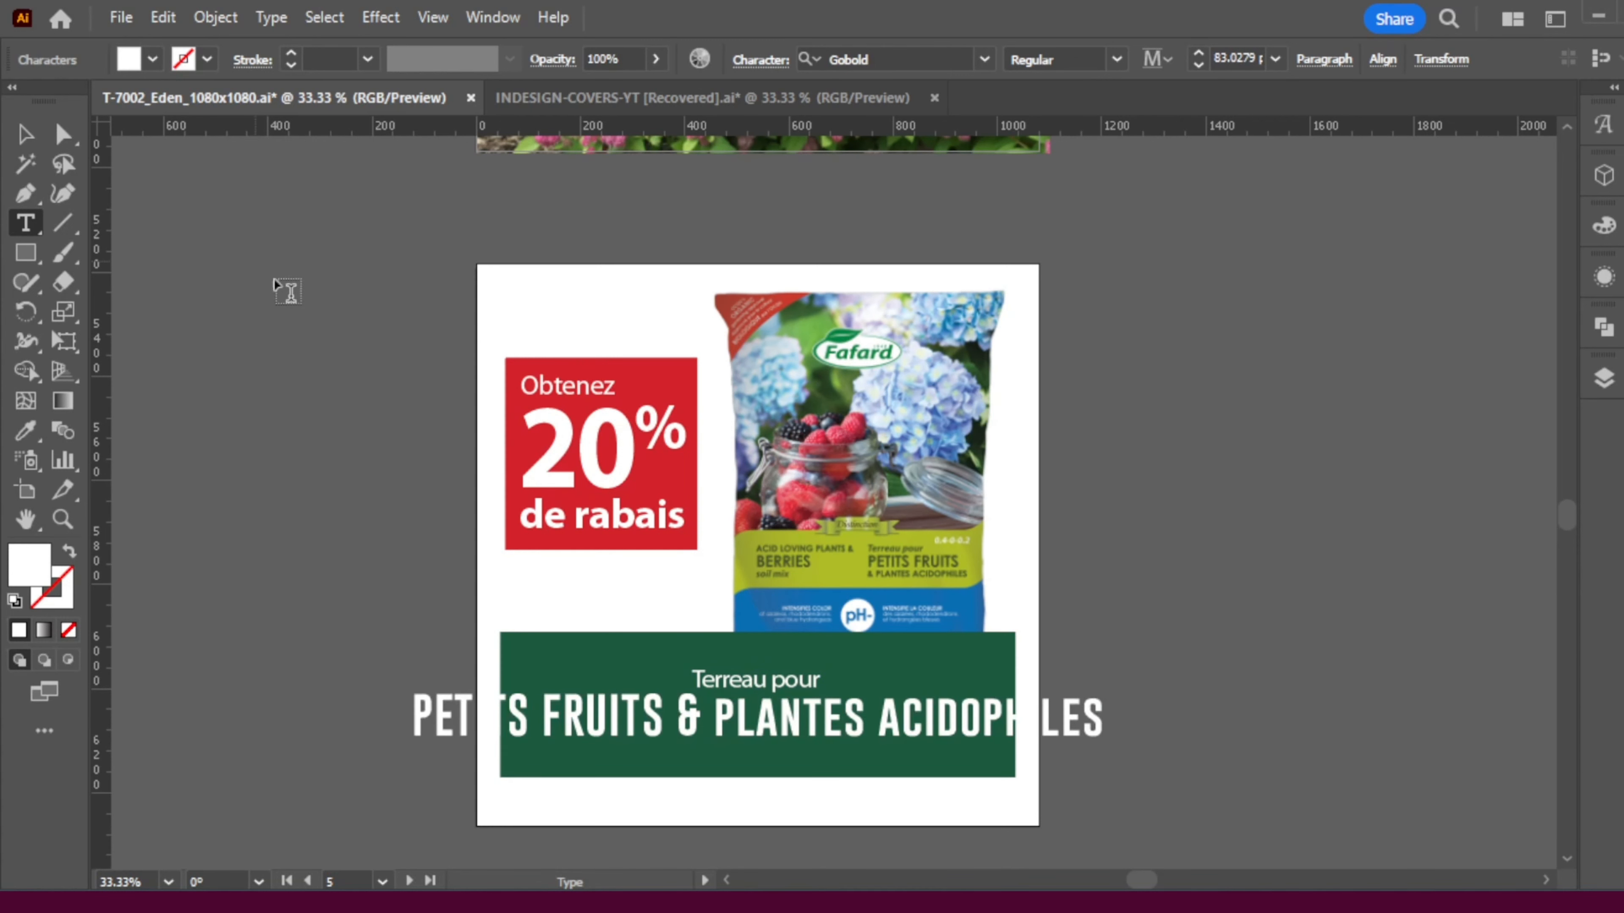
pyautogui.click(716, 719)
pyautogui.click(671, 722)
pyautogui.press('Return')
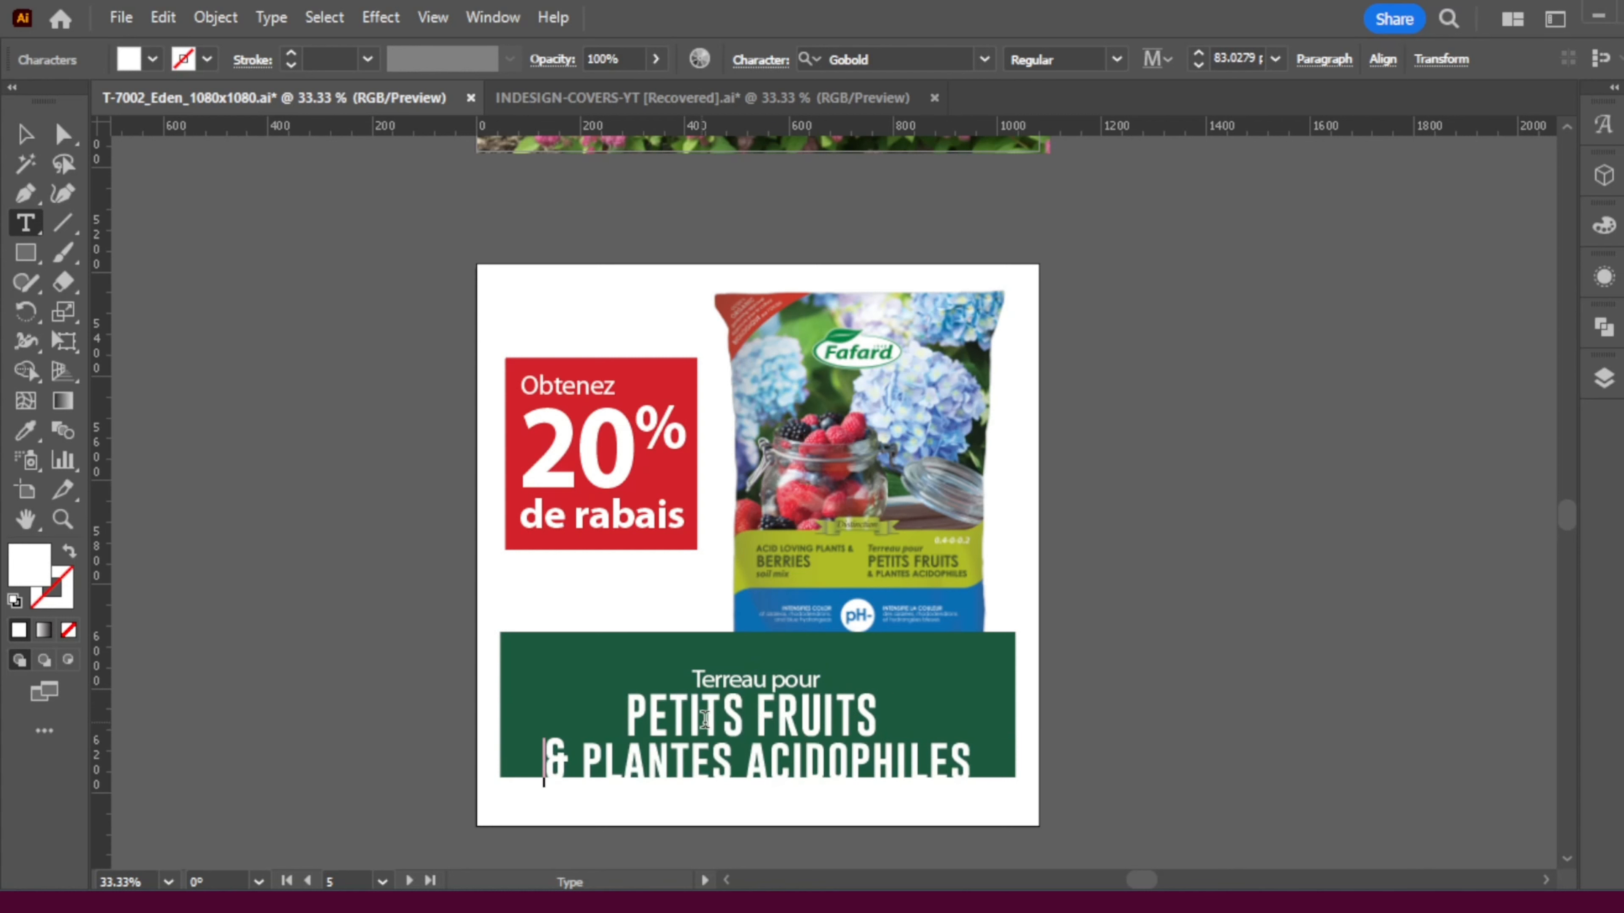
pyautogui.press('Escape')
# - Move the banner text group up and center it on the green rectangle, using the rectangle as the key object
pyautogui.moveTo(790, 736); pyautogui.dragTo(811, 715)
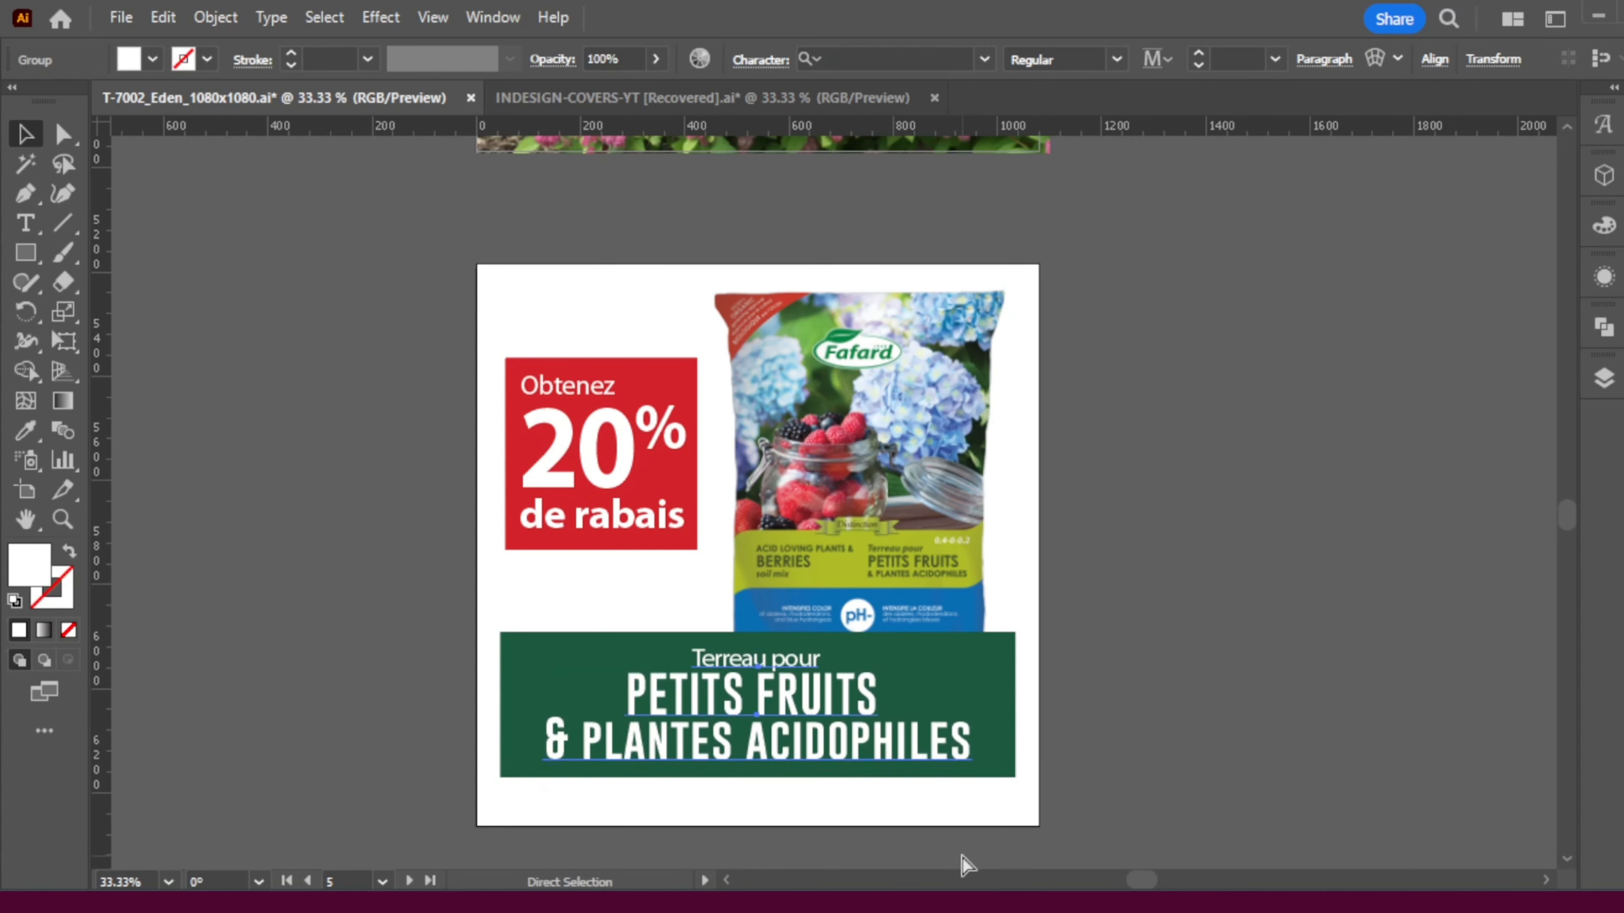
pyautogui.keyDown('shift'); pyautogui.click(1004, 681); pyautogui.keyUp('shift')
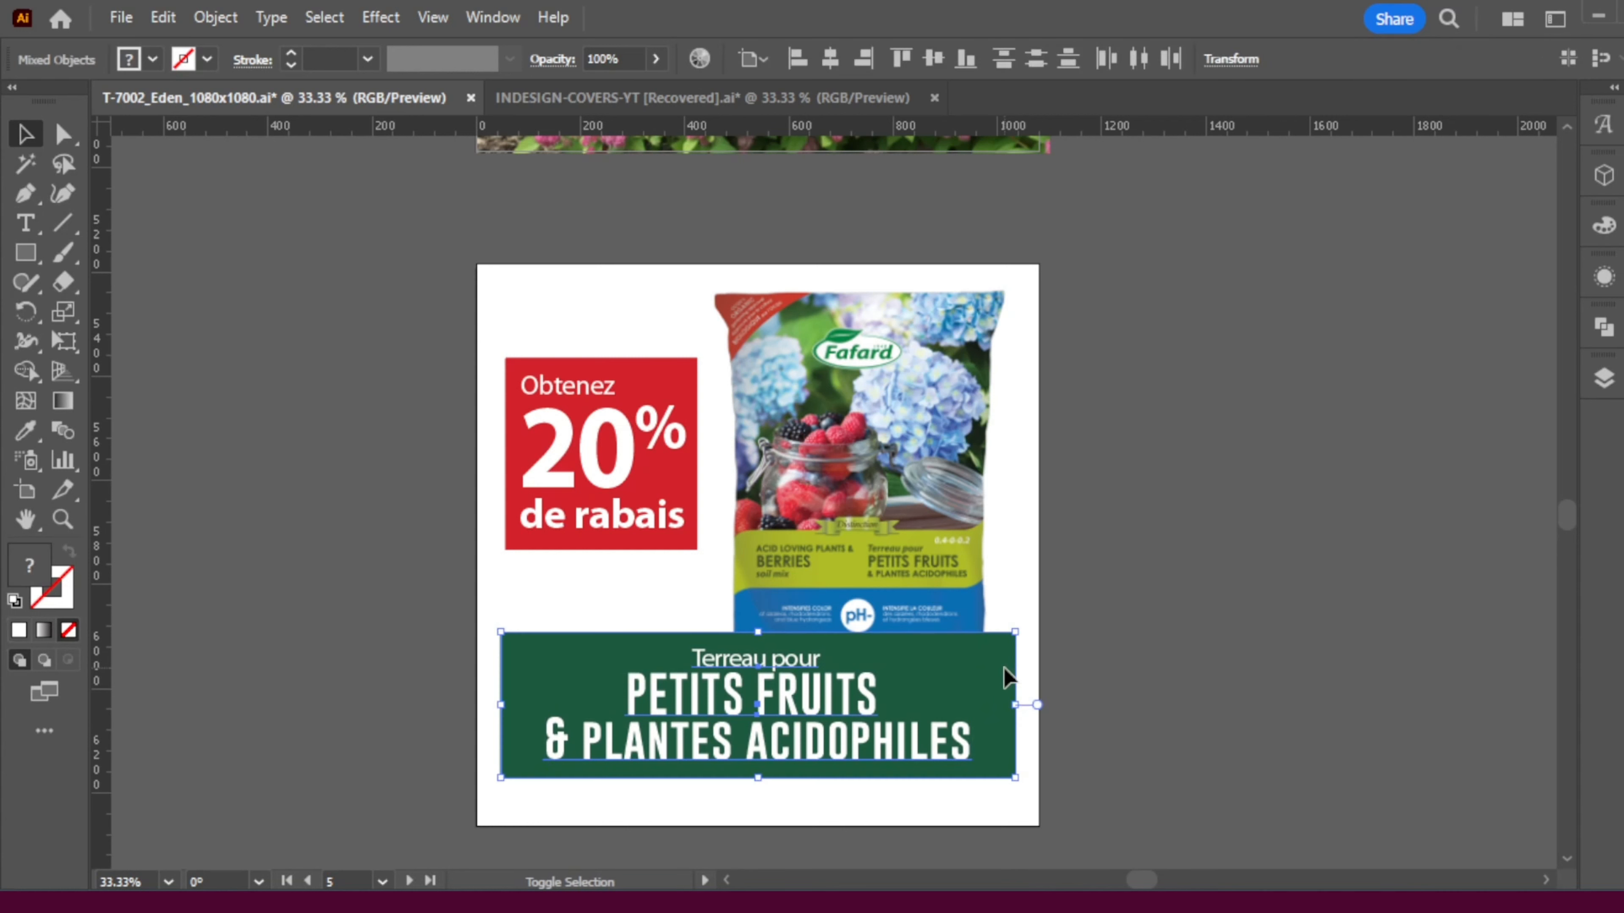
pyautogui.click(996, 681)
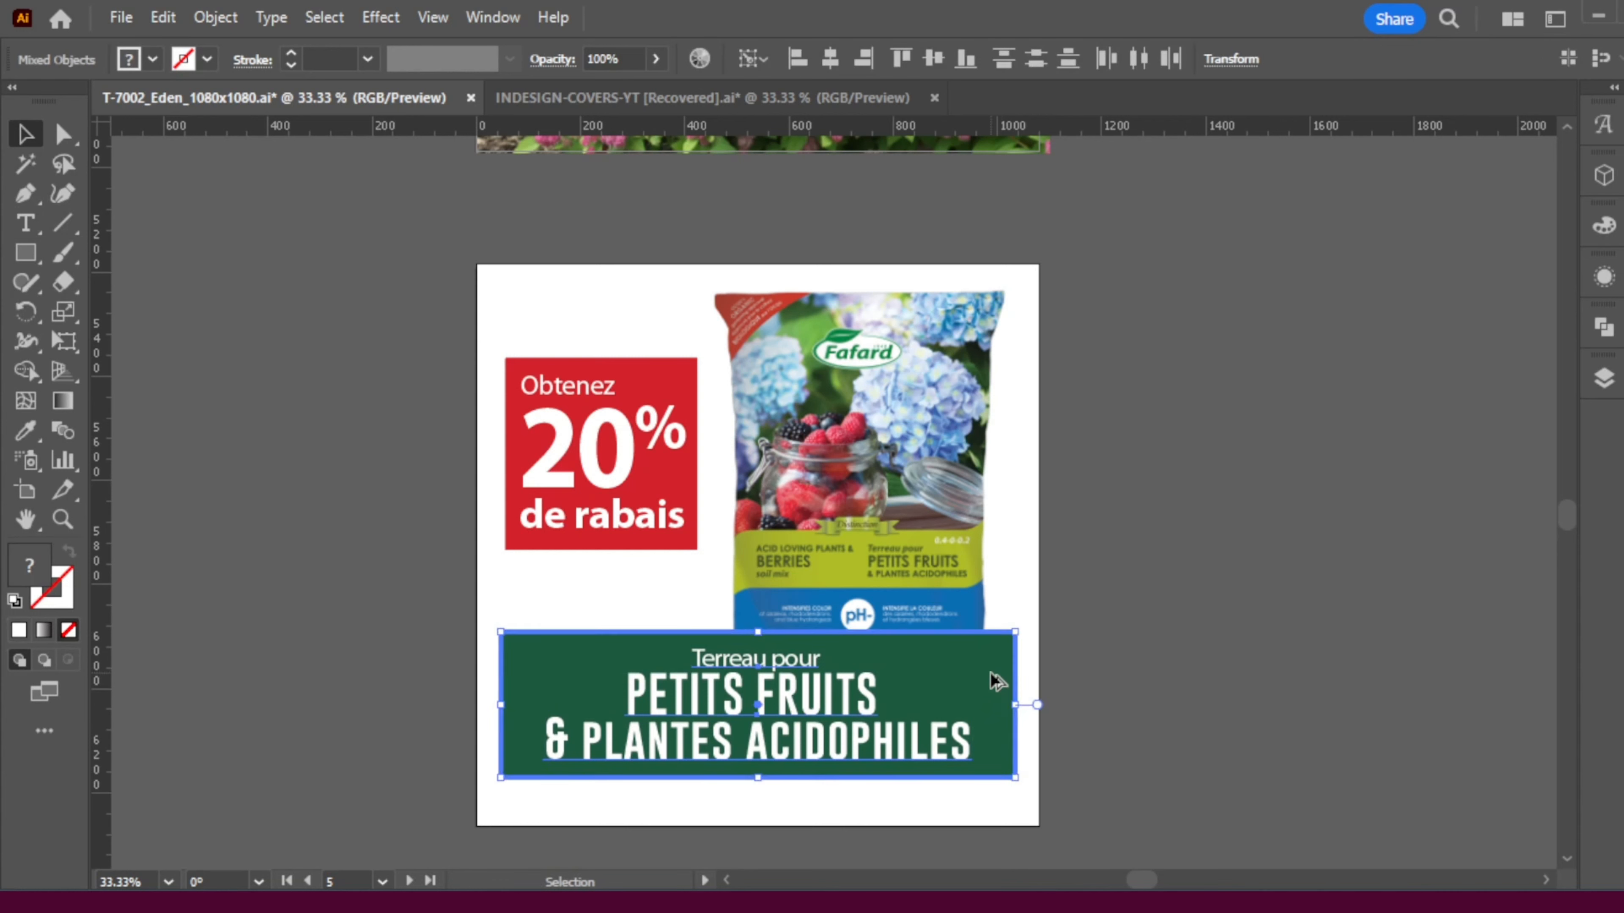
pyautogui.click(933, 59)
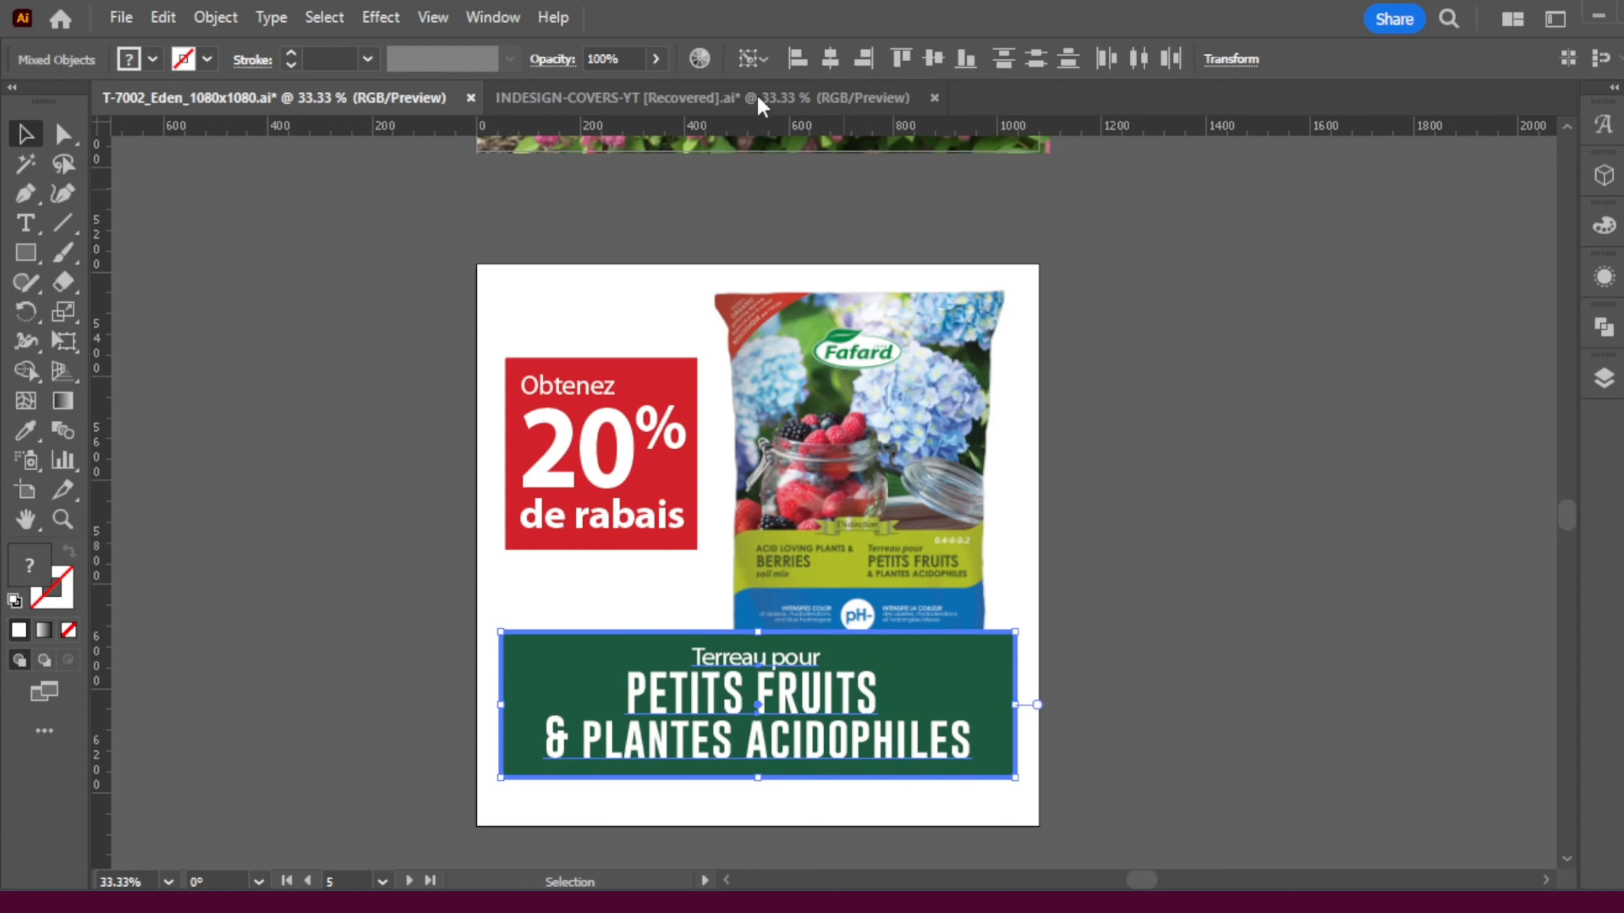
pyautogui.click(744, 63)
pyautogui.click(830, 58)
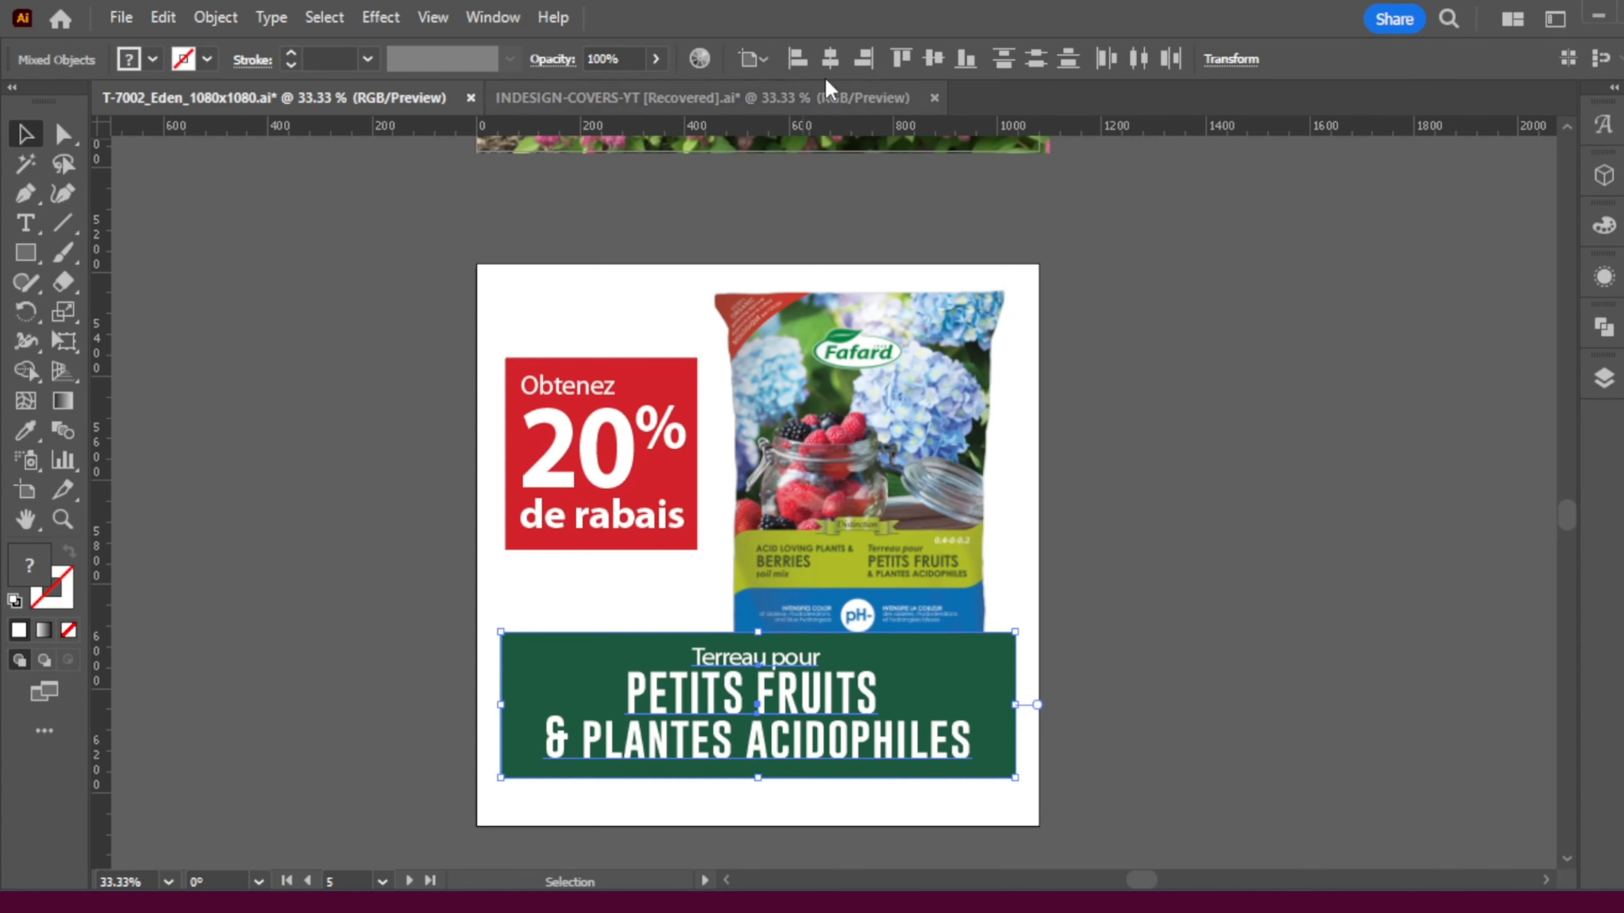
pyautogui.click(1224, 706)
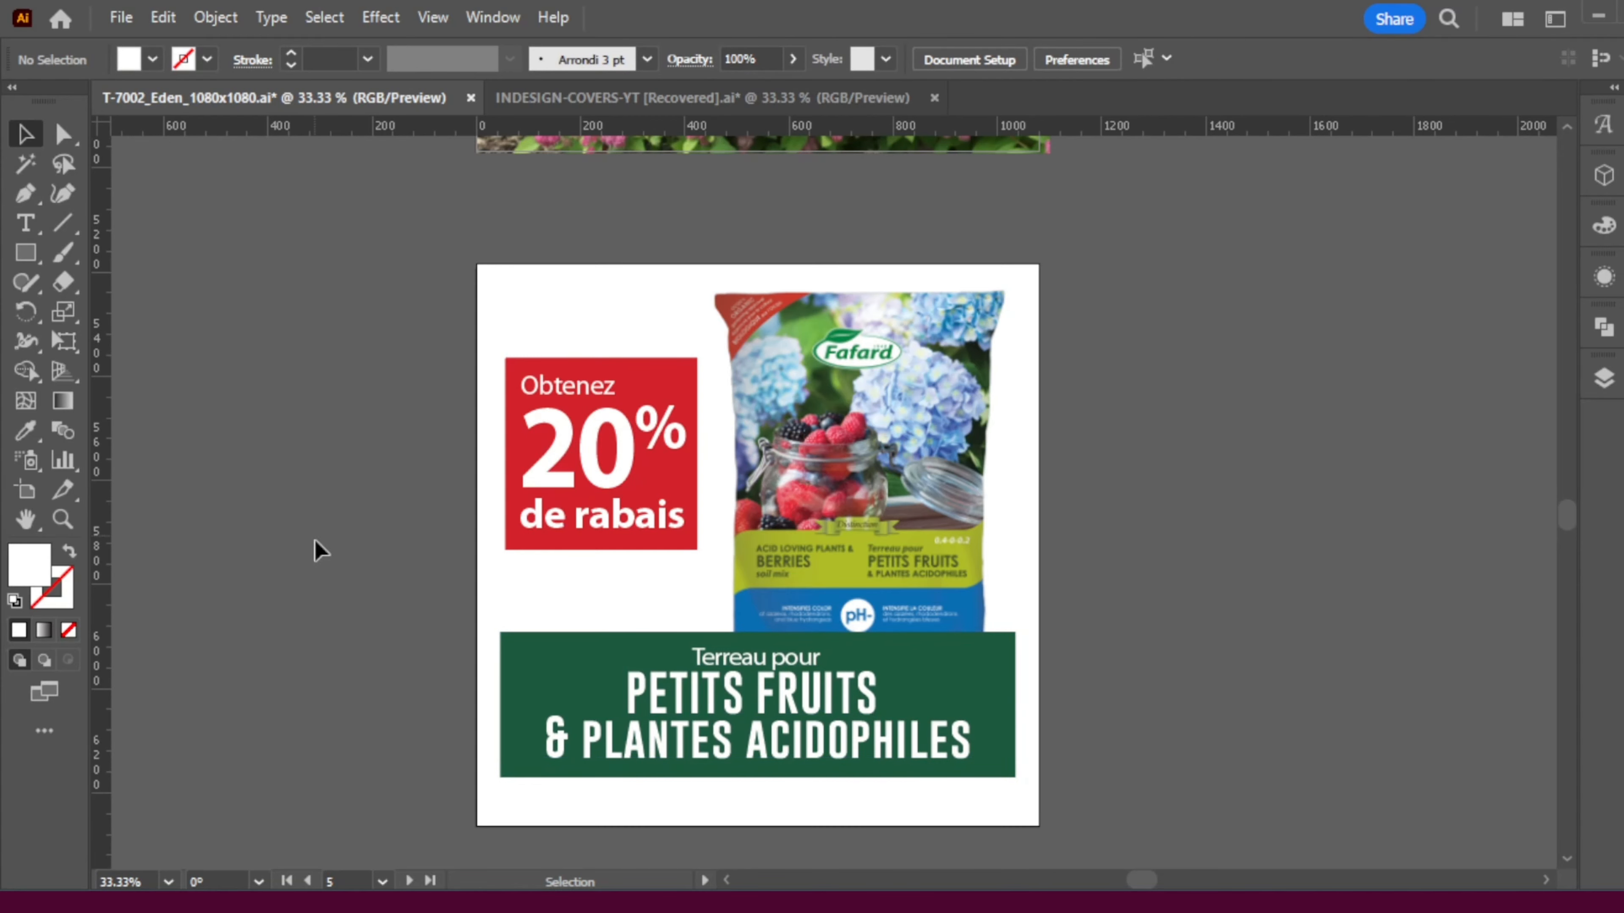
# - Copy the red 5,99 $ price tag group from the Compost Marin reference ad
pyautogui.moveTo(315, 544); pyautogui.dragTo(1159, 581)
pyautogui.scroll(5, 794, 735)
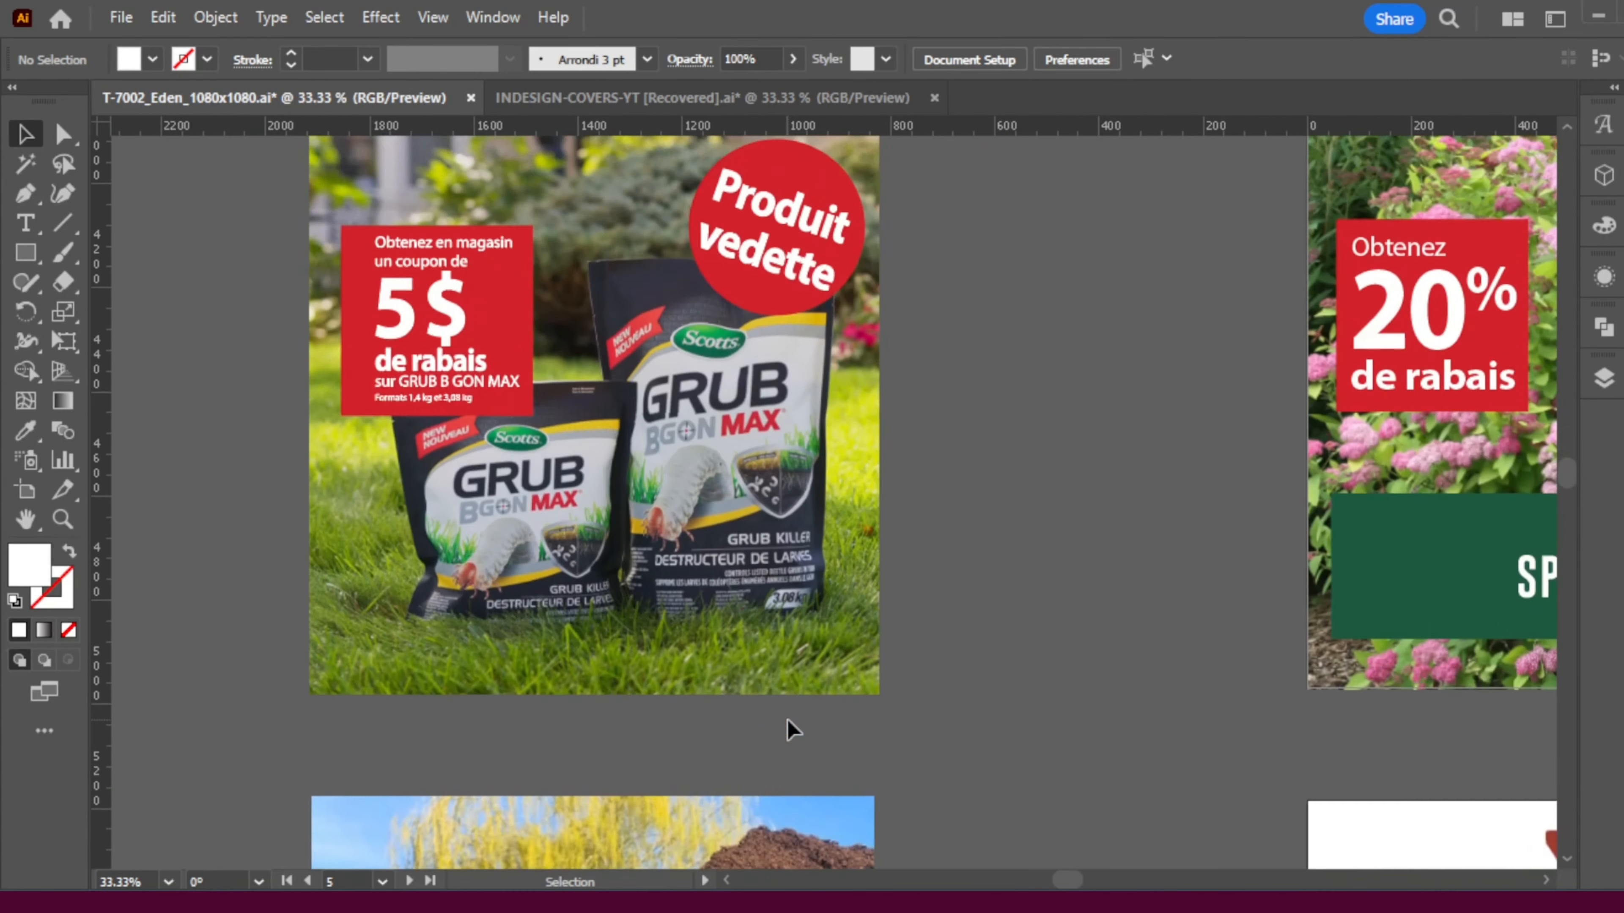
pyautogui.scroll(-10, 792, 729)
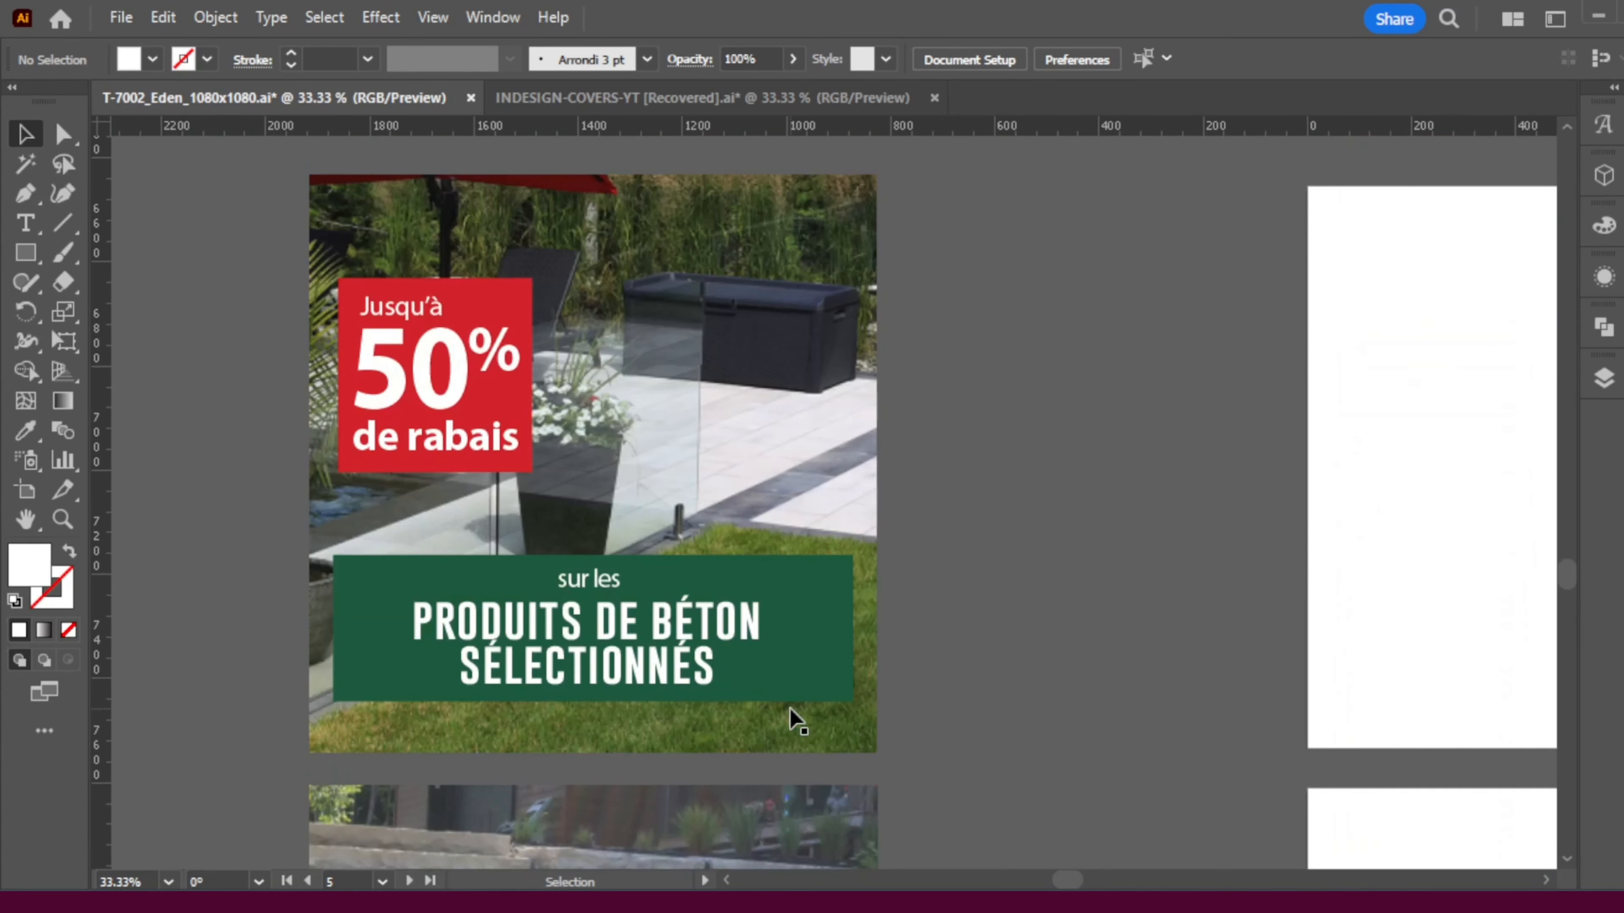
pyautogui.scroll(-10, 791, 710)
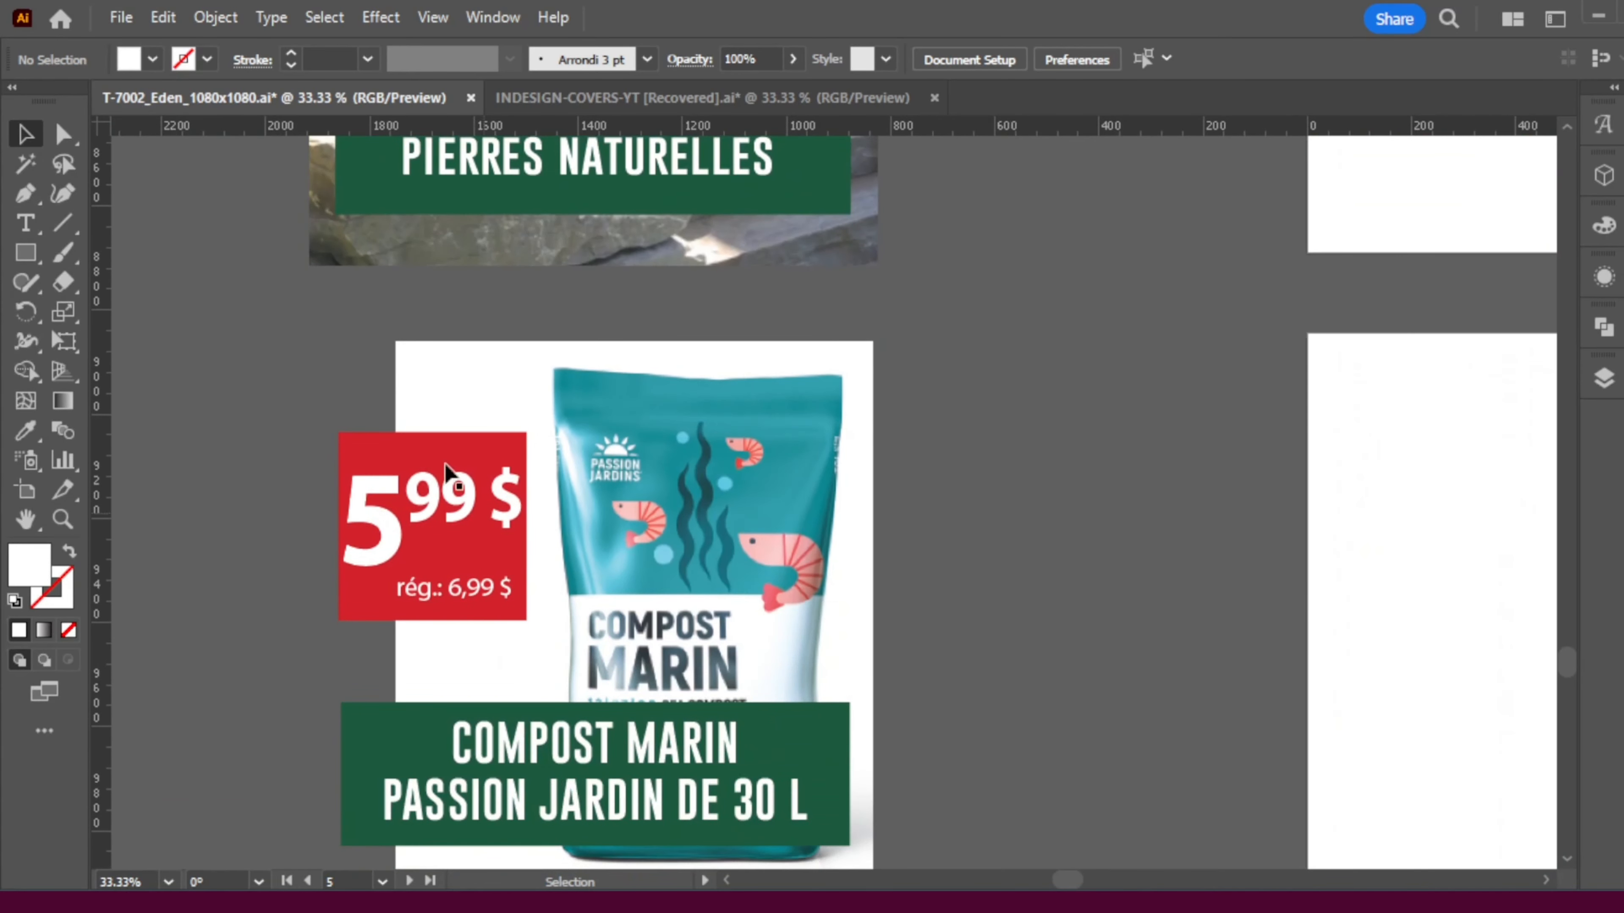
pyautogui.click(518, 633)
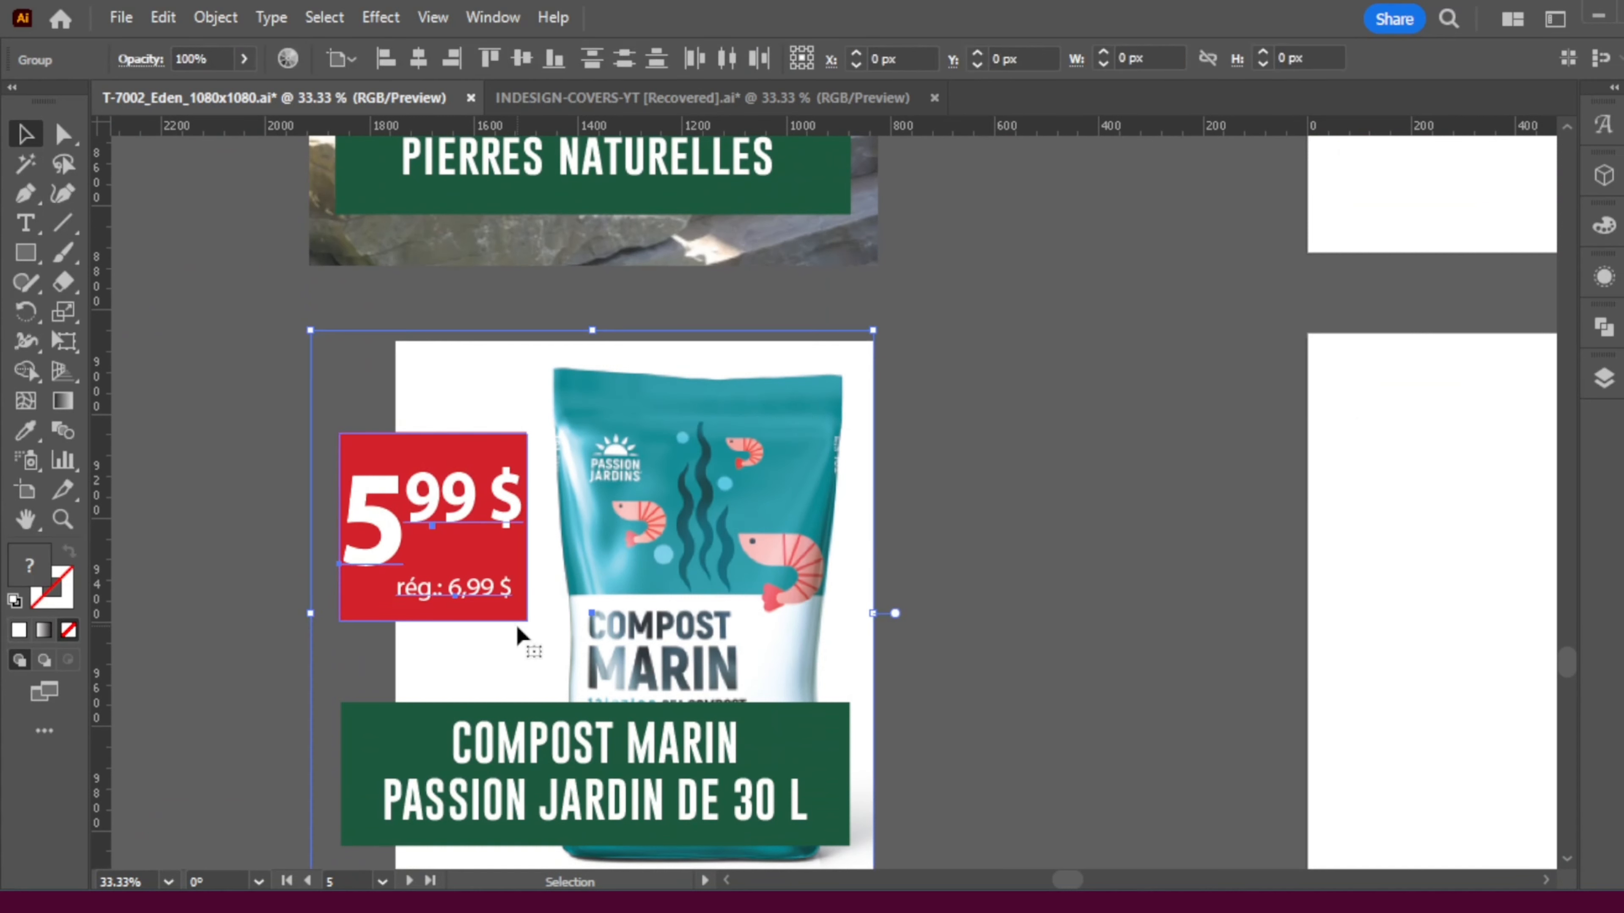
pyautogui.click(321, 490)
pyautogui.click(368, 477)
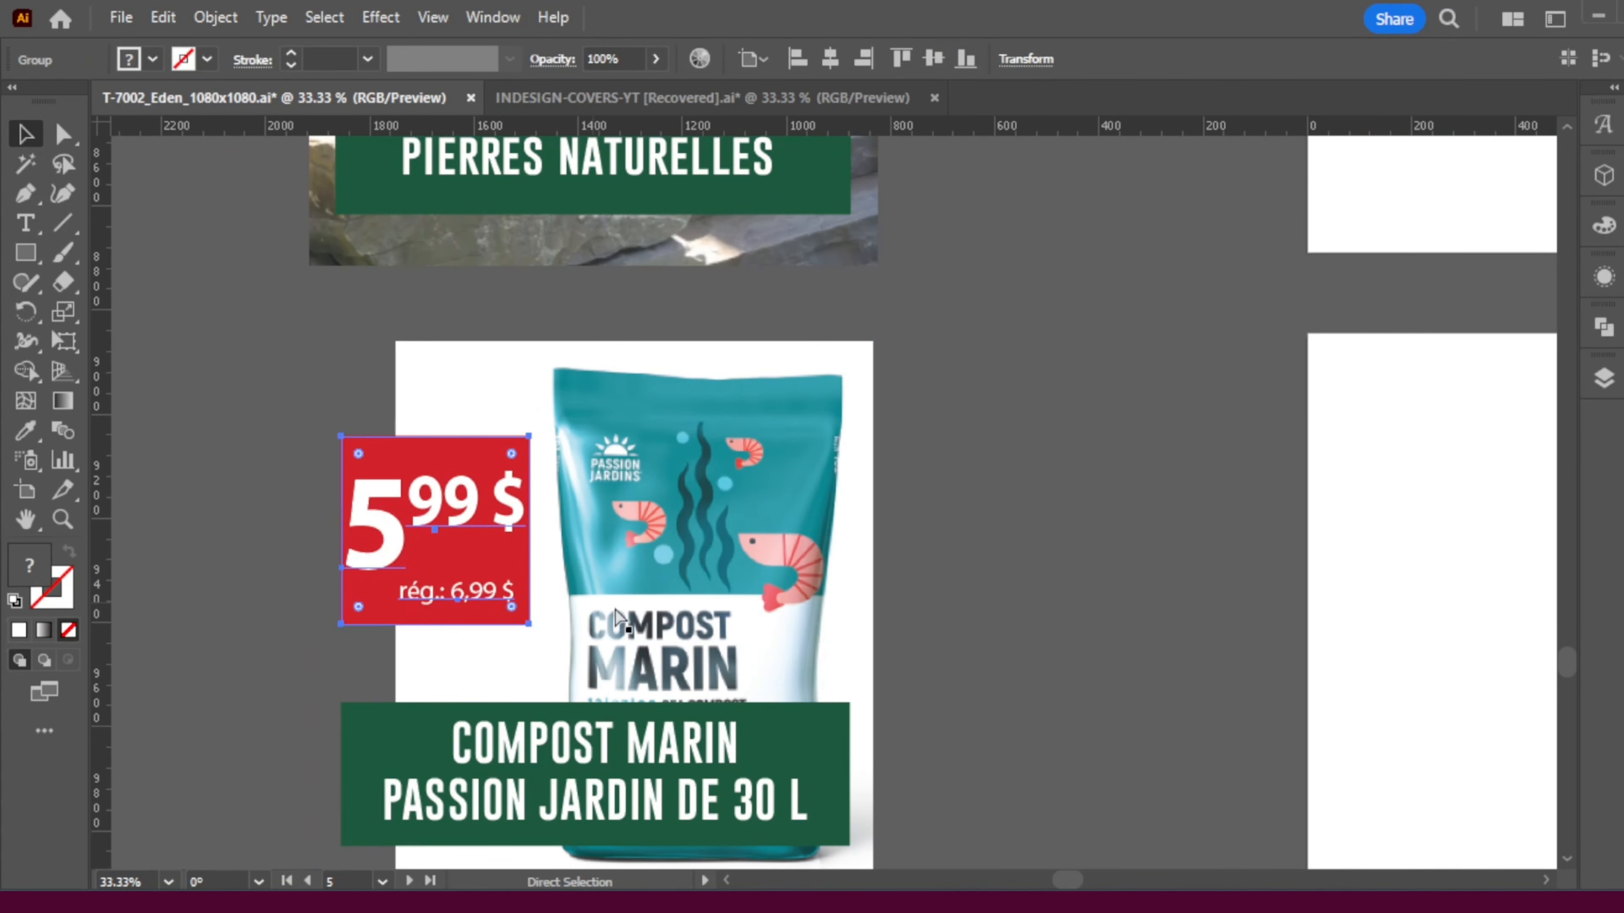
# - Try the copied 5,99 $ price tag over the 20% tag in the Fafard soil ad and remove it again
pyautogui.scroll(10, 770, 619)
pyautogui.hscroll(10, 569, 519)
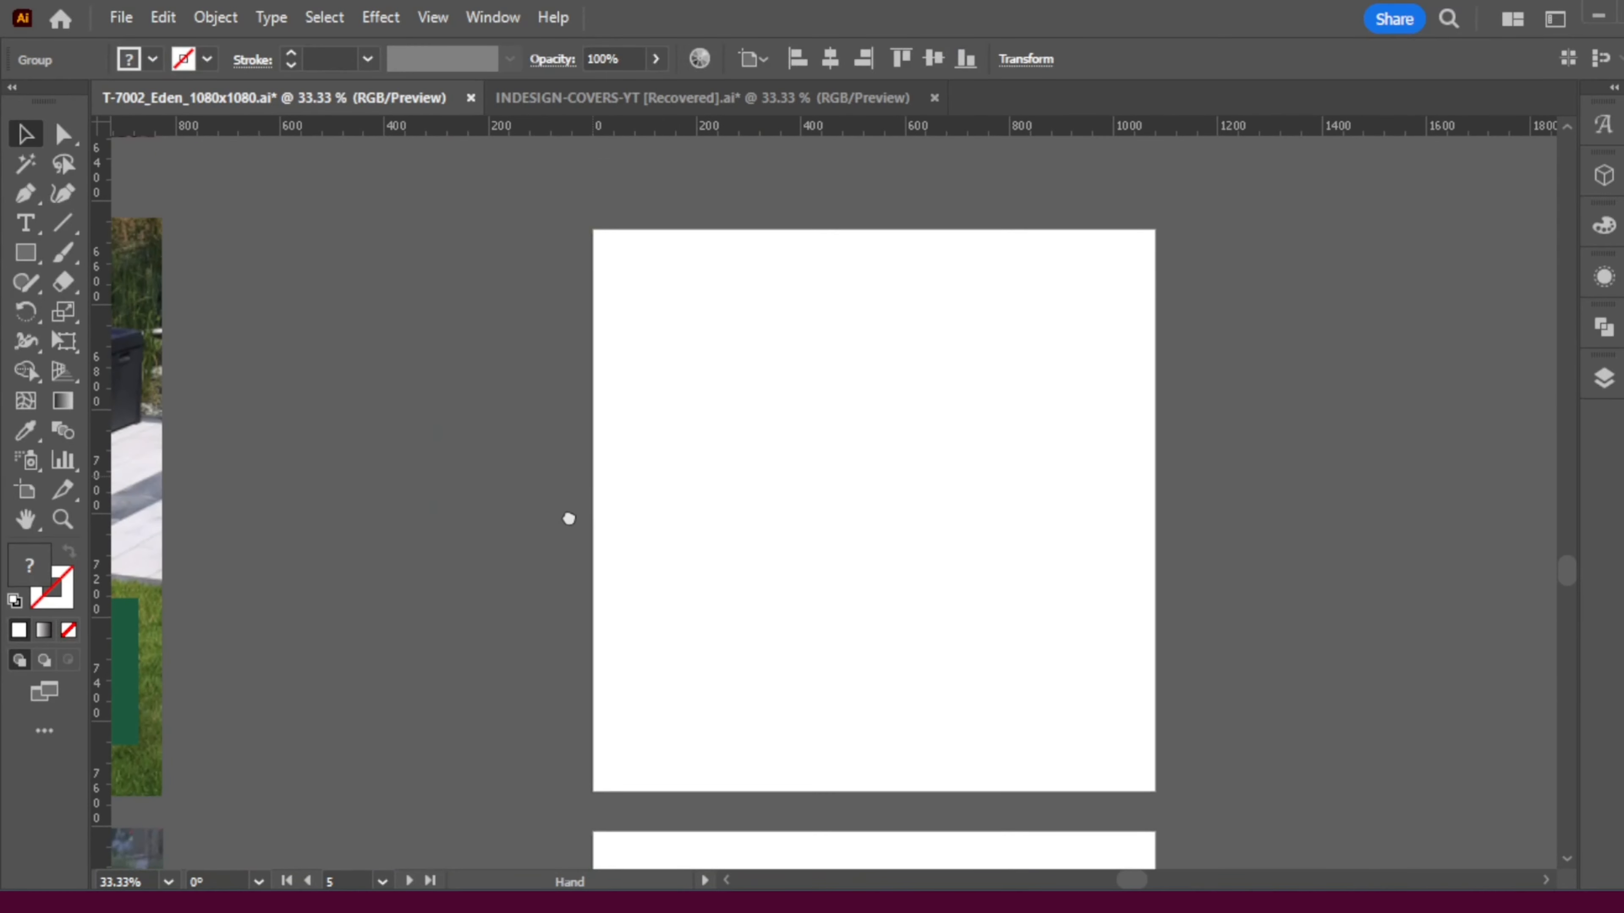
pyautogui.scroll(4, 580, 570)
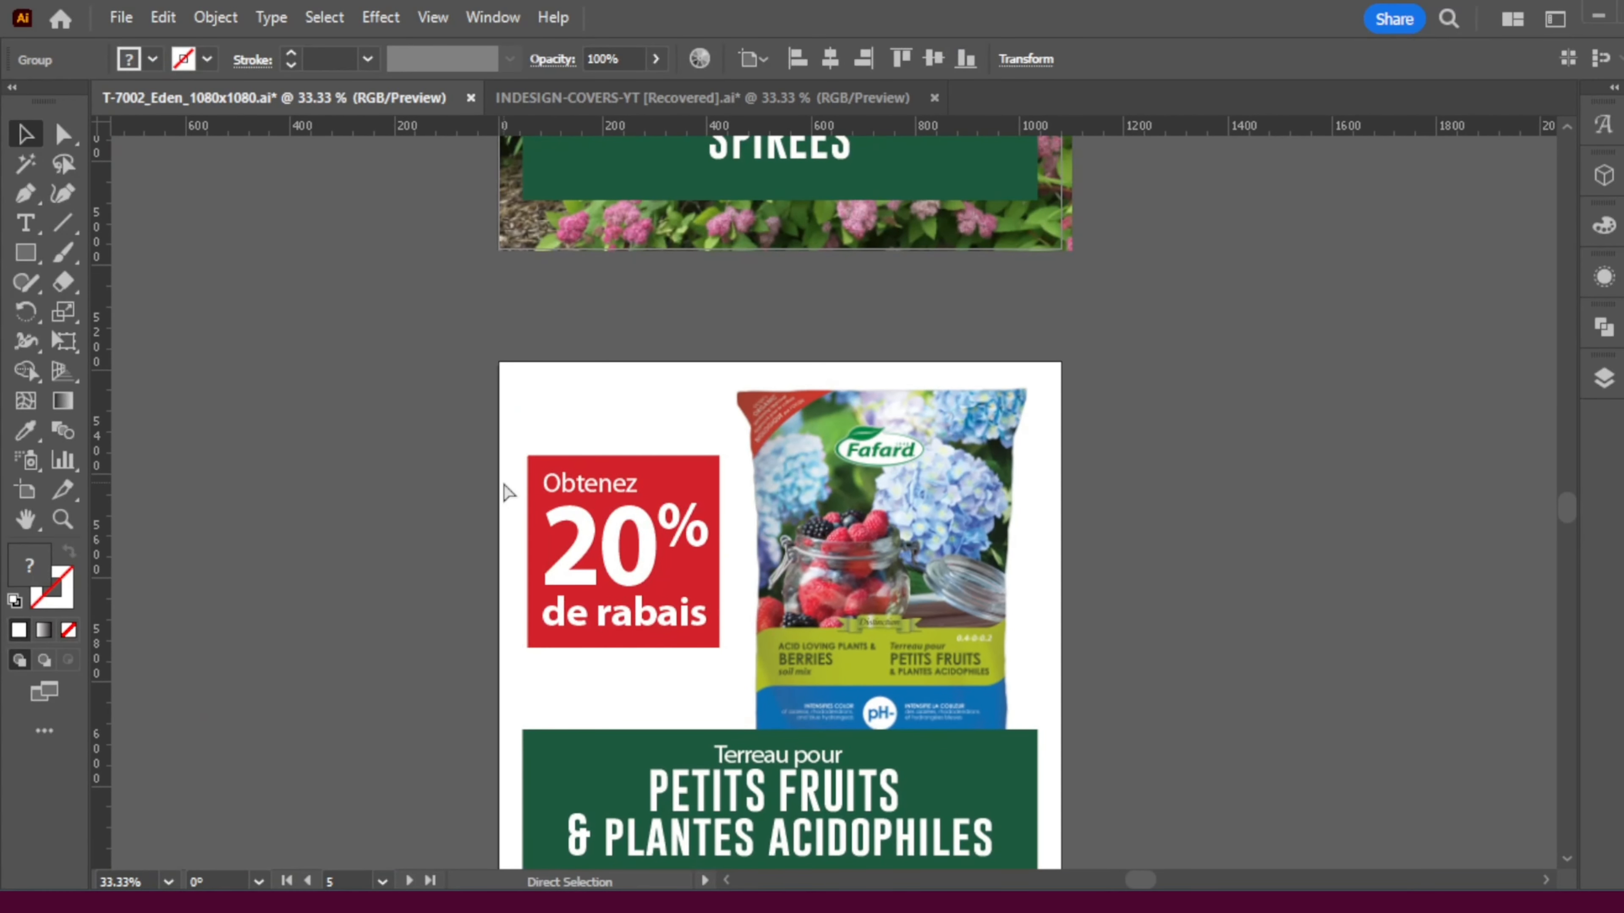
pyautogui.hotkey('ctrl', 'v')
pyautogui.moveTo(808, 444); pyautogui.dragTo(611, 468)
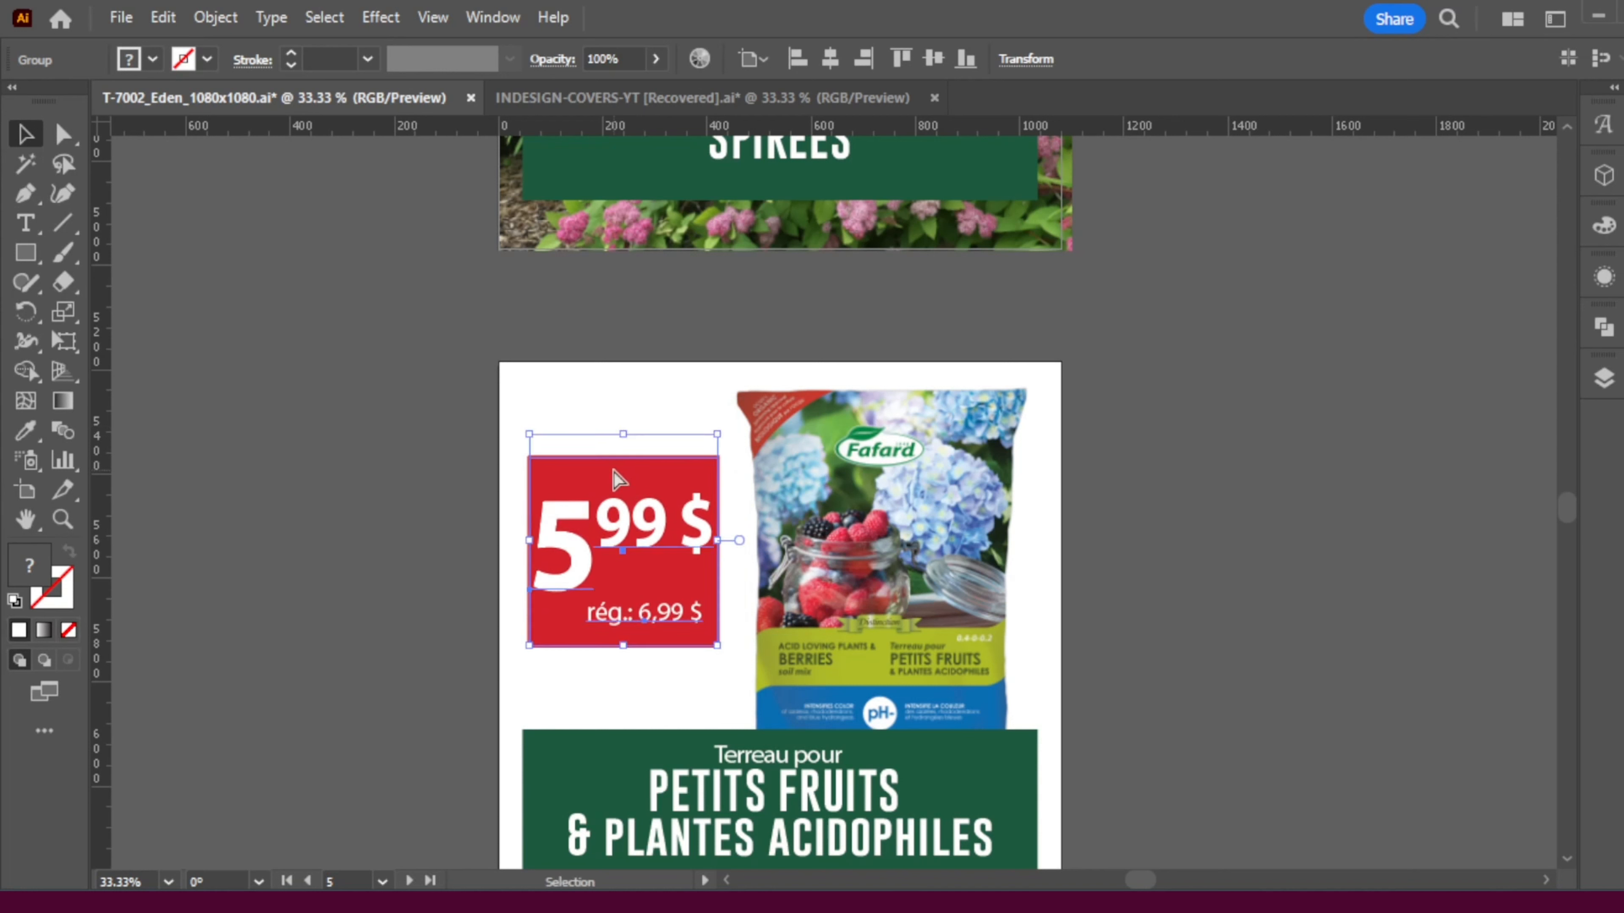
pyautogui.press('Delete')
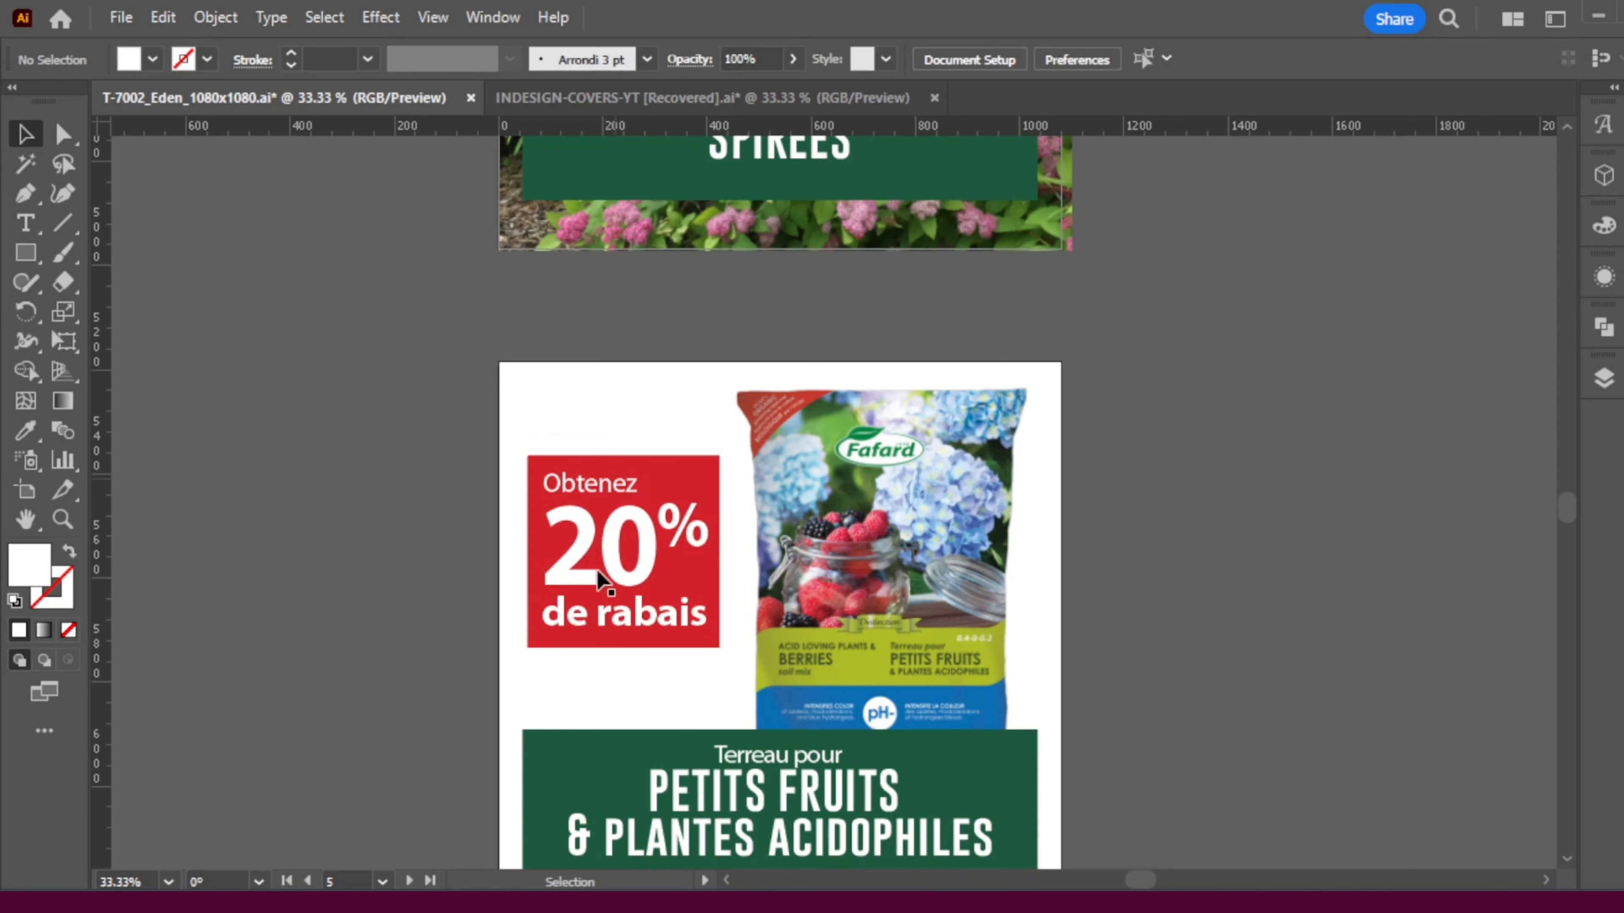
# - Remove the 20% tag from the Fafard soil ad and put the 5,99 $ price tag in its place
pyautogui.click(565, 505)
pyautogui.press('Delete')
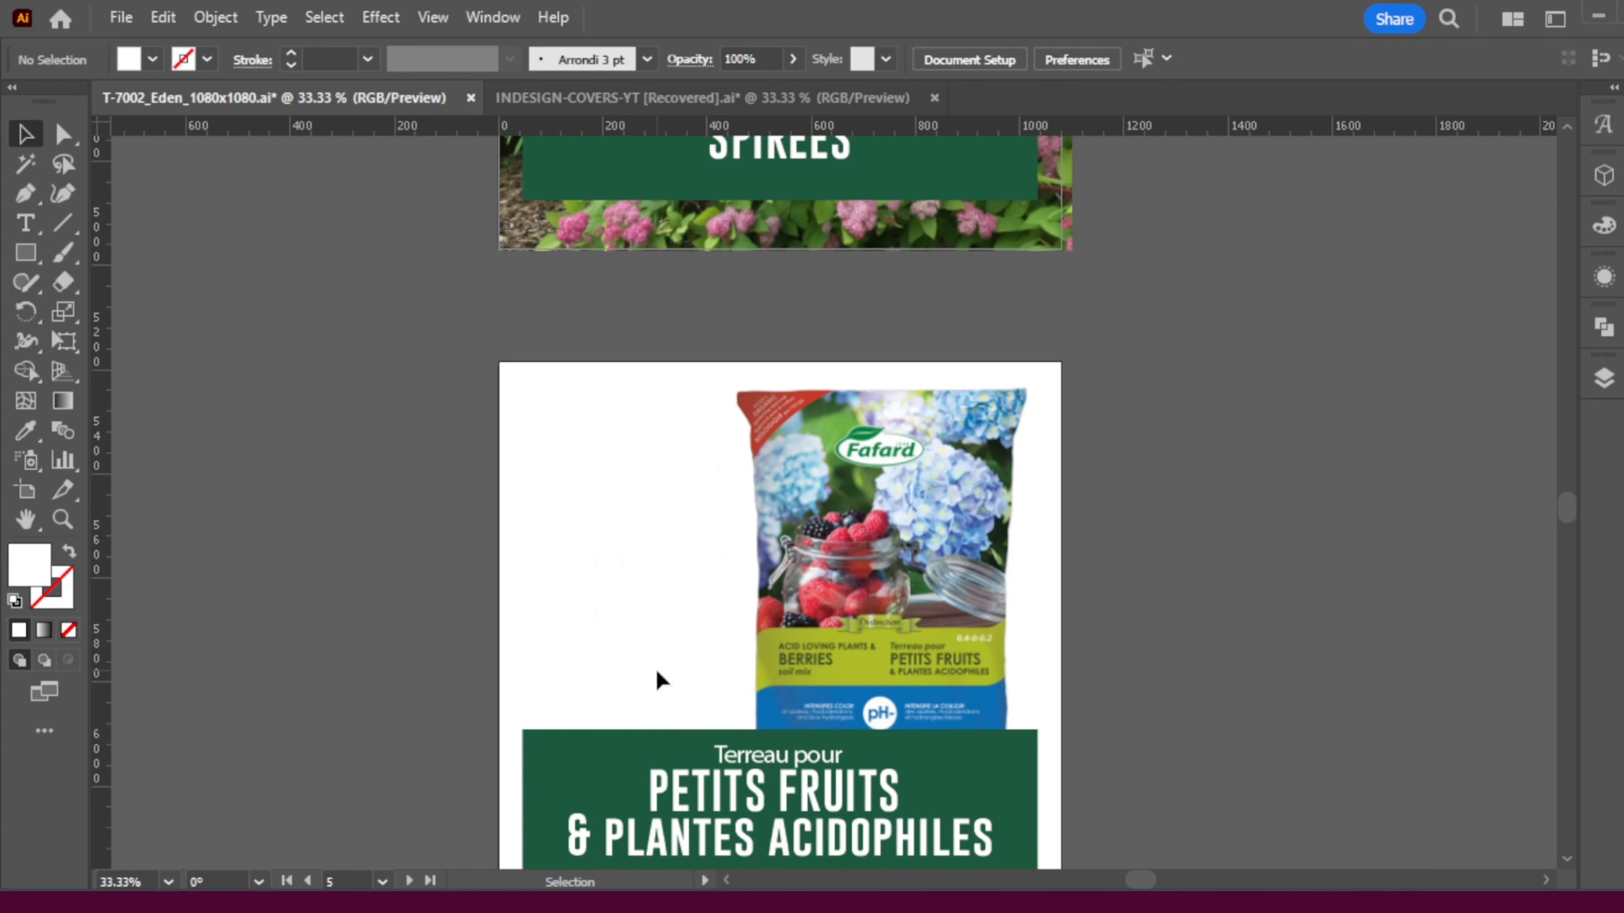
pyautogui.press('a')
pyautogui.hotkey('ctrl', 'z')
pyautogui.hotkey('ctrl', 'z')
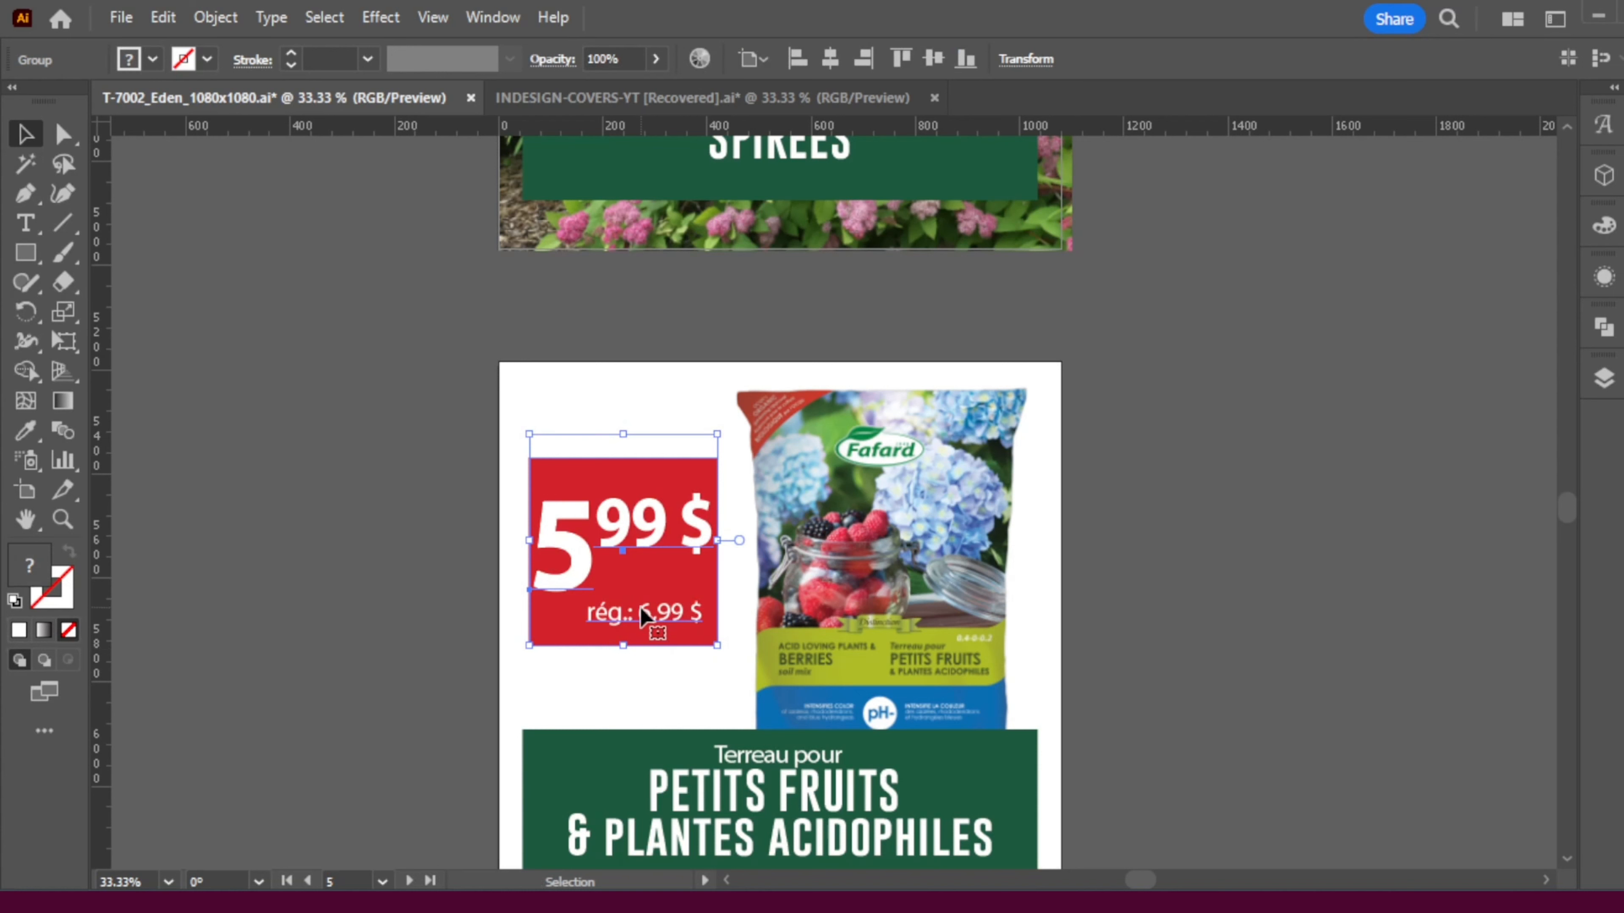
pyautogui.click(353, 417)
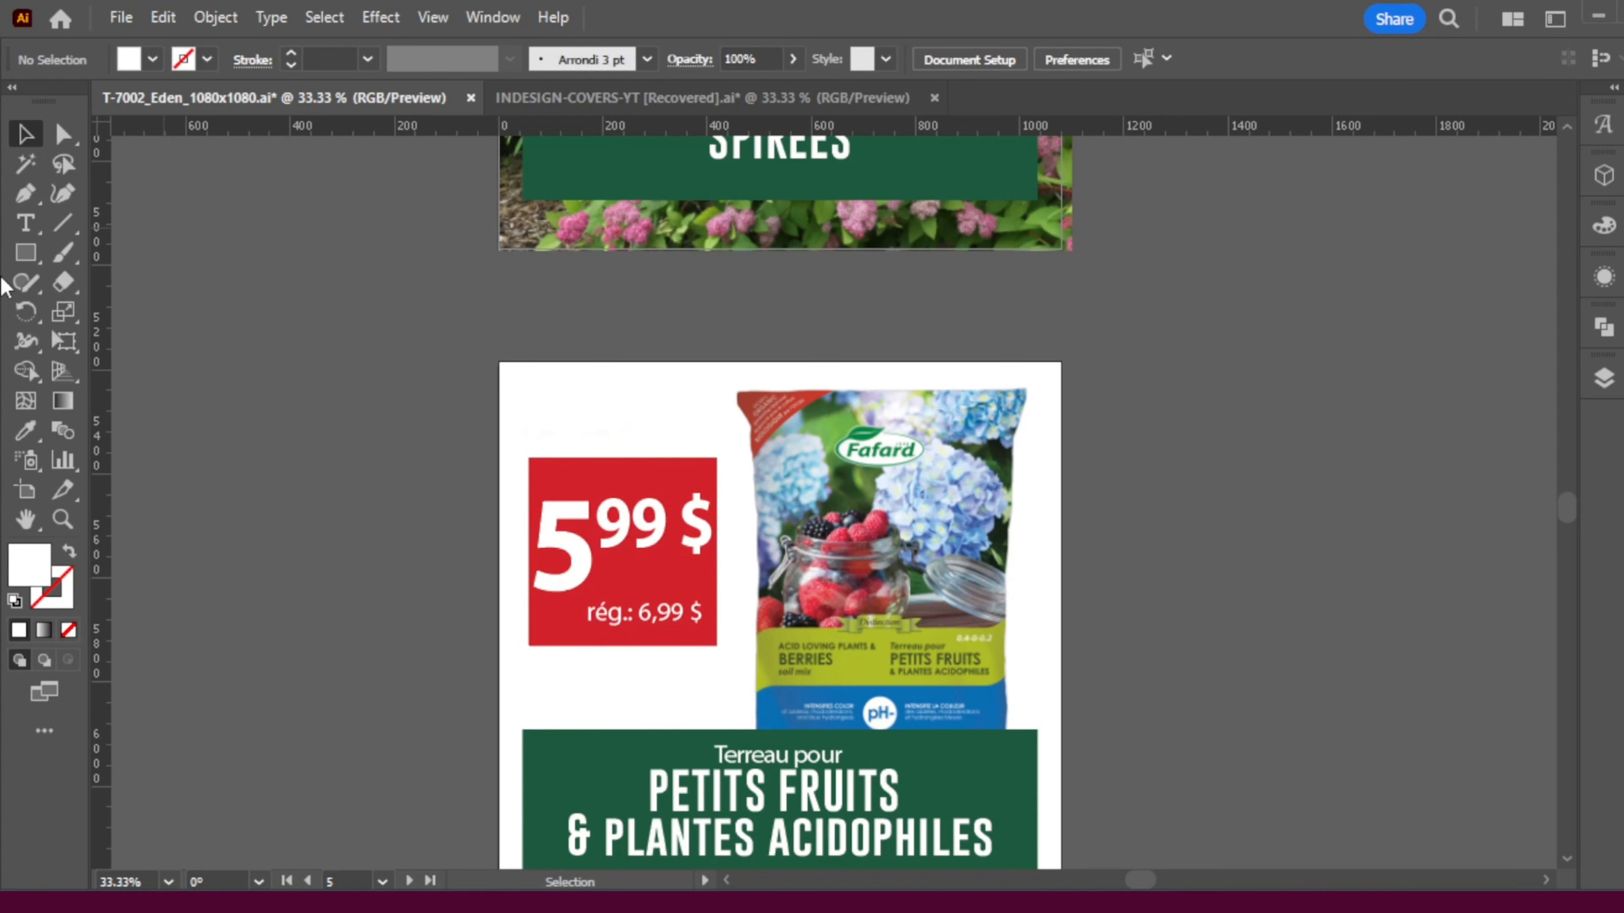
# - Change the sale price on the Fafard soil ad's red tag to 7,80 $
pyautogui.click(25, 223)
pyautogui.doubleClick(562, 563)
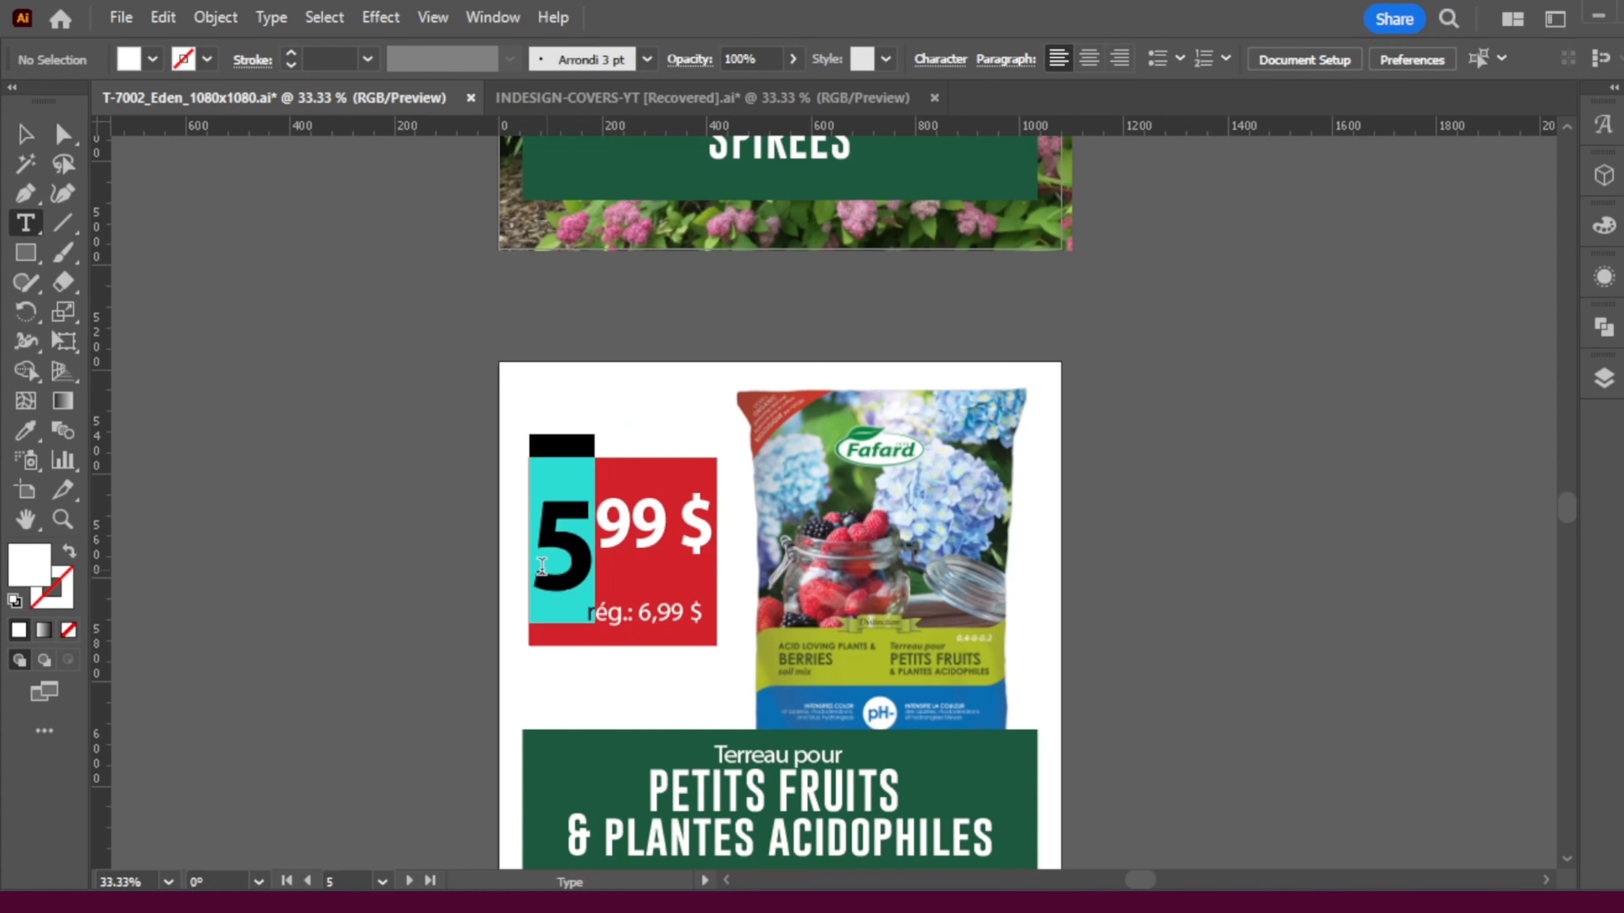
pyautogui.write('7')
pyautogui.moveTo(637, 521)
pyautogui.mouseDown()
pyautogui.moveTo(602, 518)
pyautogui.moveTo(635, 515)
pyautogui.mouseUp()
pyautogui.write('80')
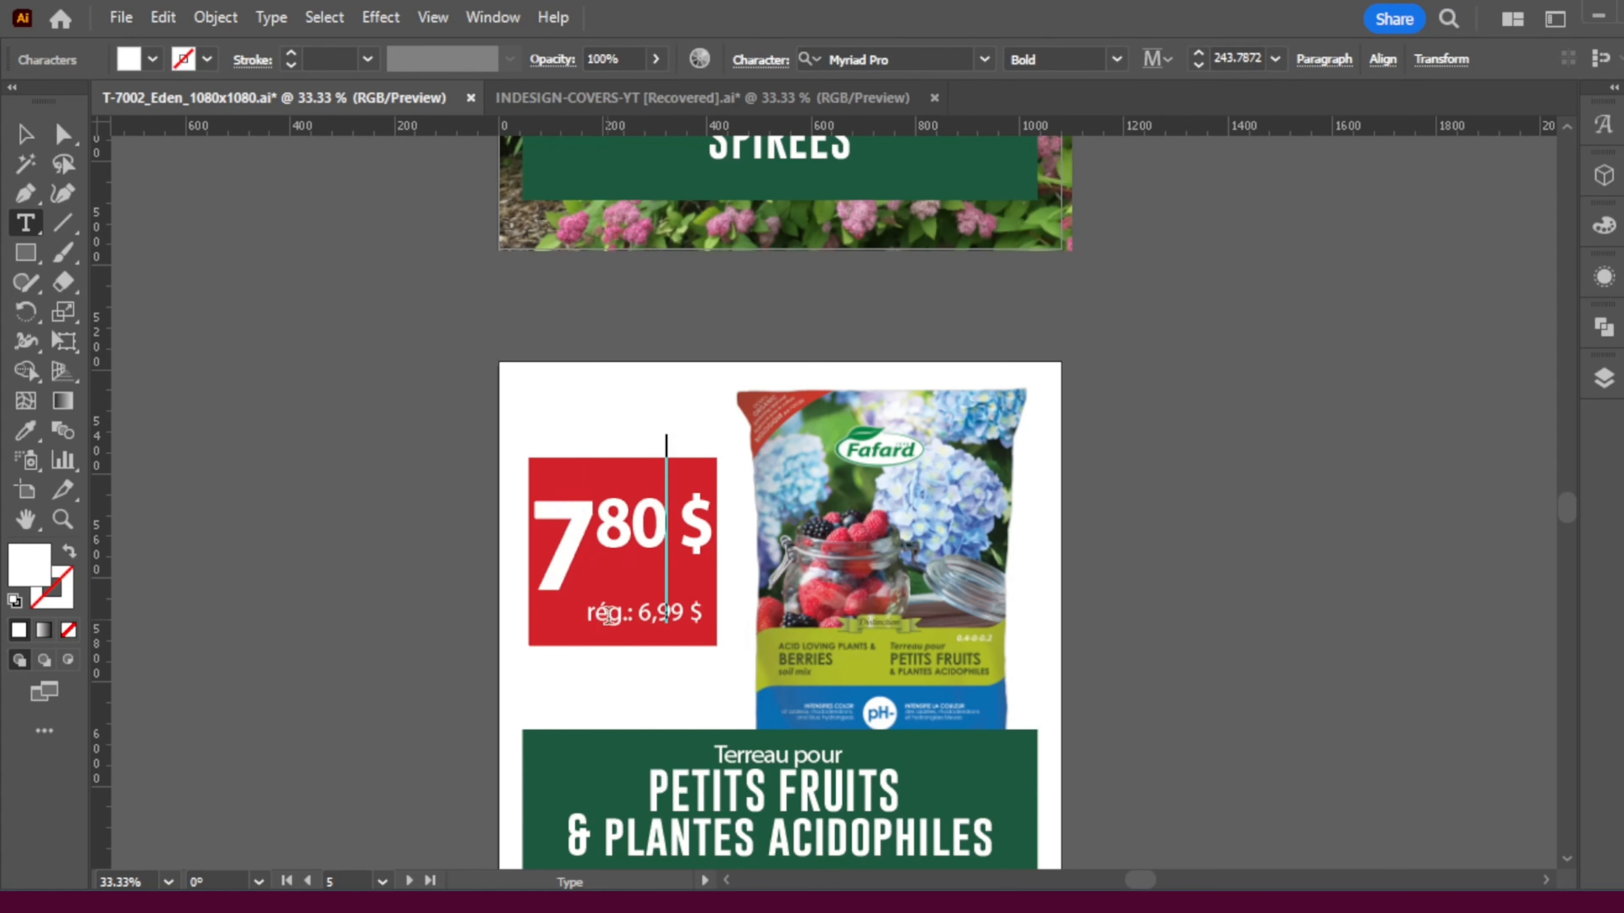
# - Change the regular price line on the Fafard soil ad's red tag to 9,19 $
pyautogui.click(628, 611)
pyautogui.moveTo(654, 611); pyautogui.dragTo(641, 612)
pyautogui.write('9,')
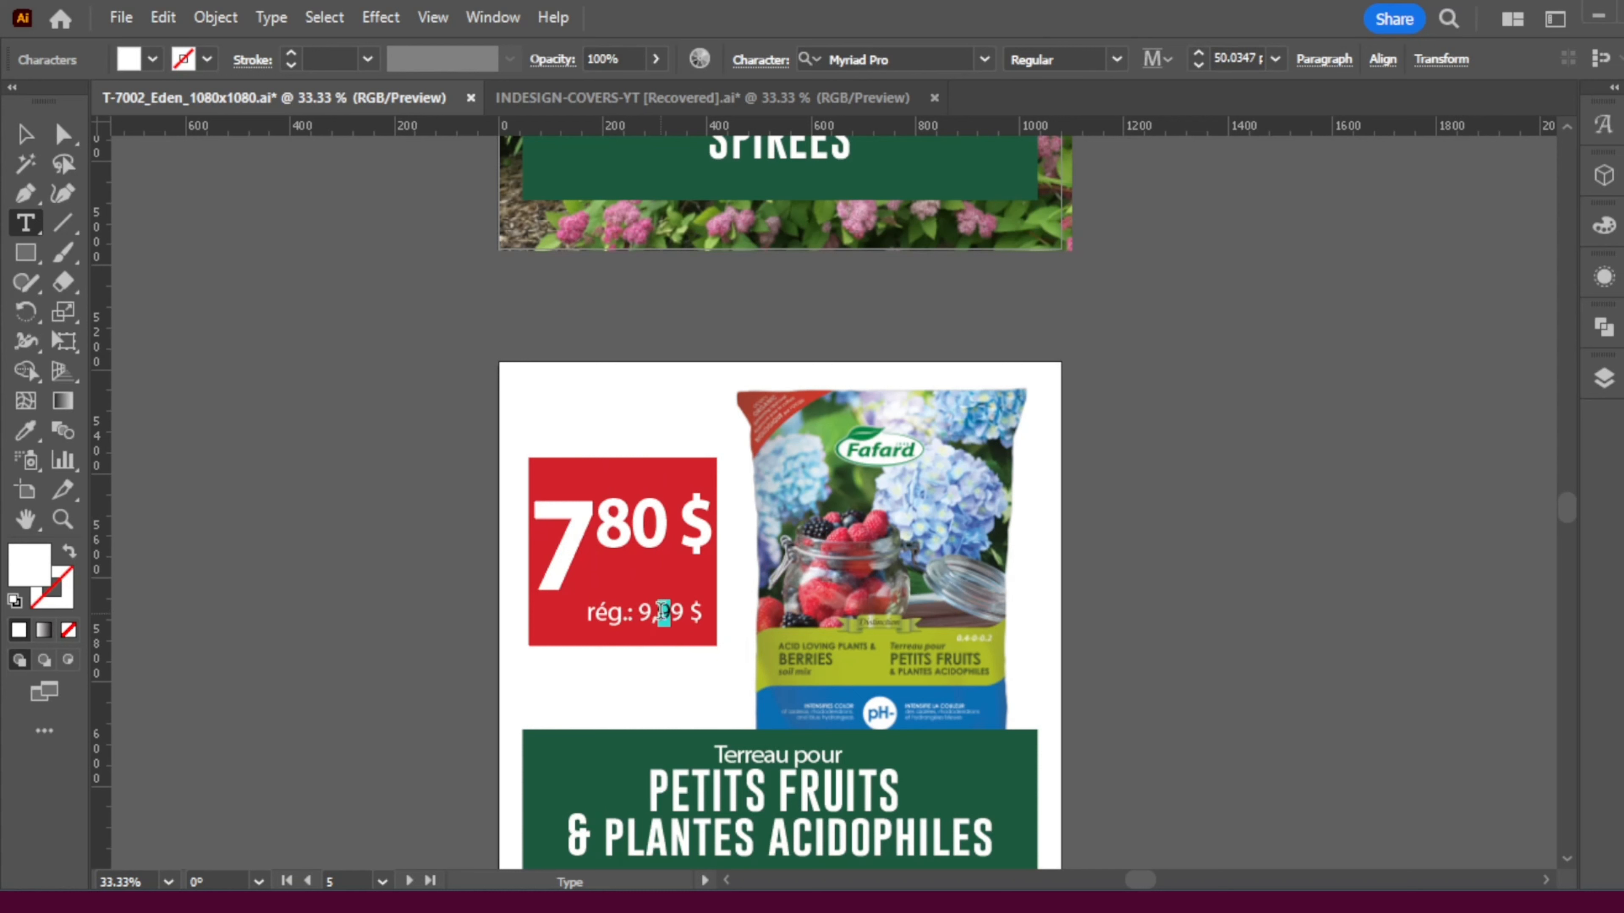
pyautogui.write('1')
pyautogui.press('Escape')
pyautogui.scroll(-2, 991, 532)
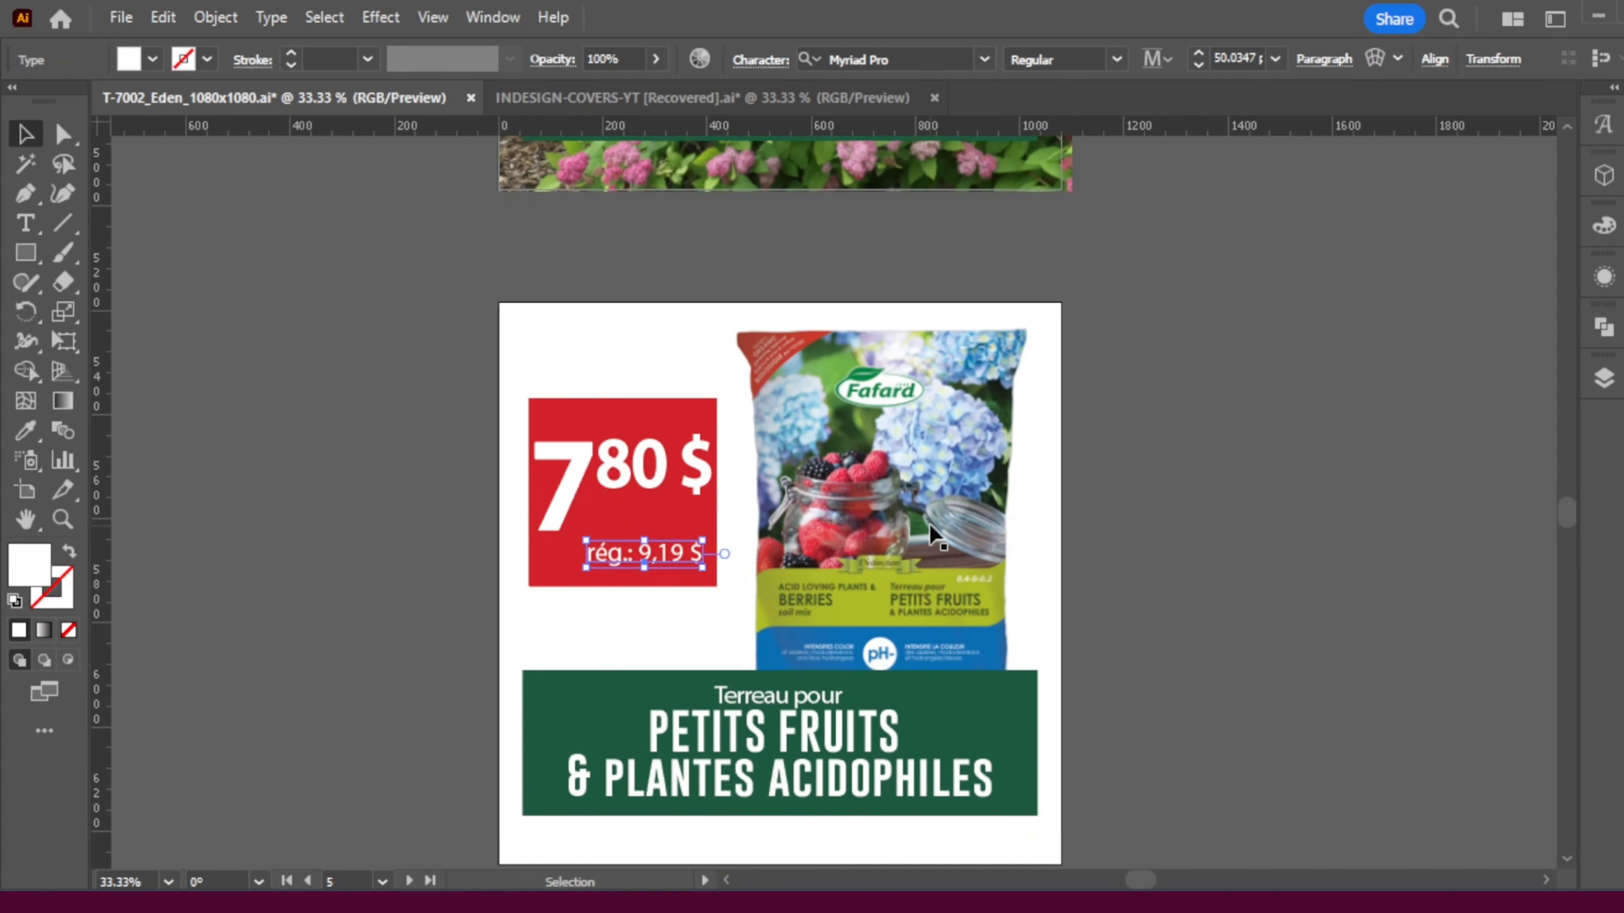
pyautogui.scroll(-2, 713, 448)
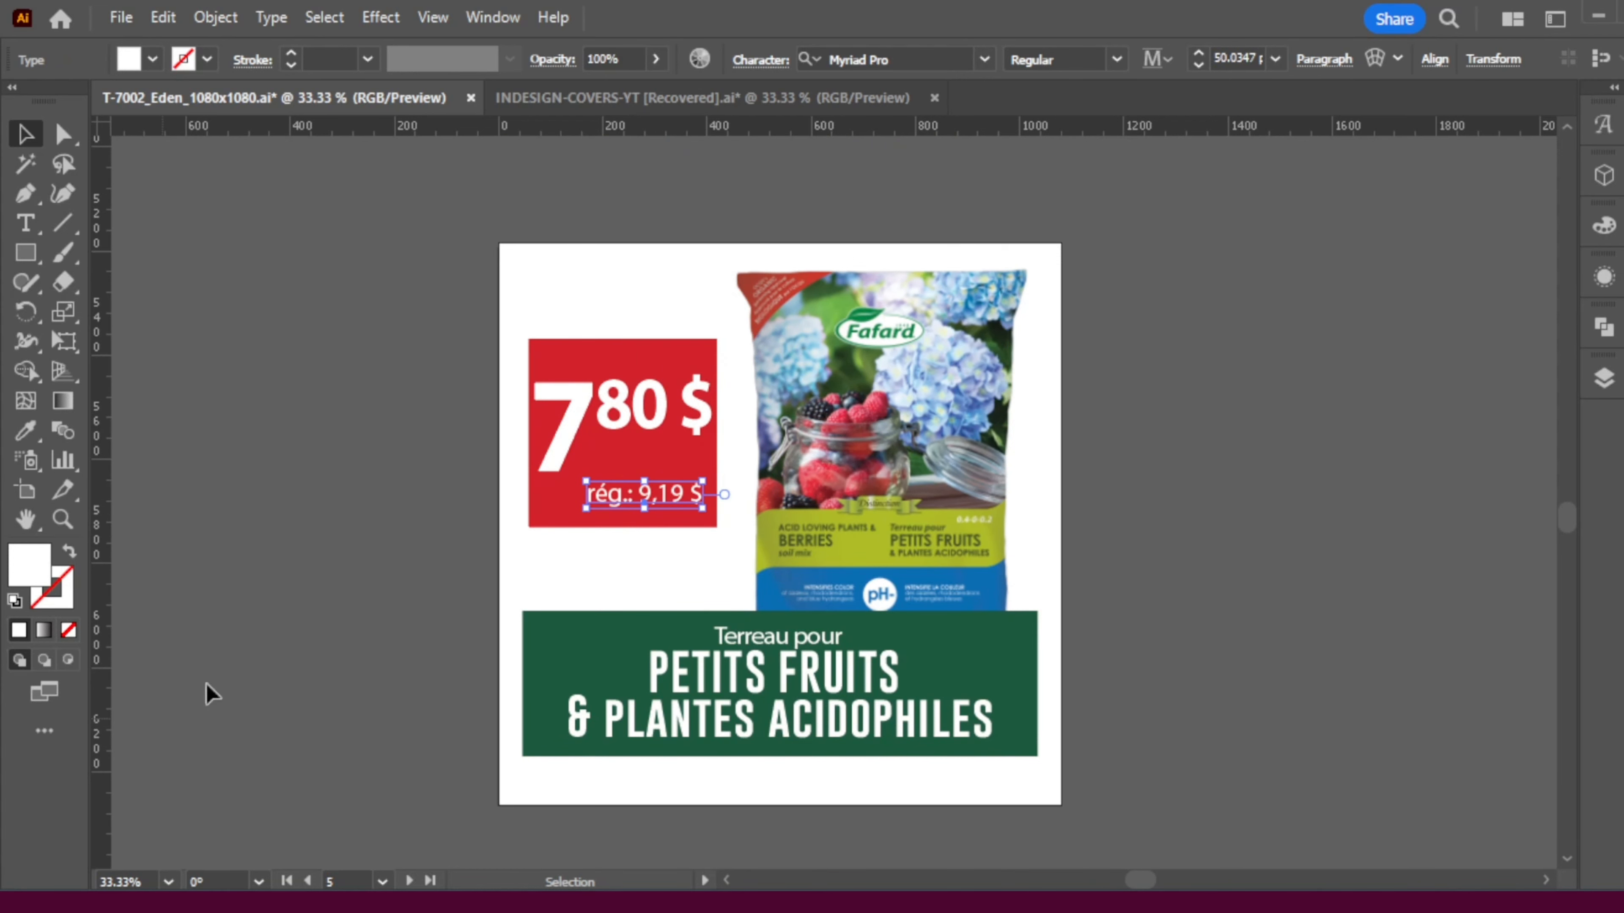
# - Select and copy the complete Spirées ad, including the photo, 20% tag and green banner
pyautogui.scroll(-10, 700, 617)
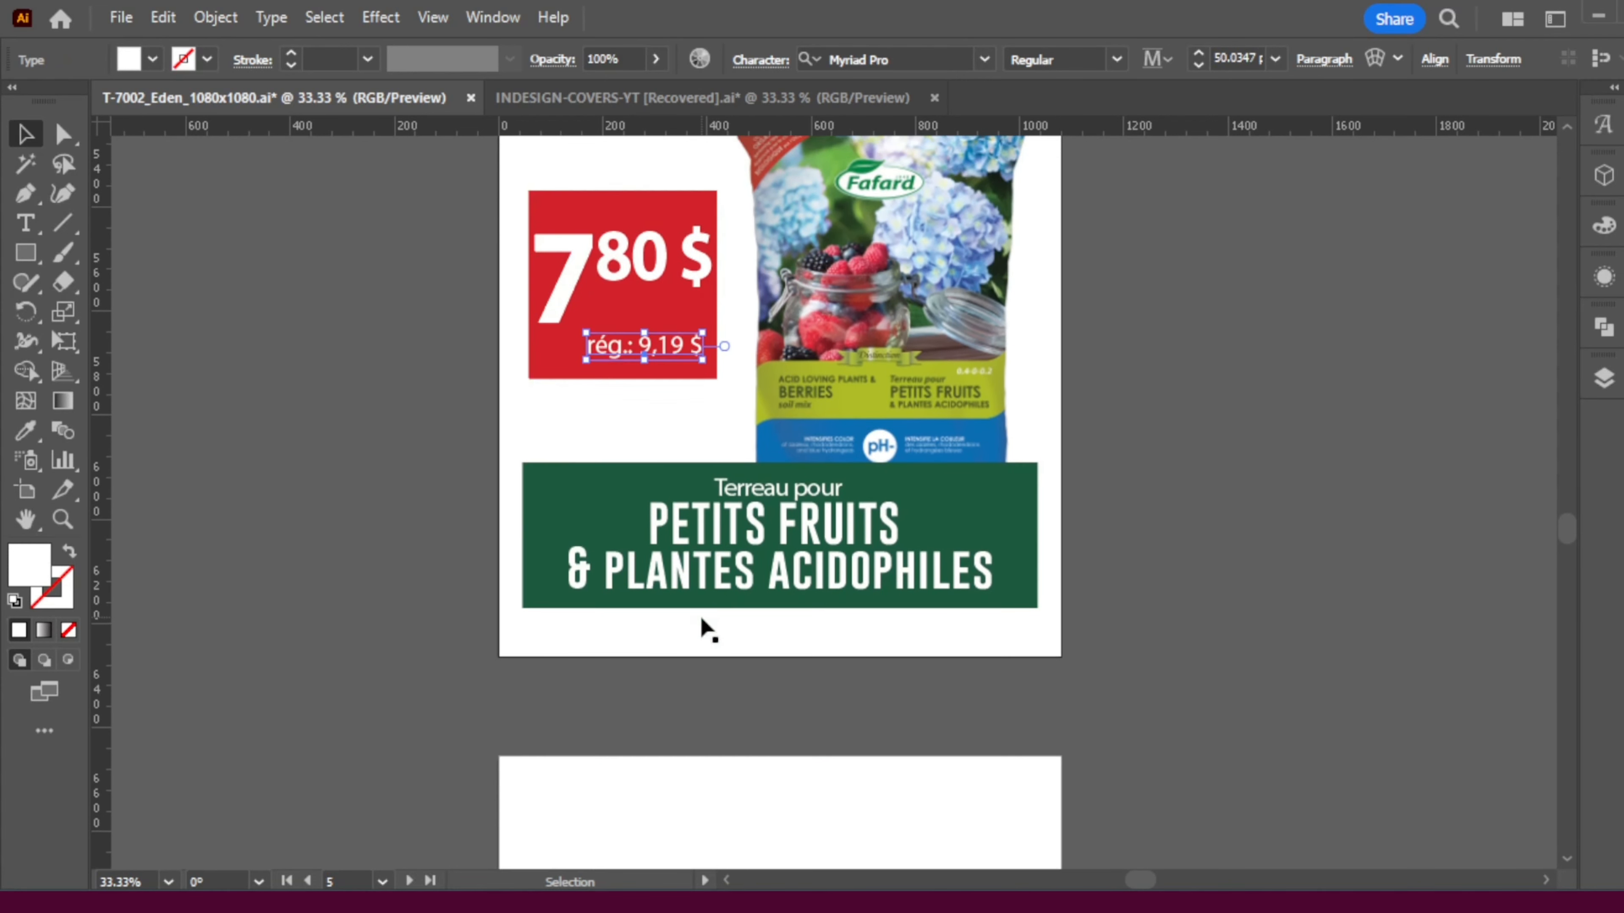
pyautogui.scroll(19, 703, 606)
pyautogui.scroll(14, 707, 604)
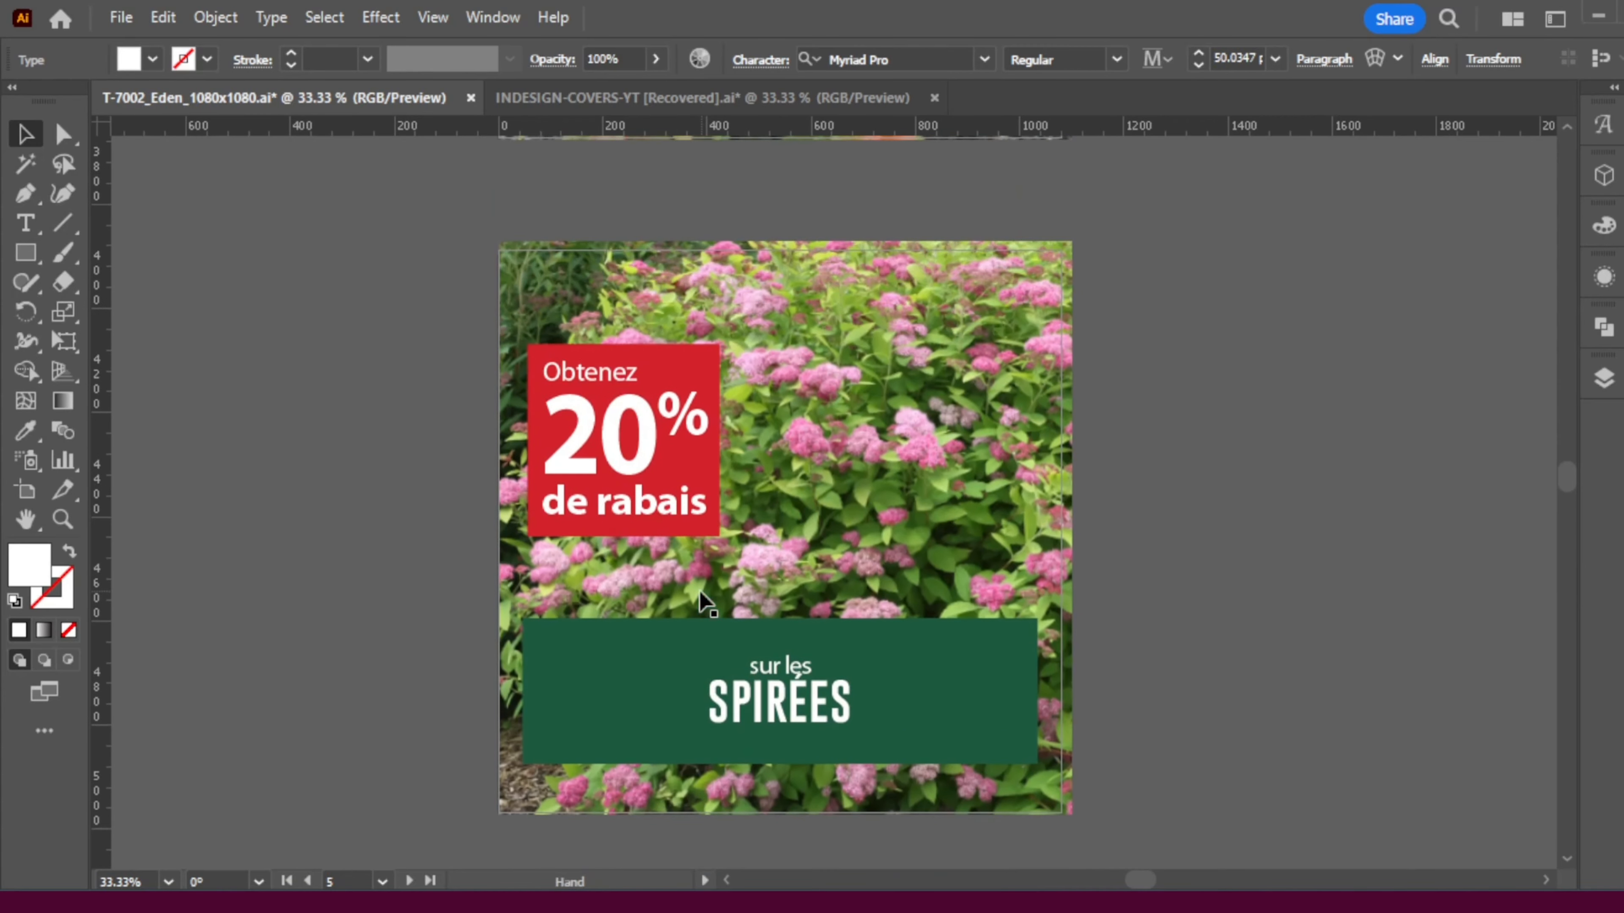
pyautogui.moveTo(1148, 745); pyautogui.dragTo(1152, 828)
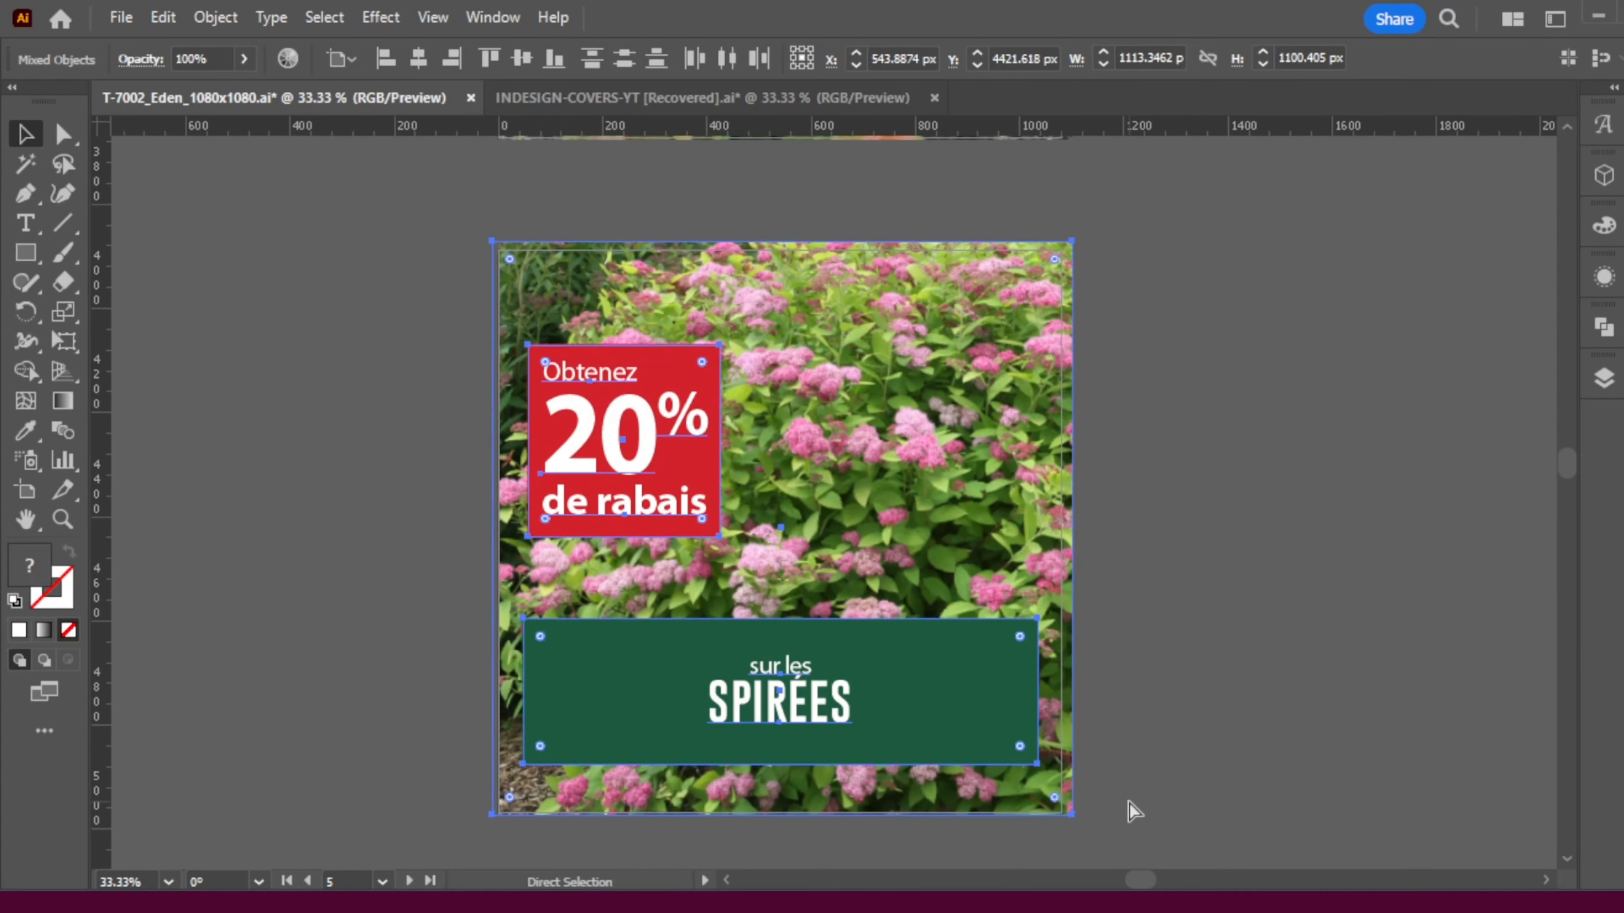
# - Try pasting the copied Spirées ad in place for the empty artboard and delete the pasted copy
pyautogui.scroll(-5, 729, 687)
pyautogui.scroll(-20, 726, 684)
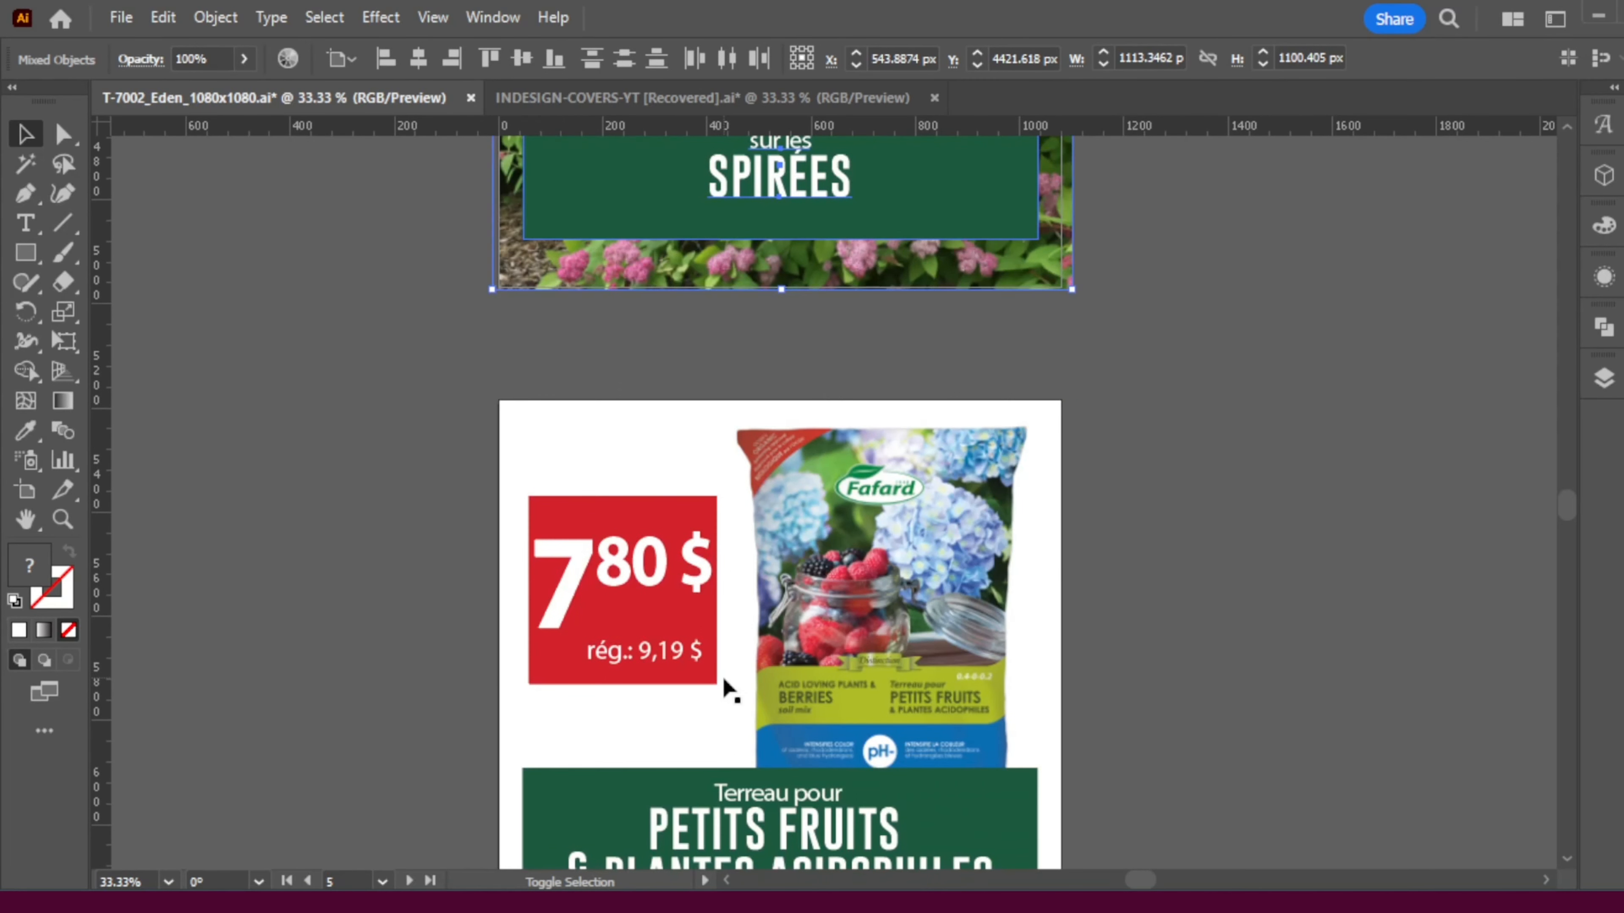
pyautogui.click(680, 555)
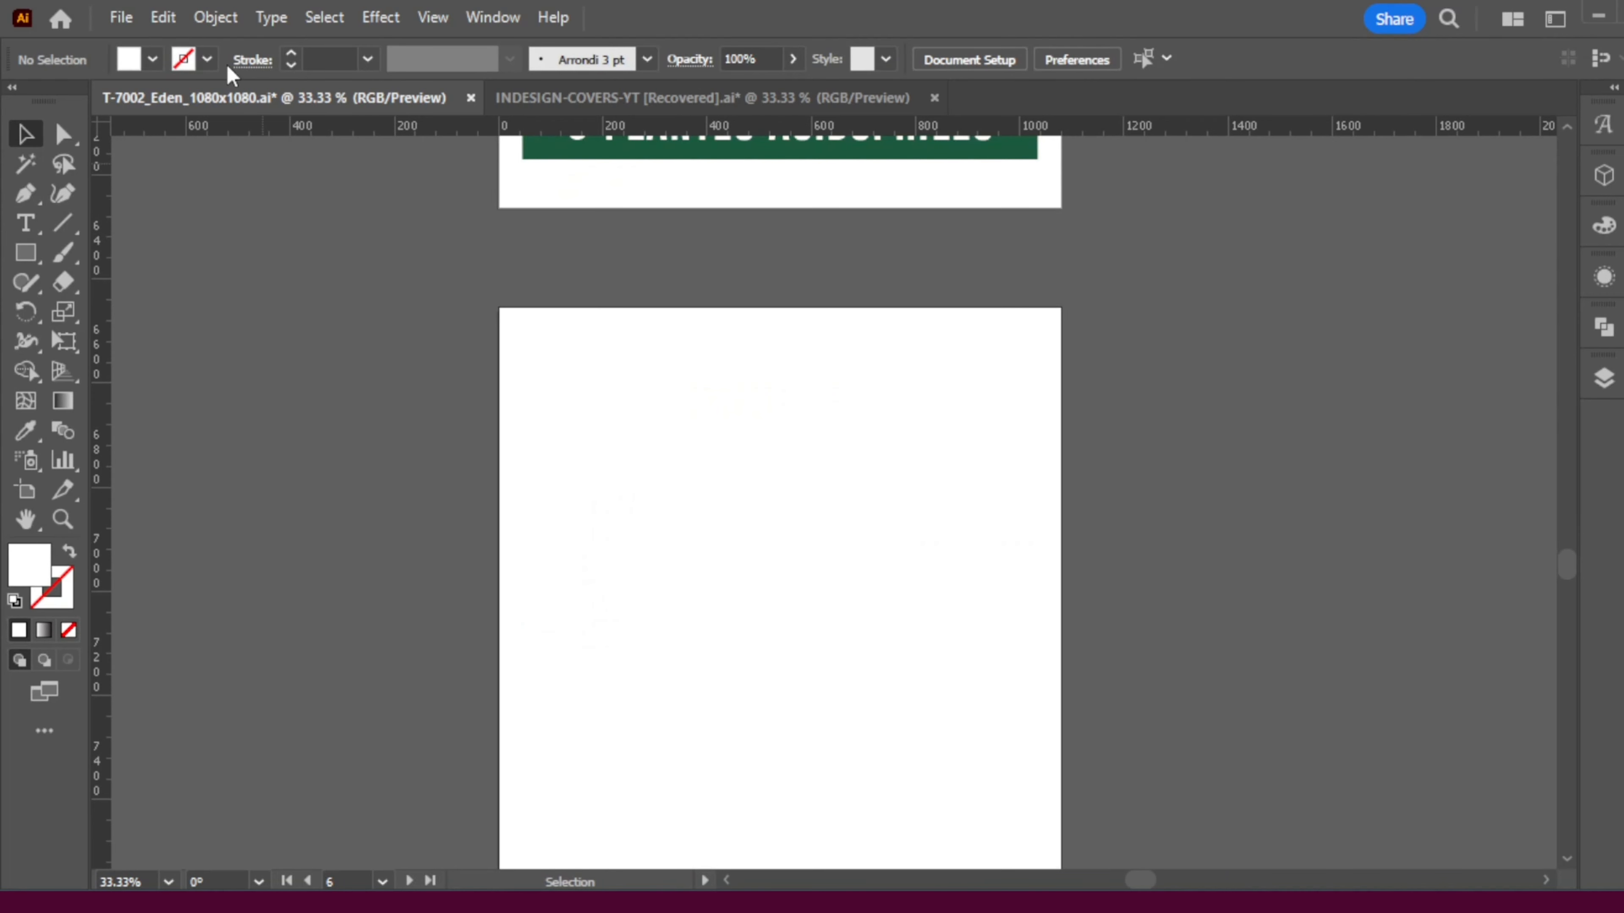
pyautogui.hotkey('ctrl', 'shift', 'v')
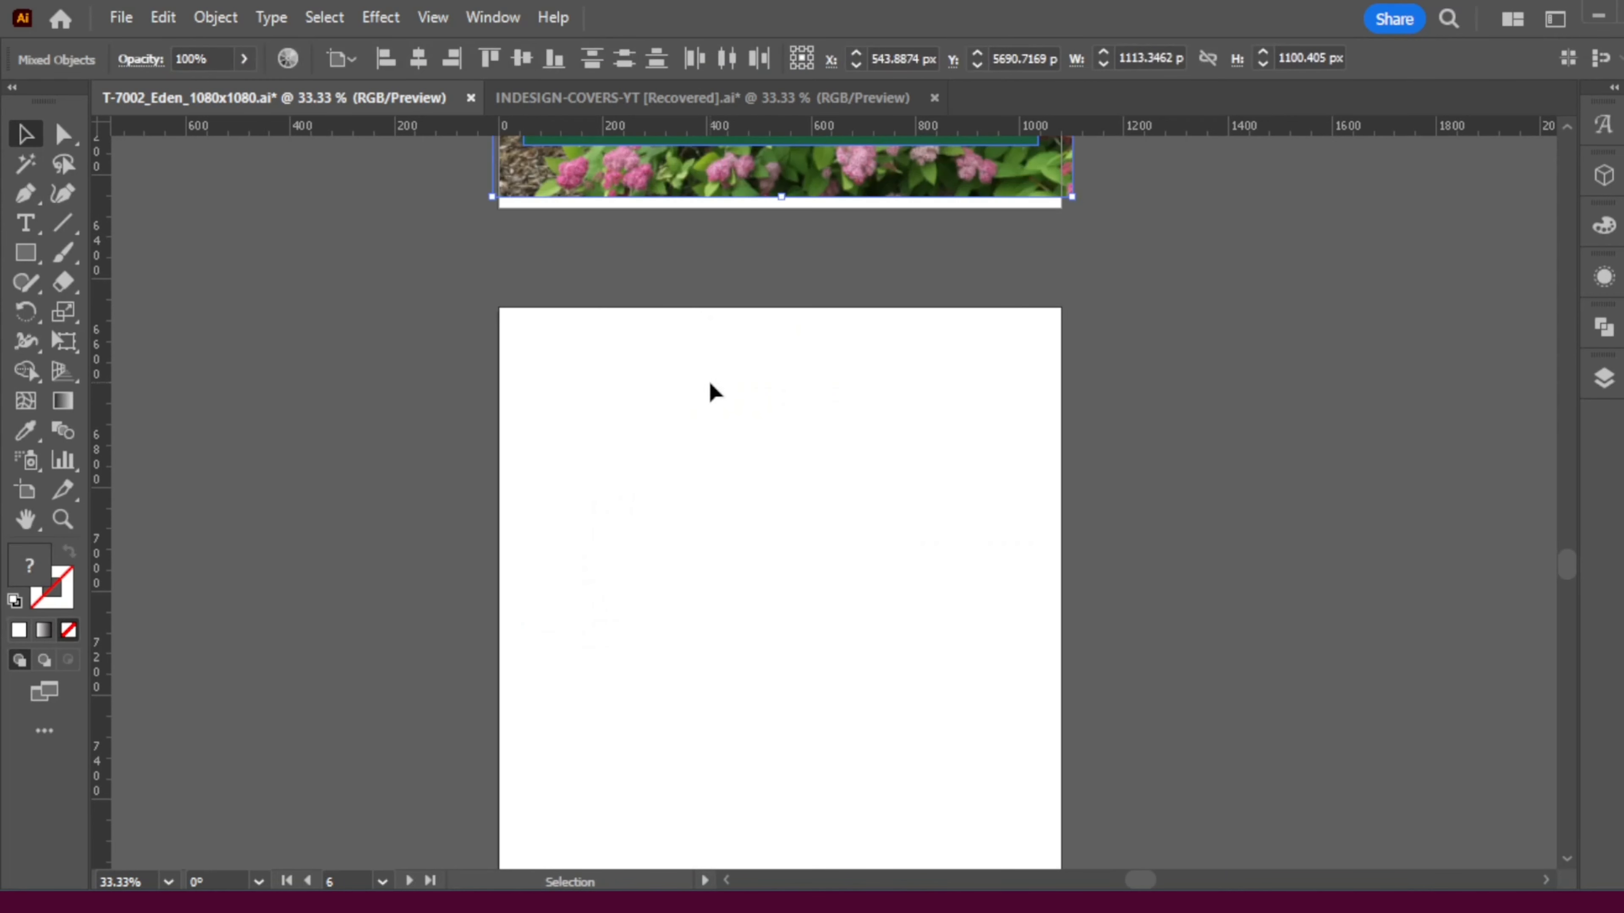
pyautogui.scroll(20, 735, 447)
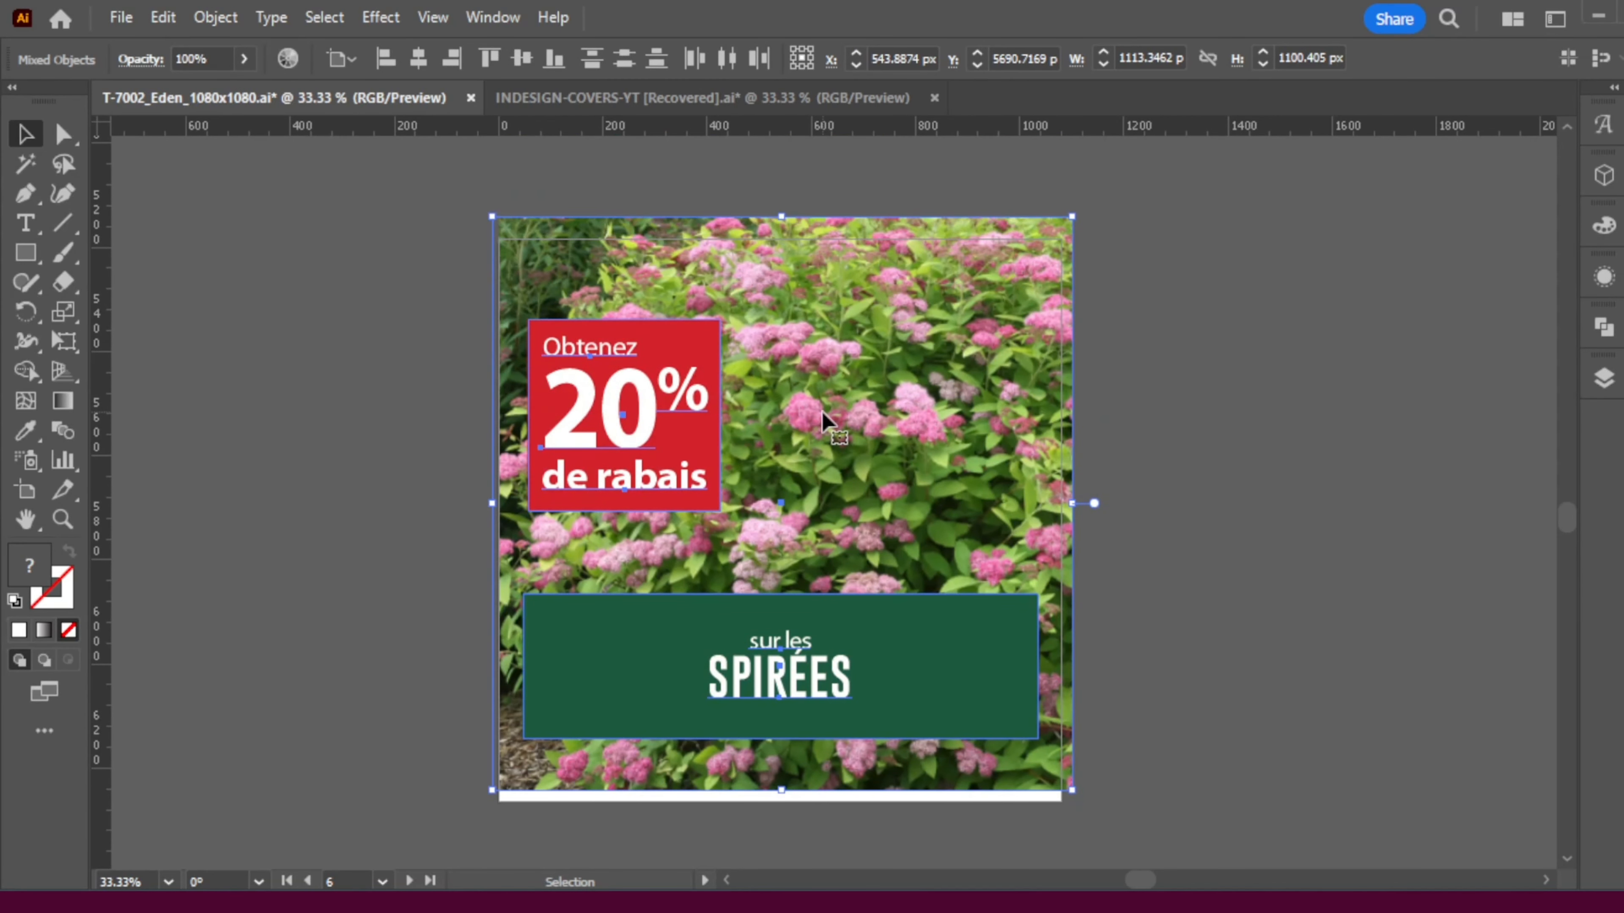
pyautogui.press('Delete')
pyautogui.scroll(-12, 656, 645)
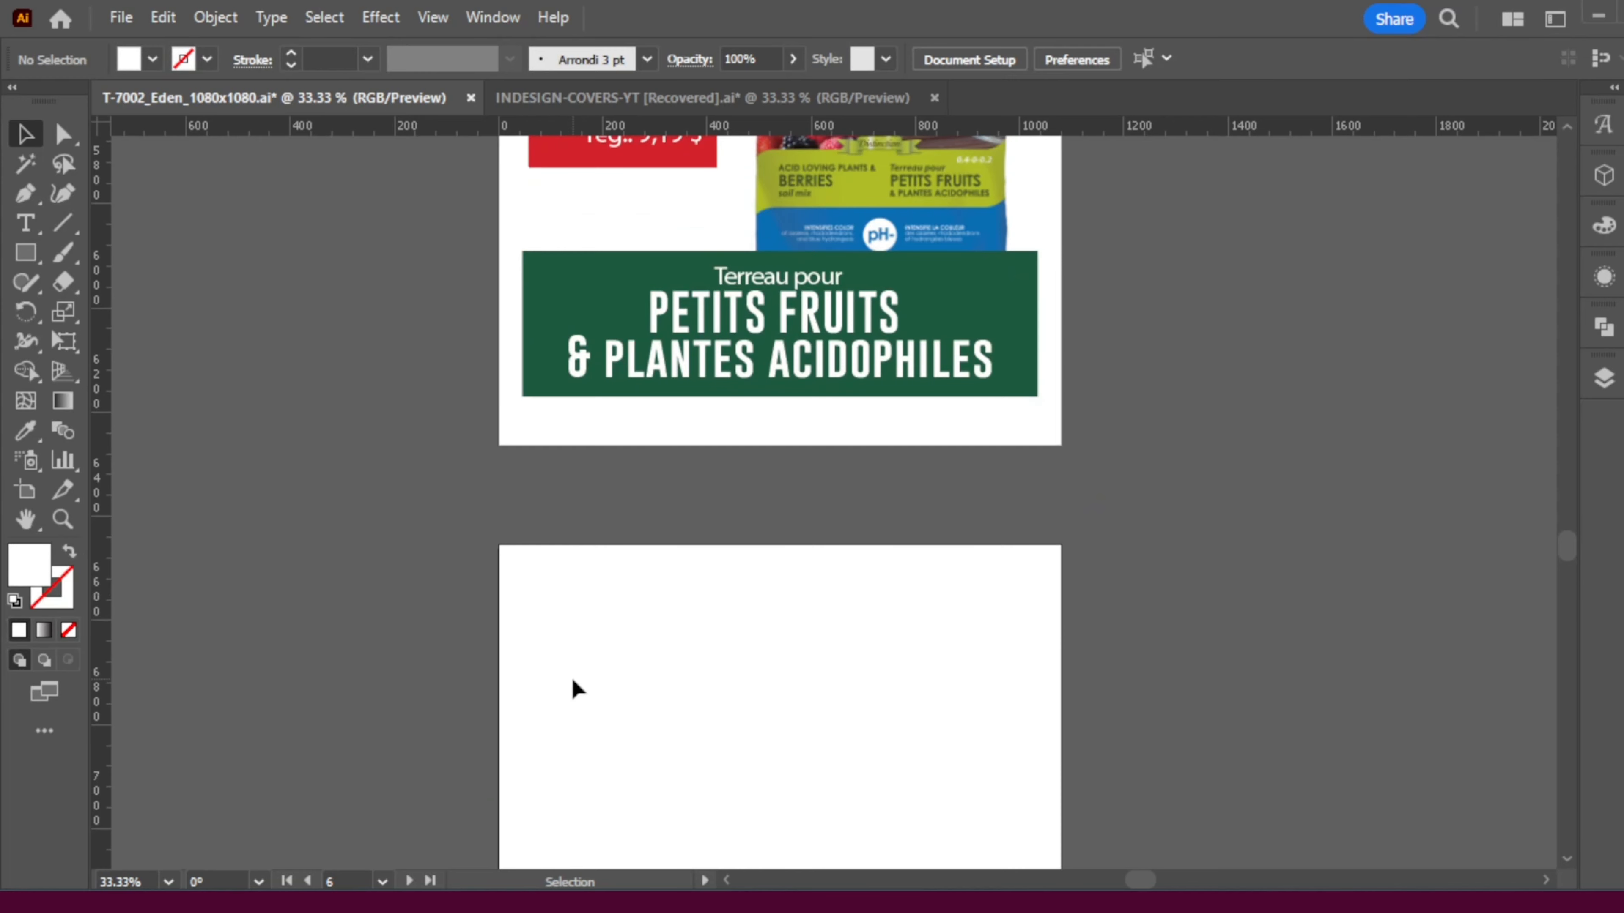
# - Try pasting the Spirées ad in place again and moving it down to the empty artboard, and undo both
pyautogui.click(167, 18)
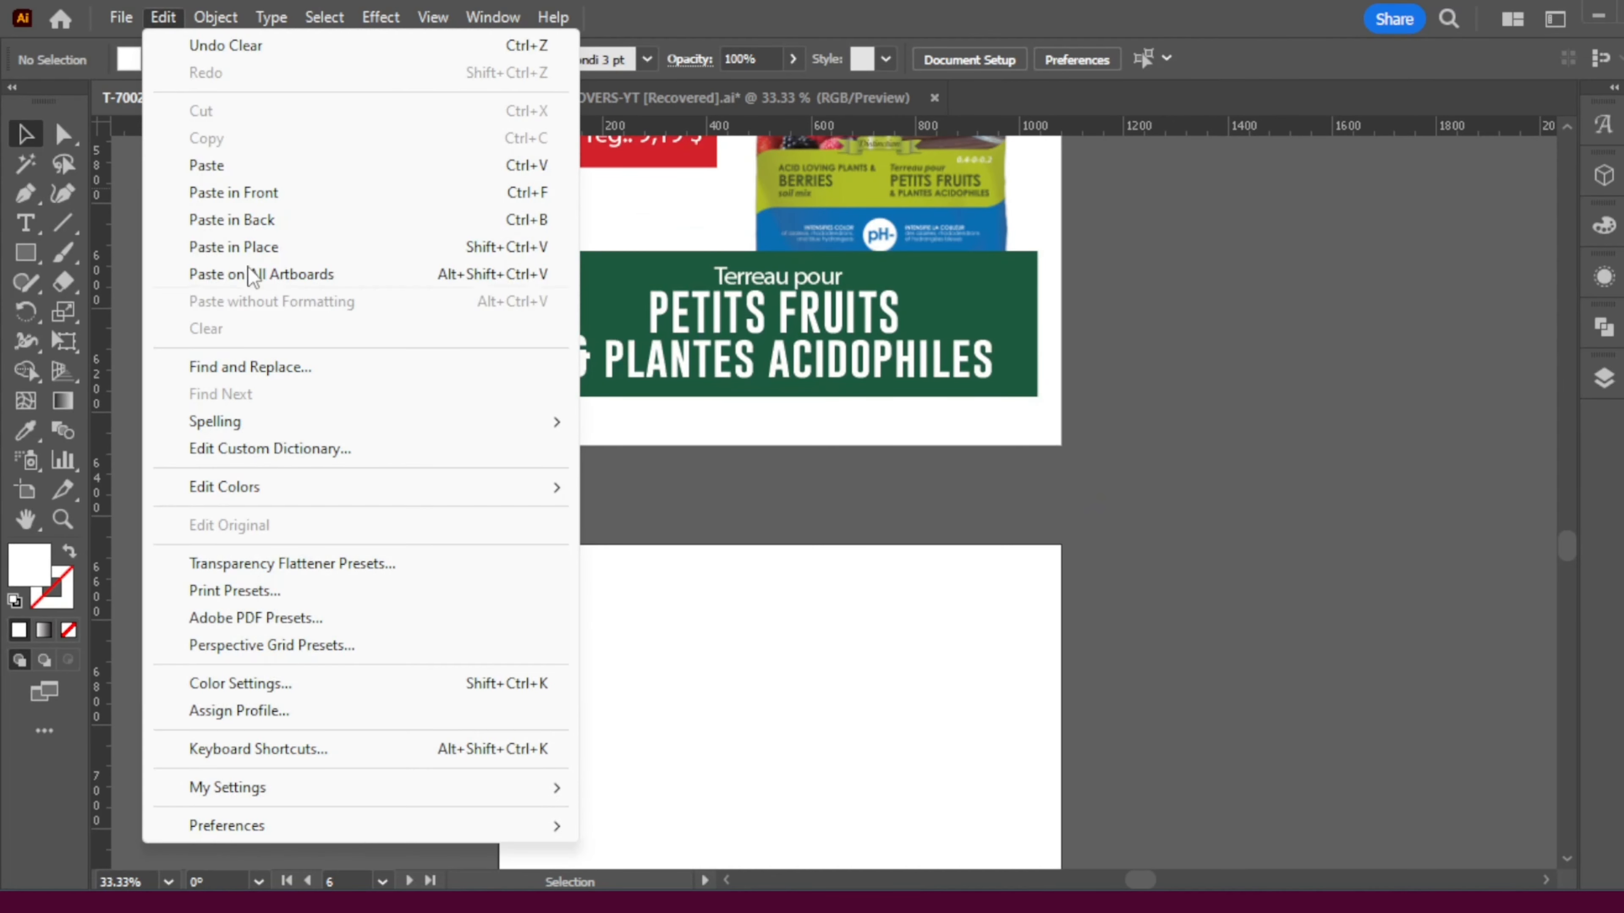
pyautogui.click(227, 249)
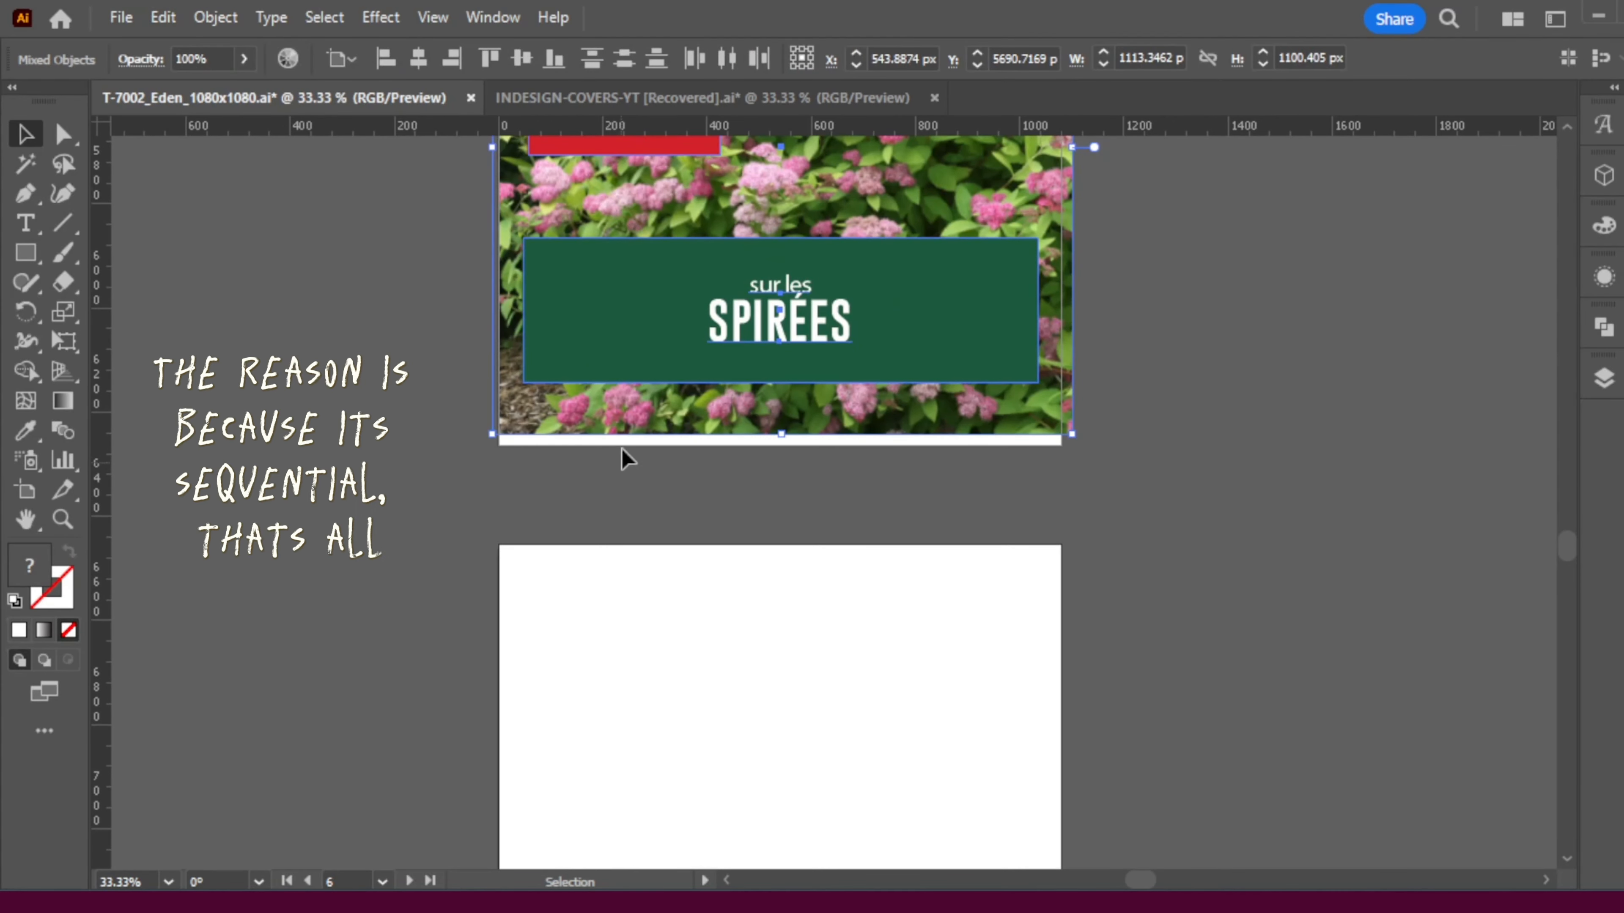
pyautogui.scroll(3, 595, 309)
pyautogui.scroll(5, 598, 320)
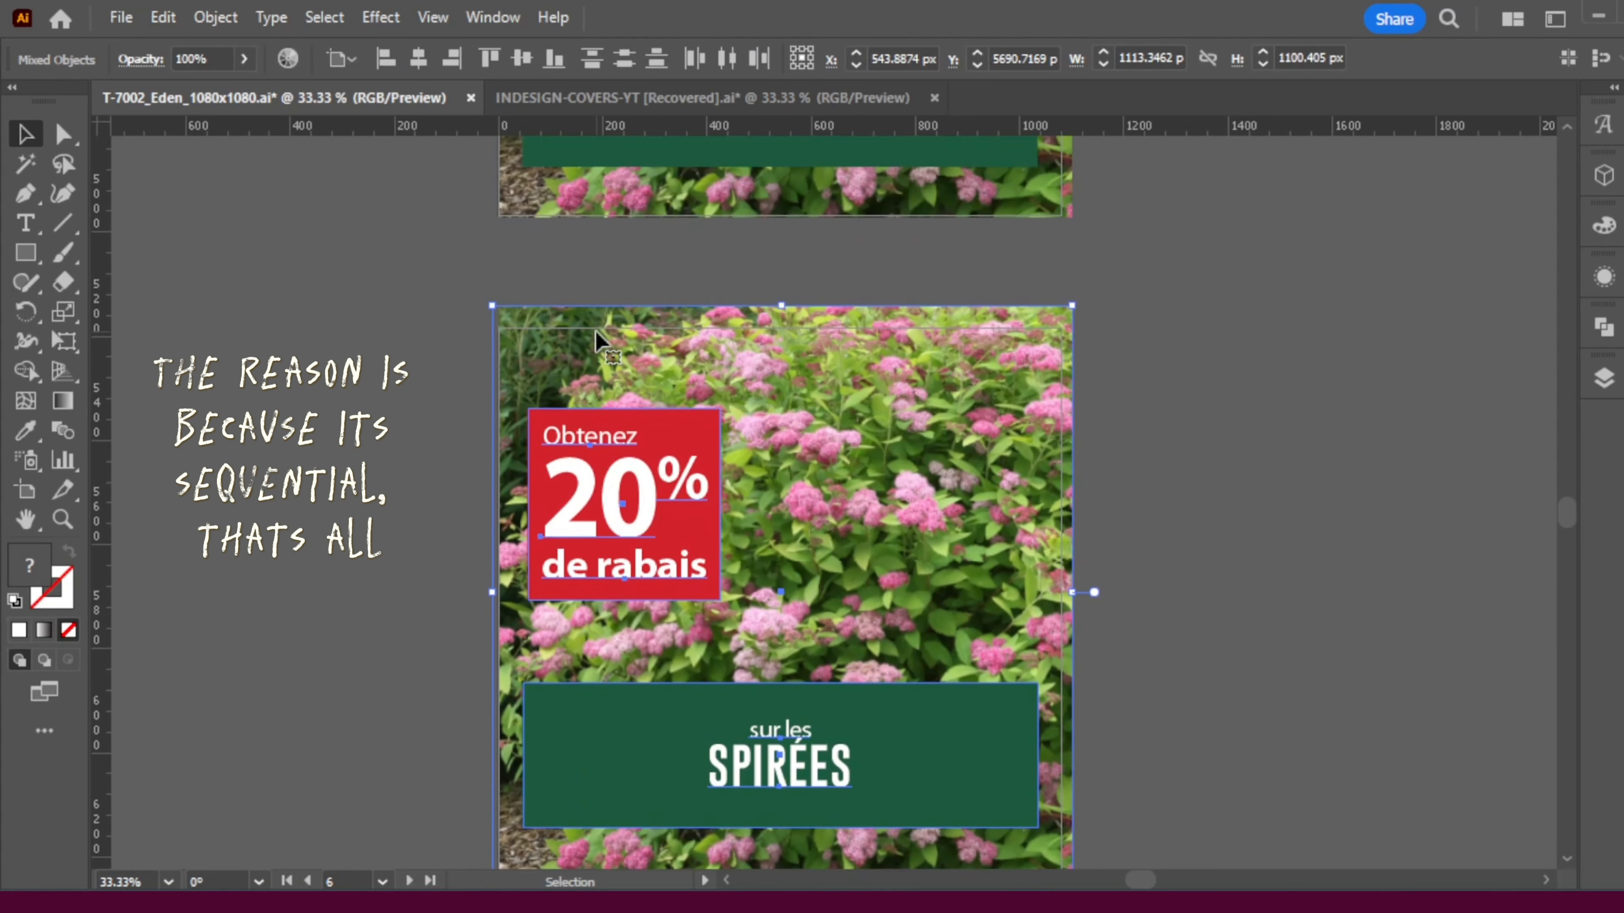
pyautogui.scroll(-1, 613, 474)
pyautogui.scroll(-5, 609, 479)
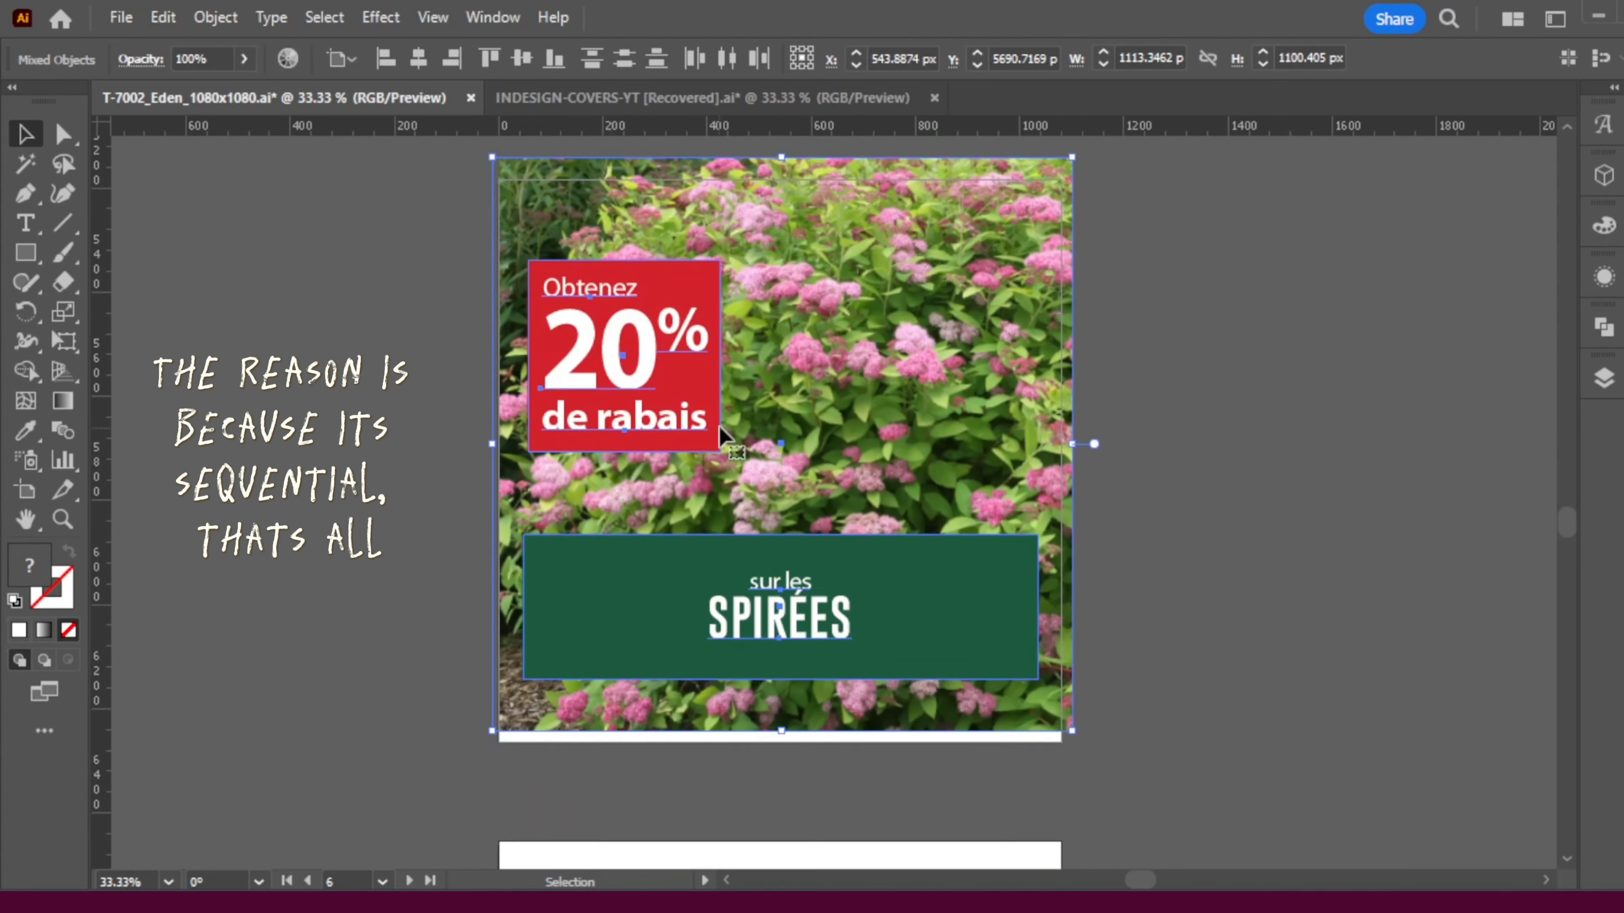
pyautogui.moveTo(609, 250); pyautogui.dragTo(831, 901)
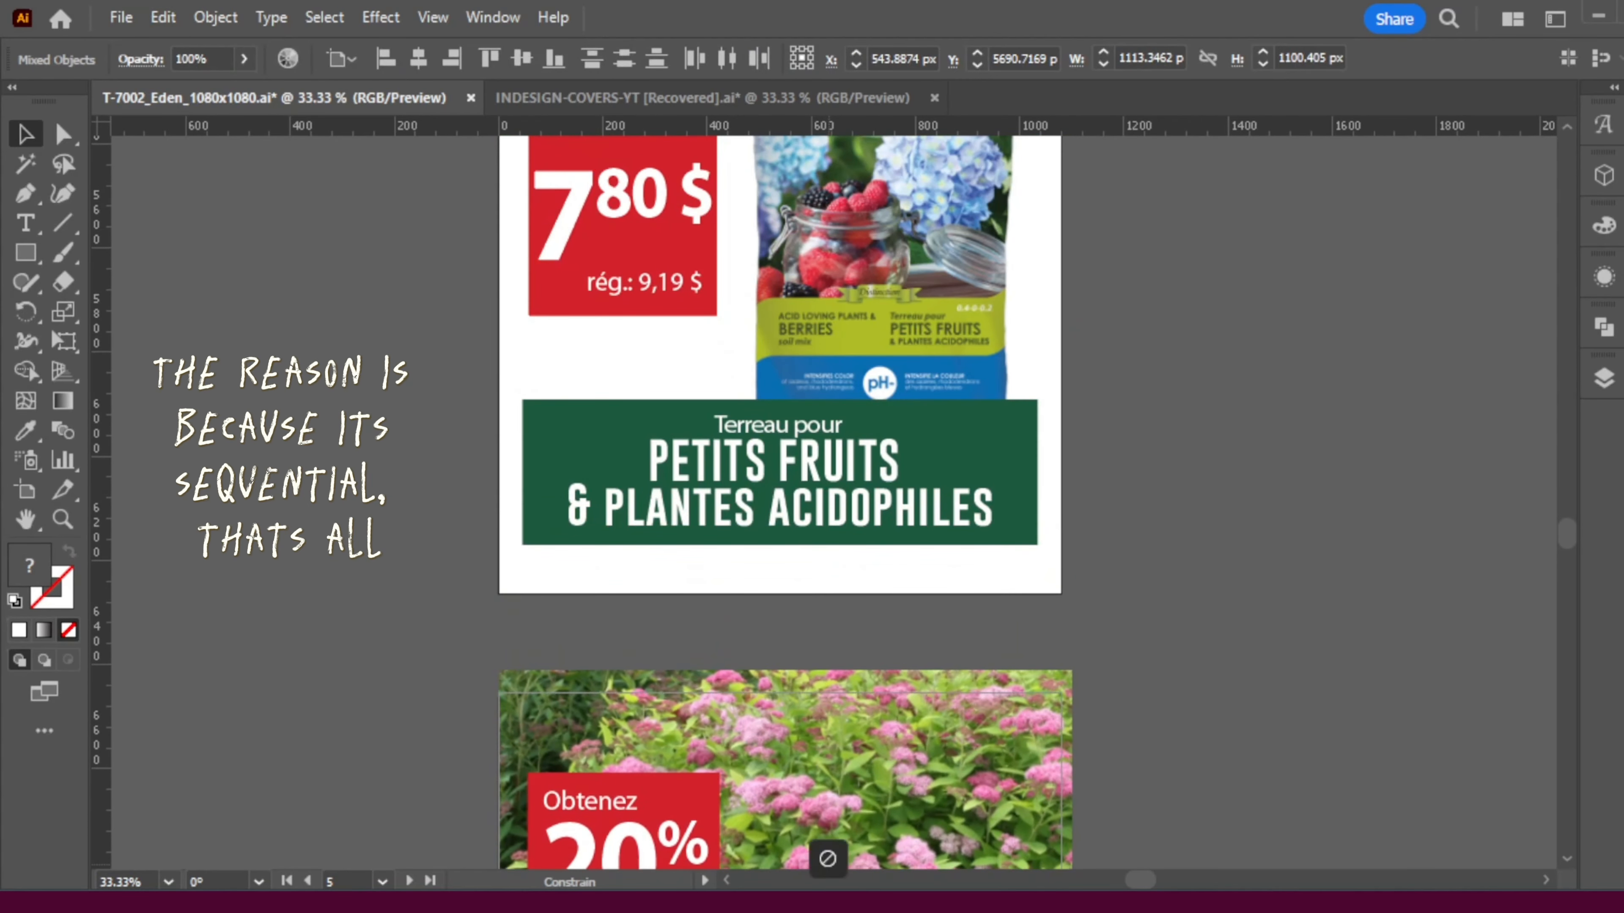
pyautogui.moveTo(831, 901)
pyautogui.hotkey('ctrl', 'z')
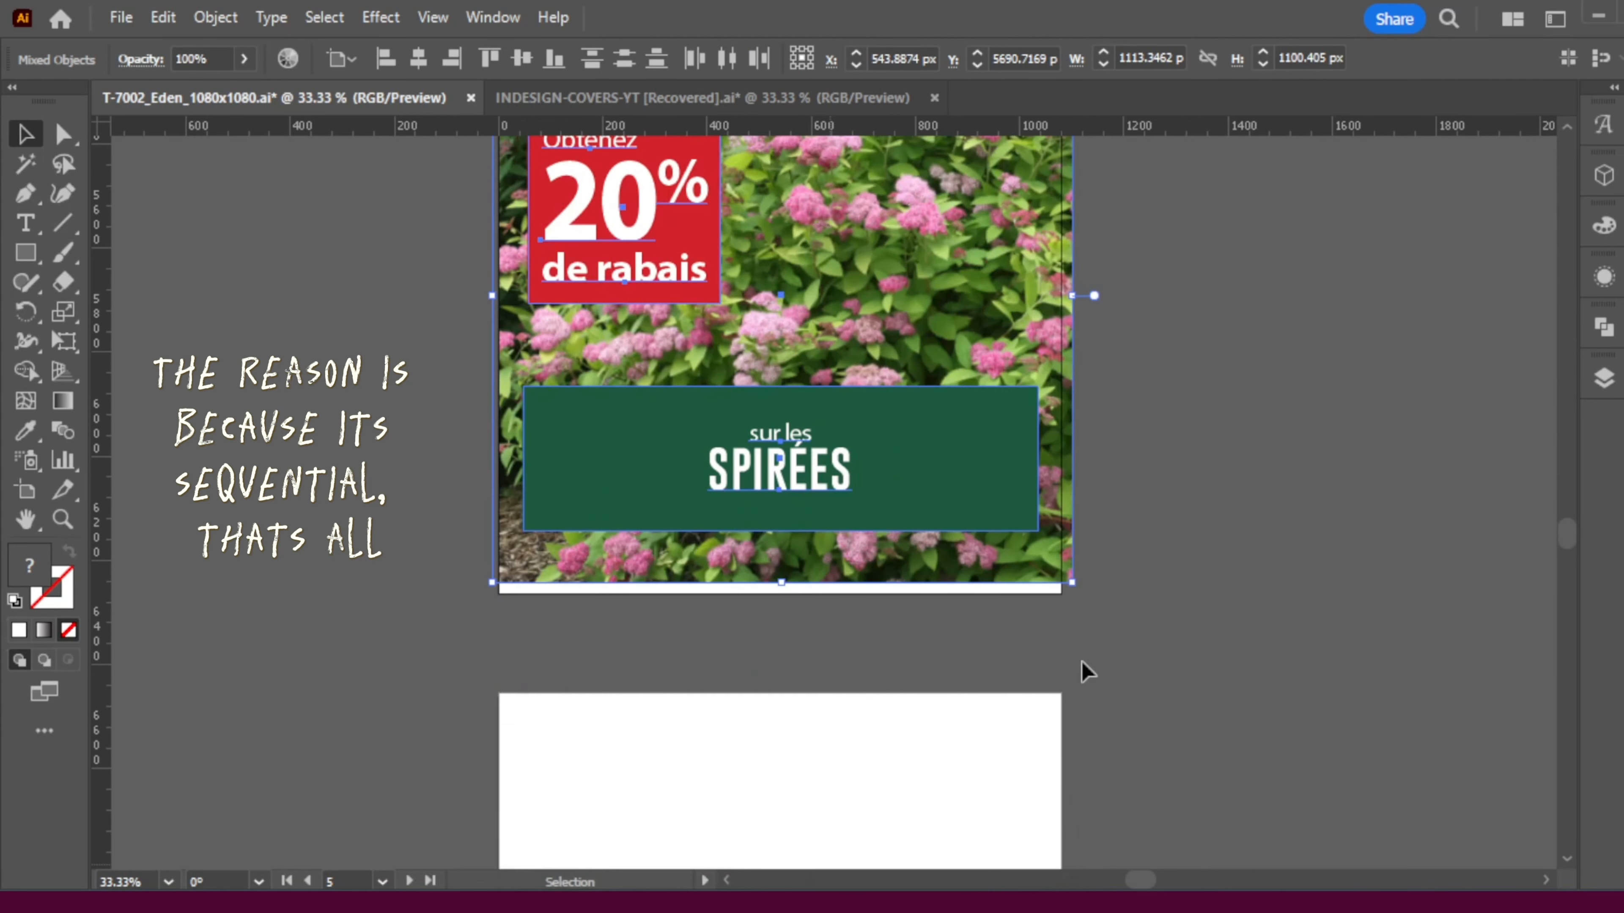
pyautogui.click(725, 598)
pyautogui.scroll(-1, 772, 326)
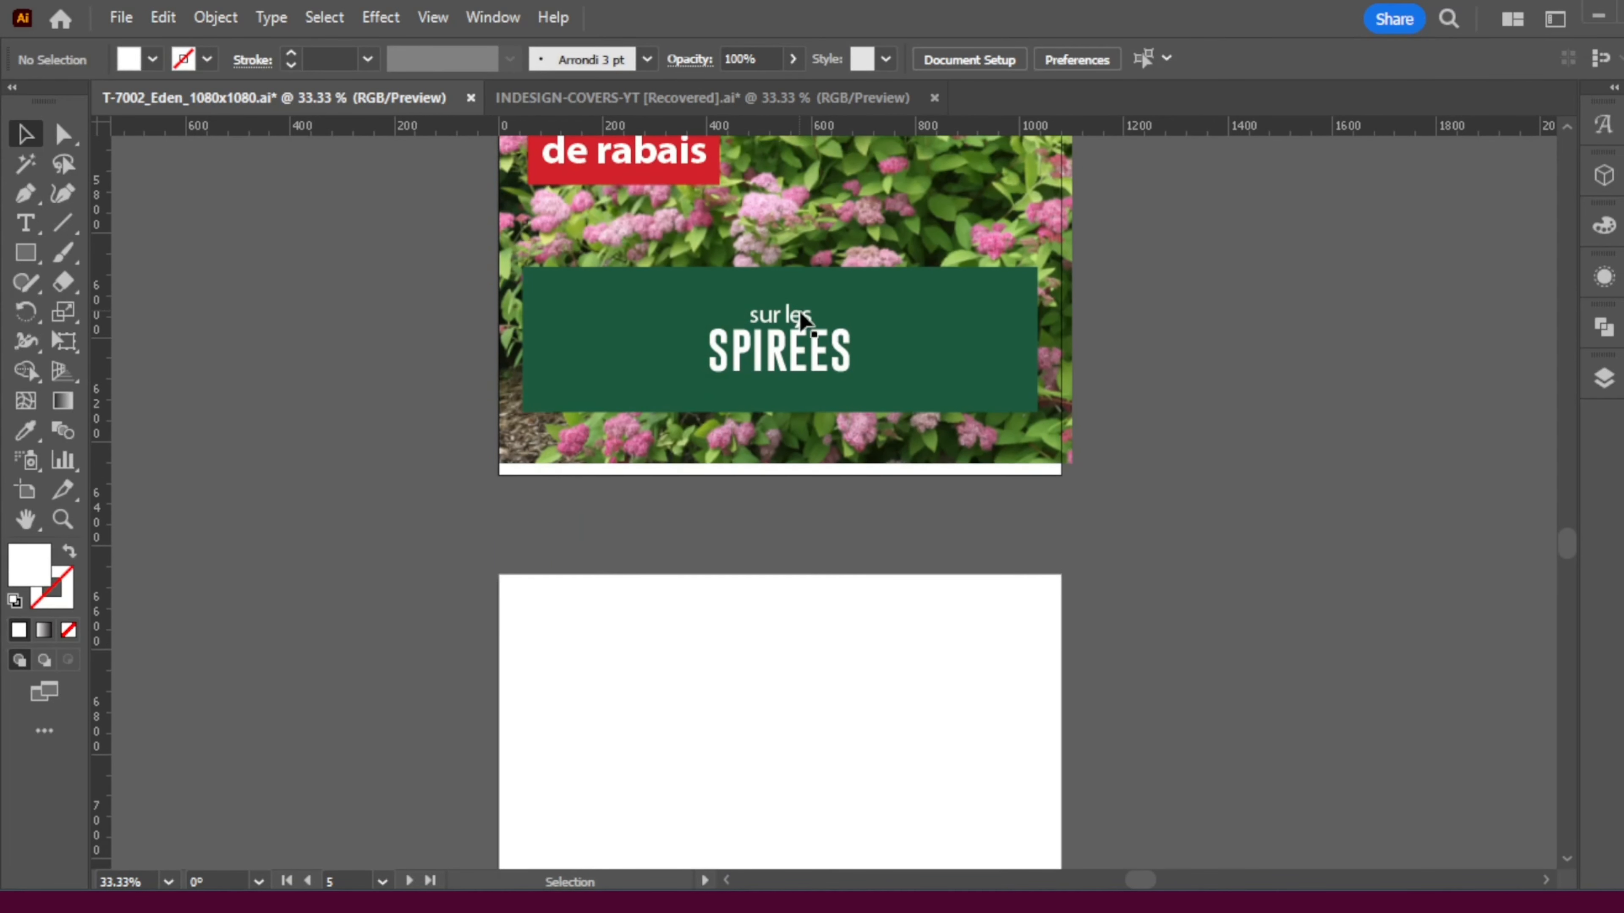
pyautogui.scroll(3, 827, 424)
pyautogui.hotkey('ctrl', 'z')
# - Paste the Spirées ad onto the empty artboard below the Fafard soil ad and position it over the artboard
pyautogui.scroll(-4, 805, 630)
pyautogui.scroll(-2, 802, 630)
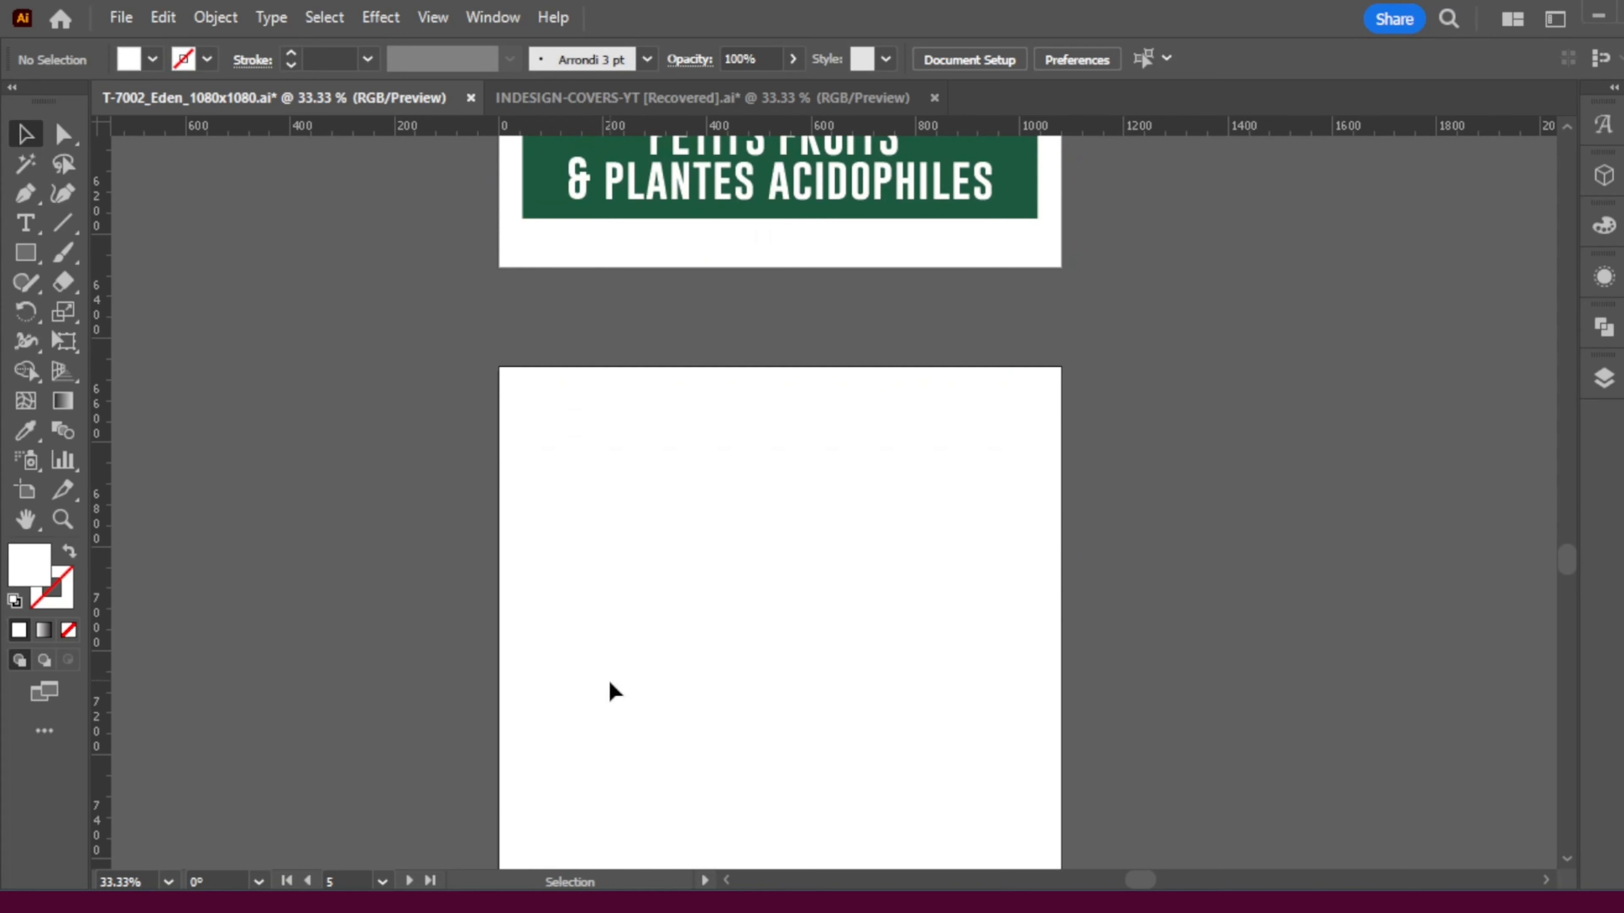
pyautogui.scroll(-2, 837, 330)
pyautogui.hotkey('ctrl', 'v')
pyautogui.moveTo(624, 481); pyautogui.dragTo(807, 425)
pyautogui.click(1113, 334)
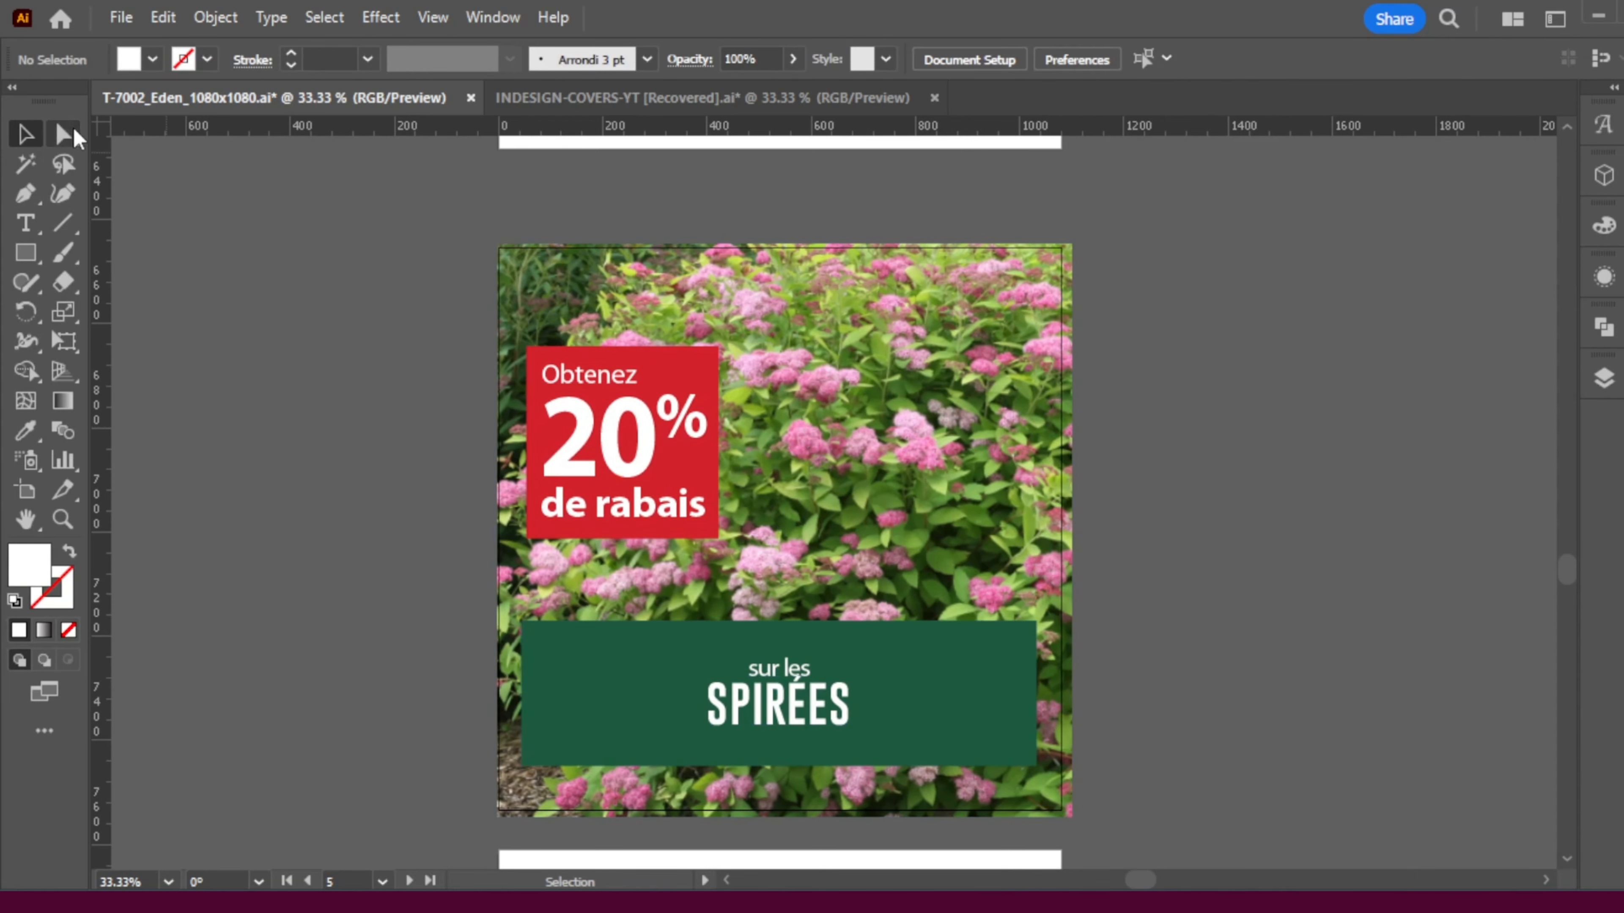
# - Relink the pasted ad's background photo to the Shutterstock purple leaf image, scaling it down and repositioning it to cover the artboard
pyautogui.click(63, 134)
pyautogui.click(1049, 485)
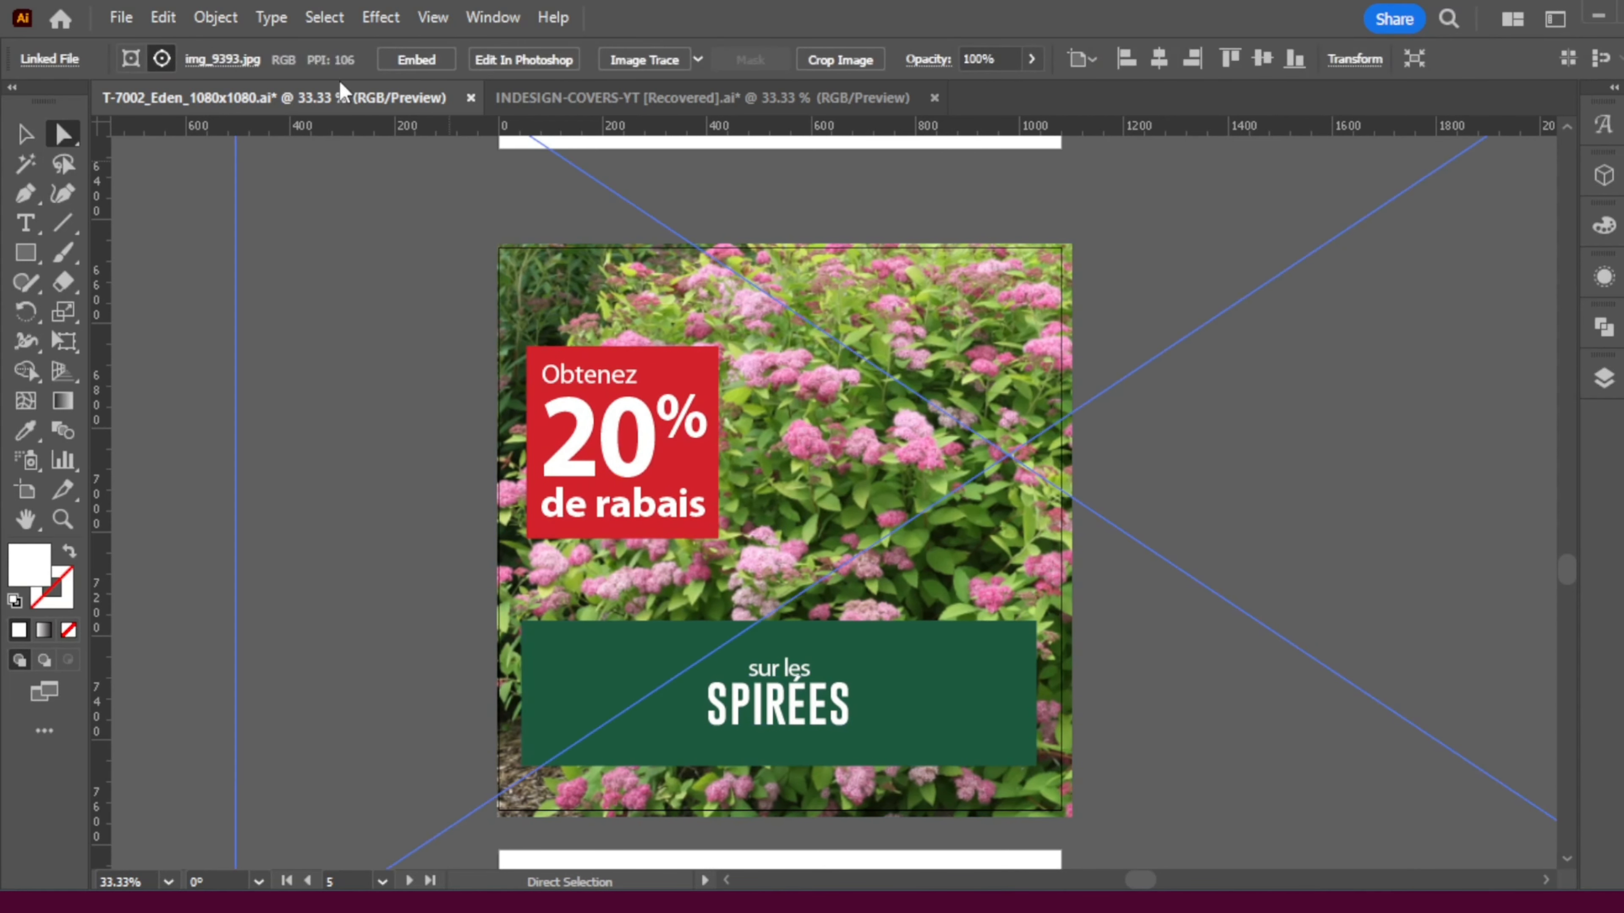
pyautogui.click(225, 60)
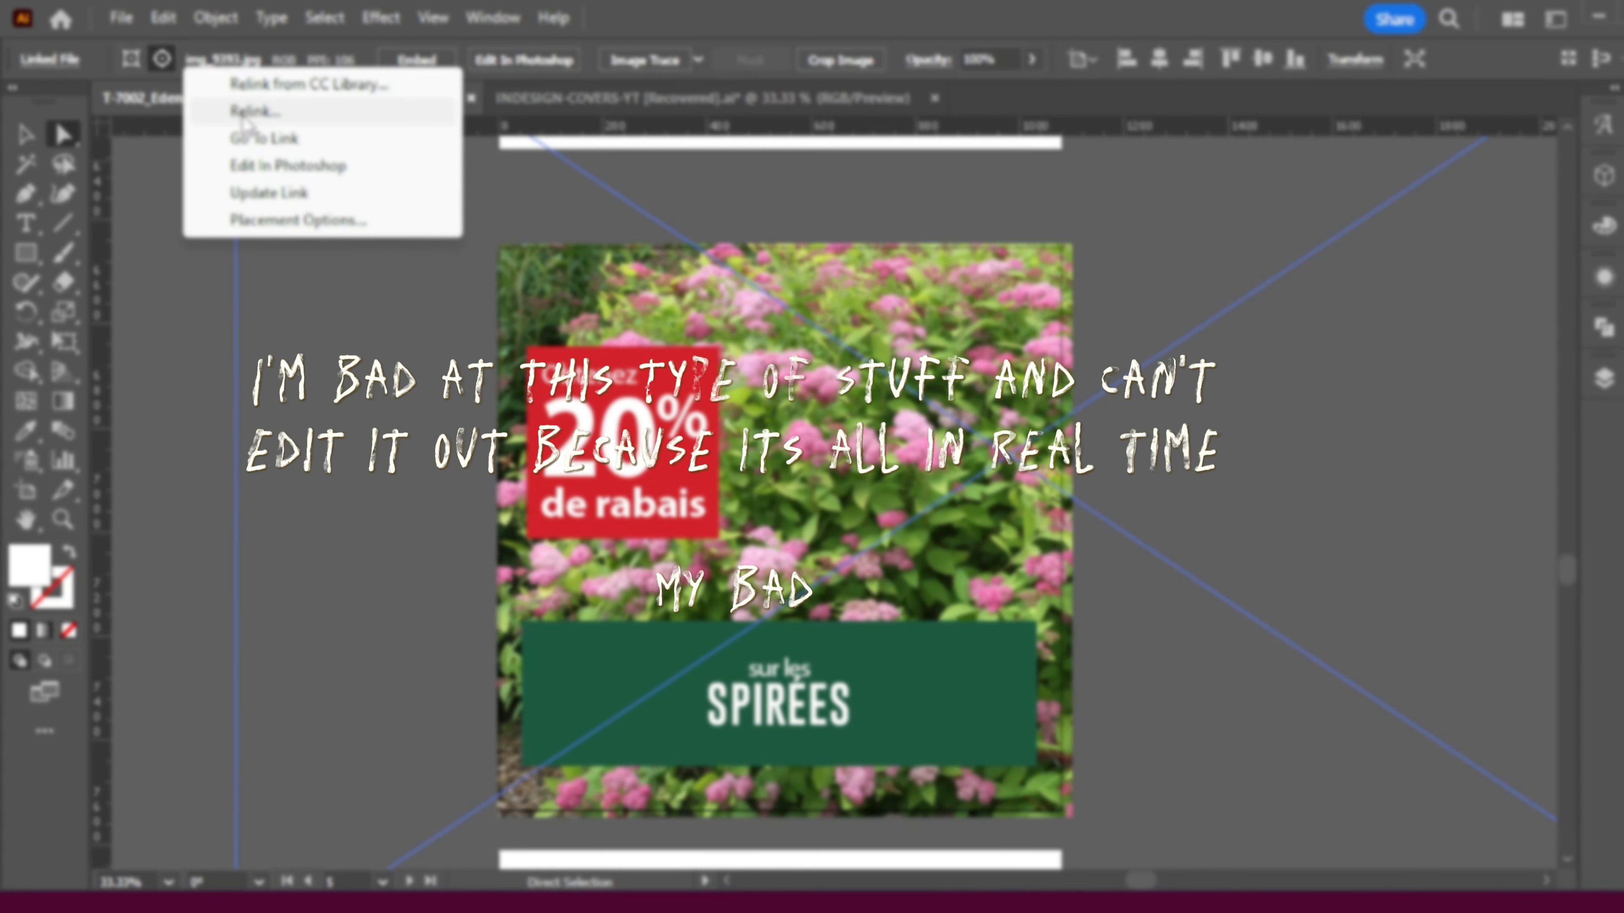
pyautogui.click(246, 126)
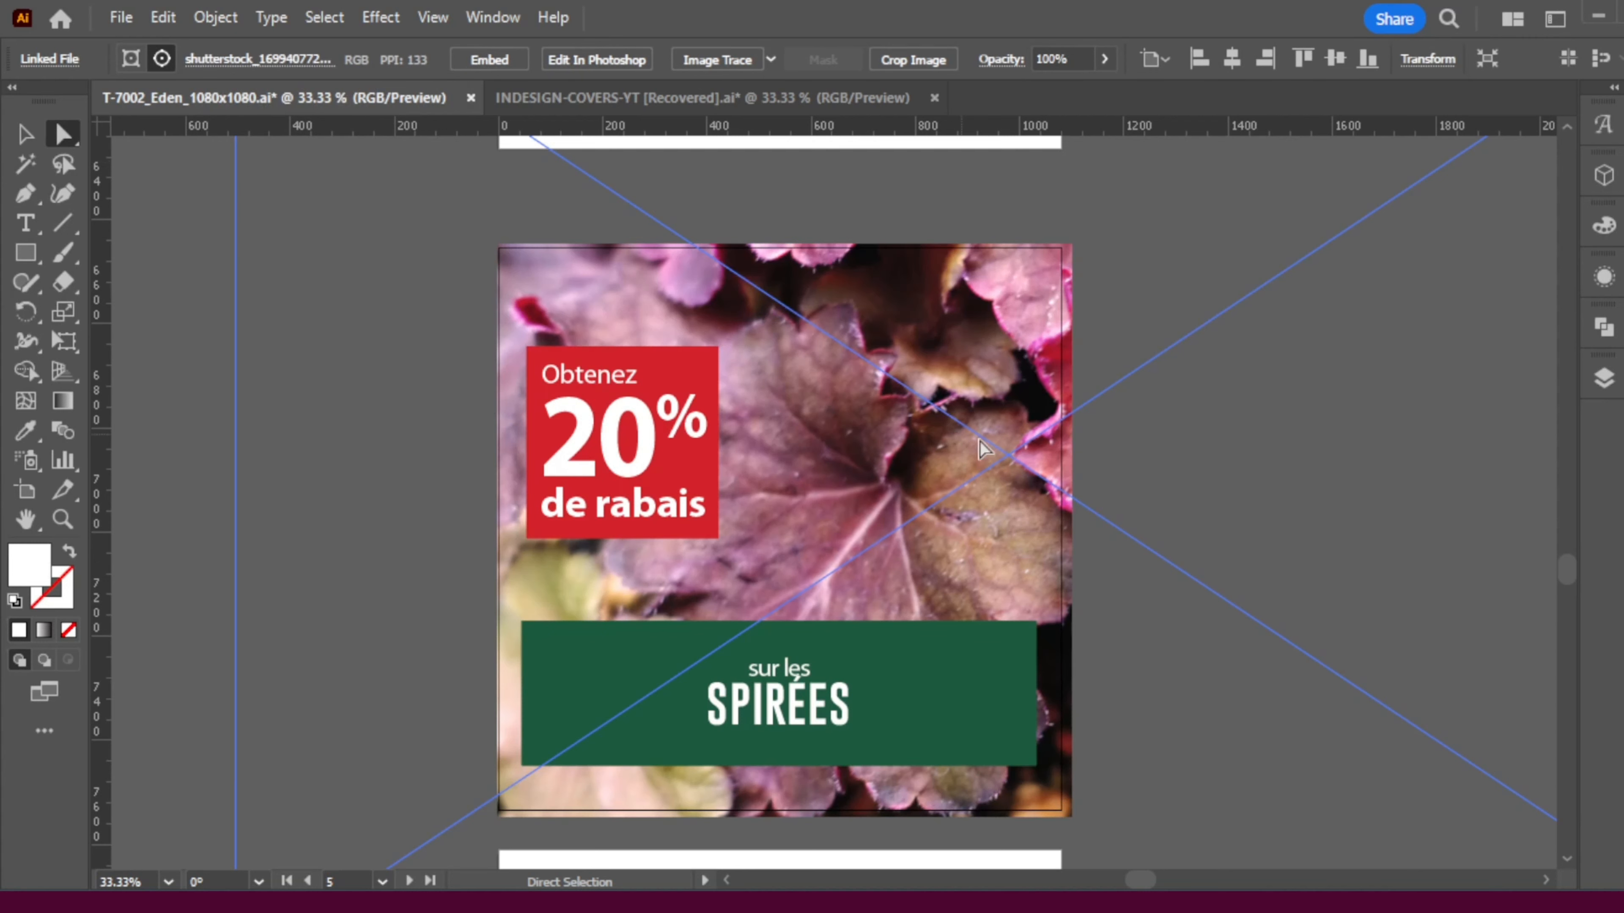
pyautogui.press('v')
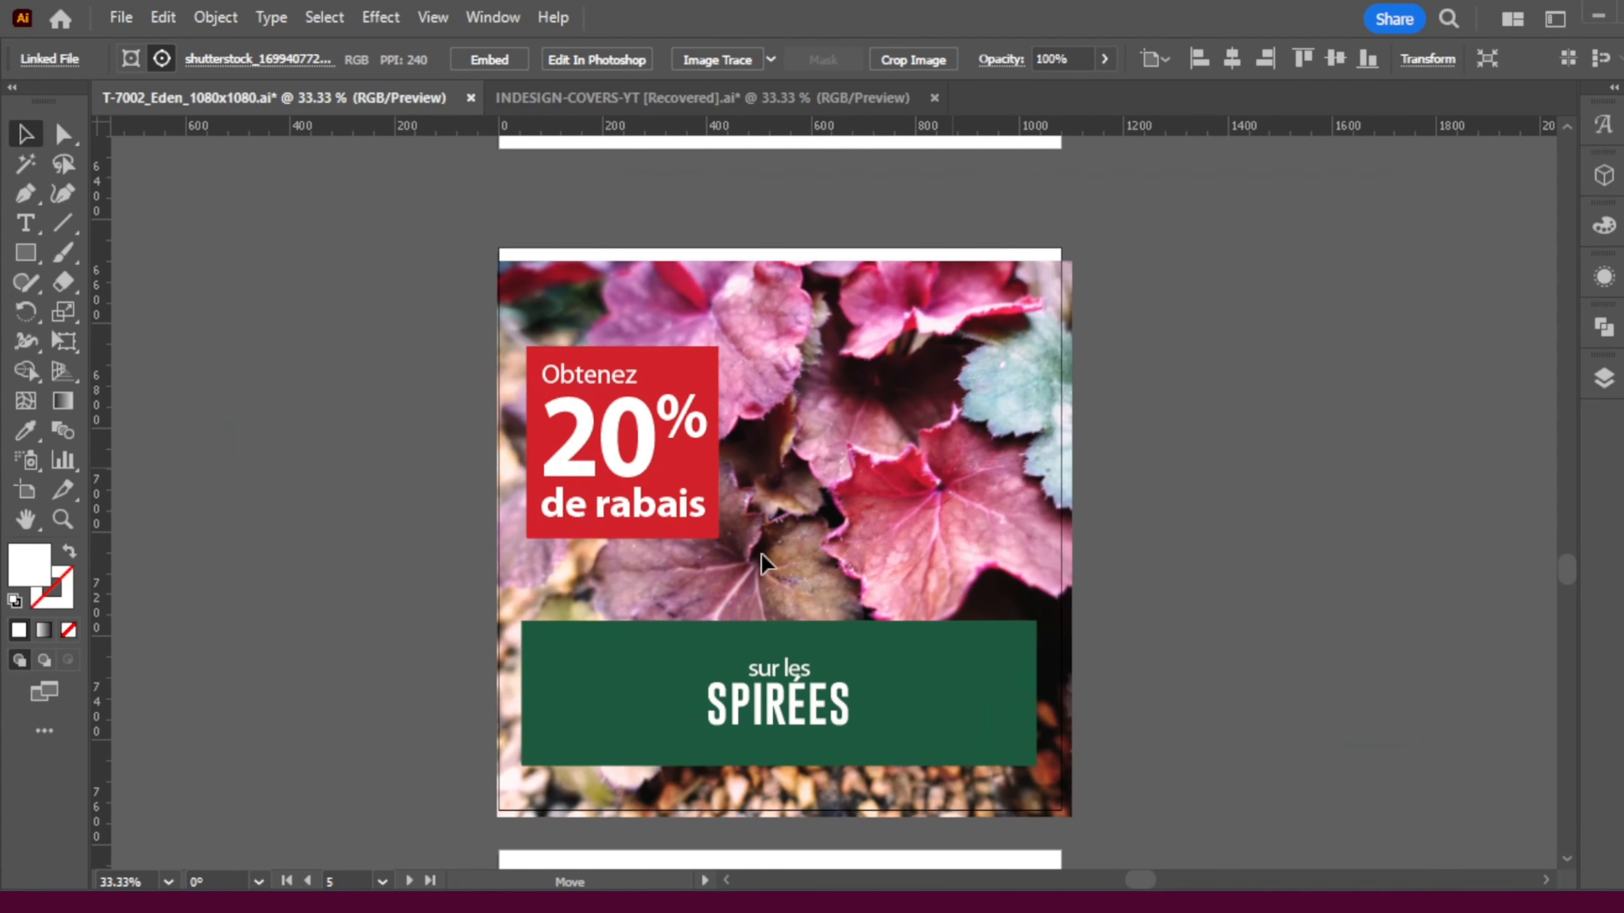
pyautogui.click(774, 535)
# - Change the discount on the leaf ad's red tag to 40%
pyautogui.click(28, 227)
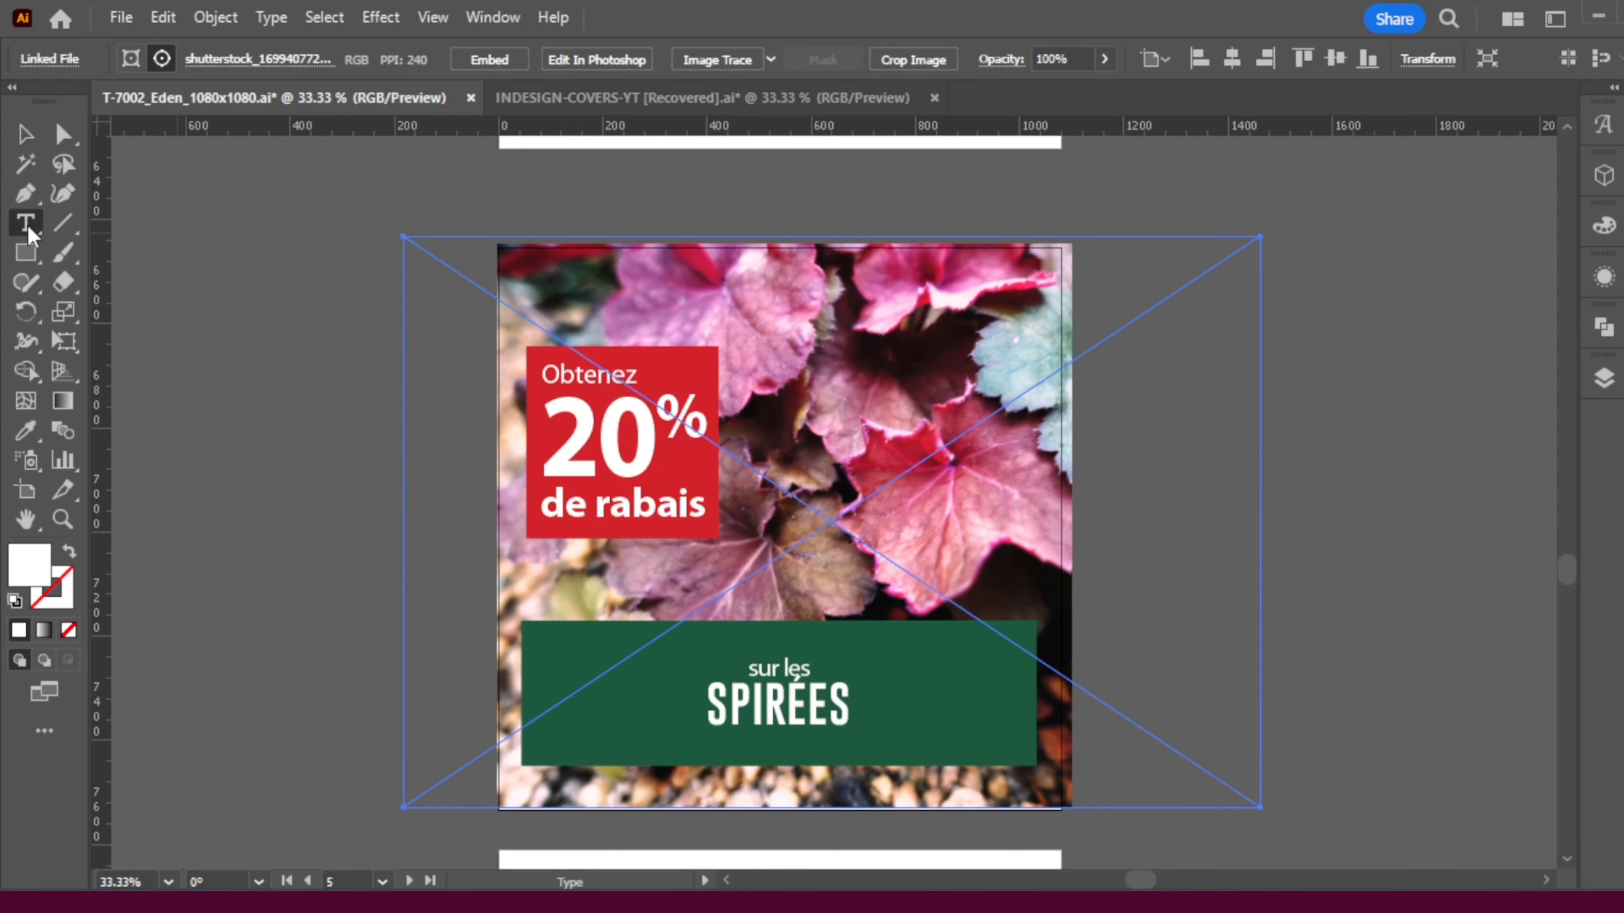
pyautogui.moveTo(592, 446); pyautogui.dragTo(543, 440)
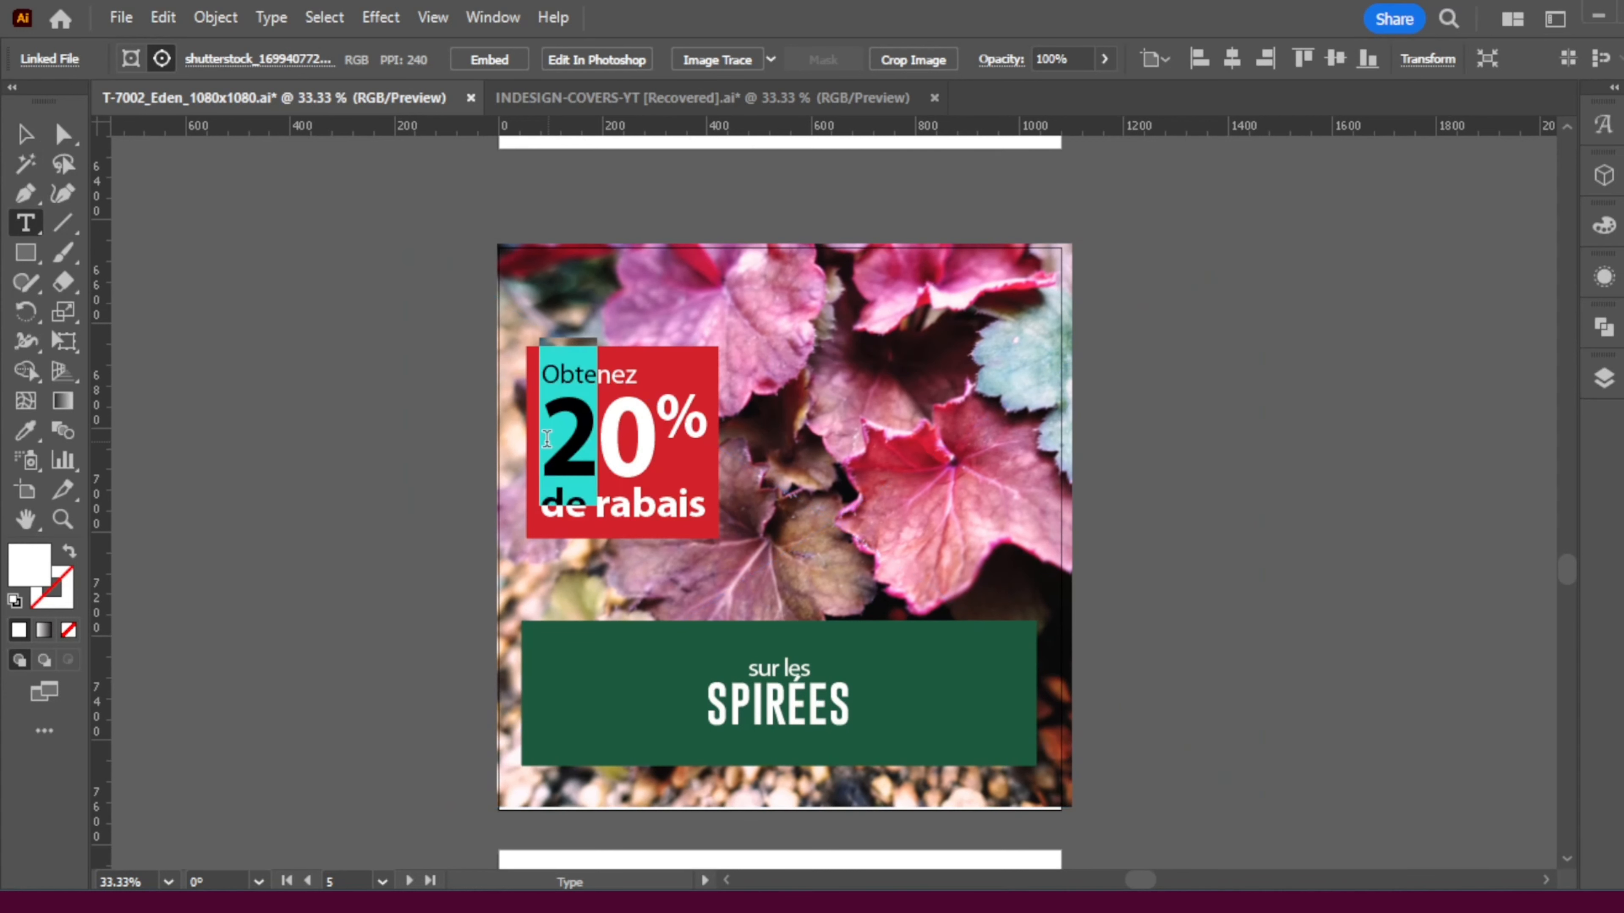
pyautogui.write('4')
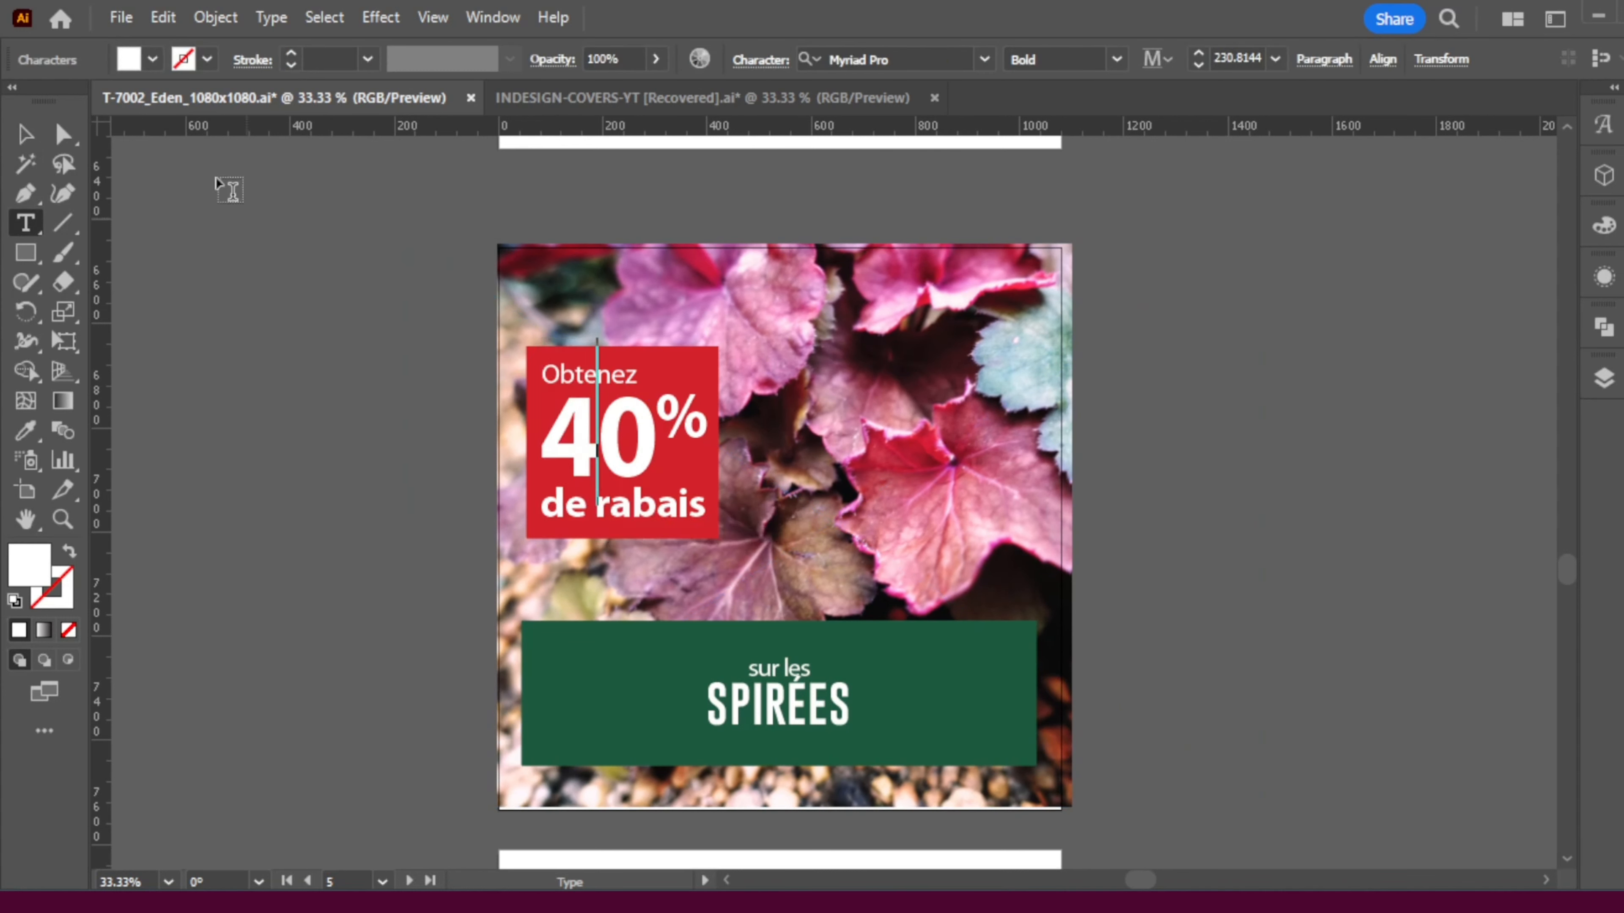
pyautogui.click(24, 137)
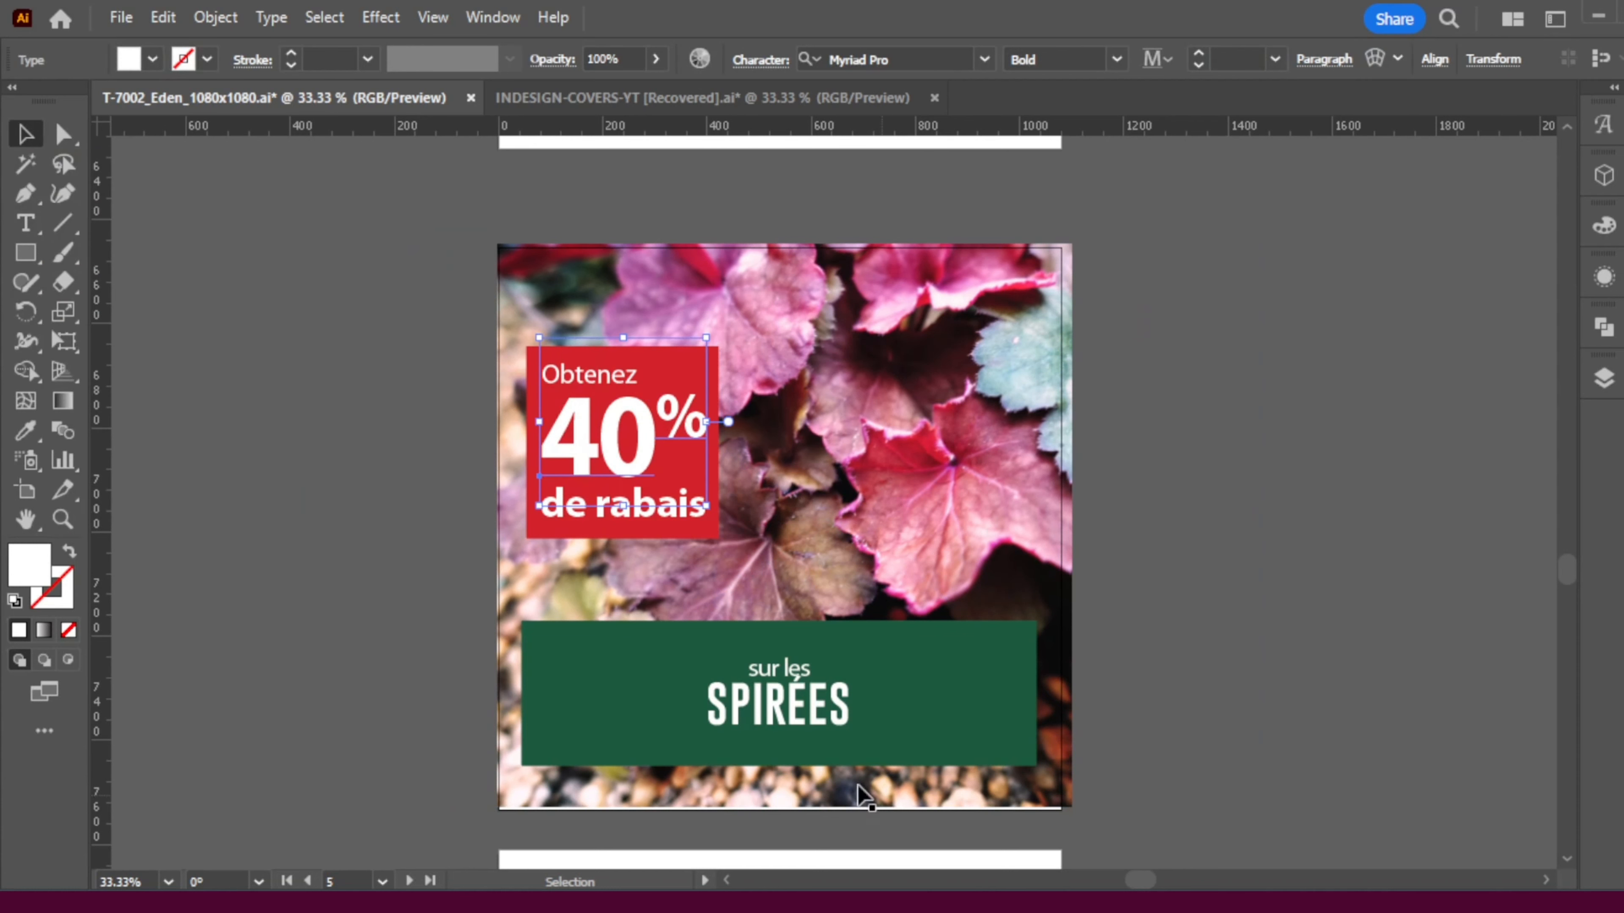
# - Replace the SPIRÉES headline in the leaf ad's green banner with VIVACES (PETITS FORMATS)
pyautogui.click(772, 672)
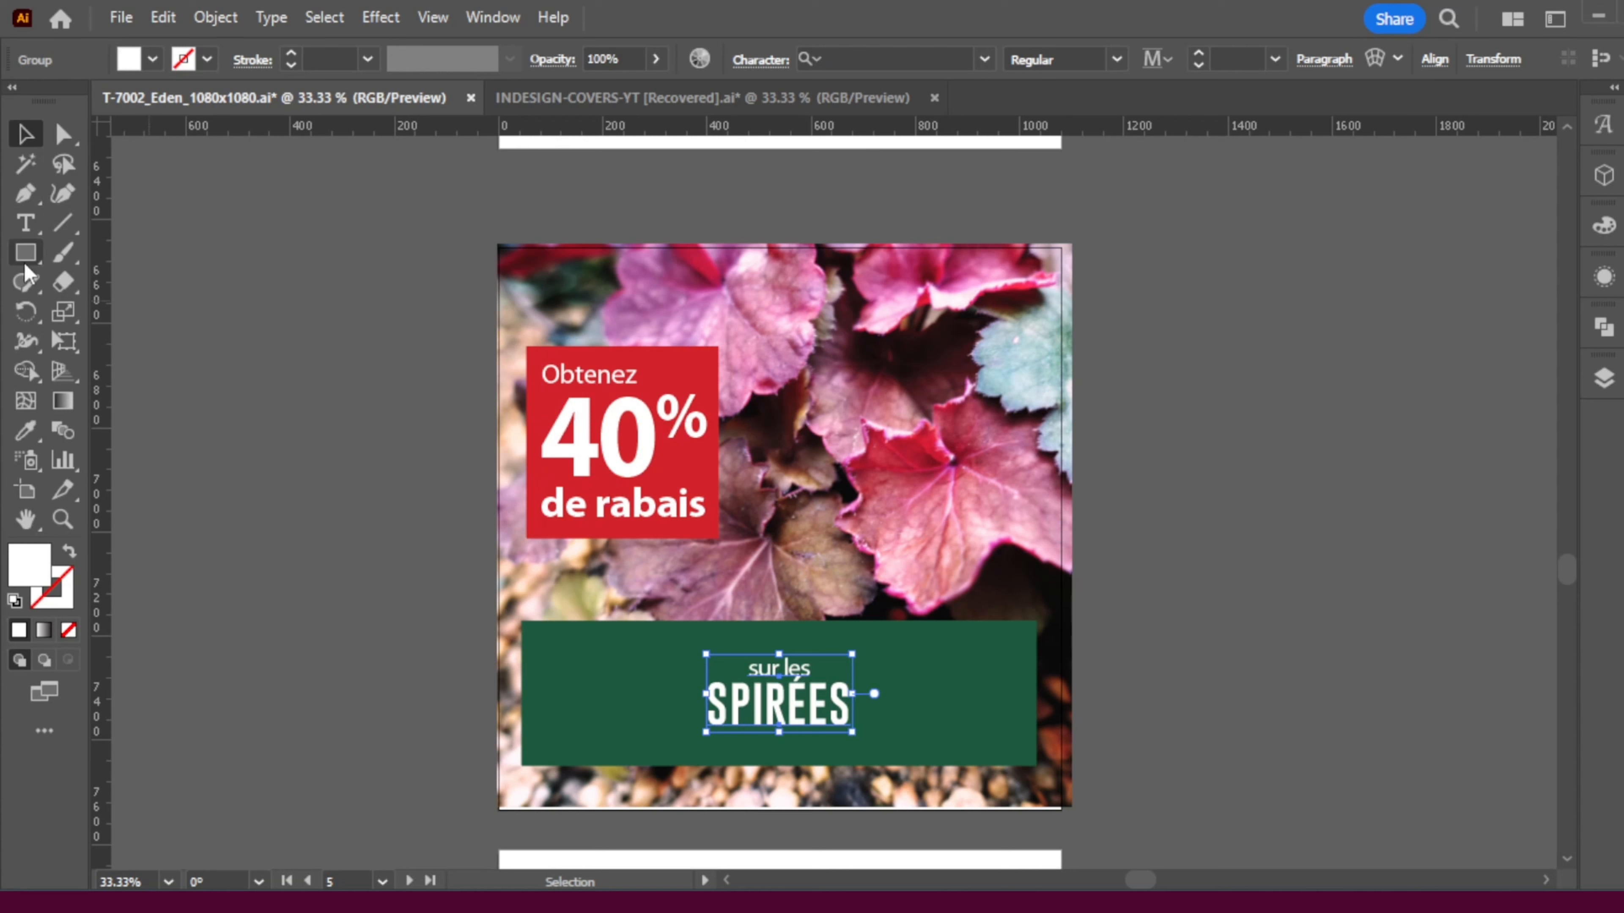
pyautogui.click(26, 223)
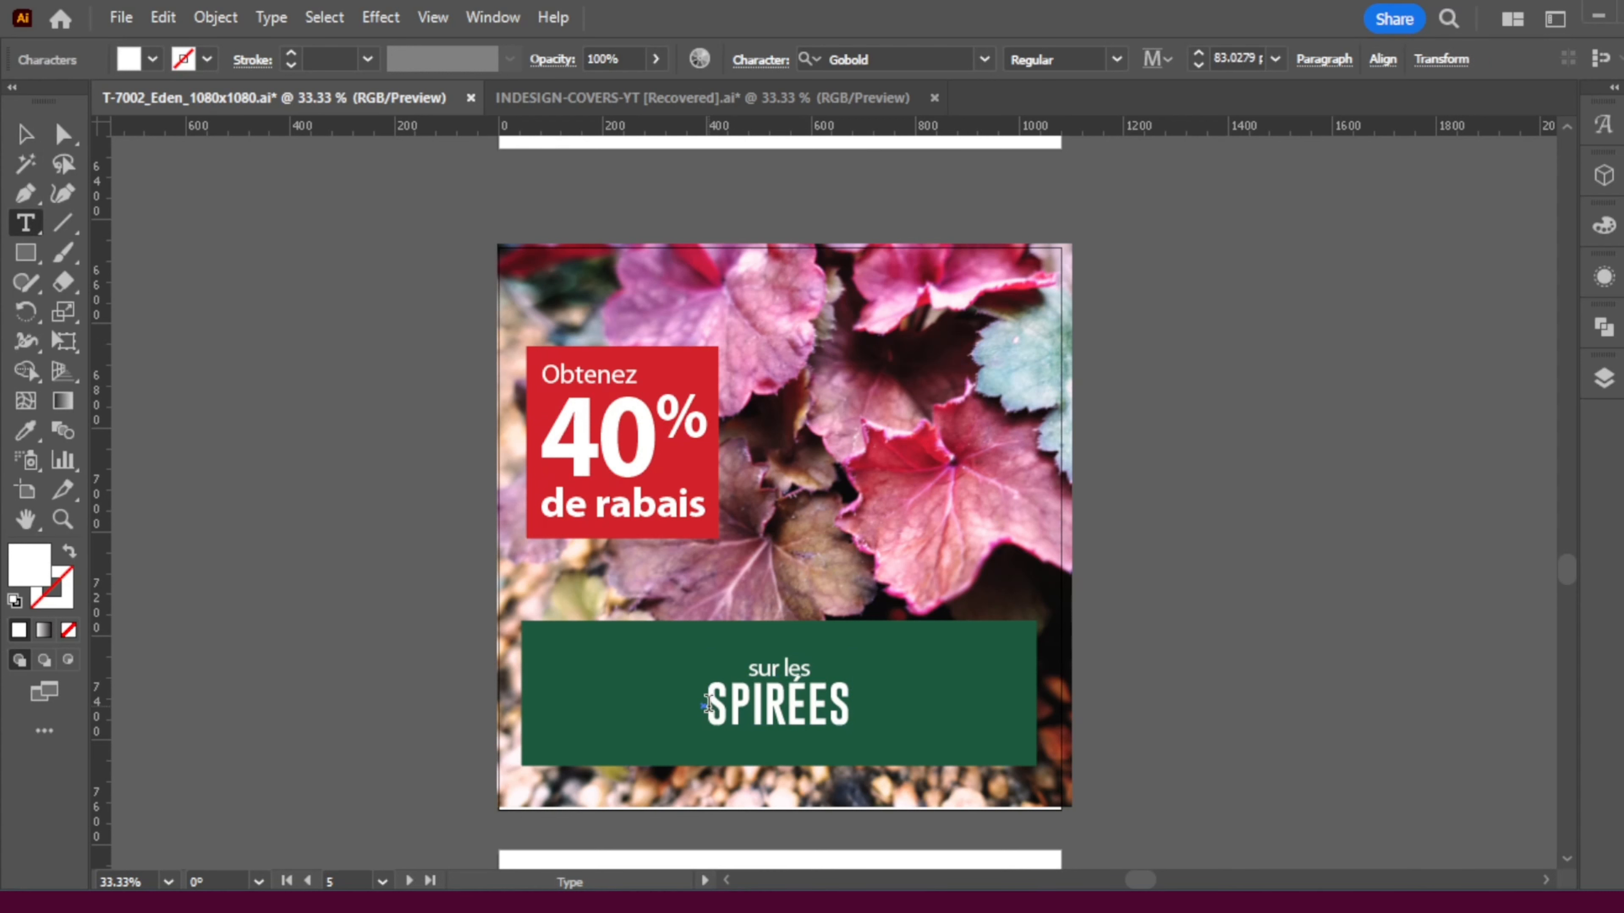
pyautogui.moveTo(707, 704); pyautogui.dragTo(860, 714)
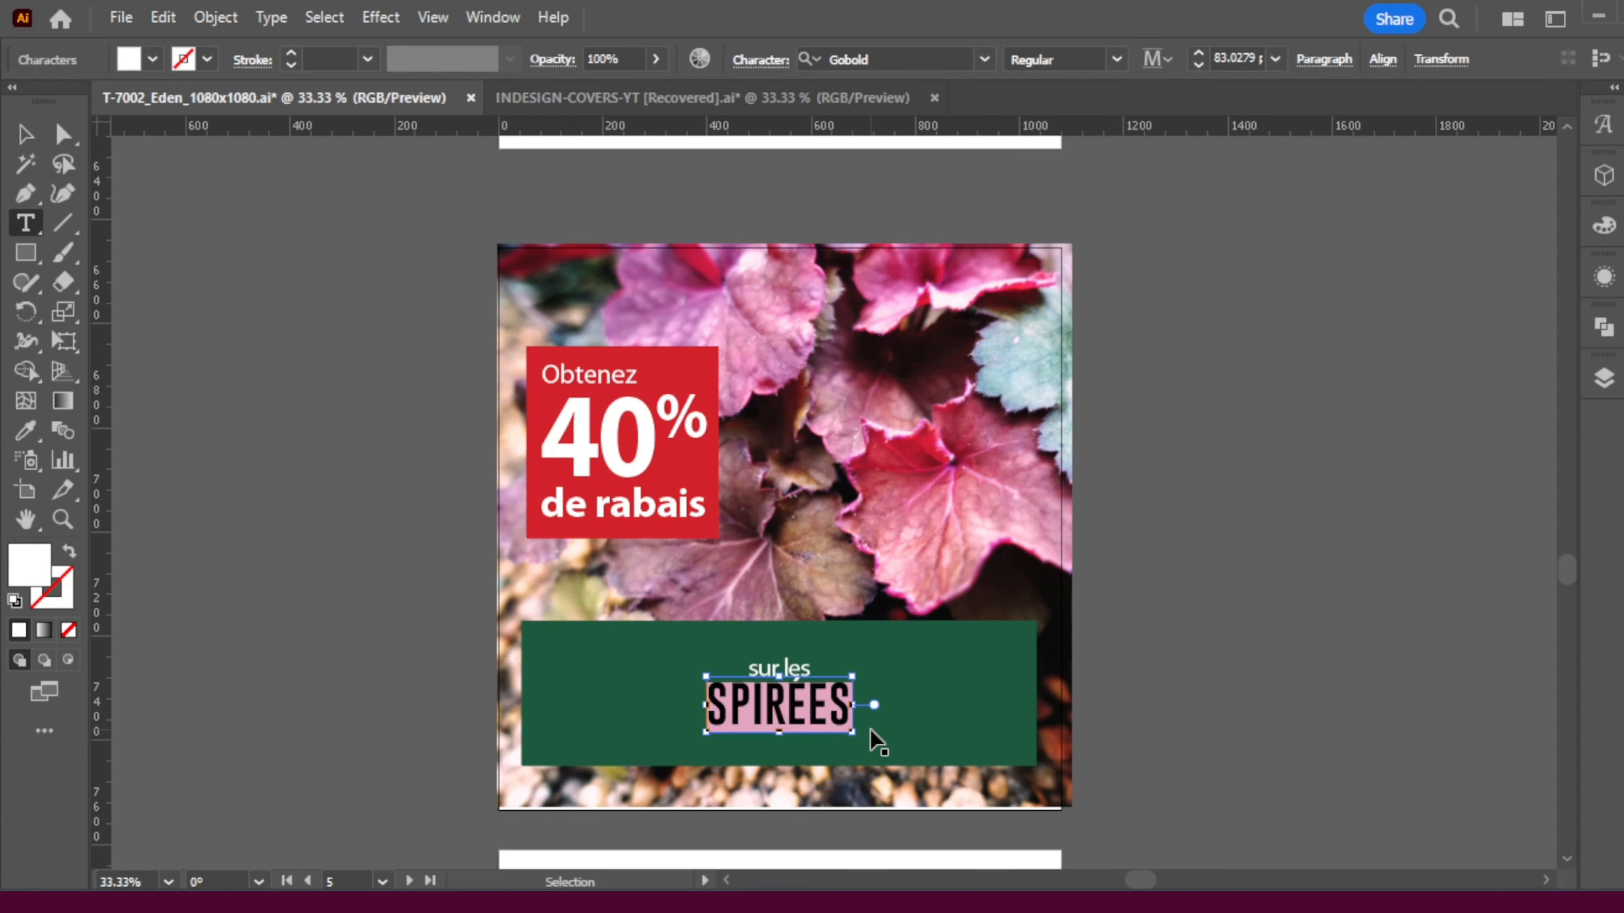
pyautogui.write('VIVACES (PETITS FORMATS)')
pyautogui.press('Escape')
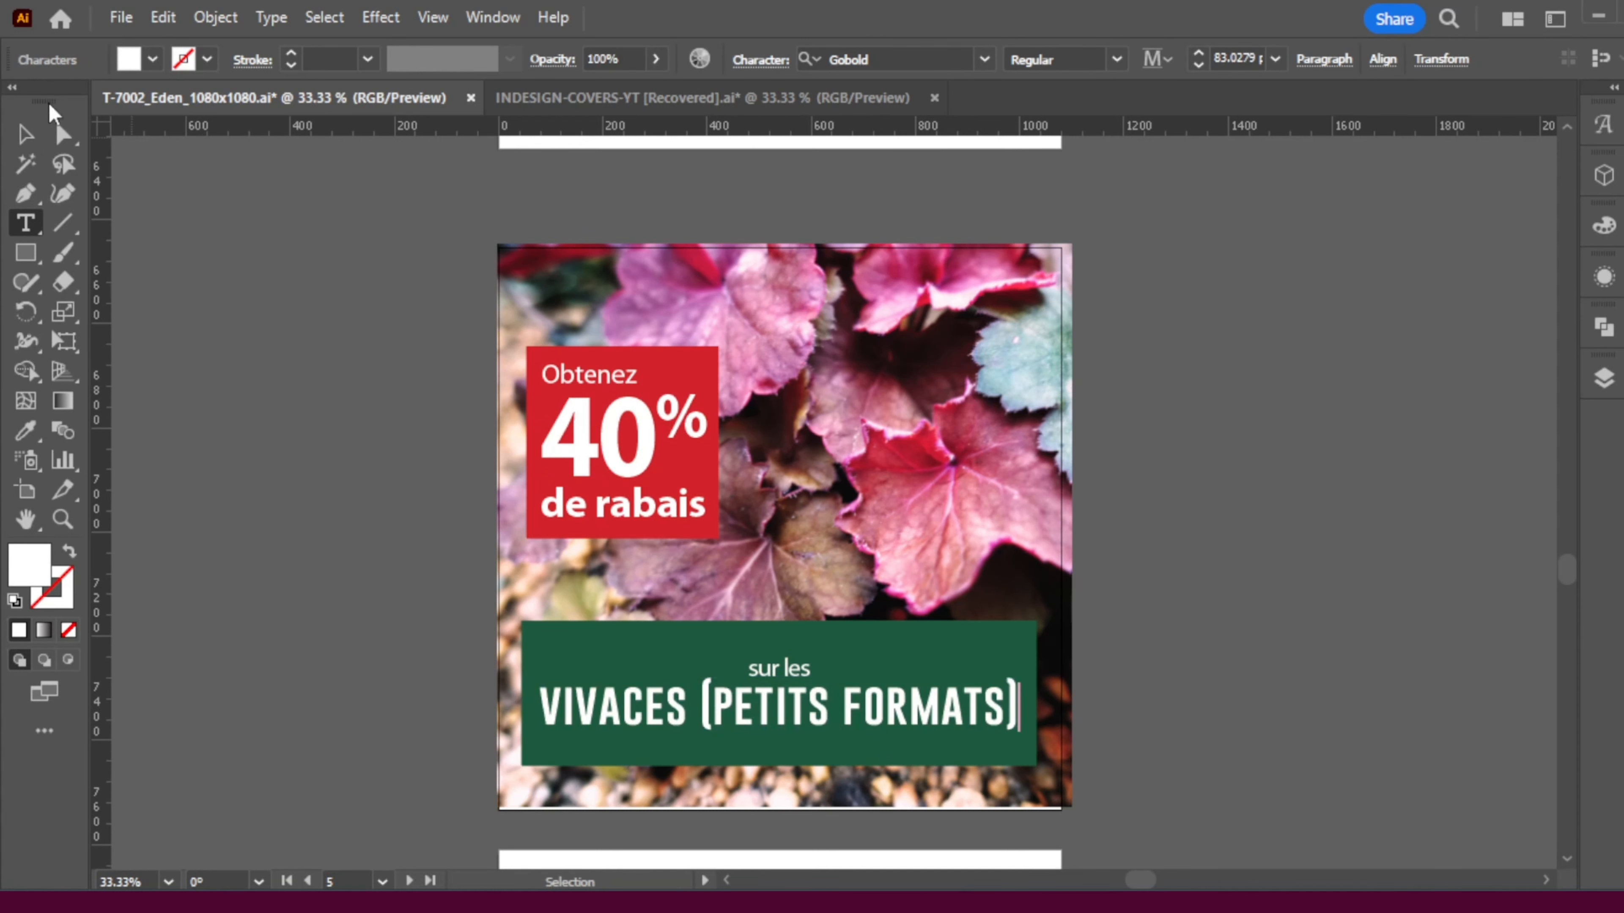
# - Nudge the purple leaf photo down inside its clipping mask to cover the artboard's bottom edge
pyautogui.scroll(-2, 902, 656)
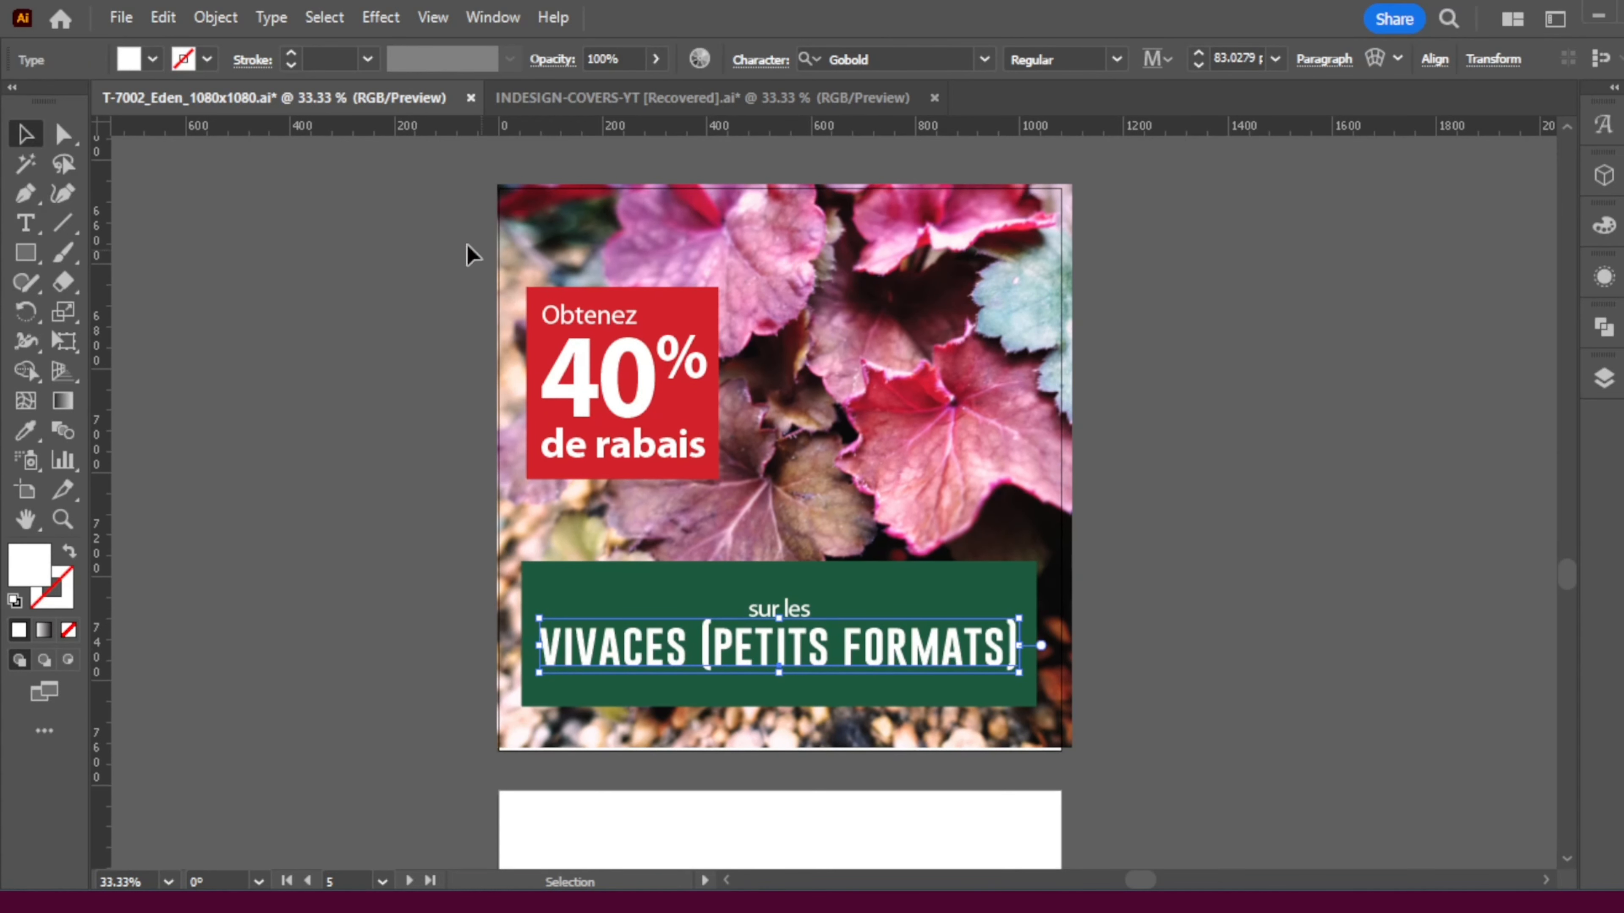
pyautogui.hotkey('ctrl', 'a')
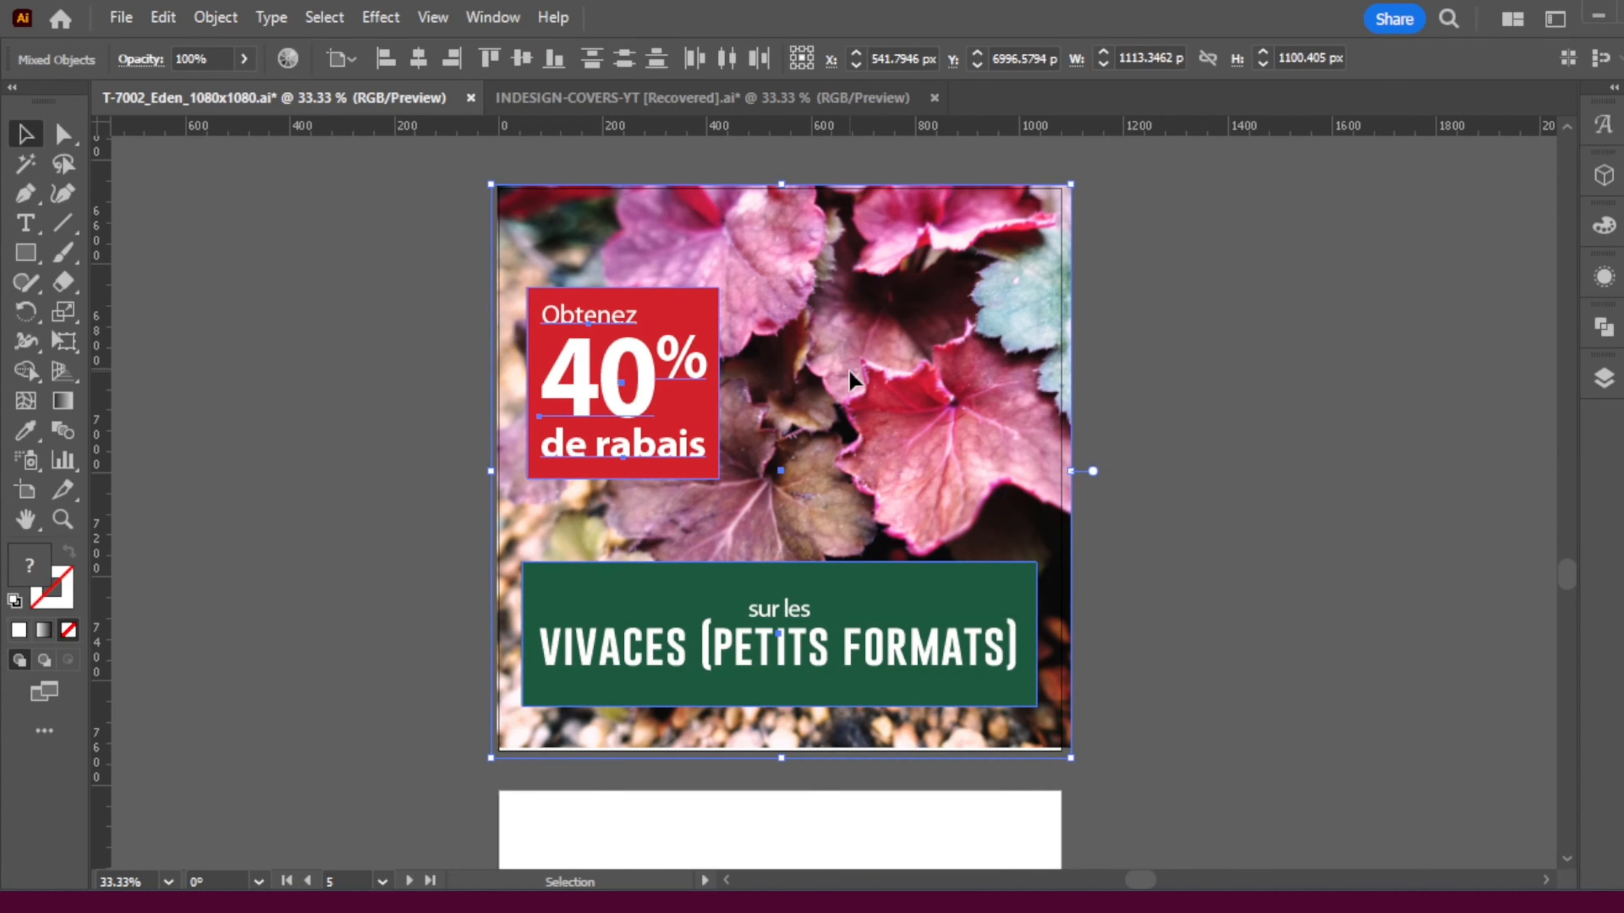
pyautogui.hotkey('ctrl', '7')
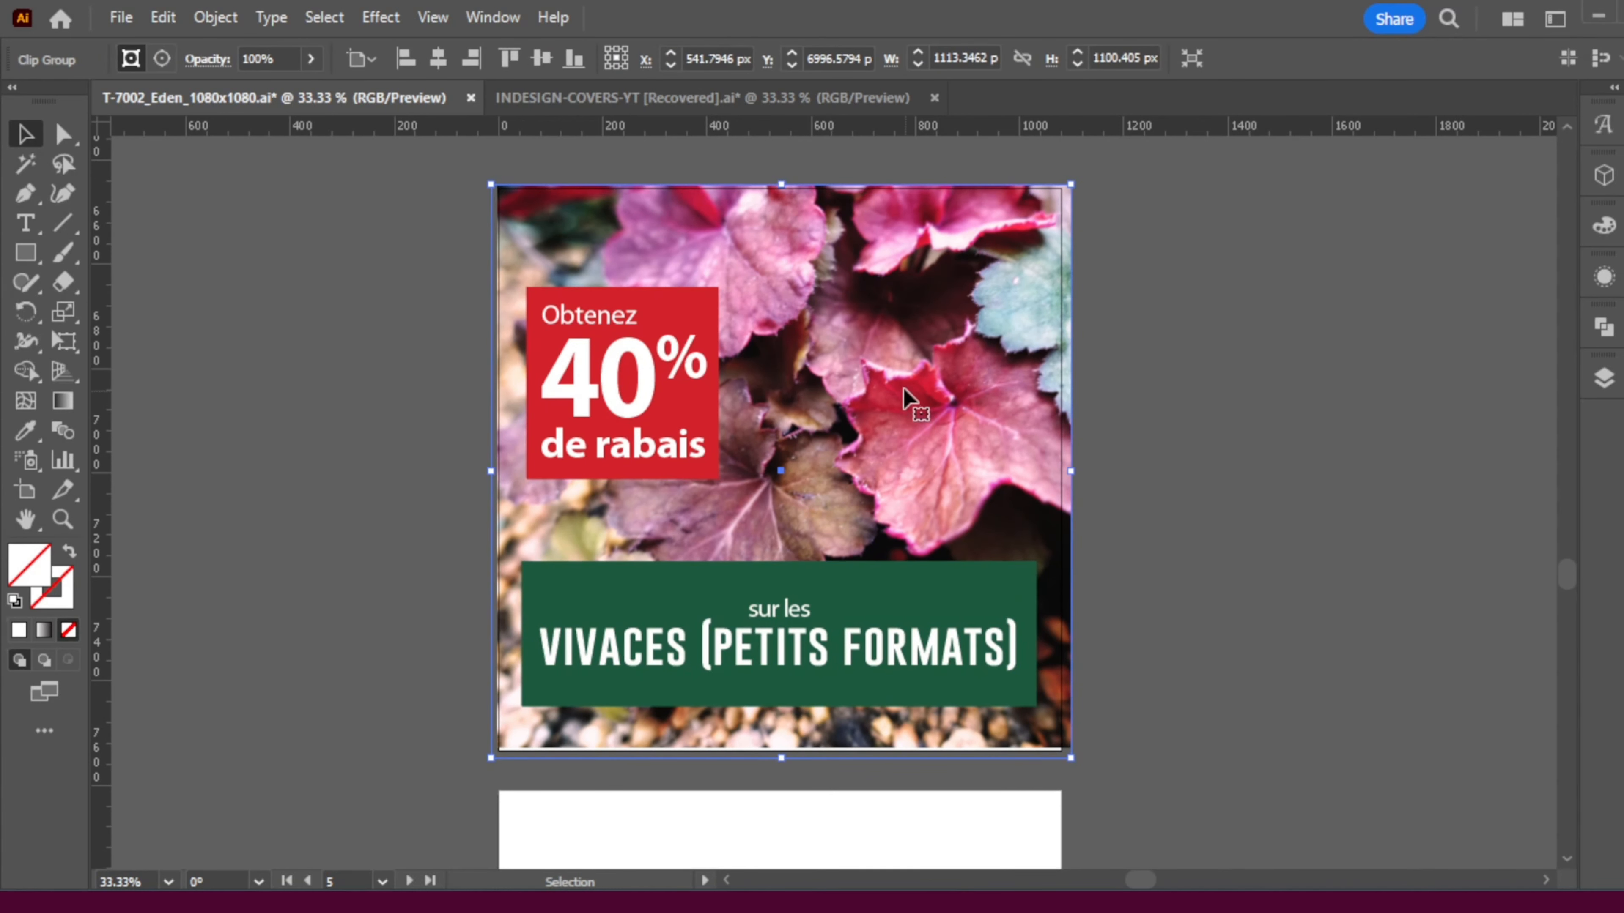
pyautogui.click(720, 332)
pyautogui.moveTo(873, 391); pyautogui.dragTo(870, 398)
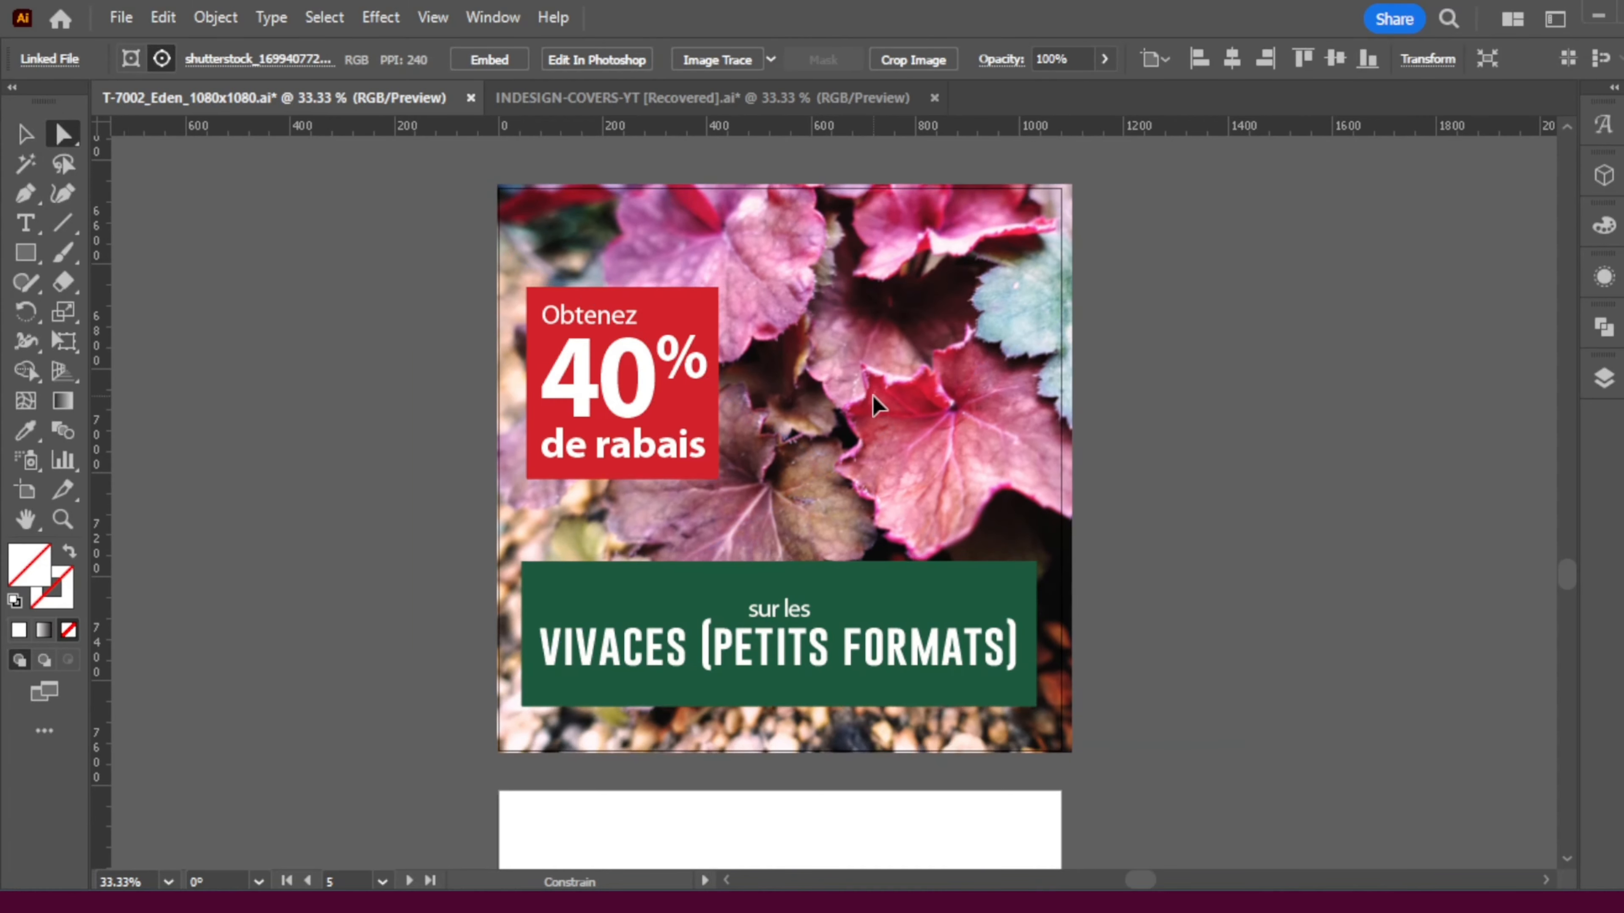
# - Examine the neighbouring column of finished ads as a reference for the leaf ad's layout and wording
pyautogui.click(26, 134)
pyautogui.moveTo(340, 439); pyautogui.dragTo(909, 416)
pyautogui.scroll(5, 909, 416)
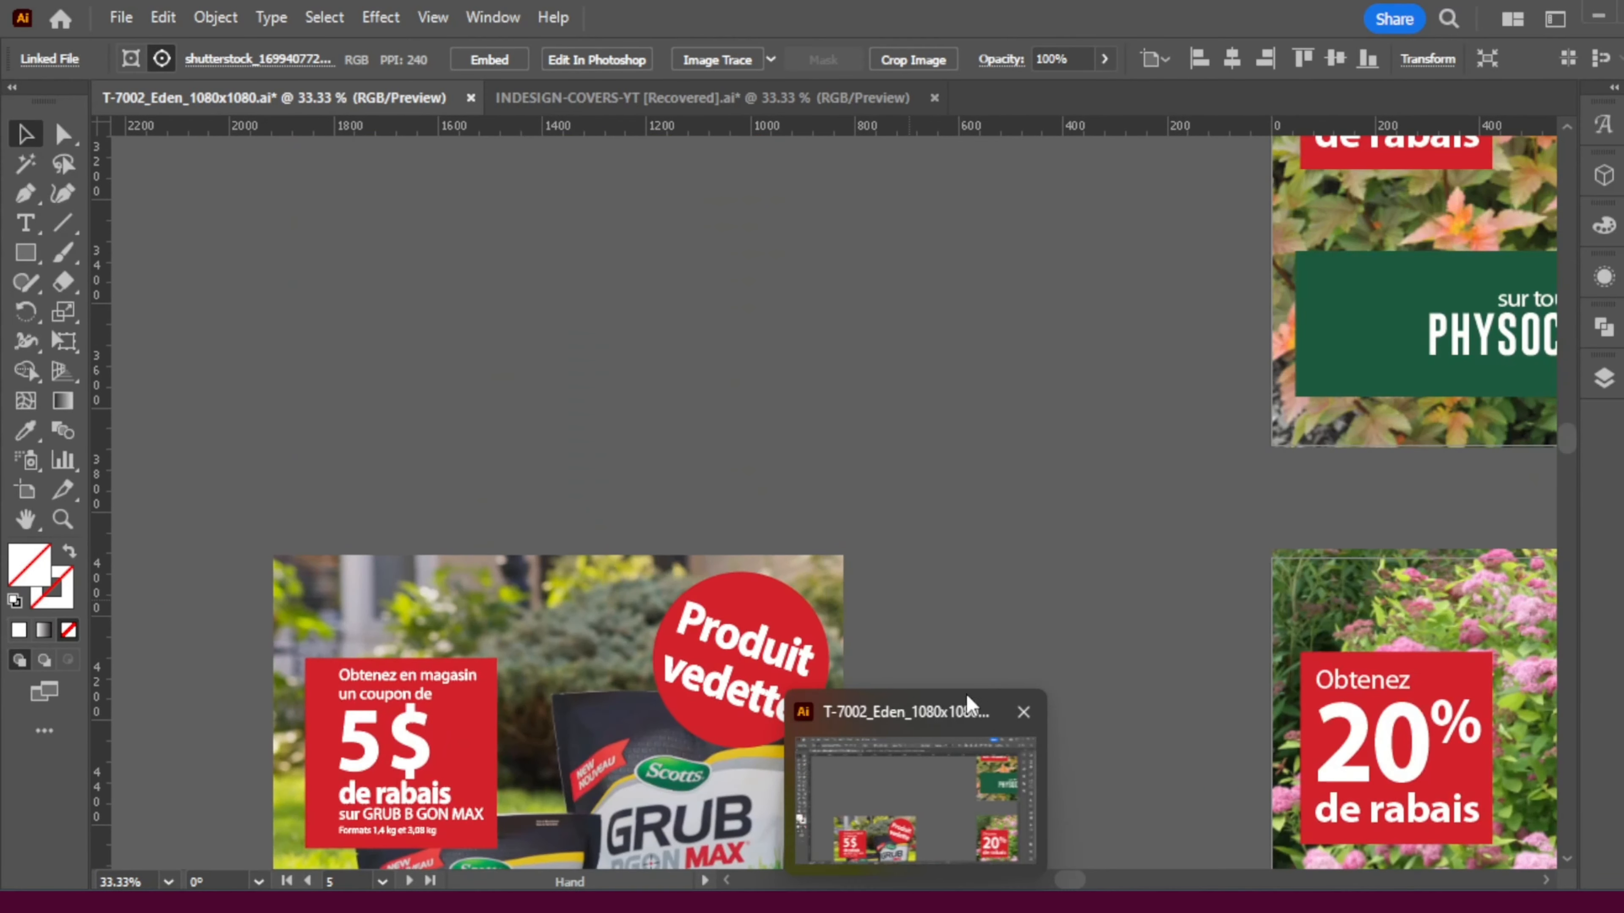
pyautogui.hscroll(5, 838, 475)
pyautogui.scroll(-6, 753, 664)
pyautogui.hscroll(-3, 754, 664)
pyautogui.scroll(-15, 753, 665)
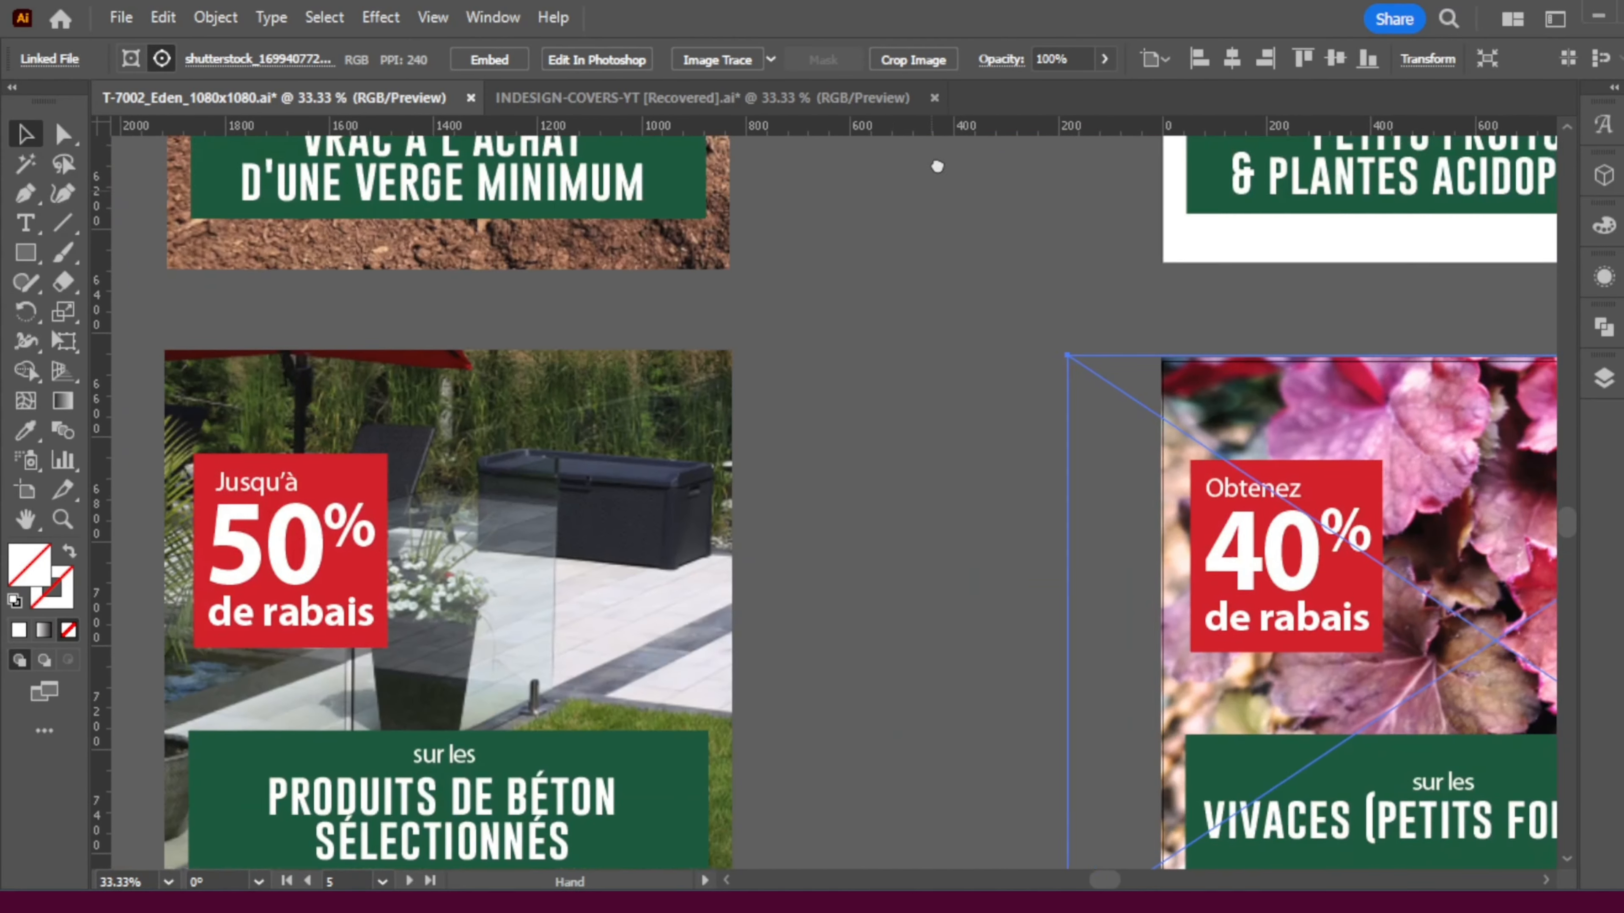
pyautogui.scroll(-8, 890, 420)
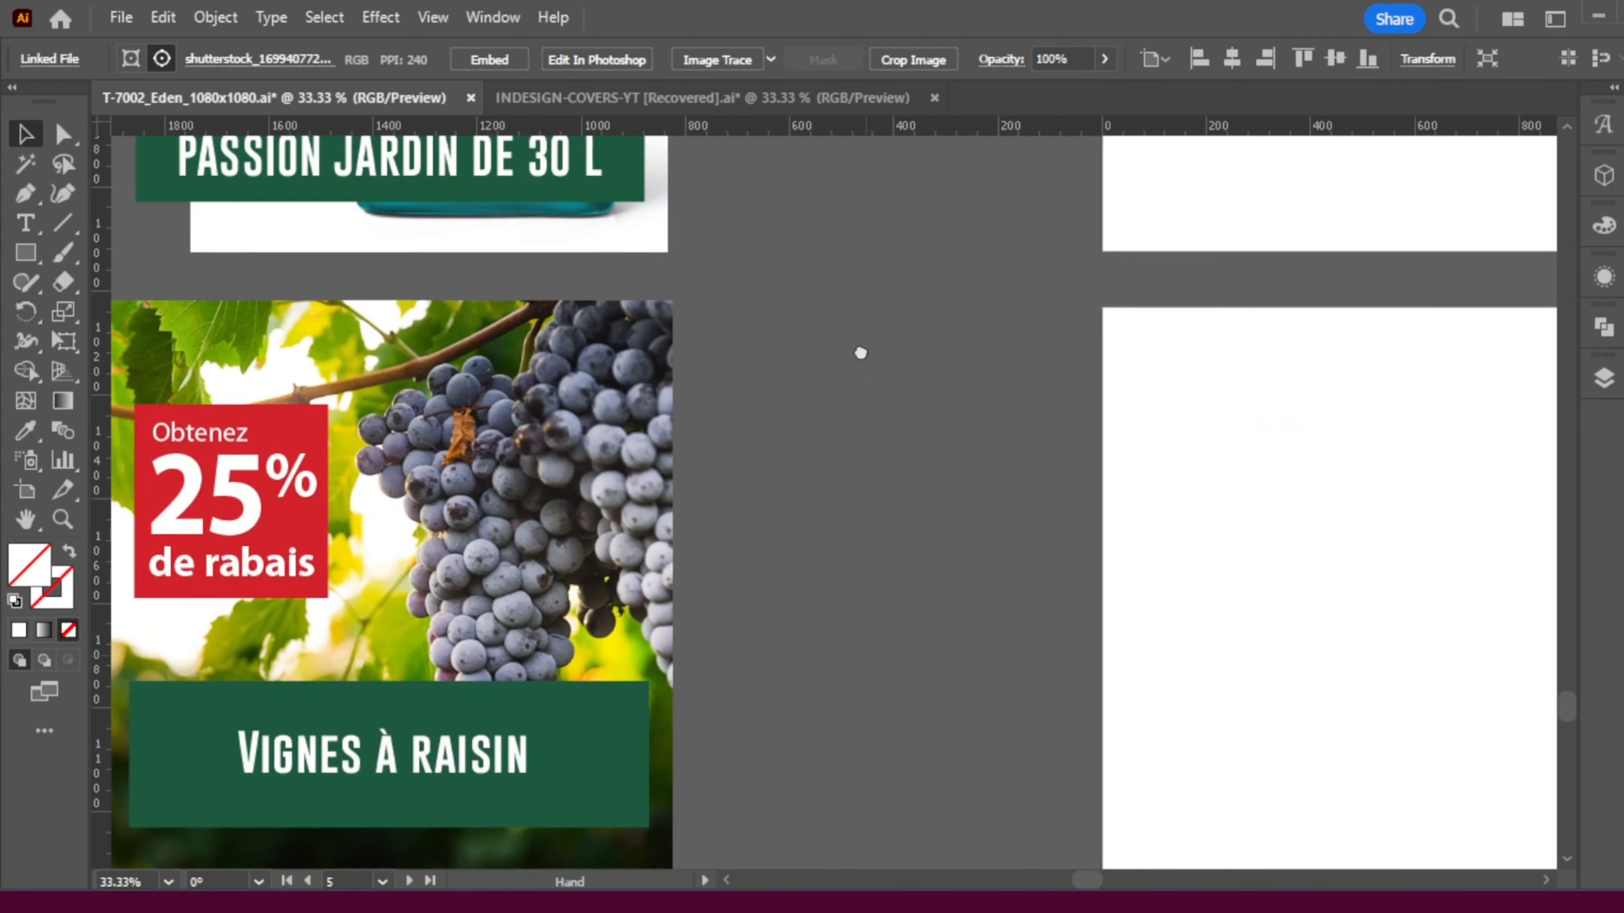
pyautogui.scroll(10, 855, 258)
pyautogui.hscroll(2, 851, 334)
pyautogui.scroll(10, 764, 629)
pyautogui.hscroll(3, 715, 410)
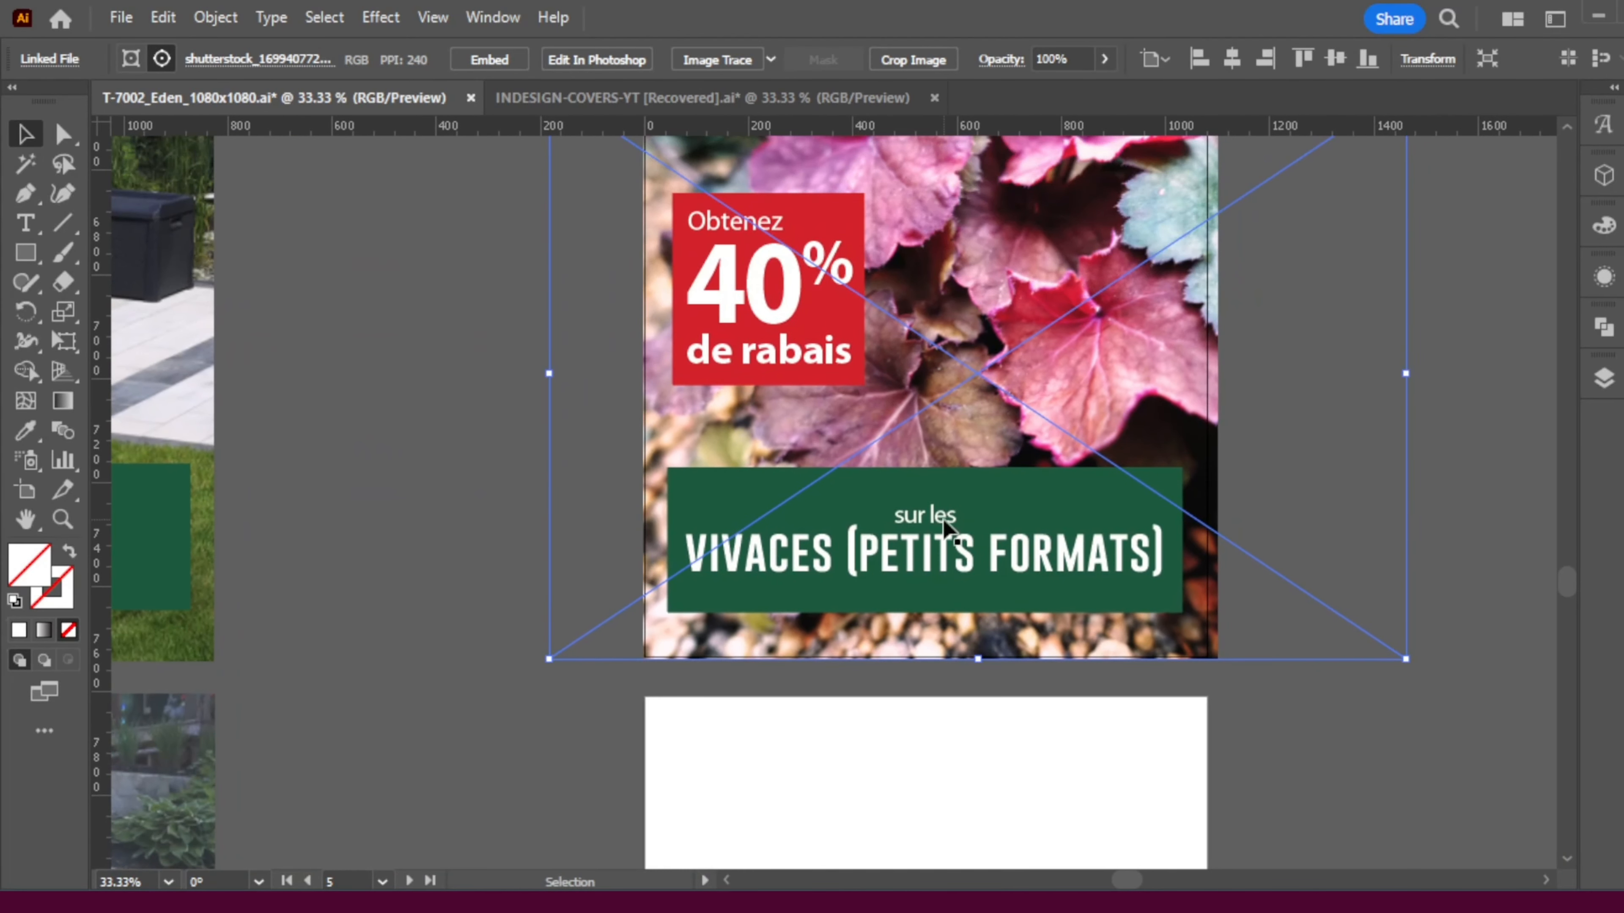
# - Duplicate the "sur les" line below the green banner and change the copy's text to "Formats 13 cm et moins"
pyautogui.click(944, 527)
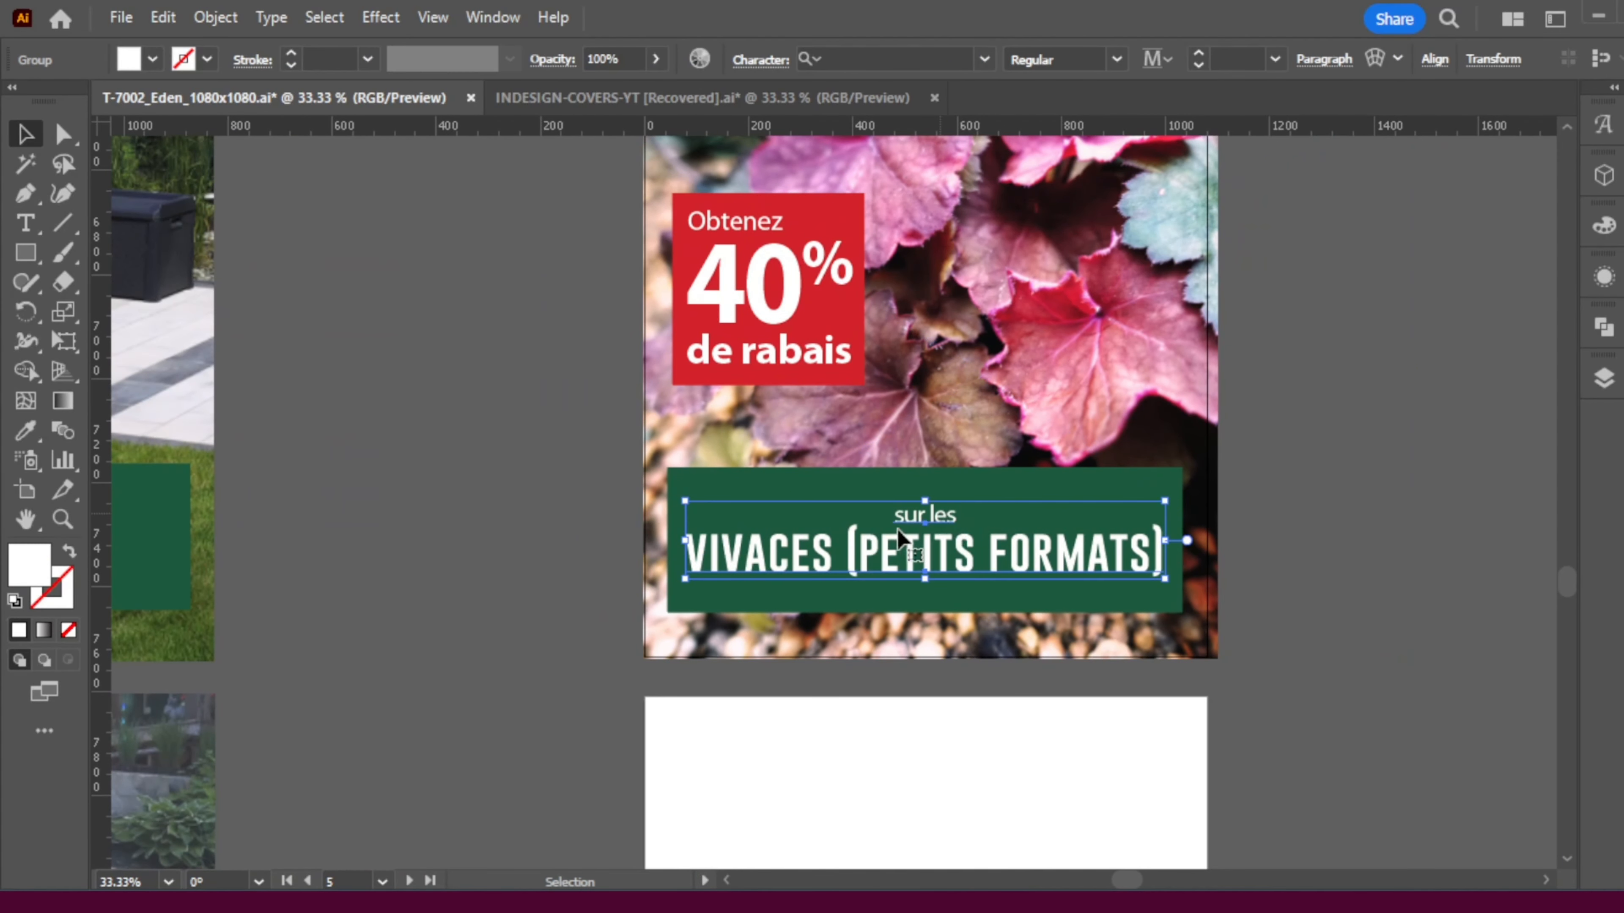
pyautogui.click(388, 485)
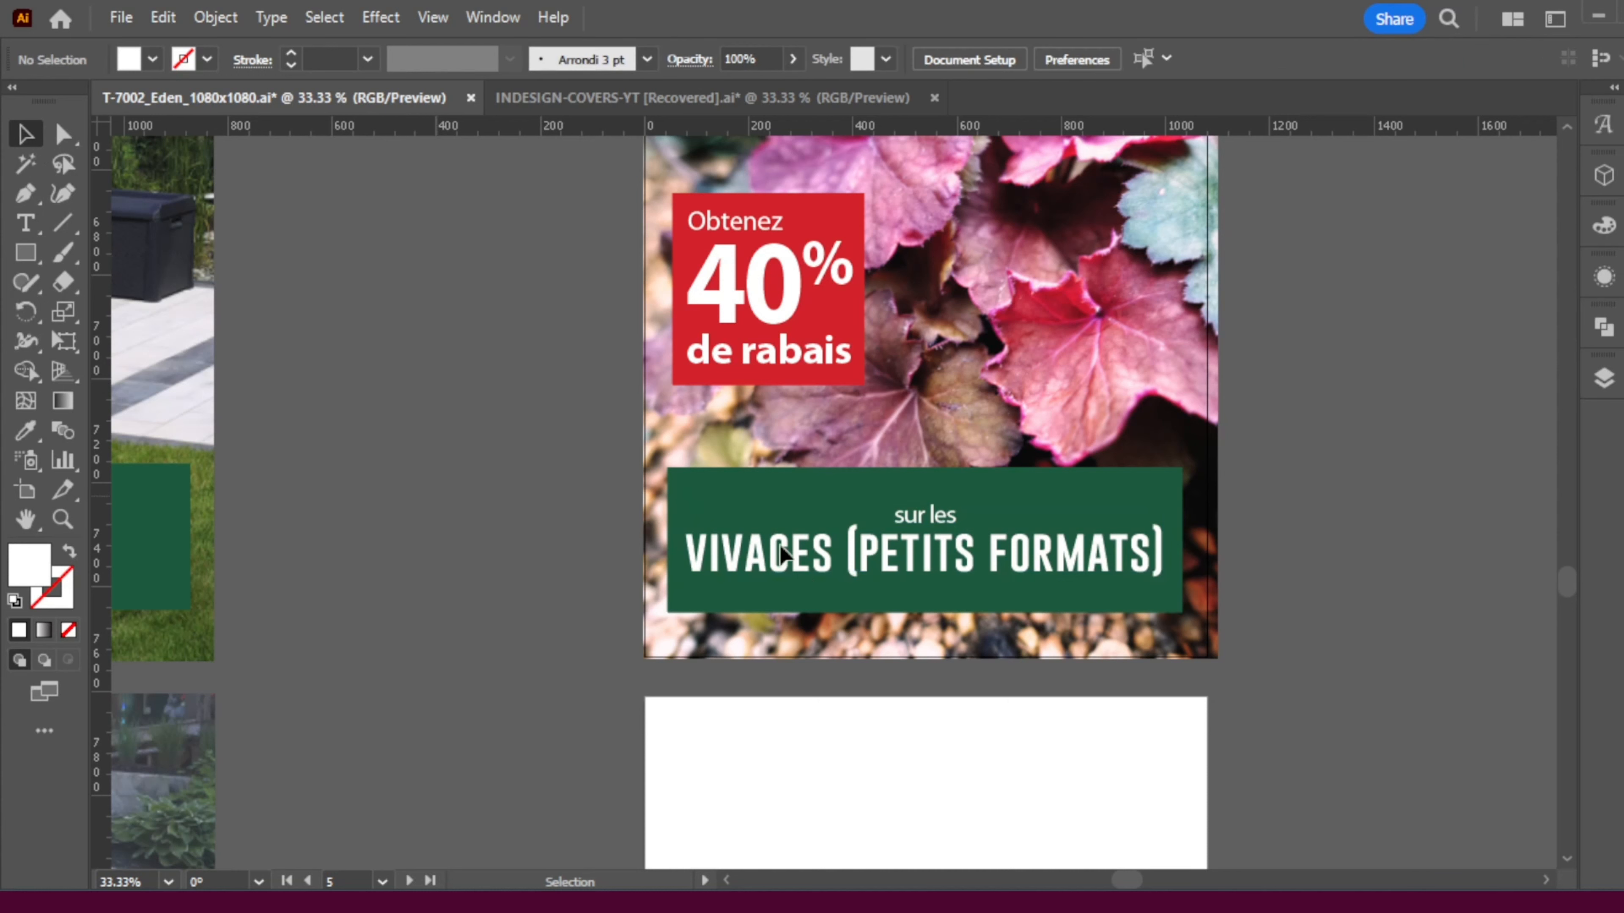
pyautogui.doubleClick(916, 523)
pyautogui.click(914, 521)
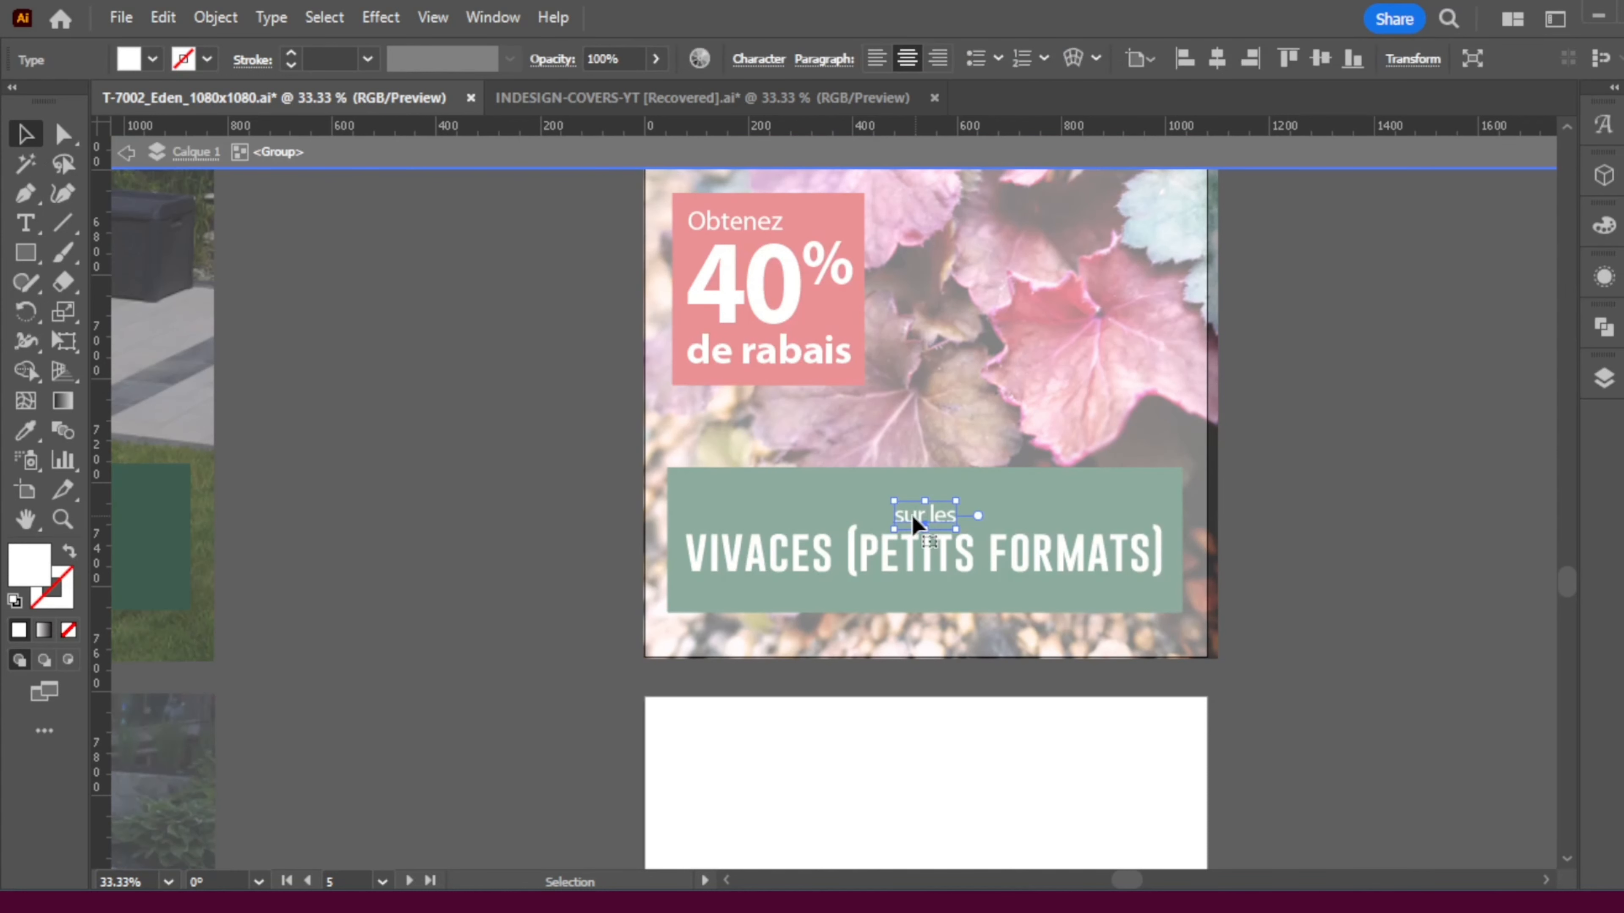
pyautogui.doubleClick(514, 497)
pyautogui.moveTo(925, 515); pyautogui.dragTo(945, 631)
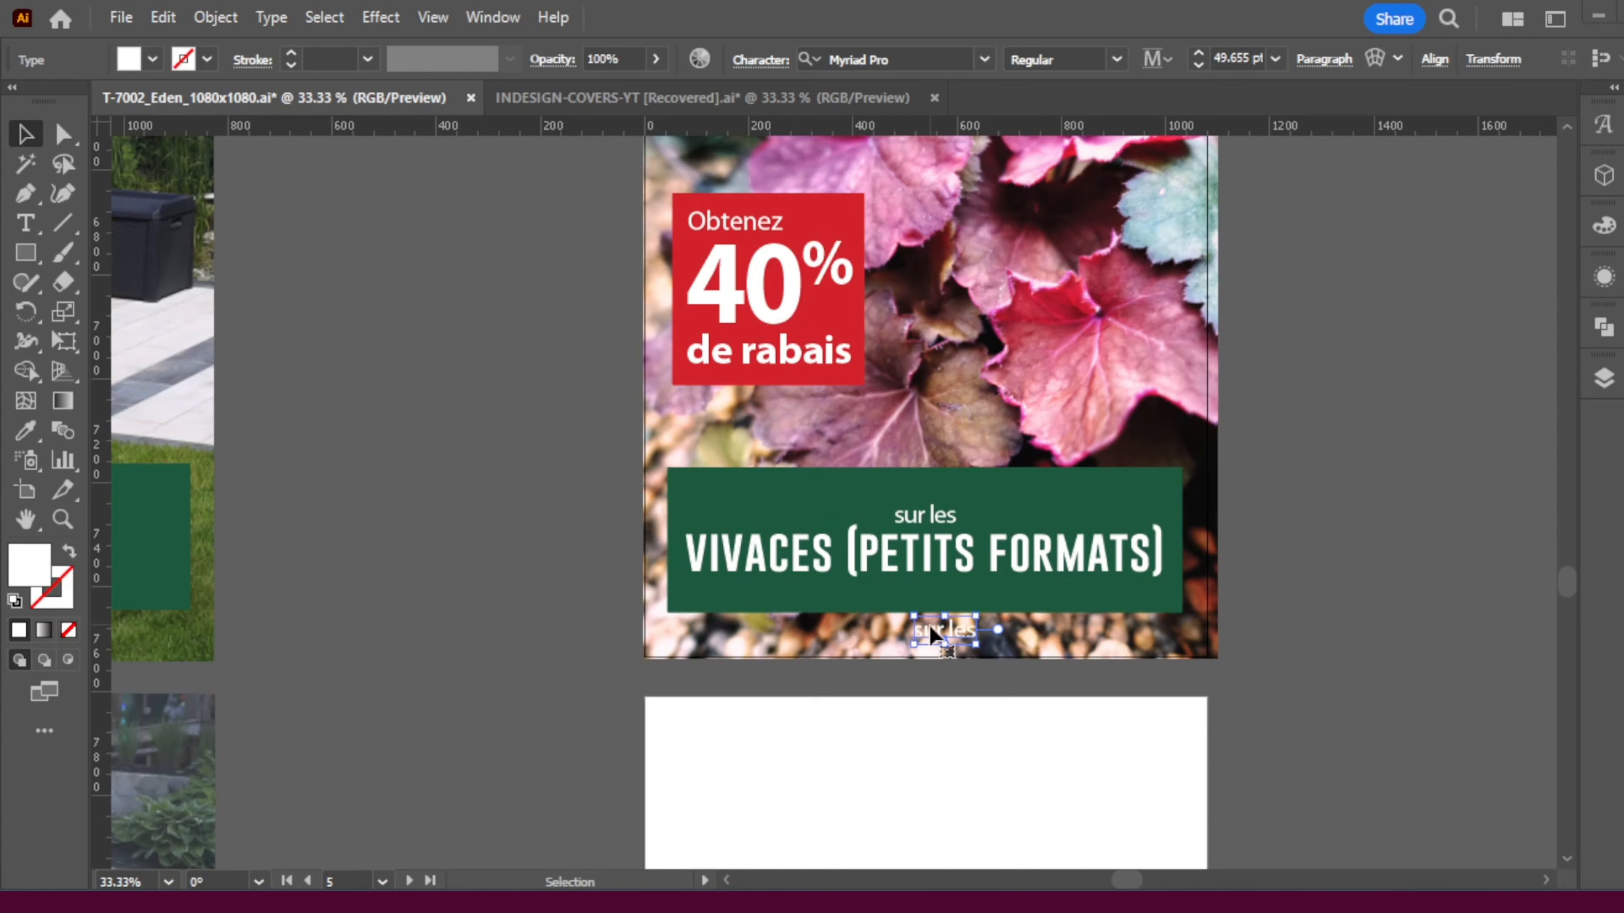
pyautogui.tripleClick(939, 632)
pyautogui.write('Formats 13 cm et moins')
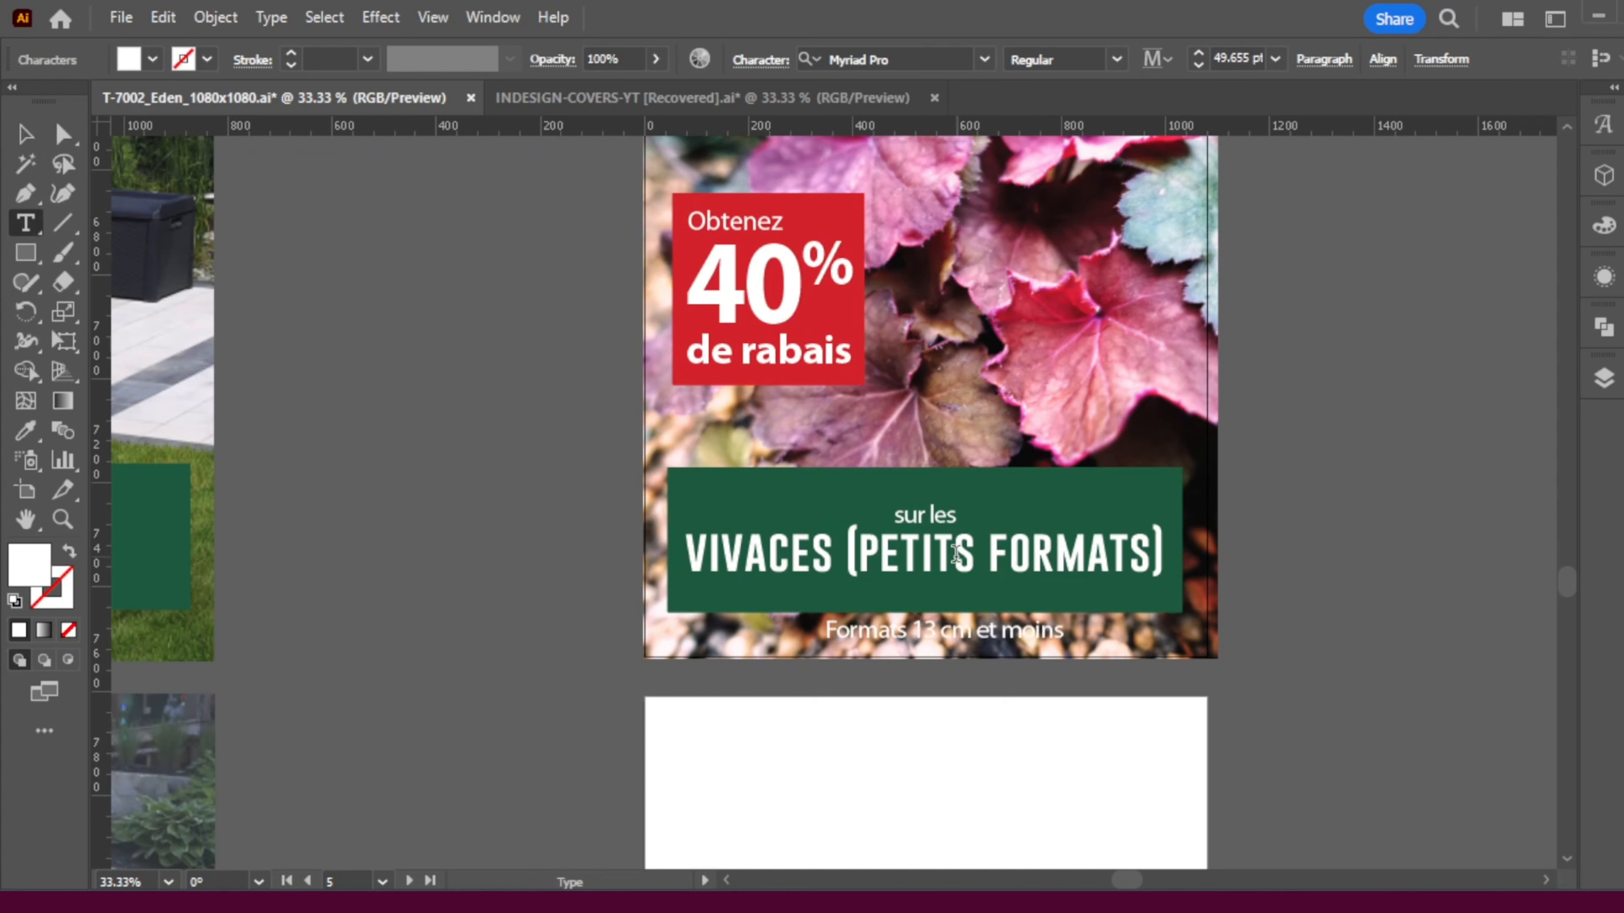
pyautogui.press('Escape')
# - Move the "Formats 13 cm et moins" line under the headline, group it with the banner texts and centre them vertically on the green banner
pyautogui.moveTo(940, 636); pyautogui.dragTo(928, 598)
pyautogui.keyDown('shift'); pyautogui.click(947, 543); pyautogui.keyUp('shift')
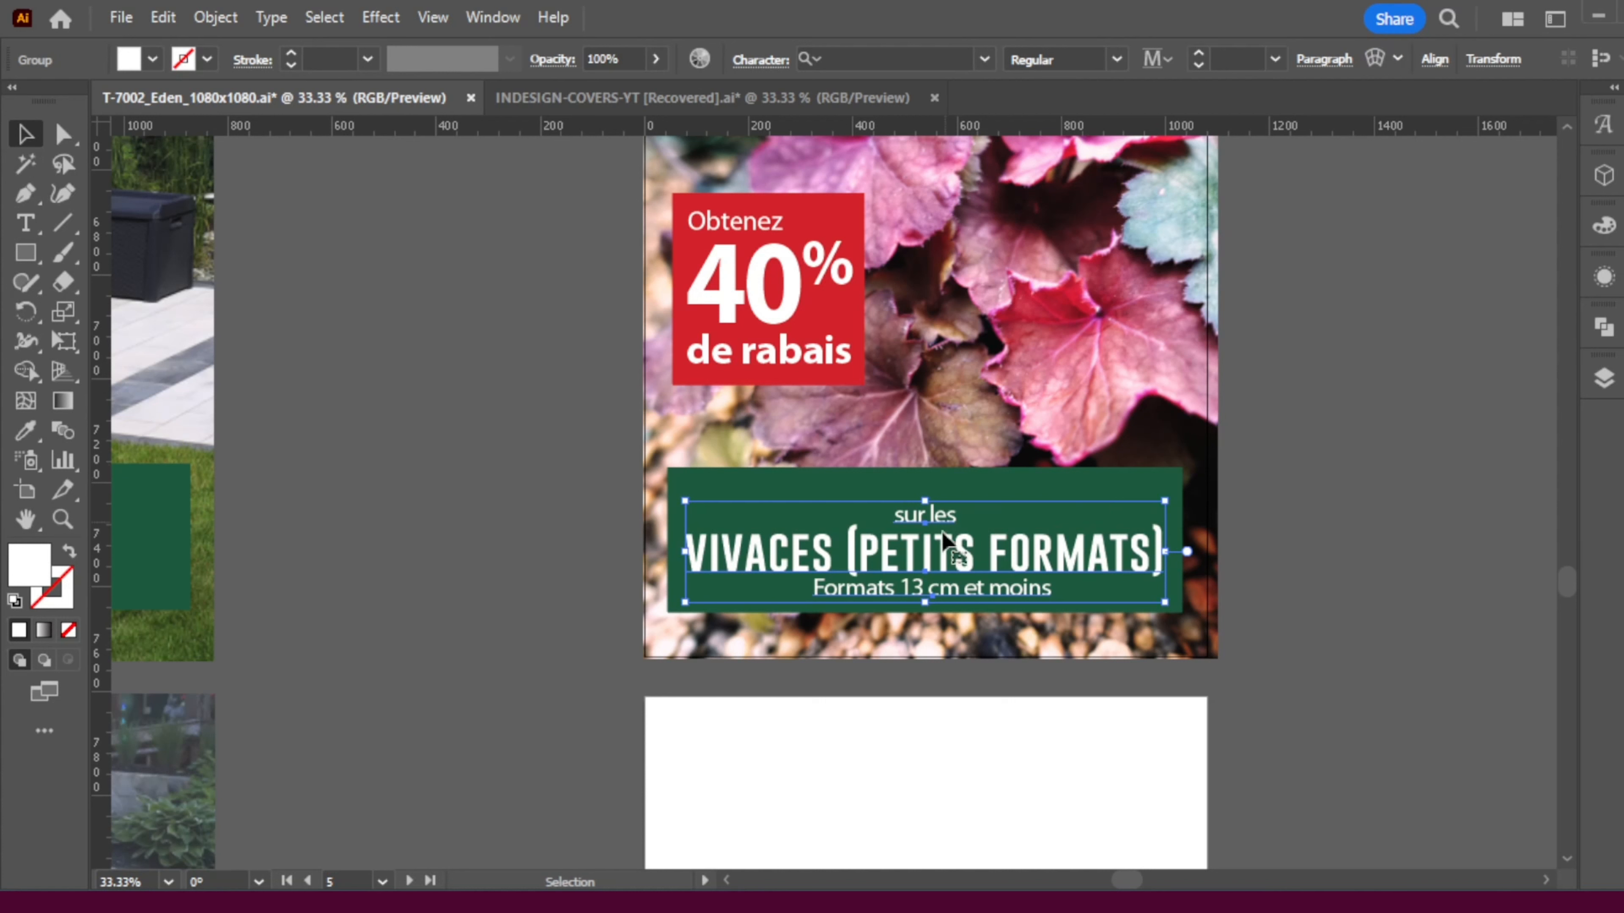
pyautogui.keyDown('shift'); pyautogui.click(960, 486); pyautogui.keyUp('shift')
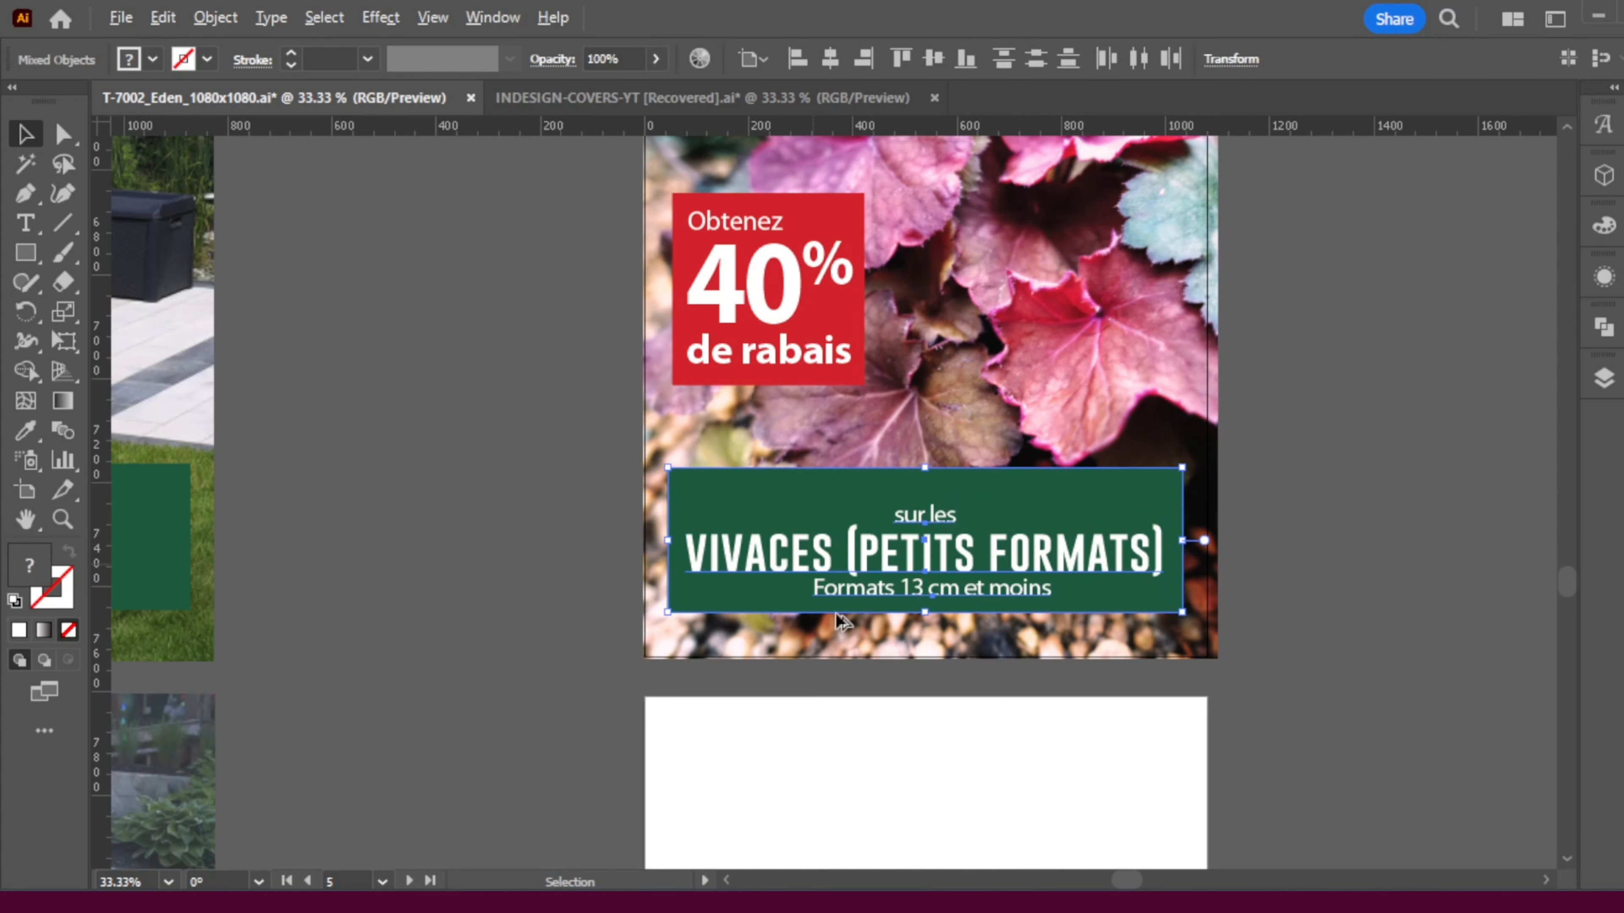
pyautogui.click(1059, 501)
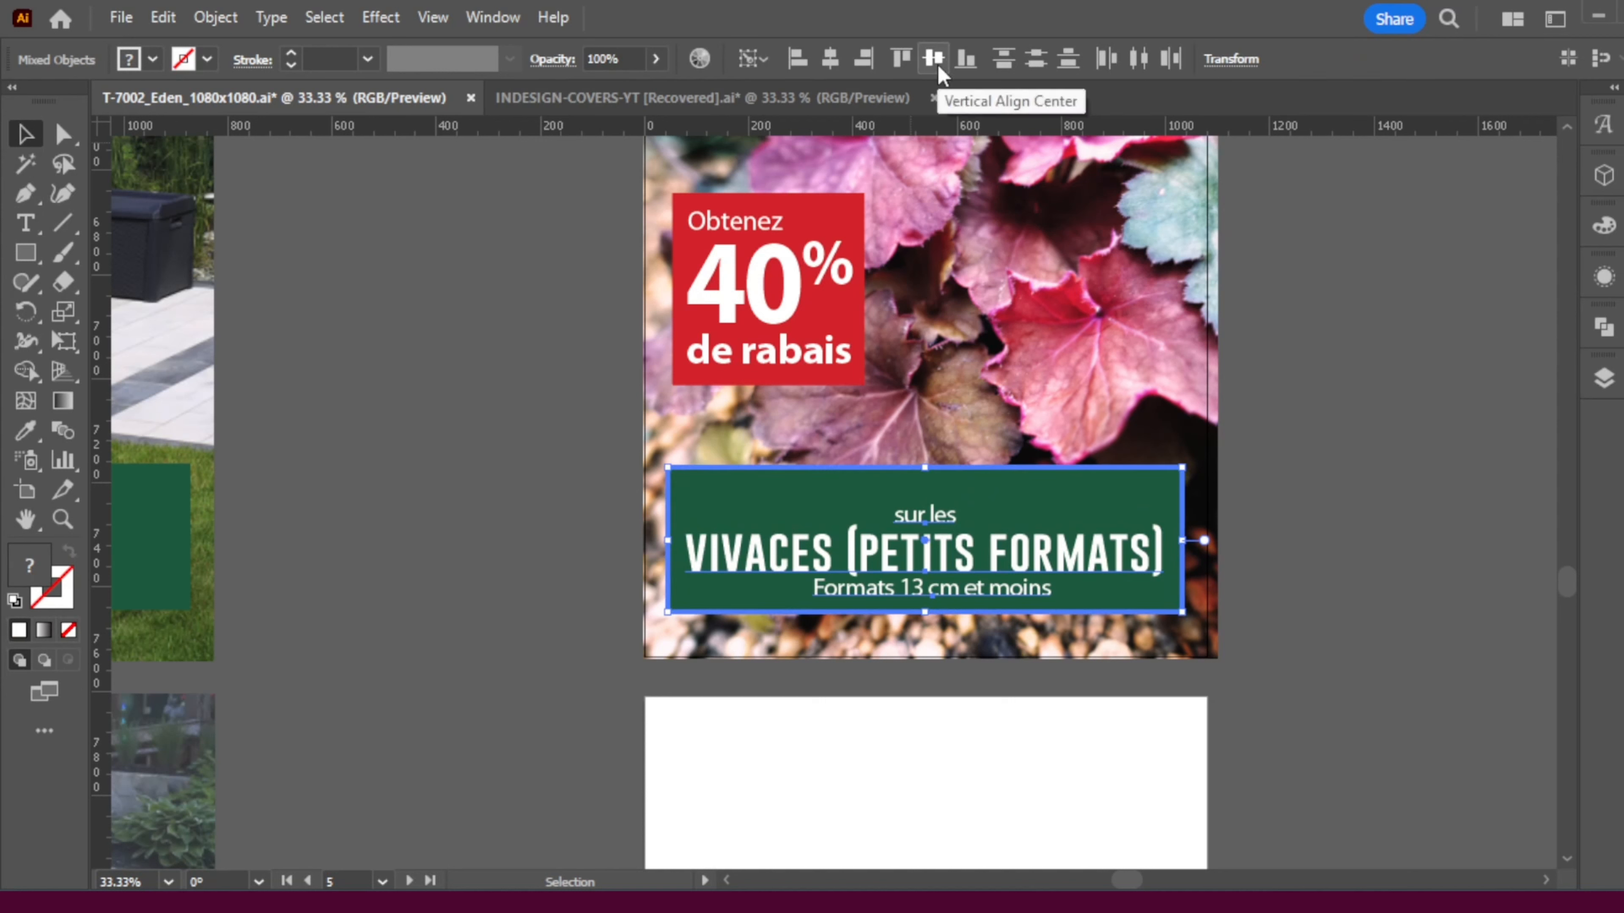
pyautogui.click(935, 59)
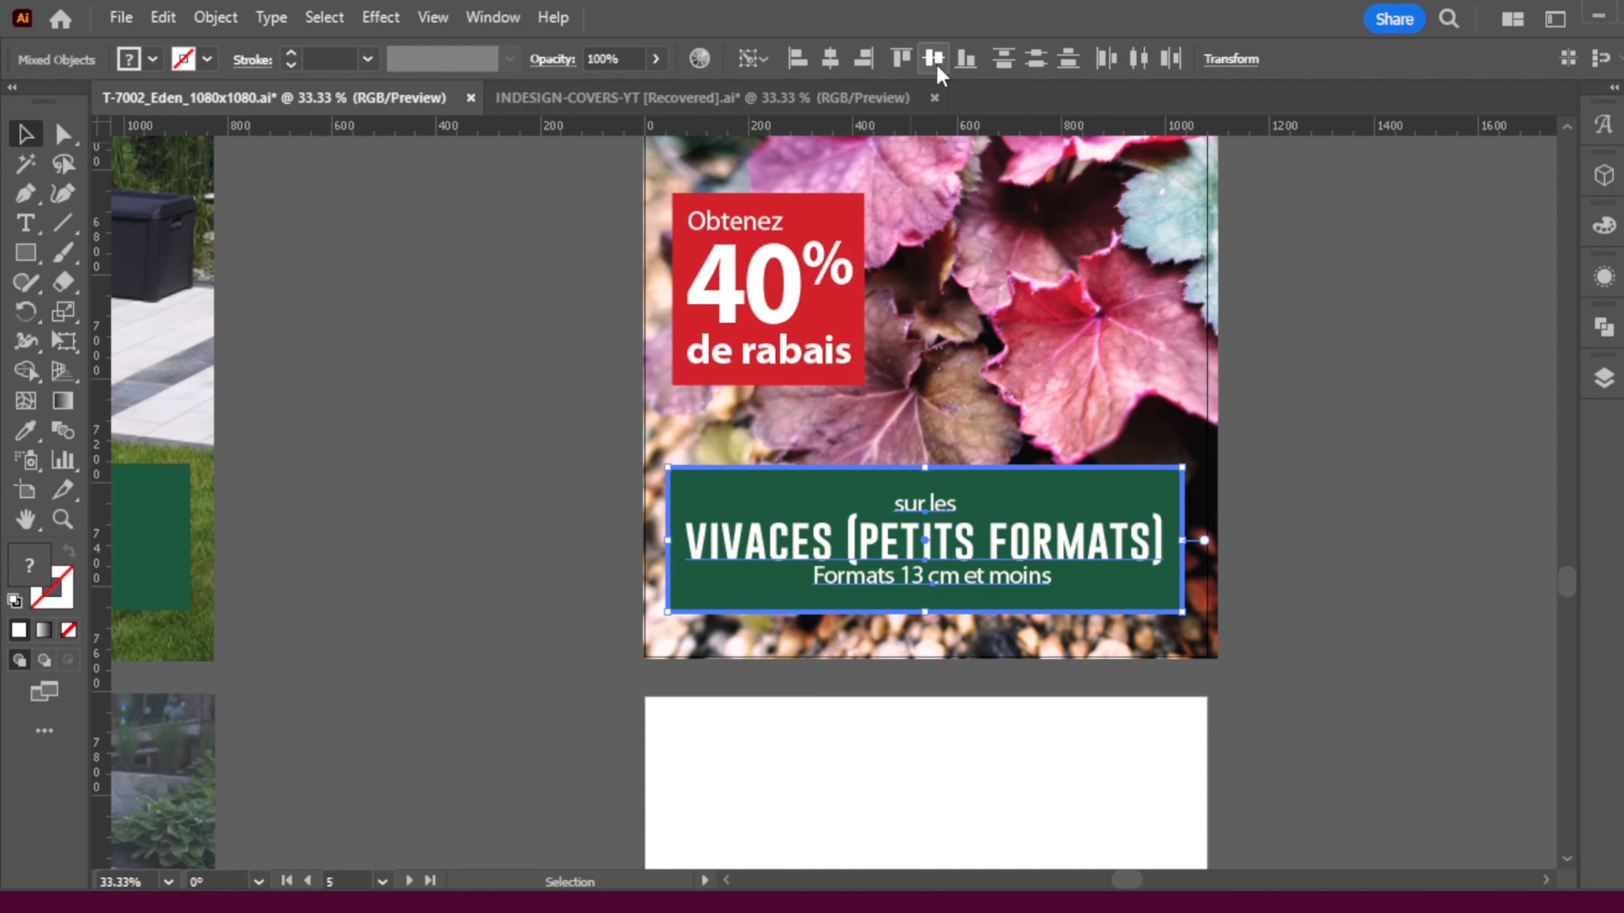
pyautogui.click(1376, 667)
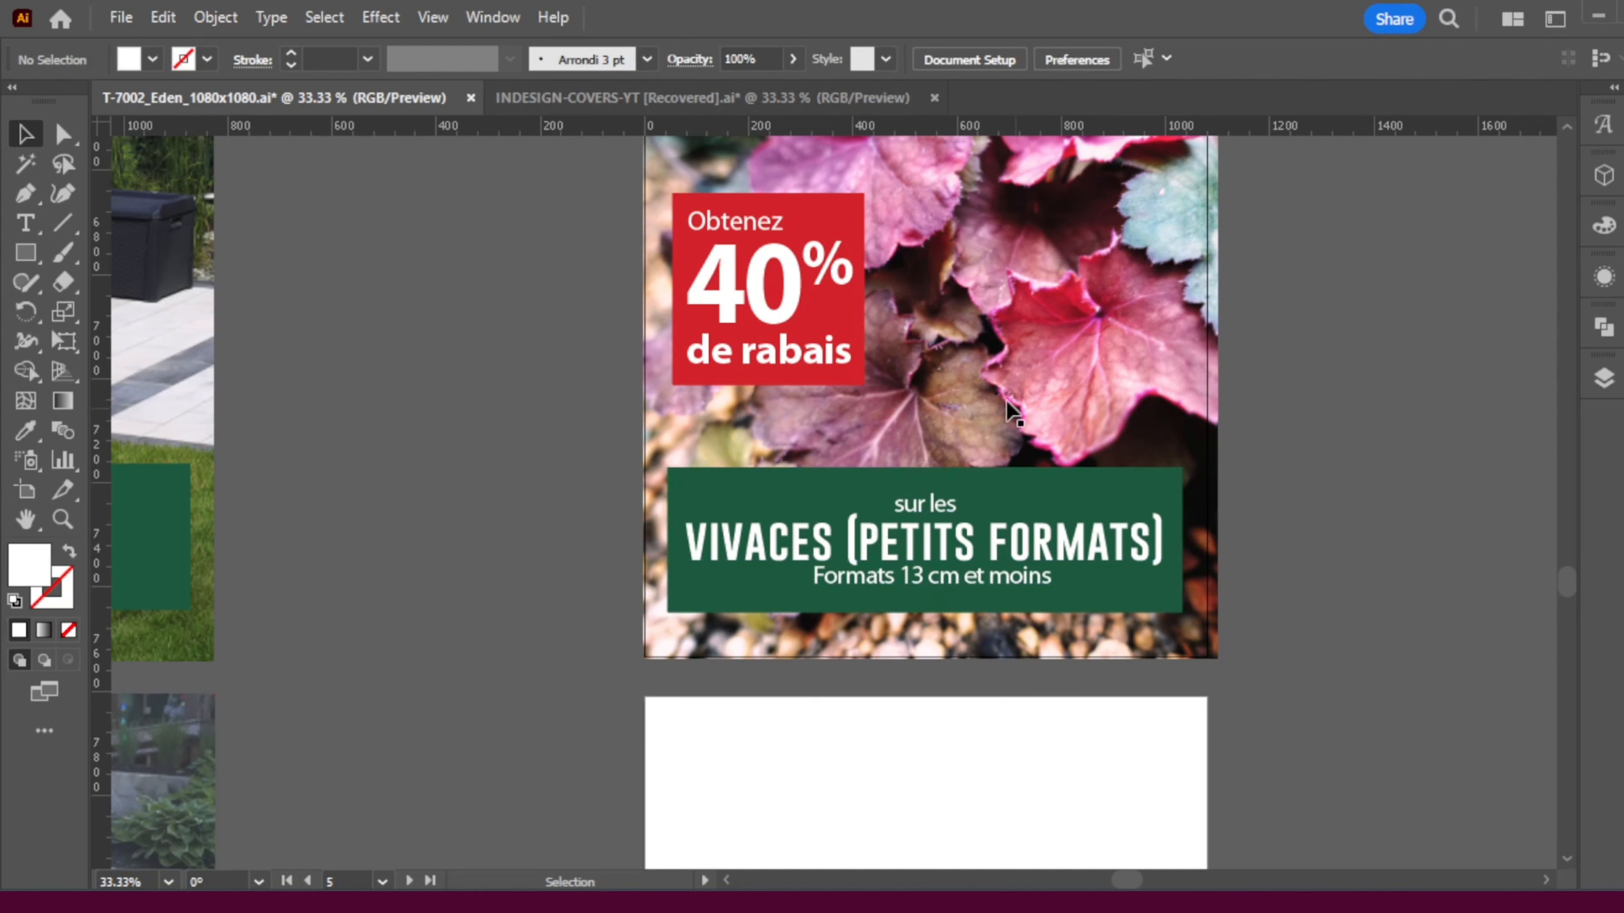
# - Centre the green banner and its grouped text horizontally on the leaf ad's artboard
pyautogui.click(965, 494)
pyautogui.keyDown('shift'); pyautogui.click(946, 548); pyautogui.keyUp('shift')
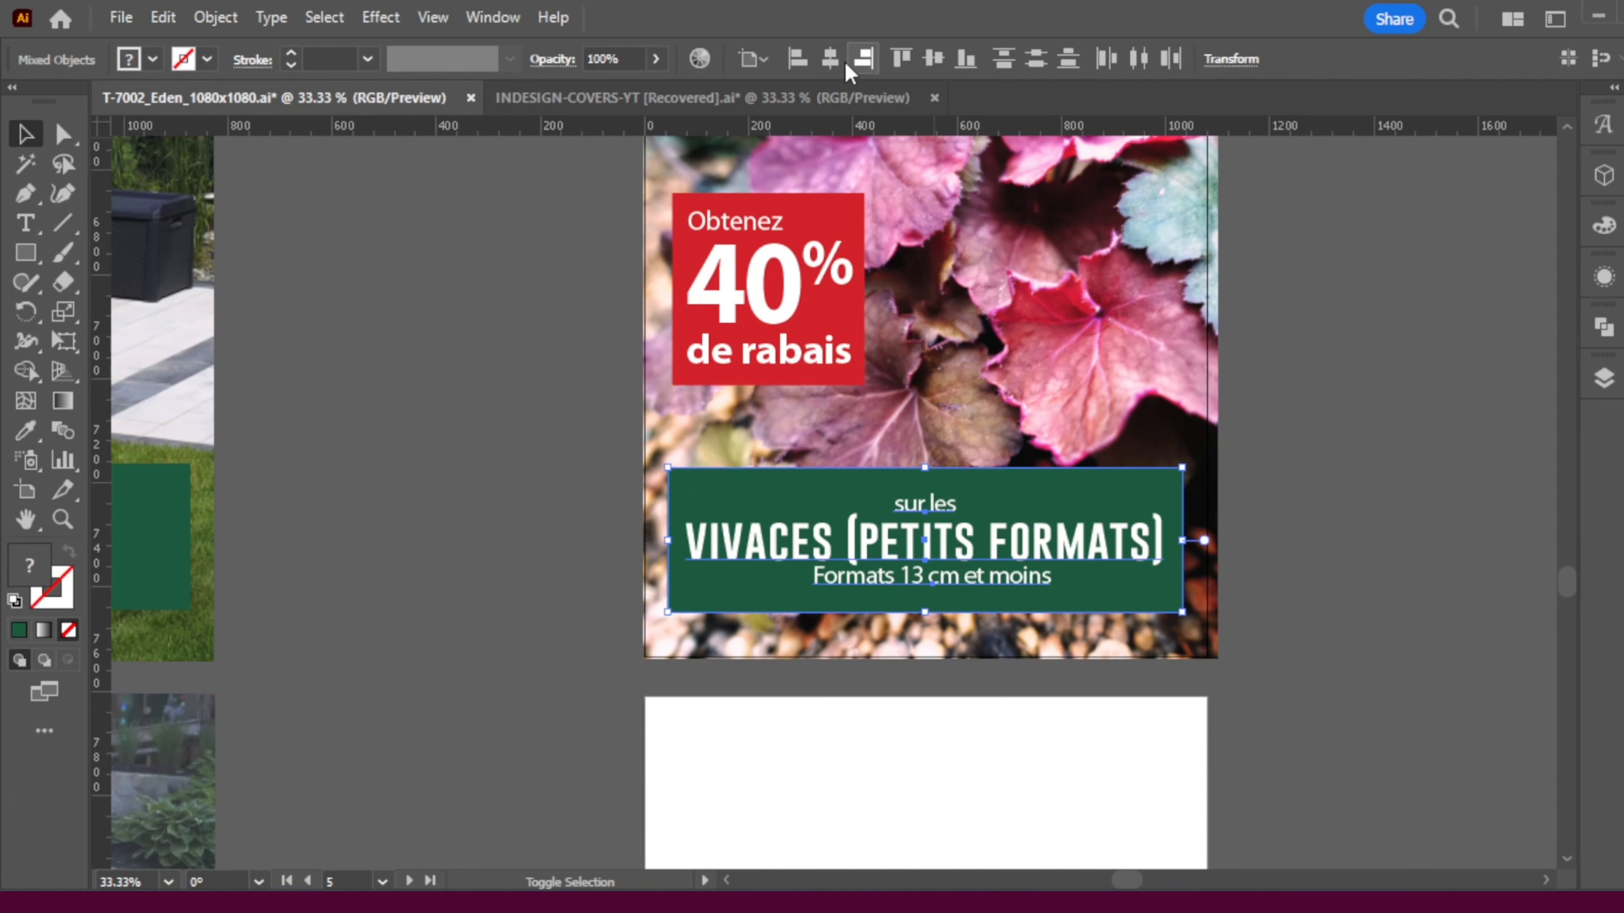
pyautogui.click(830, 59)
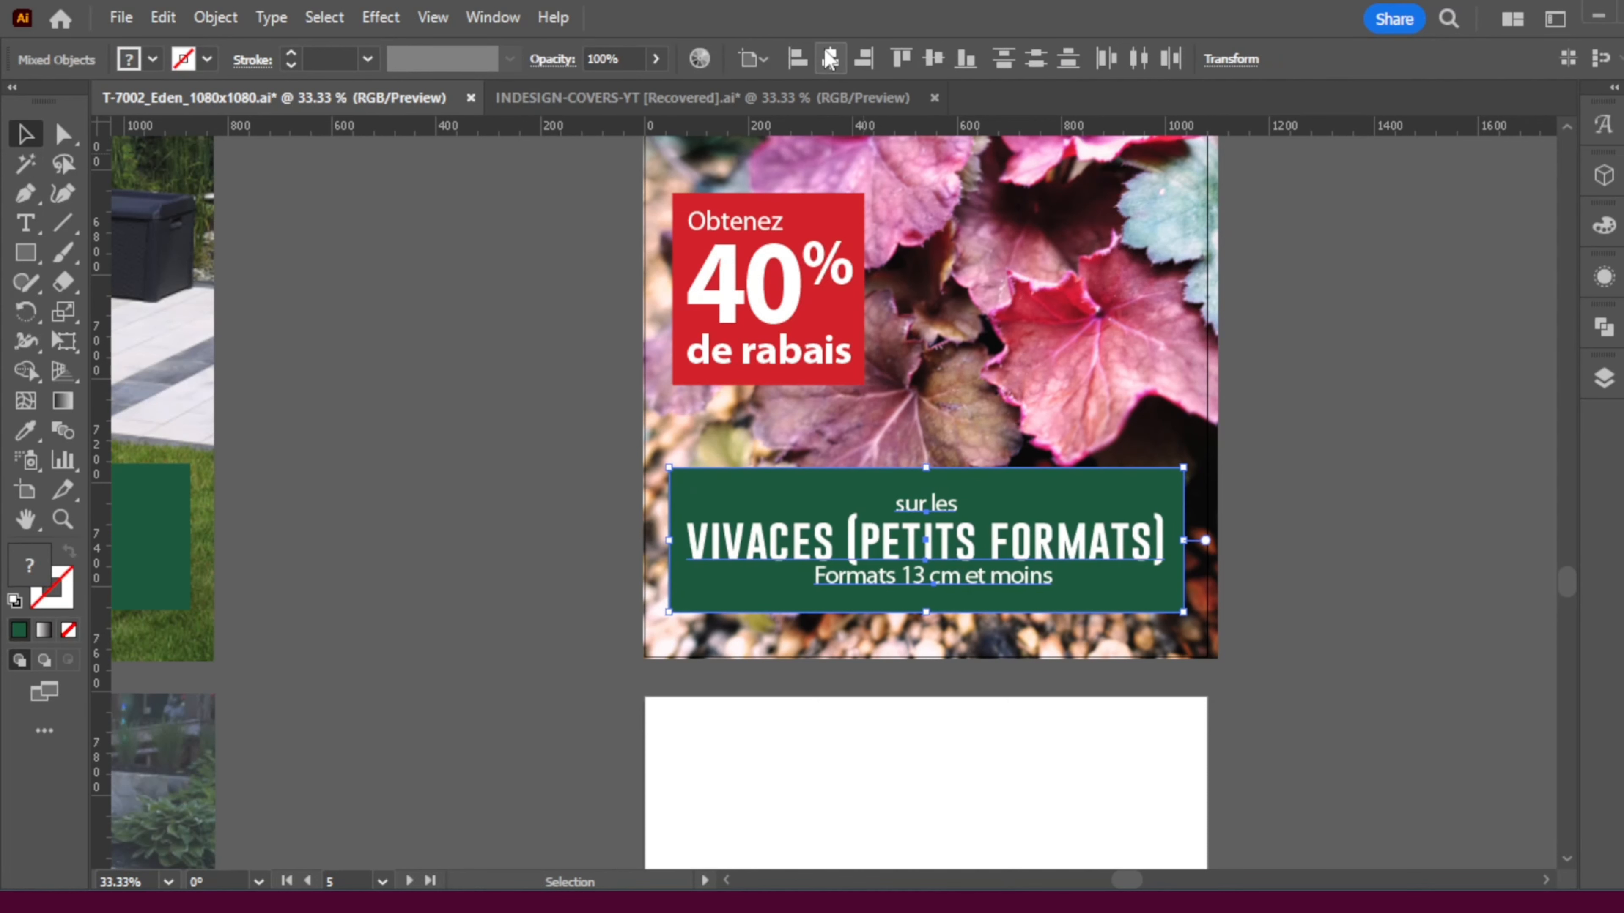
pyautogui.scroll(2, 884, 614)
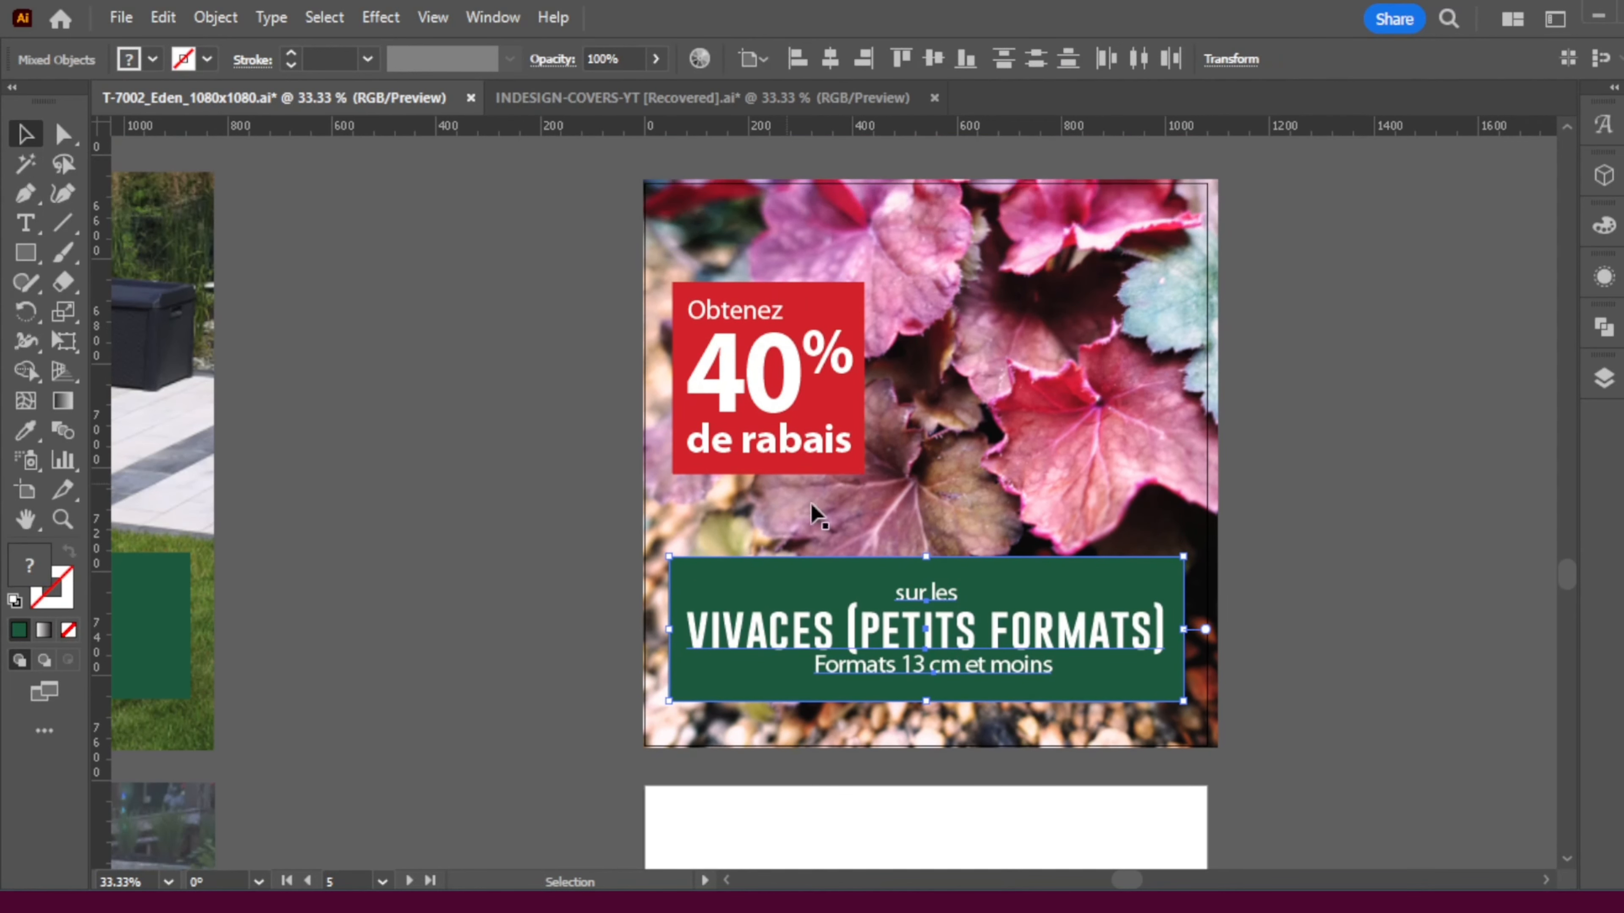
pyautogui.scroll(-3, 819, 518)
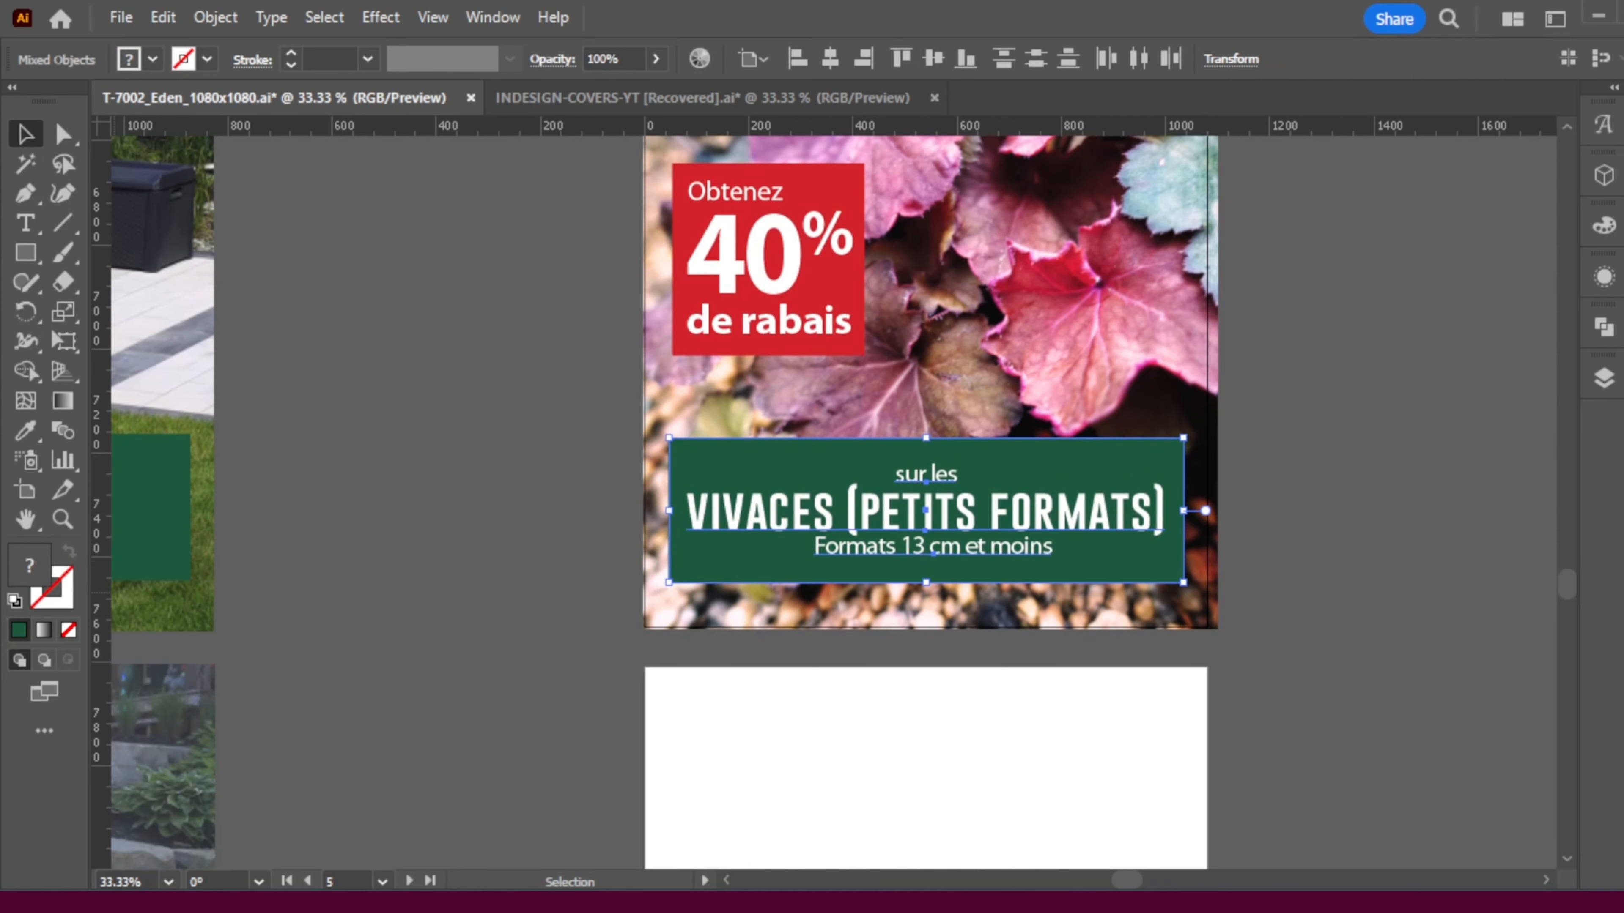
pyautogui.click(525, 380)
# - Copy the whole Vivaces ad and paste it in place on the empty artboard below
pyautogui.scroll(3, 526, 381)
pyautogui.moveTo(583, 202); pyautogui.dragTo(1296, 754)
pyautogui.scroll(-10, 1304, 762)
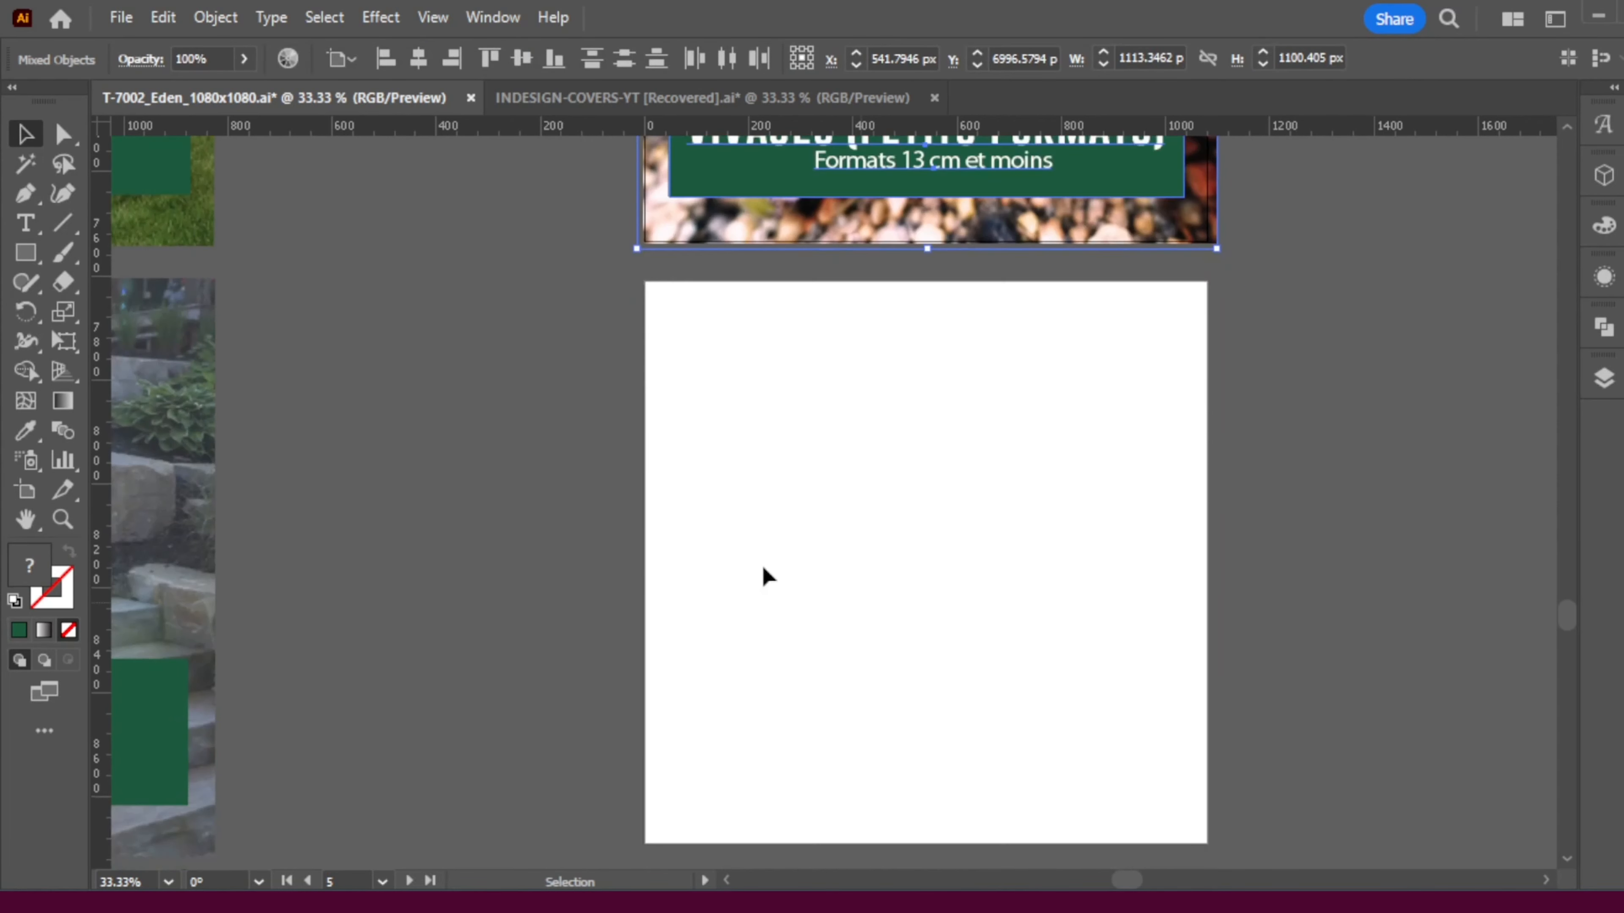
pyautogui.click(729, 556)
pyautogui.press('ctrl')
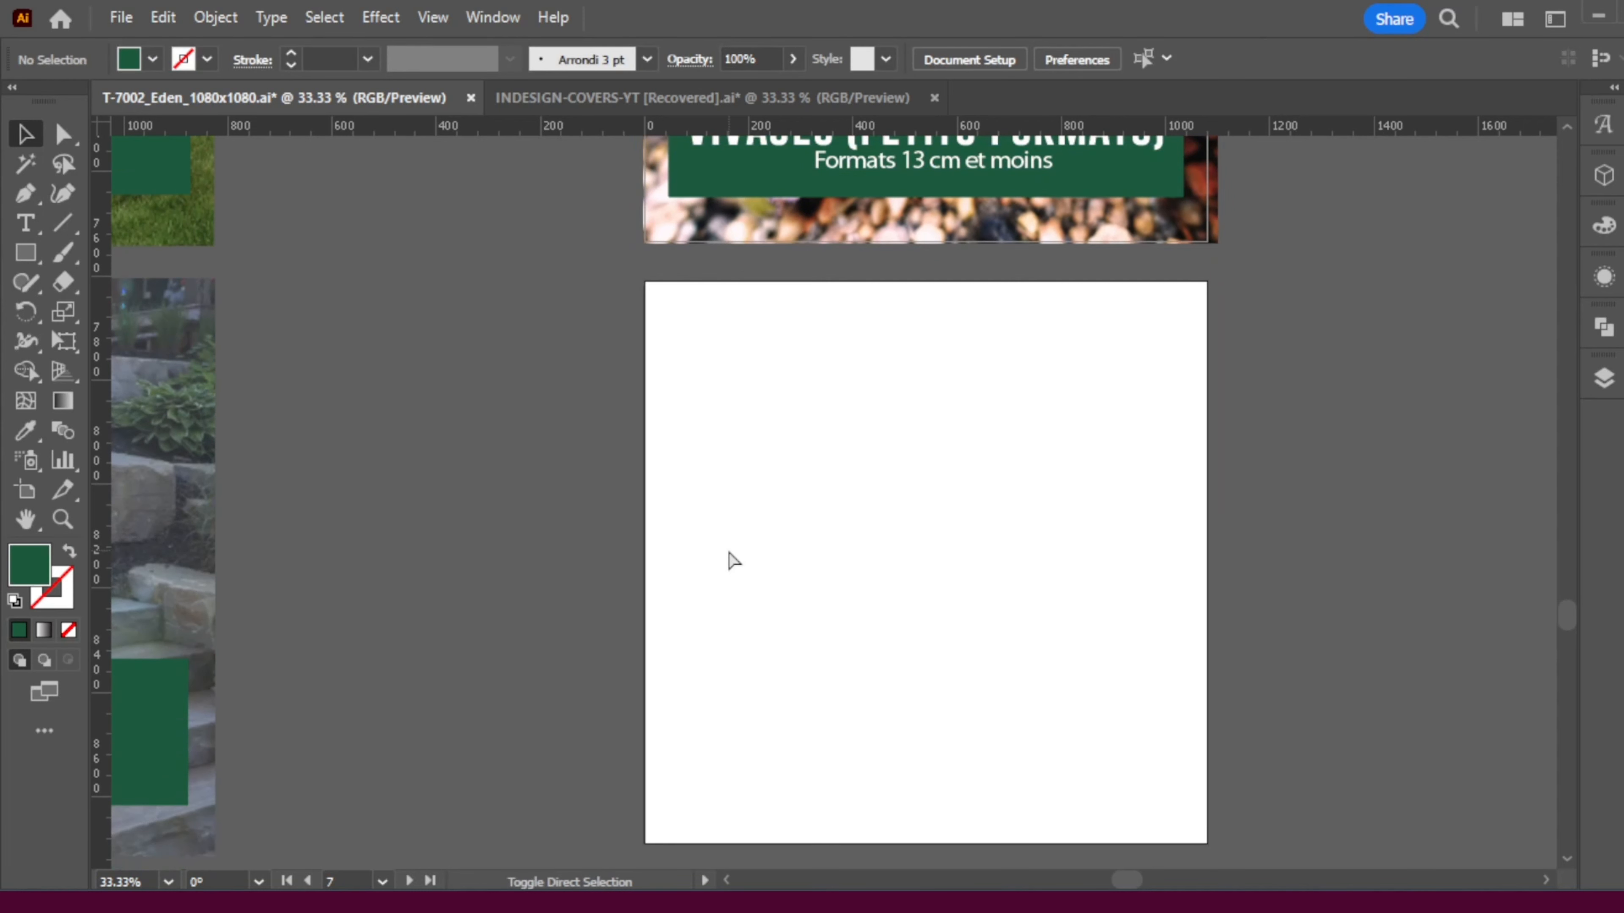
pyautogui.hotkey('ctrl', 'shift', 'v')
pyautogui.click(354, 249)
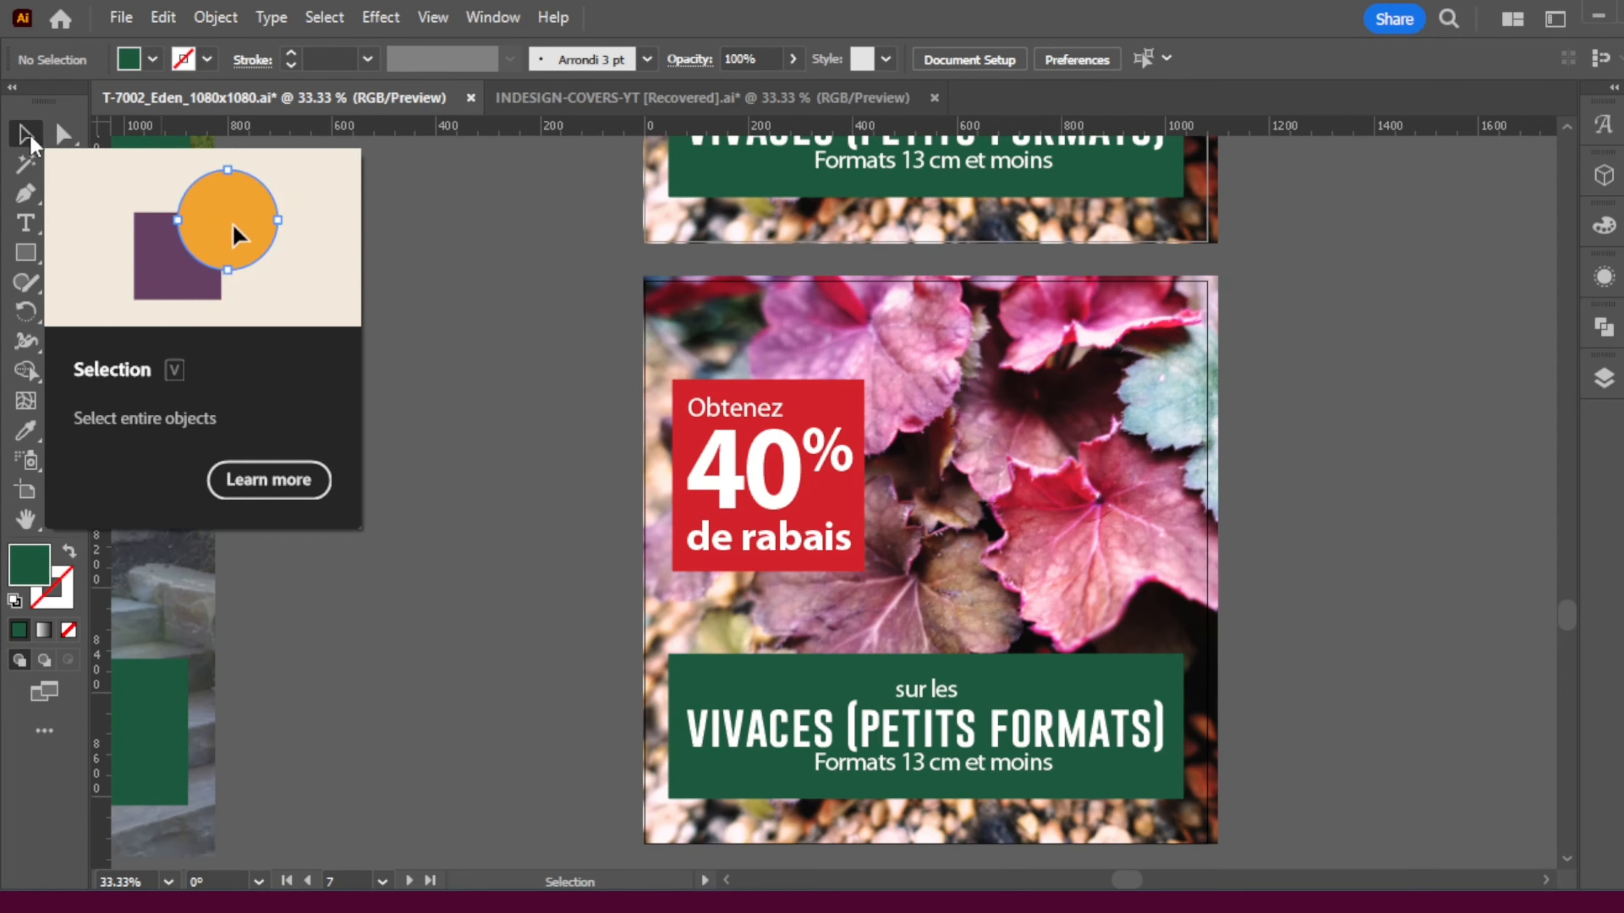
# - Relink the pasted ad's background photo to the hanging potted plant image and shift the photo to the left
pyautogui.click(63, 133)
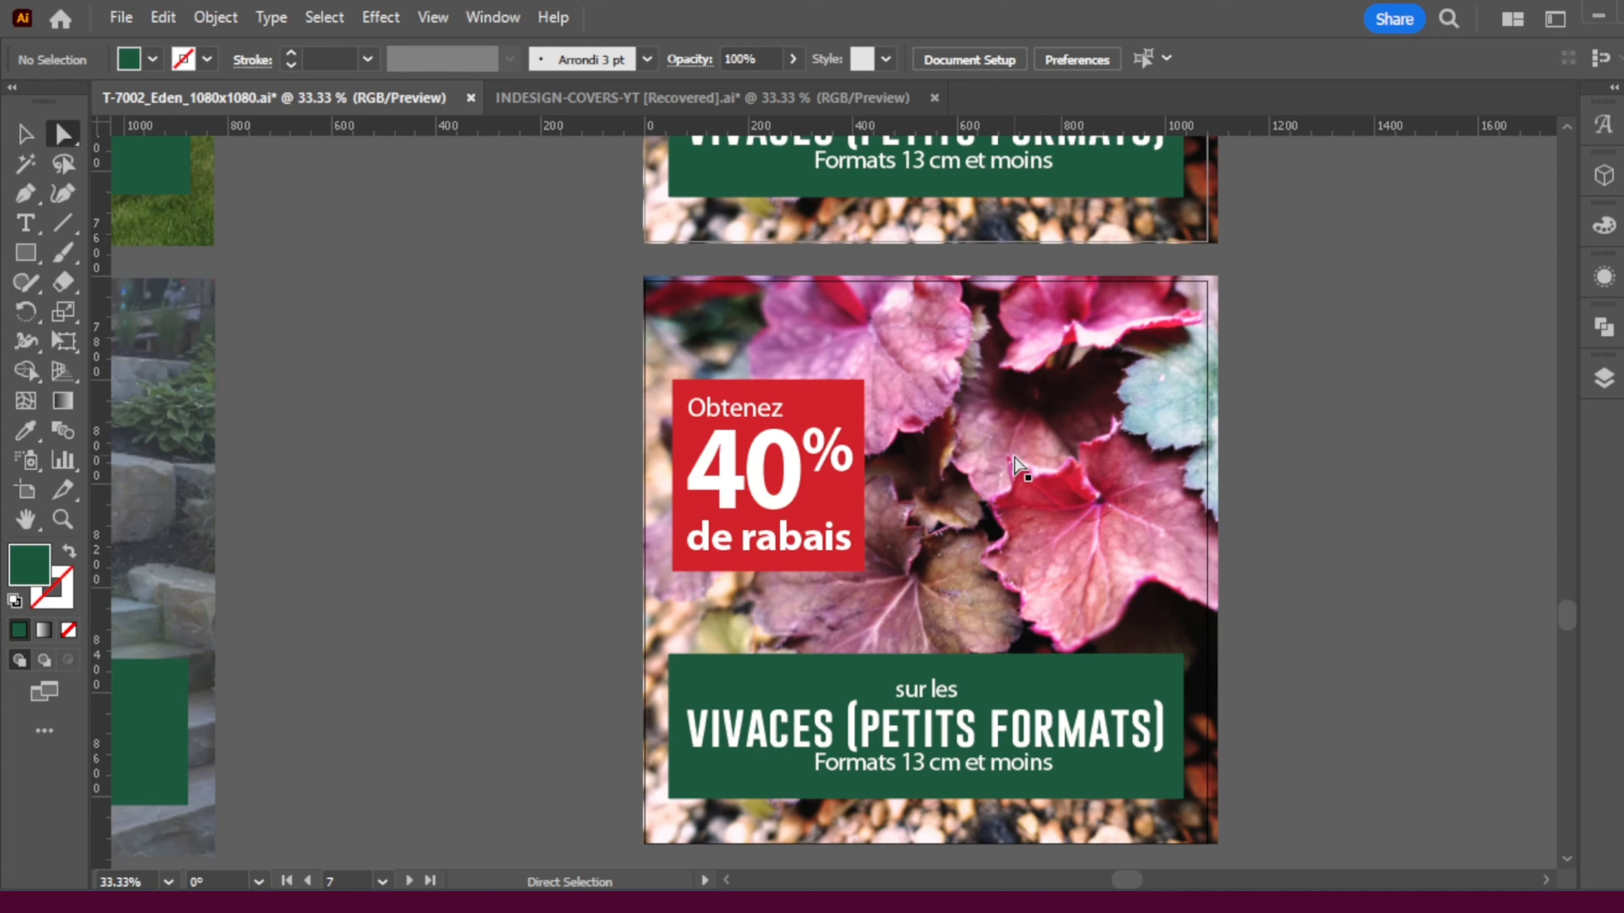
pyautogui.click(1015, 456)
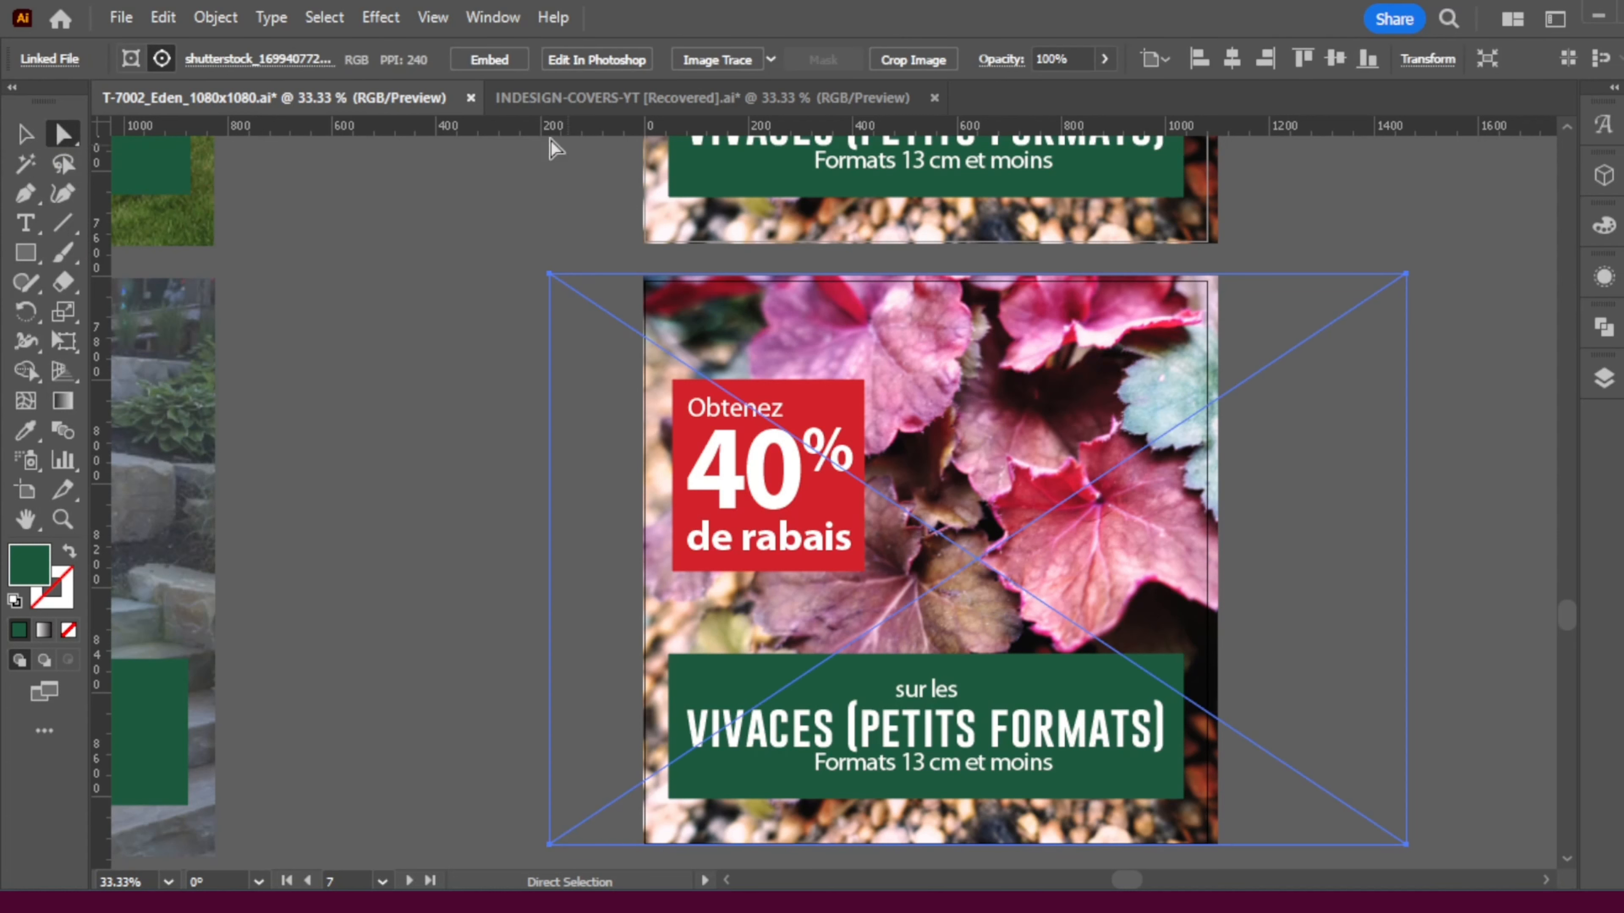
pyautogui.click(256, 60)
pyautogui.click(256, 109)
pyautogui.moveTo(988, 524); pyautogui.dragTo(889, 532)
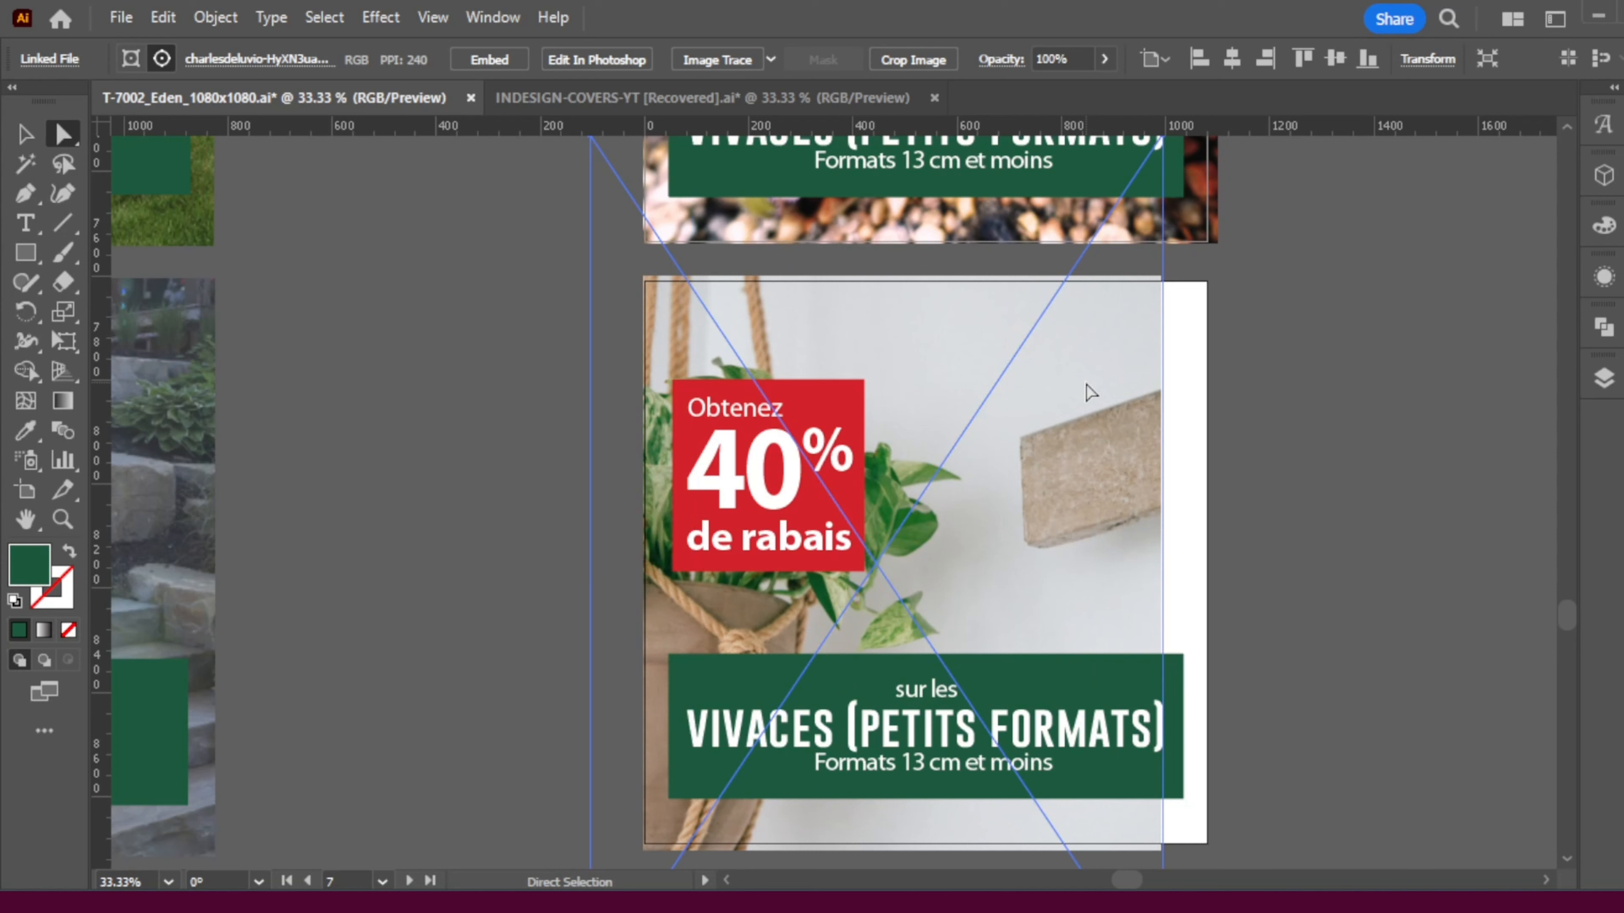
# - Reflect the hanging plant photo across the vertical axis so the pot sits opposite the red discount tag
pyautogui.rightClick(987, 435)
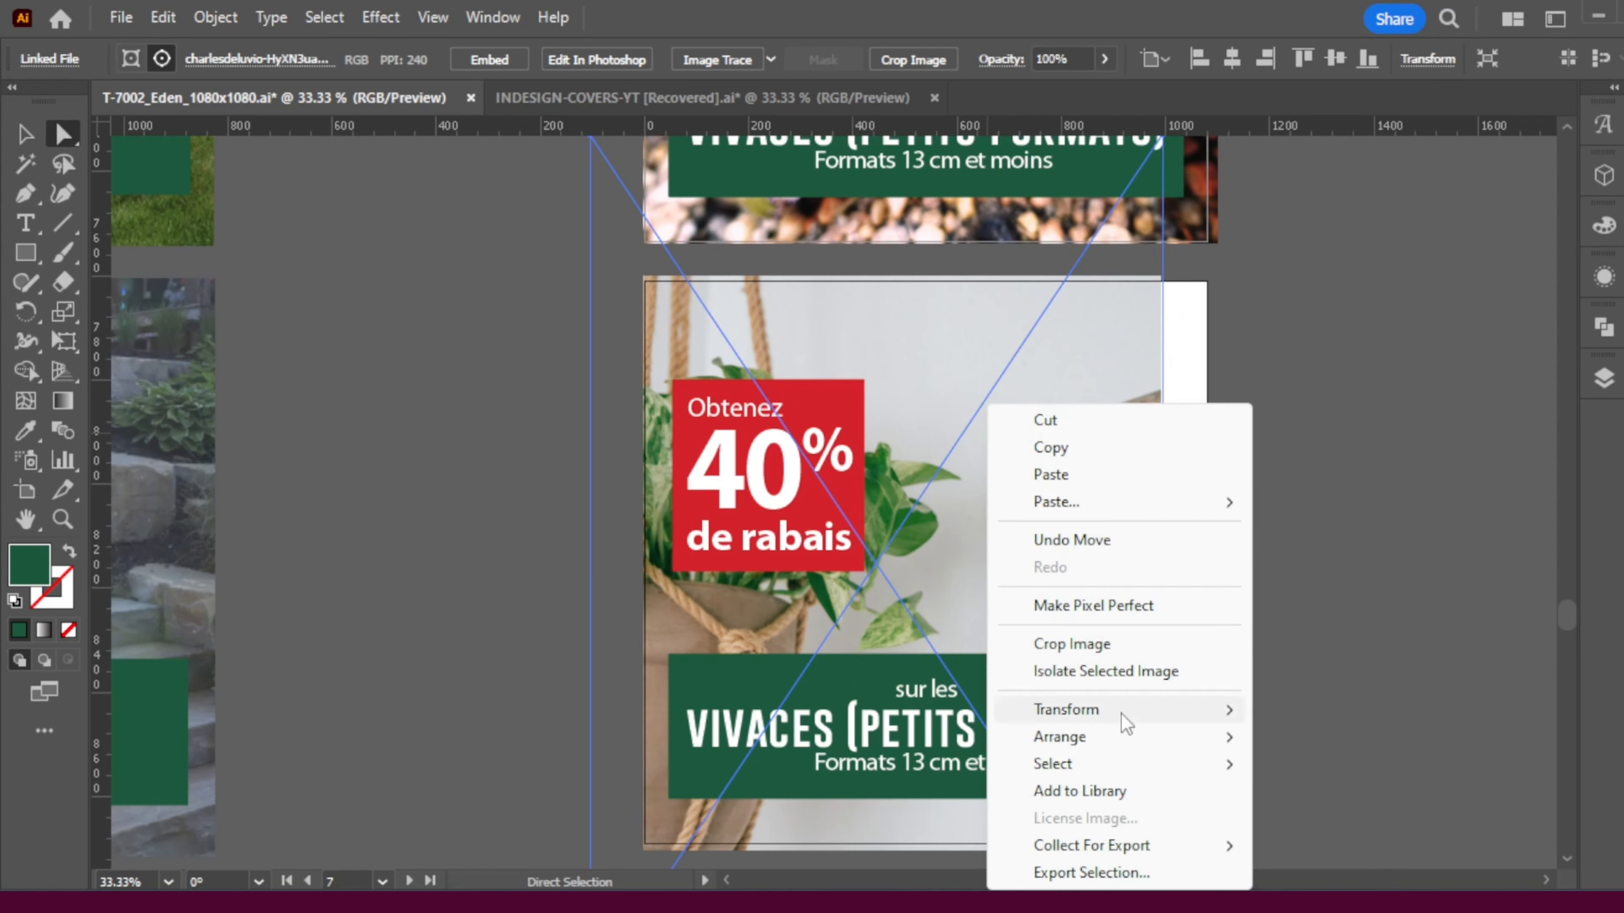
pyautogui.moveTo(1120, 716)
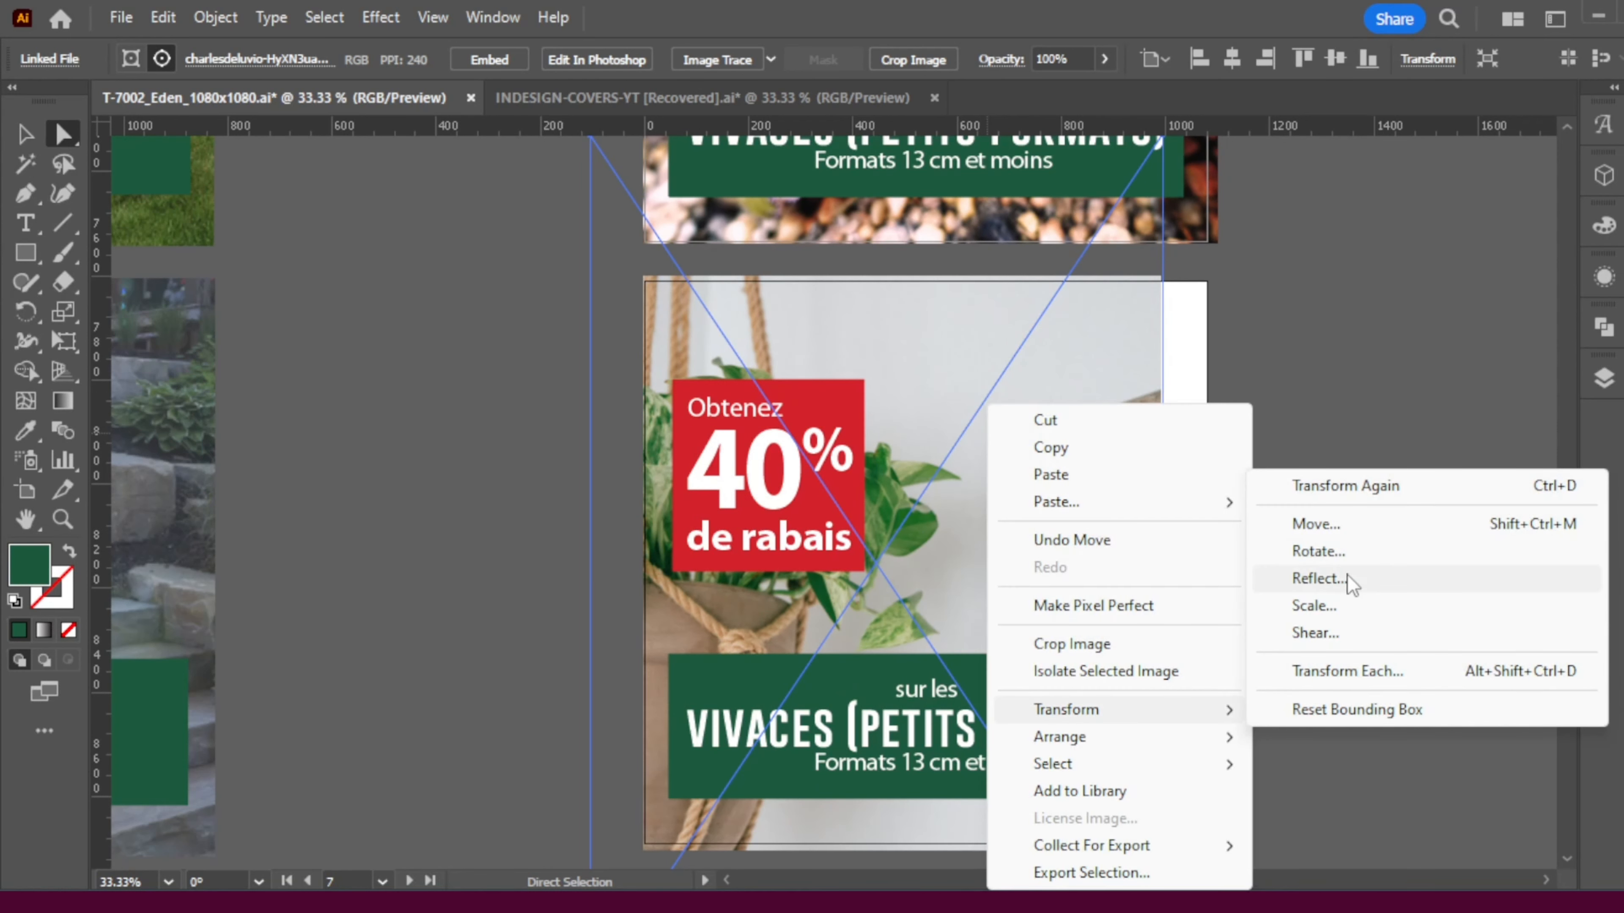
pyautogui.click(1319, 578)
pyautogui.click(851, 616)
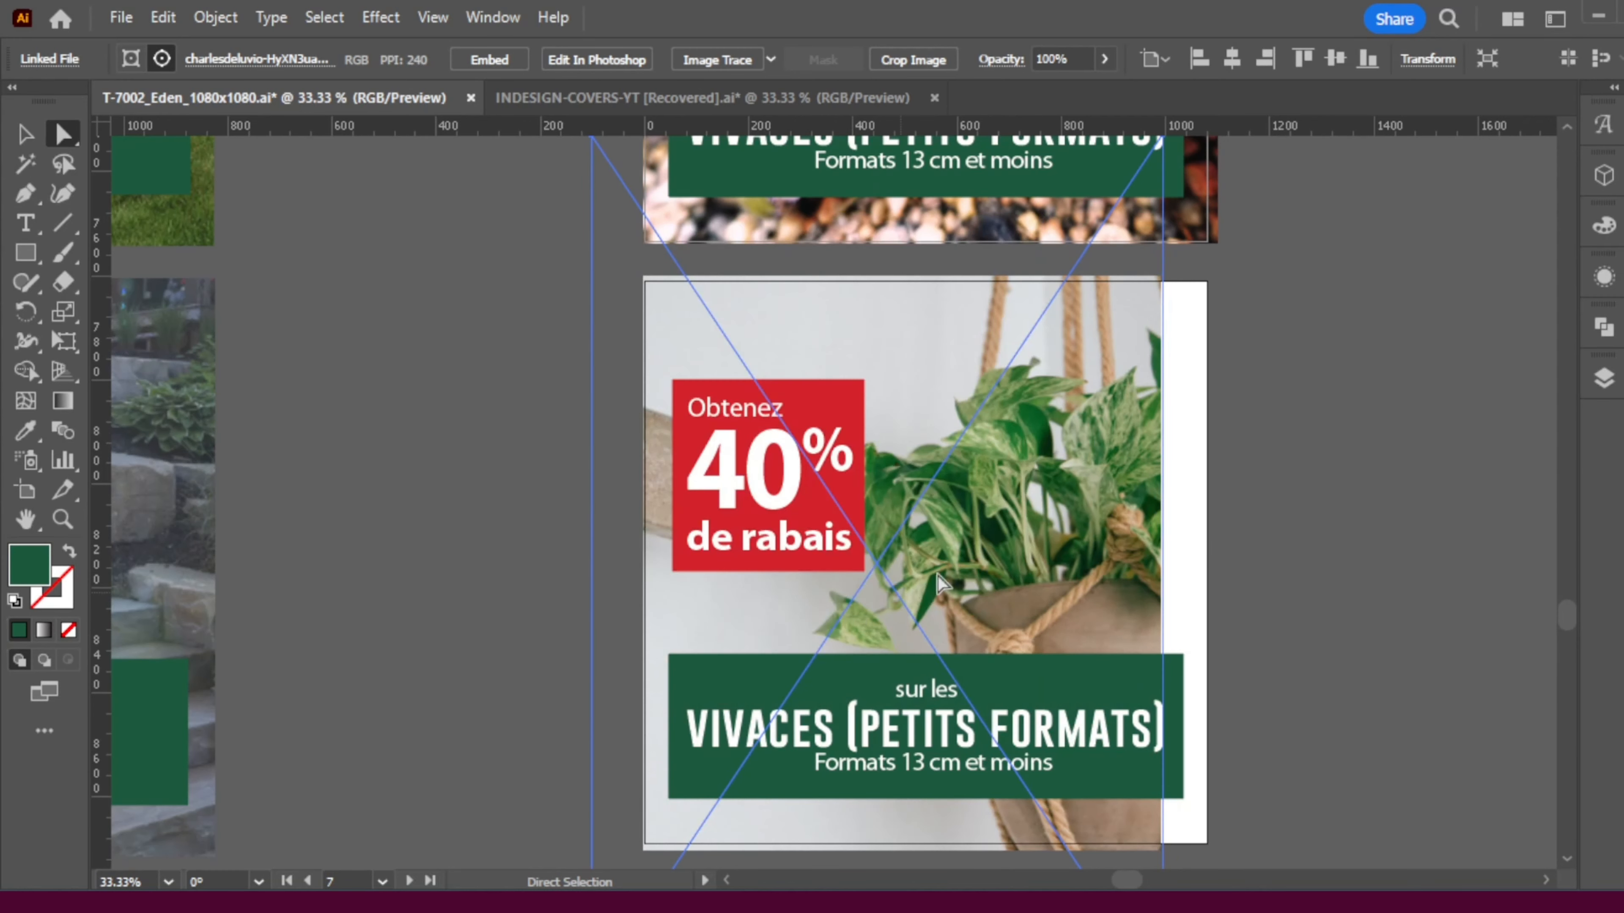
# - Reposition the hanging plant photo so it fills the artboard's full width and sits slightly higher behind the tag and banner
pyautogui.moveTo(1113, 483); pyautogui.dragTo(1162, 479)
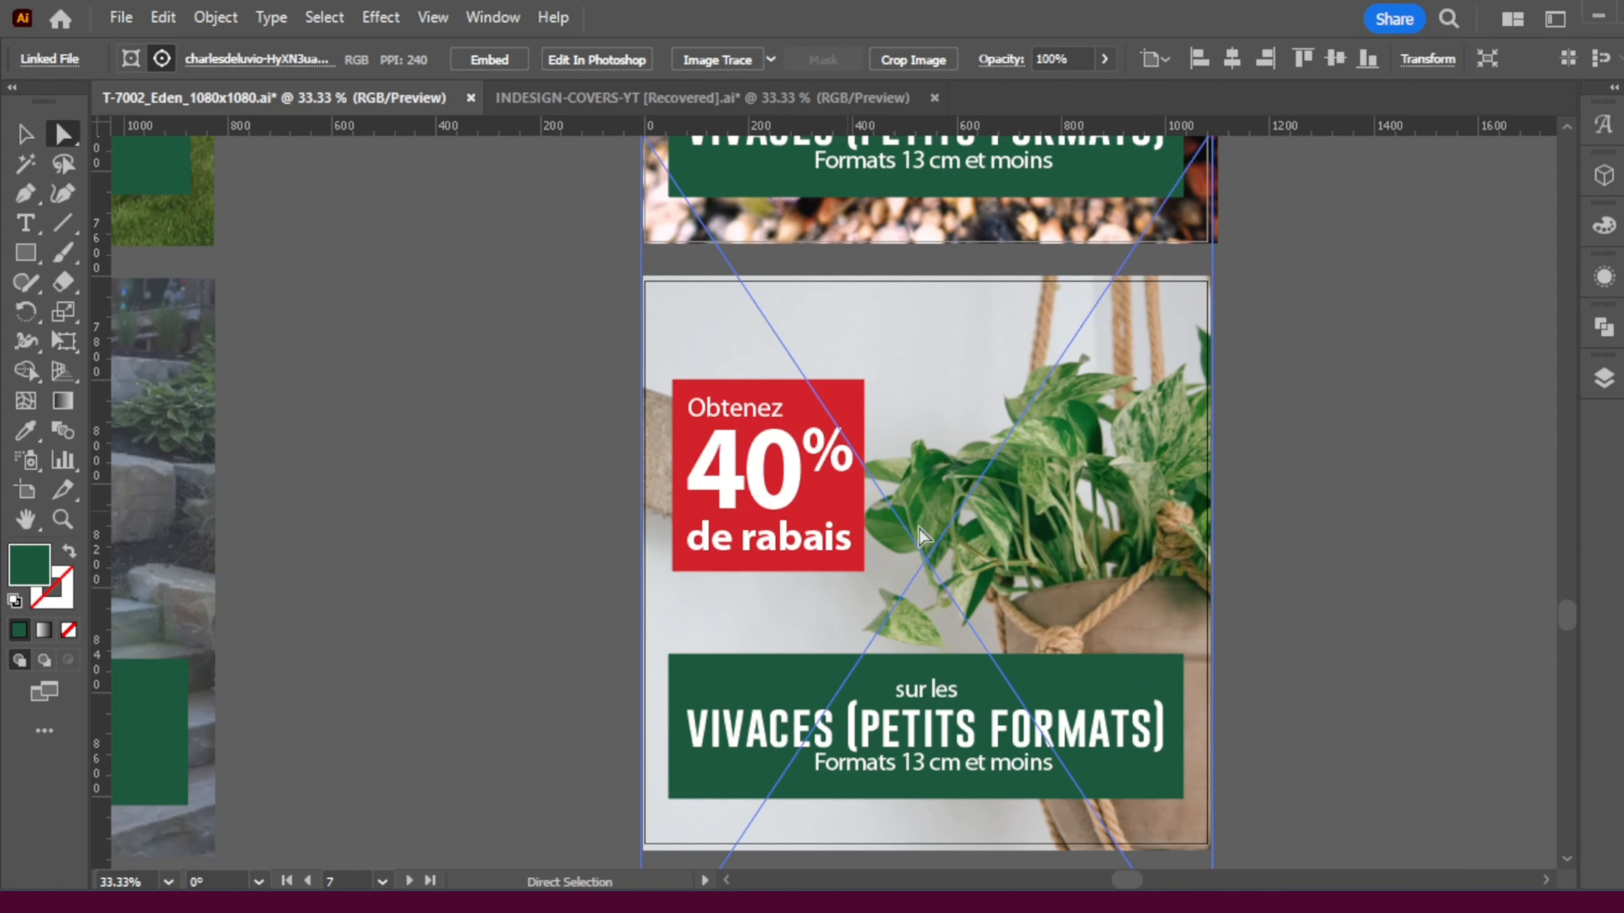
pyautogui.moveTo(1114, 558)
pyautogui.mouseDown()
pyautogui.moveTo(1114, 531)
pyautogui.moveTo(1097, 546)
pyautogui.mouseUp()
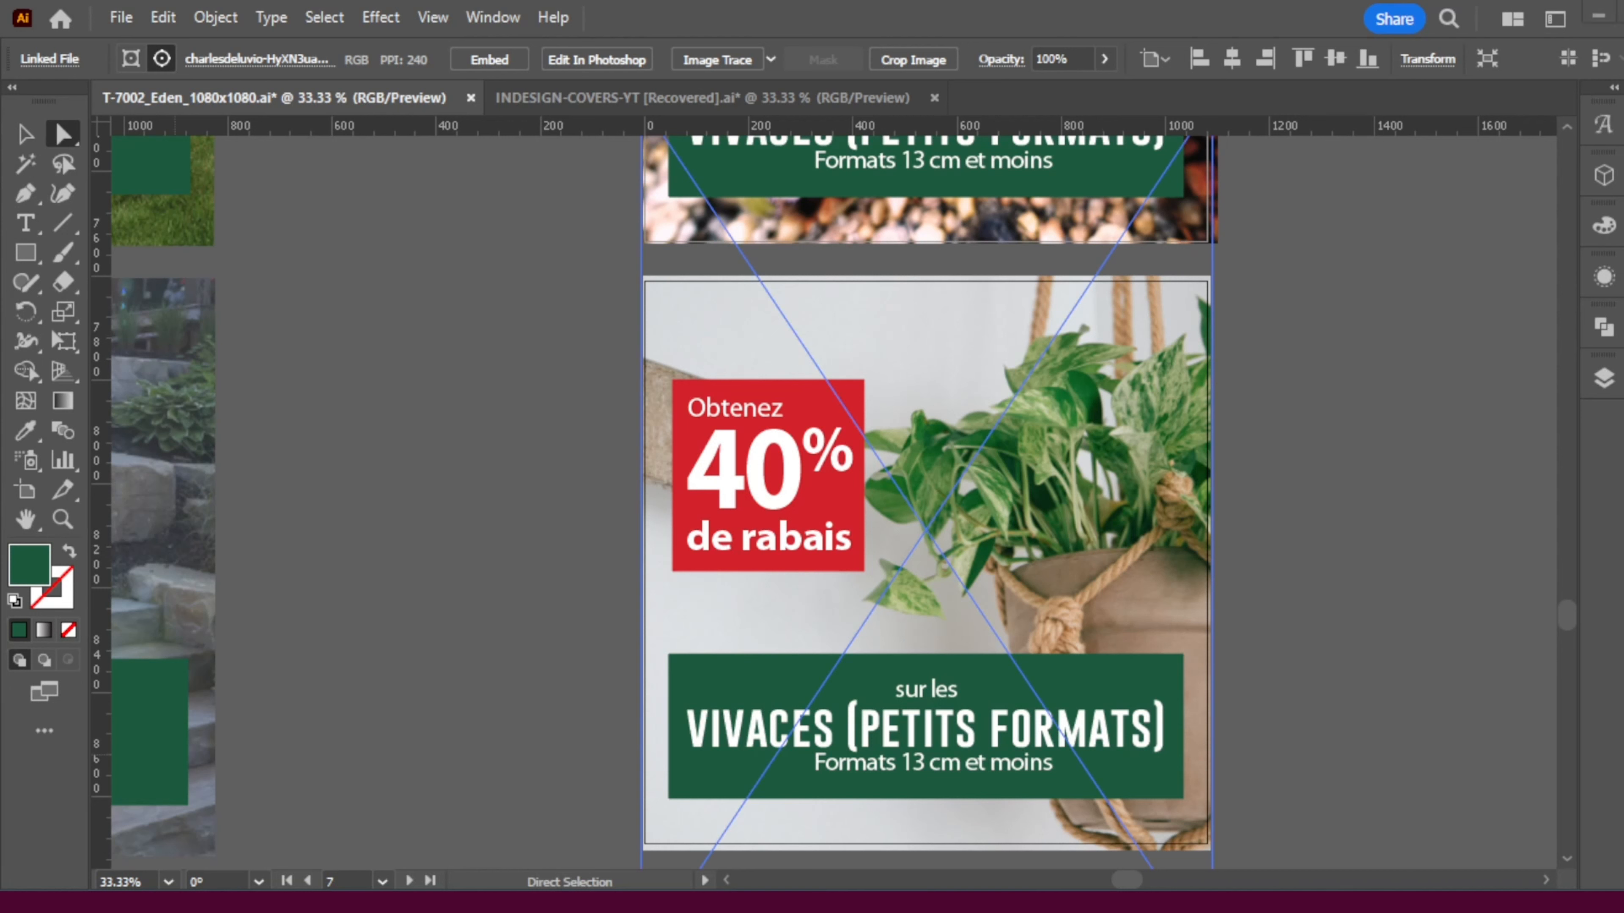
# - Replace the plant ad's banner headline with "PLANTES D'INTÉRIEUR" and delete the "Formats 13 cm et moins" line
pyautogui.click(25, 224)
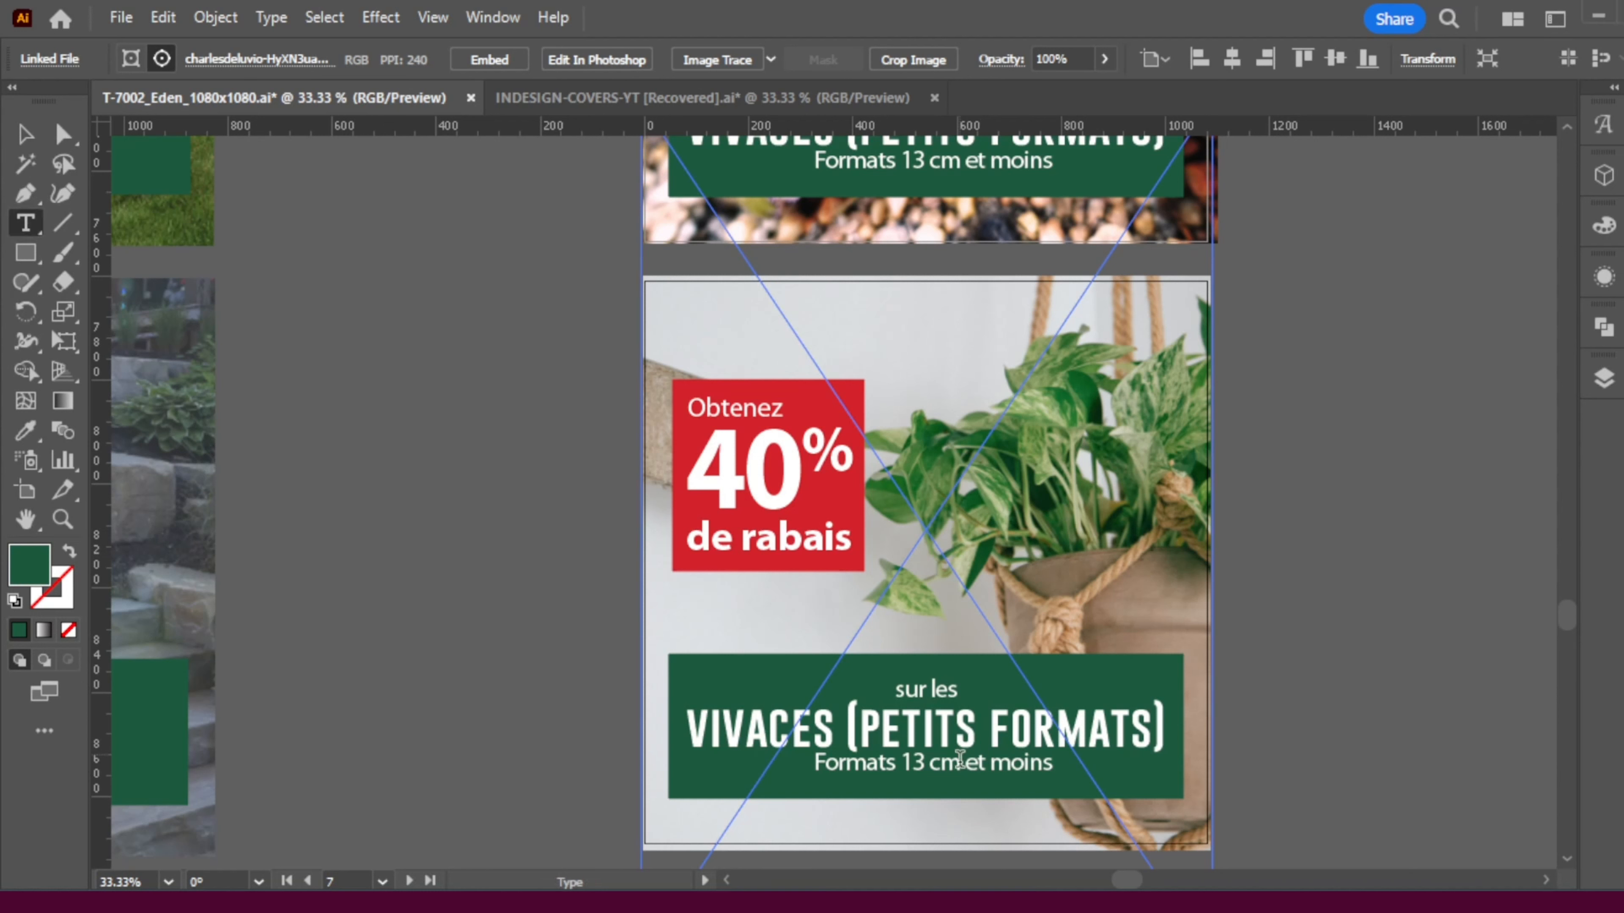
pyautogui.click(825, 730)
pyautogui.moveTo(691, 722); pyautogui.dragTo(1174, 729)
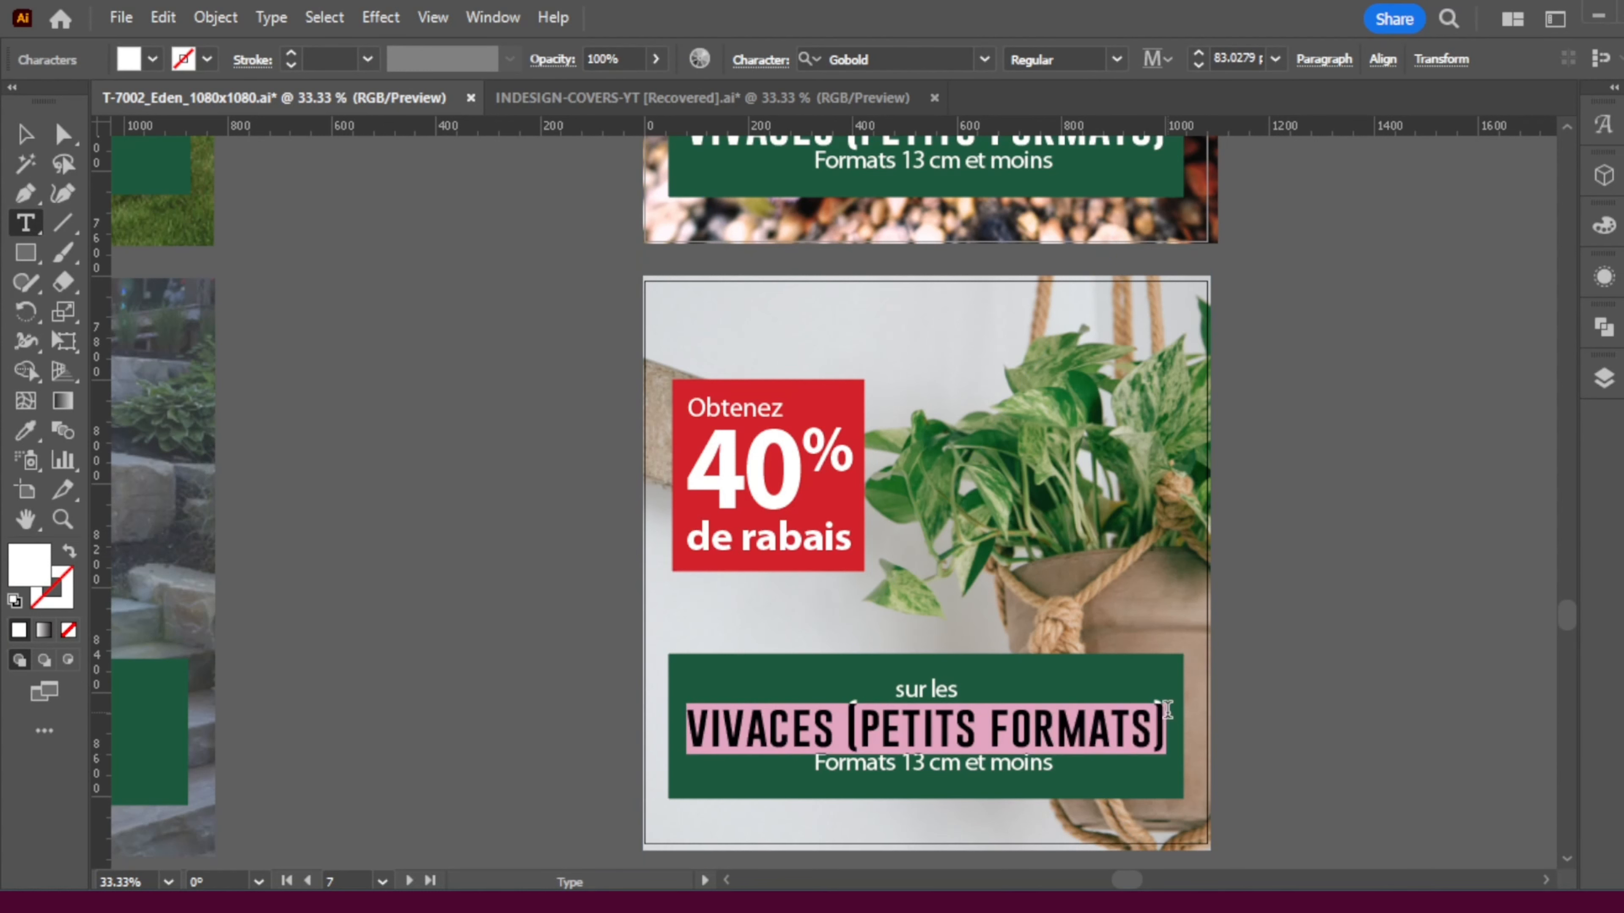
pyautogui.write("PLANTES D'INTÉRIEUR")
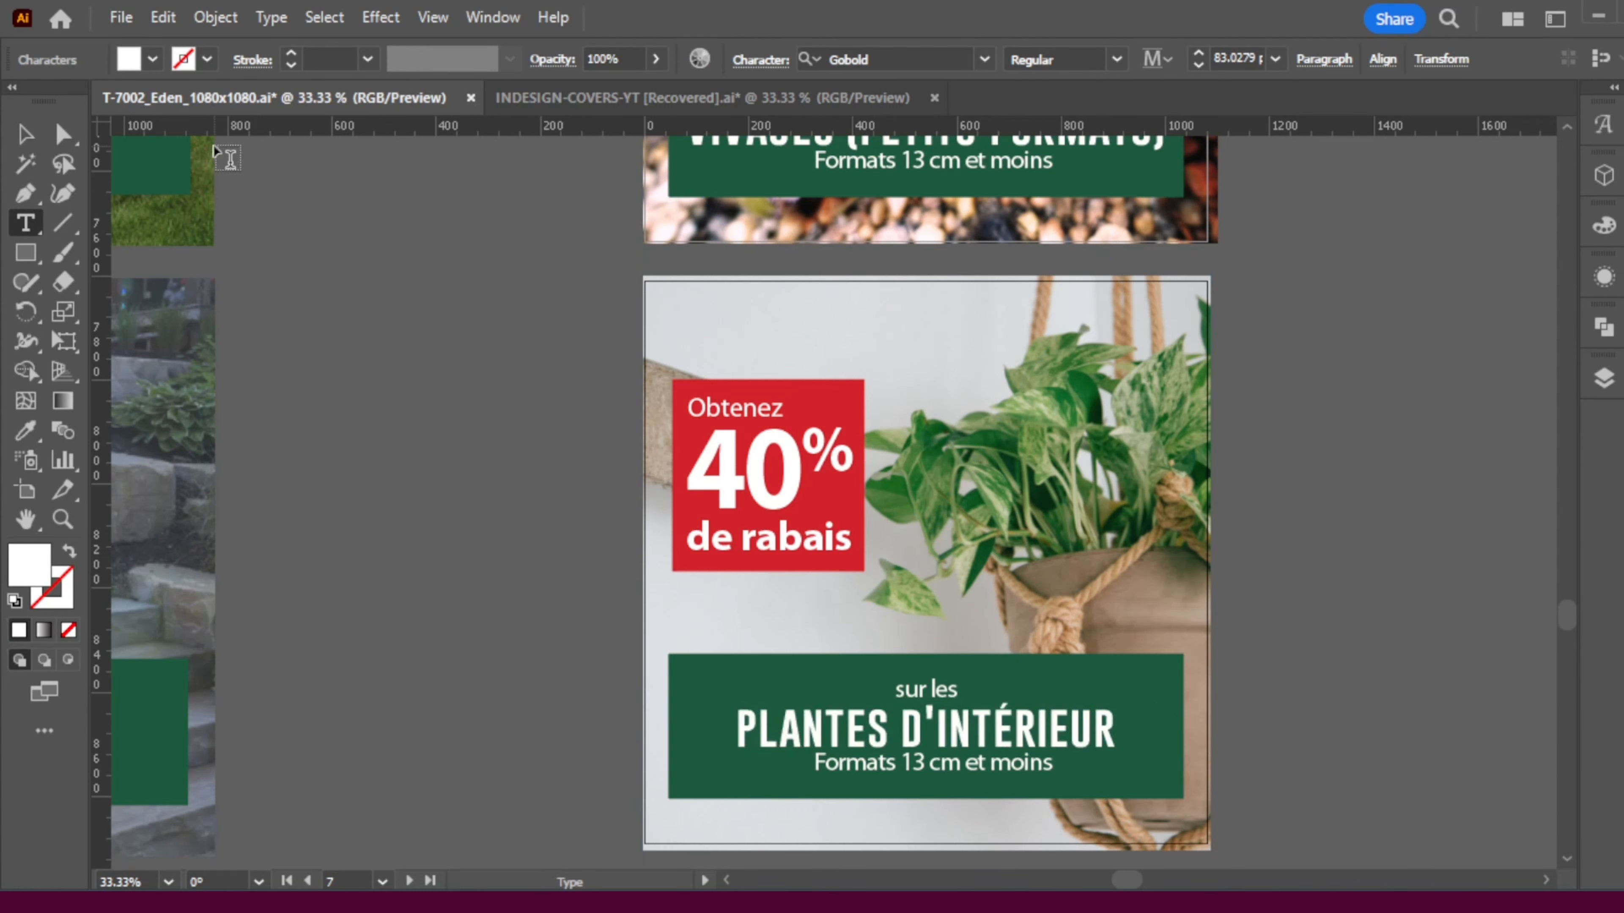
pyautogui.click(64, 134)
pyautogui.click(973, 781)
pyautogui.press('Delete')
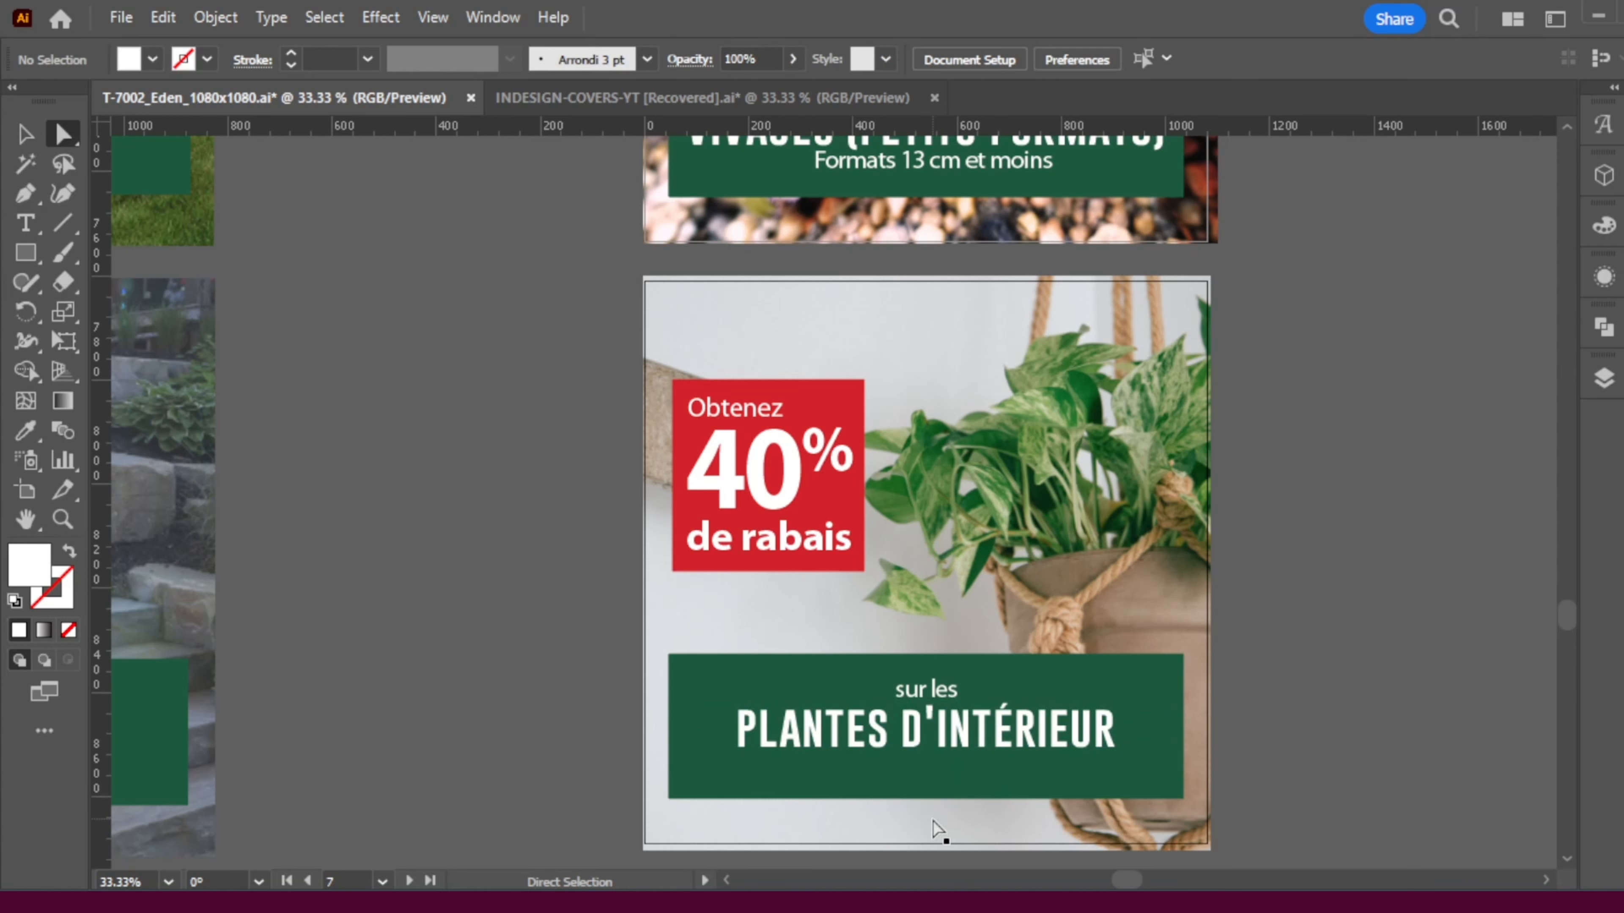
# - Centre the grouped "sur les PLANTES D'INTÉRIEUR" text vertically on the green banner, using the banner as key object
pyautogui.click(26, 134)
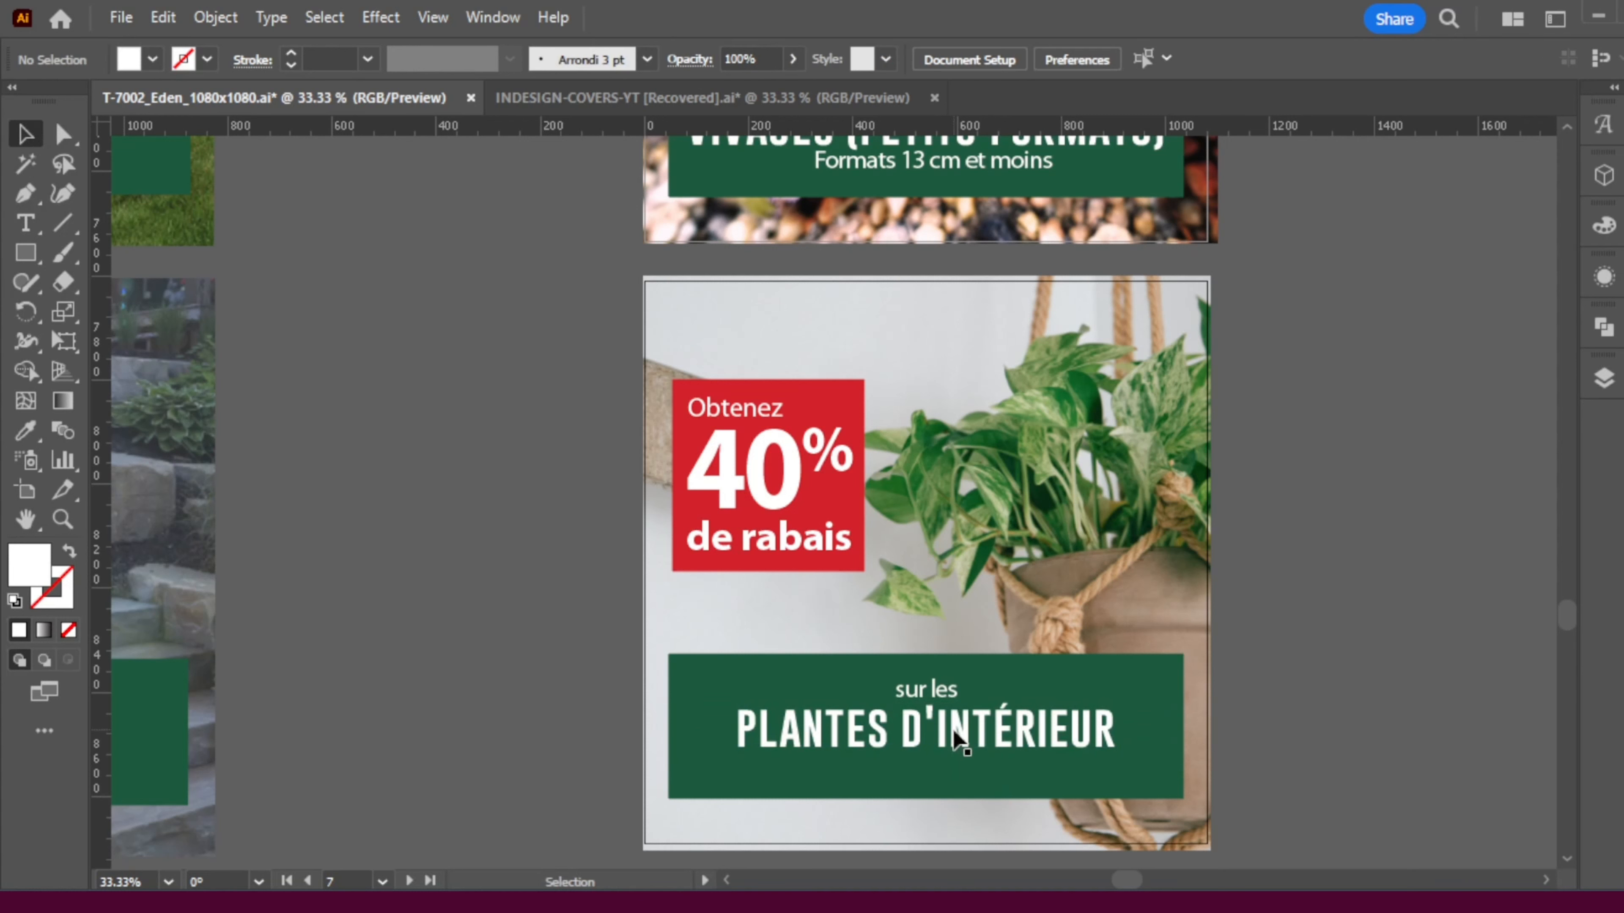
pyautogui.click(959, 743)
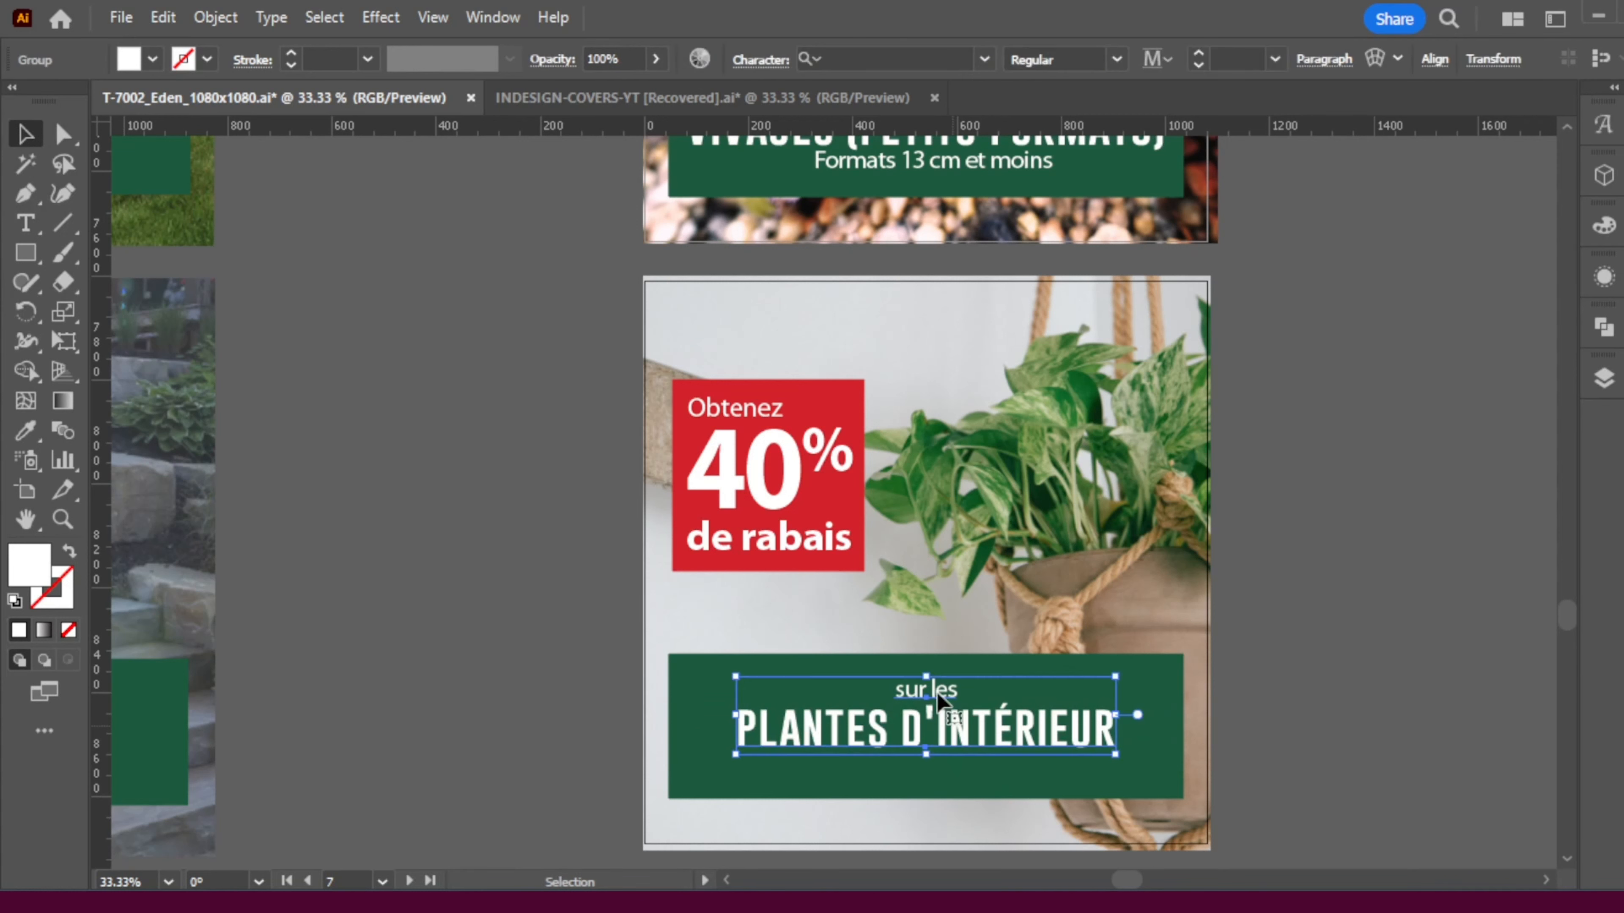
pyautogui.keyDown('shift'); pyautogui.click(1164, 726); pyautogui.keyUp('shift')
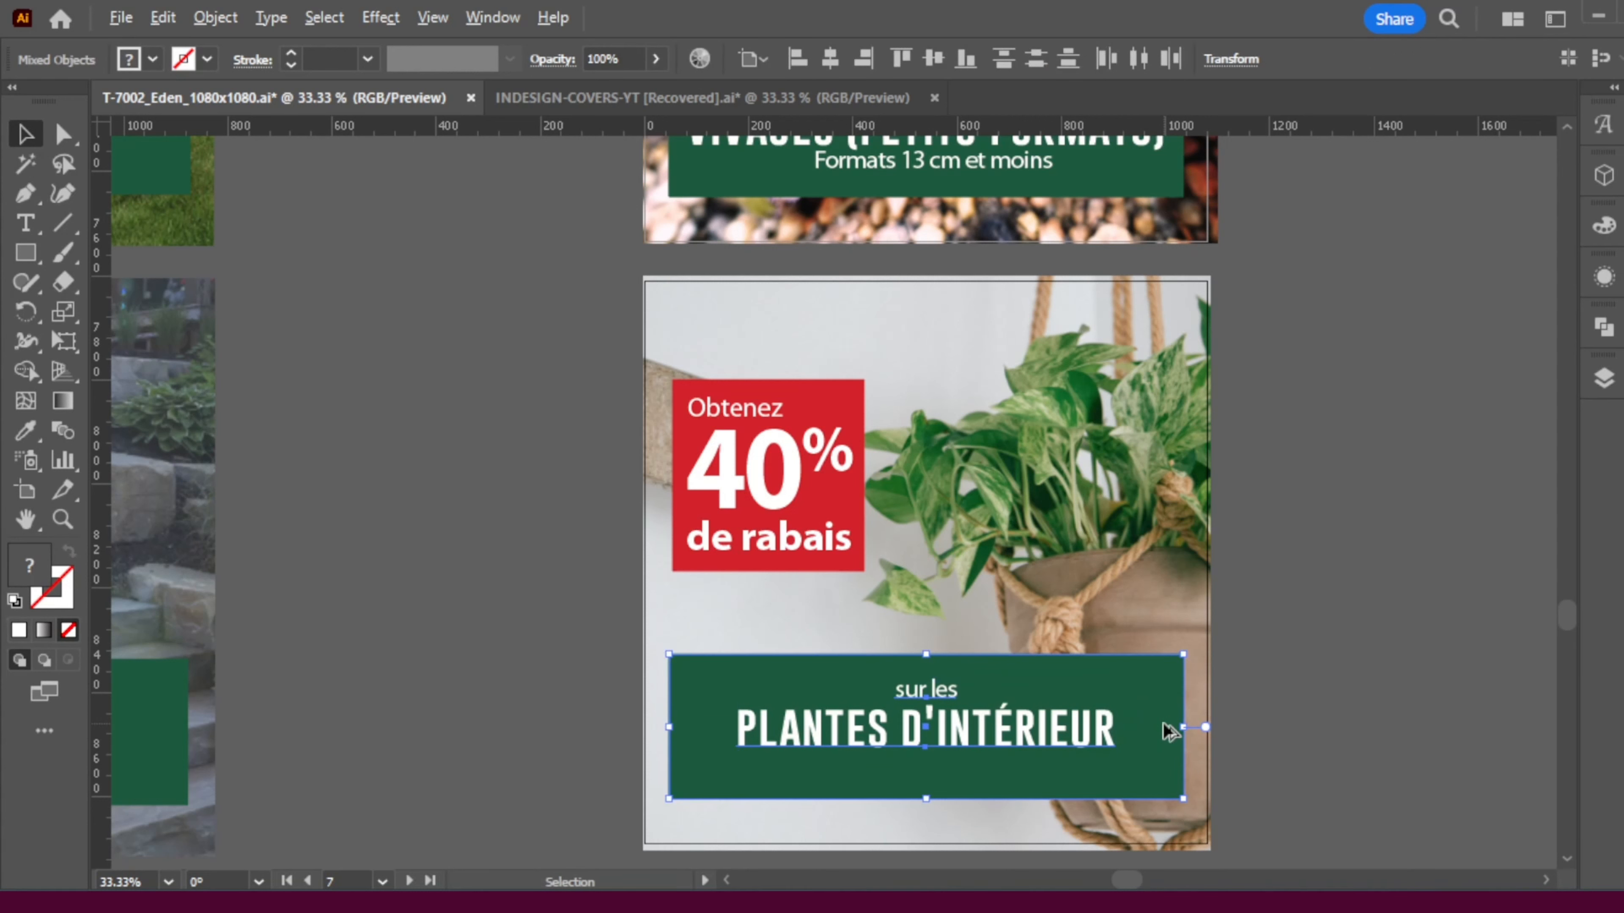
pyautogui.click(1160, 695)
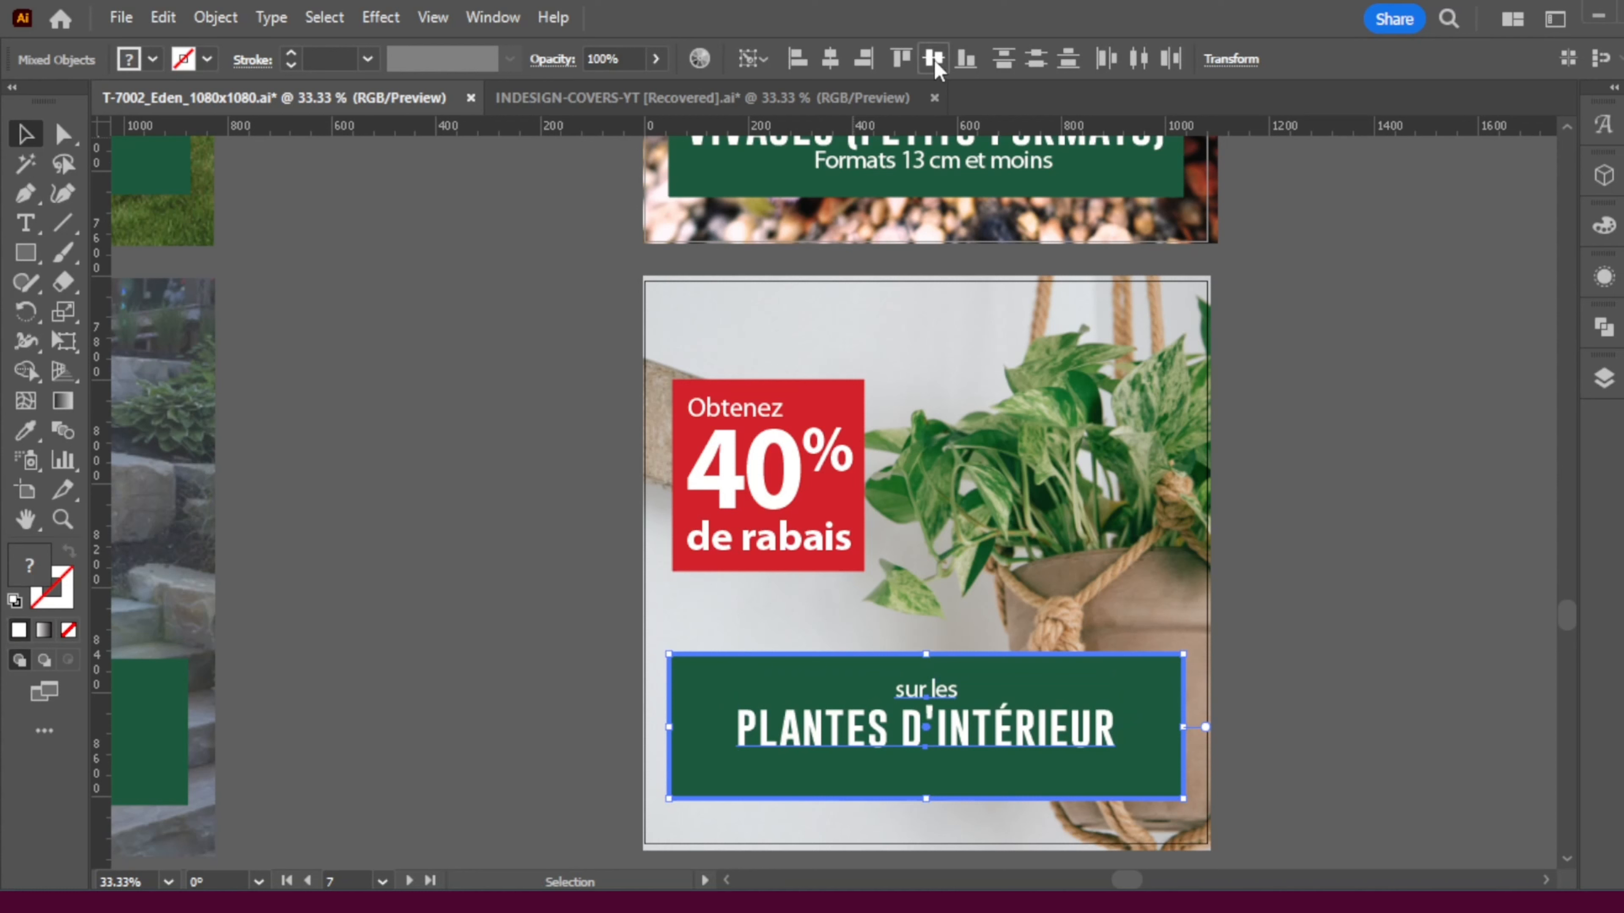
pyautogui.click(933, 58)
pyautogui.click(1240, 494)
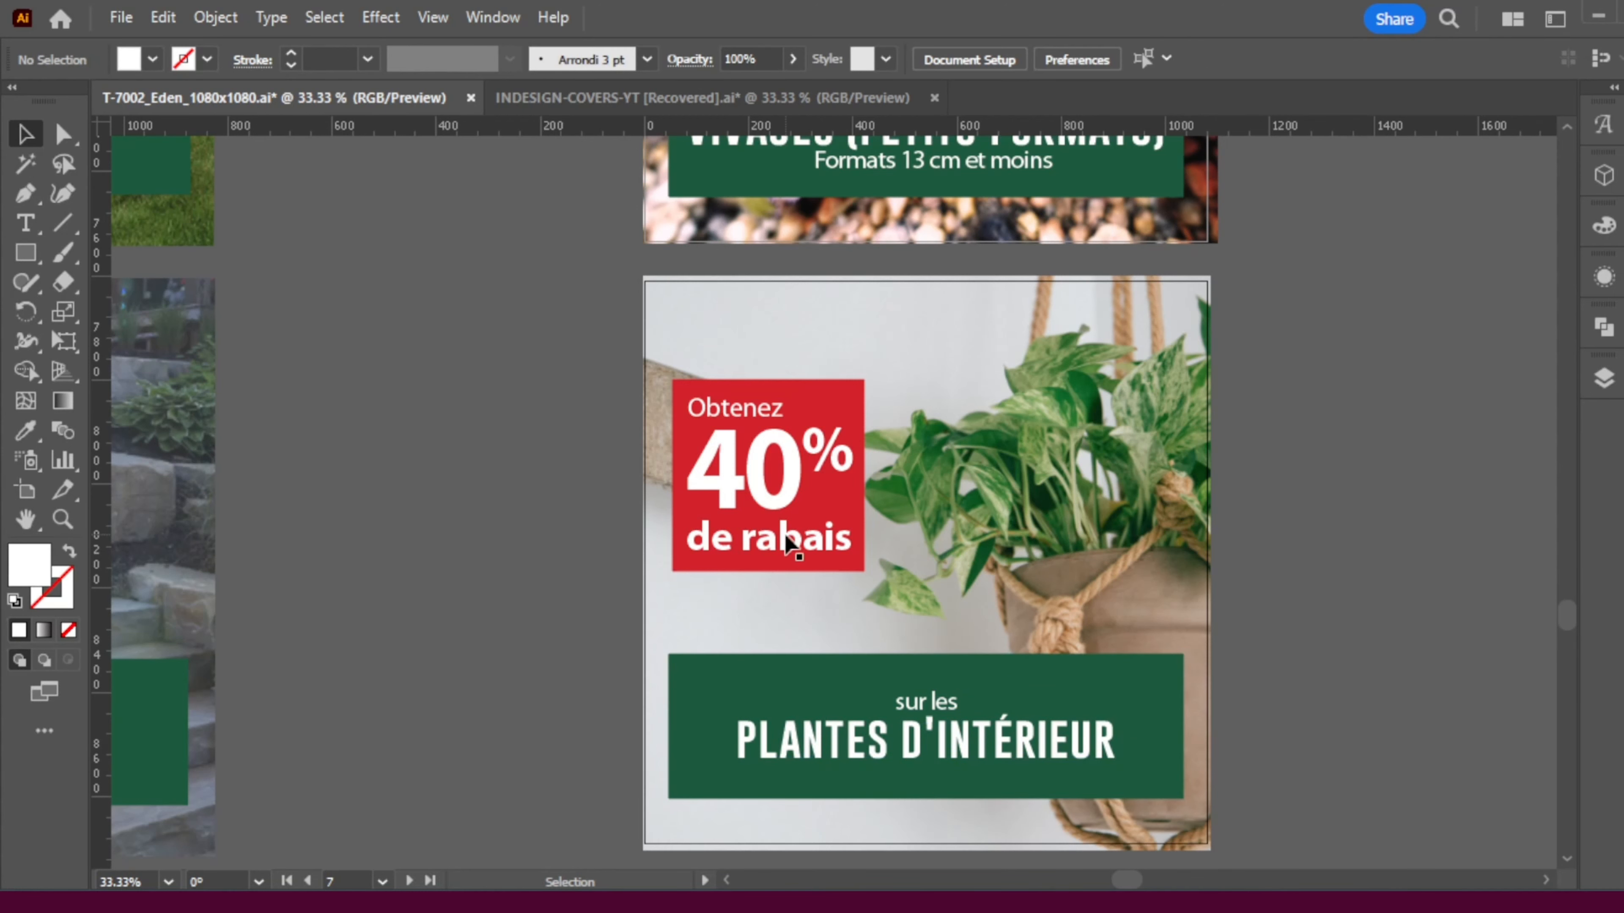
# - Change the discount number in the plant ad's red tag to 25
pyautogui.press('t')
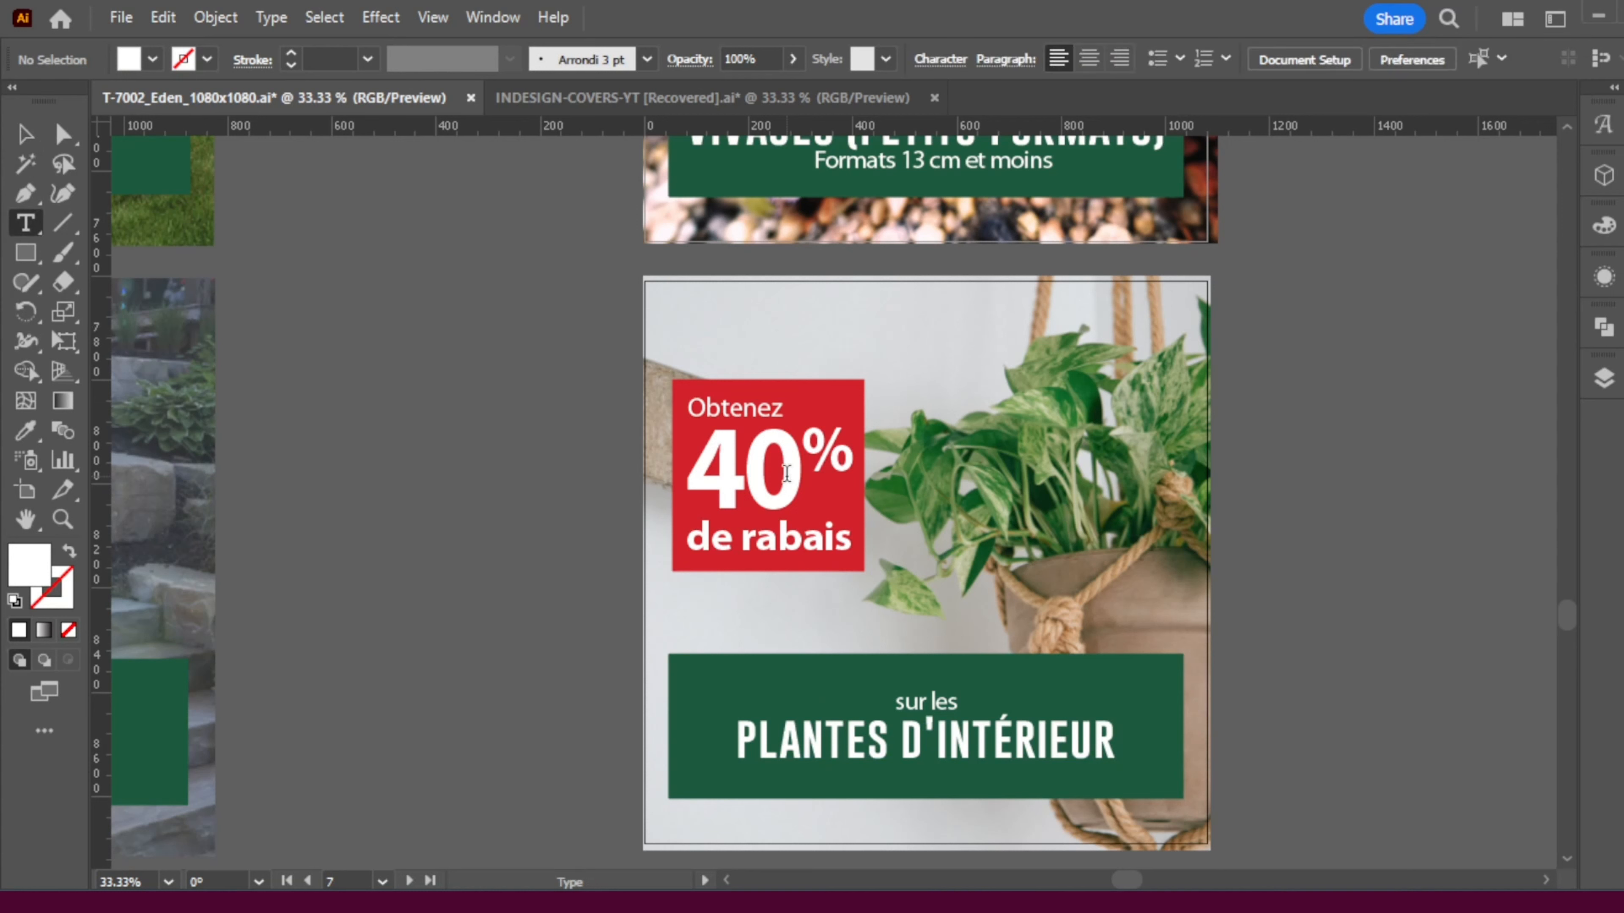
pyautogui.moveTo(799, 477); pyautogui.dragTo(687, 394)
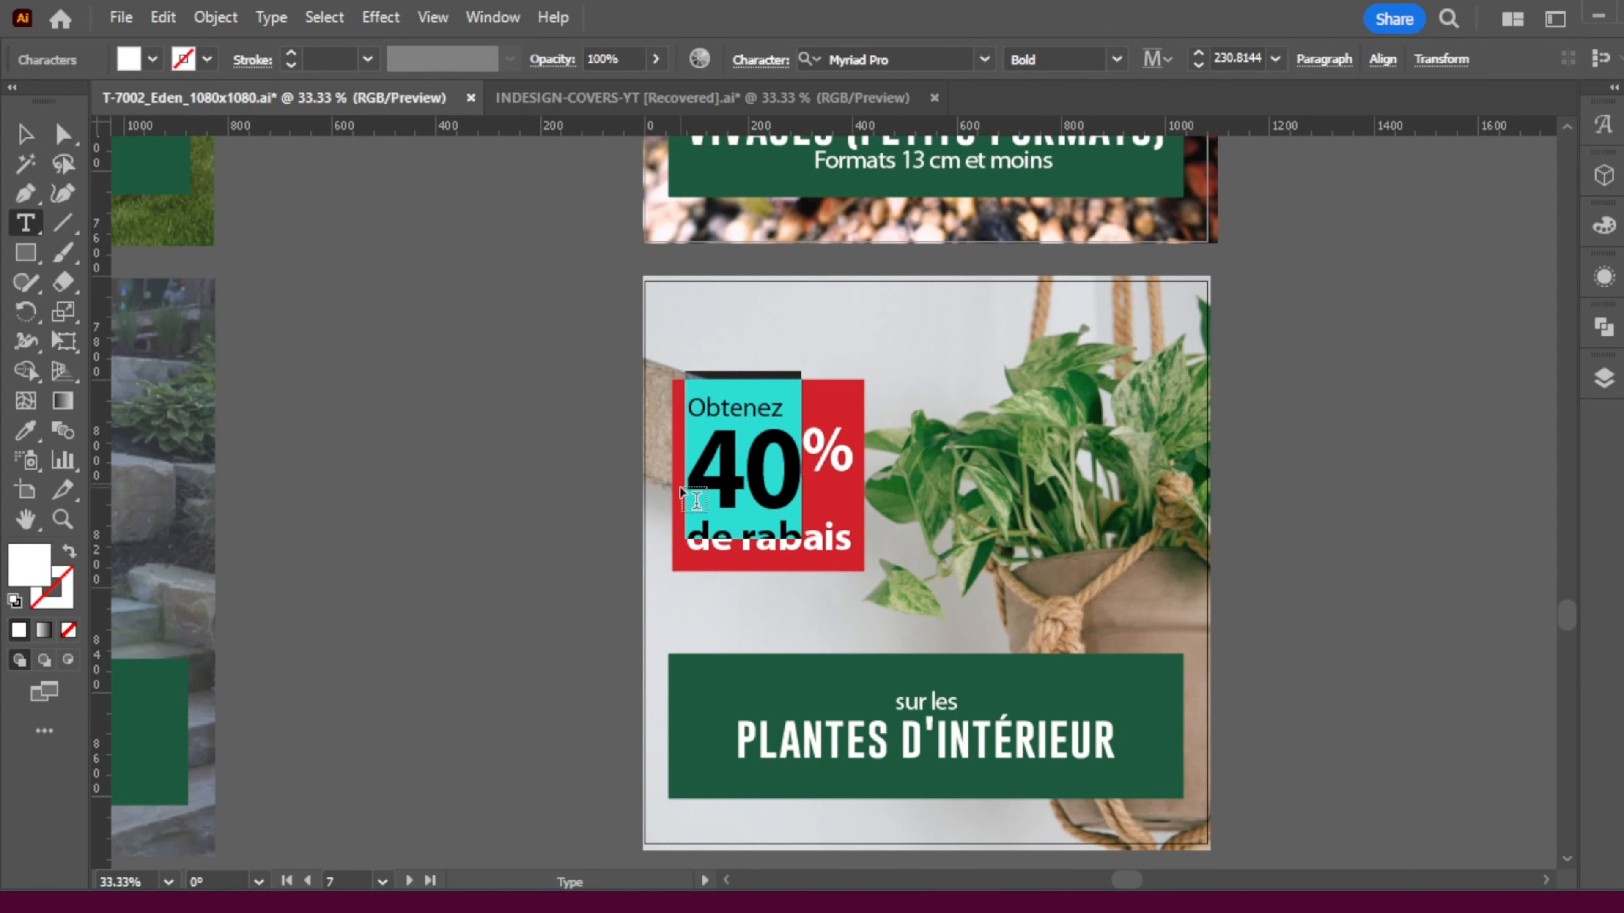
pyautogui.write('25')
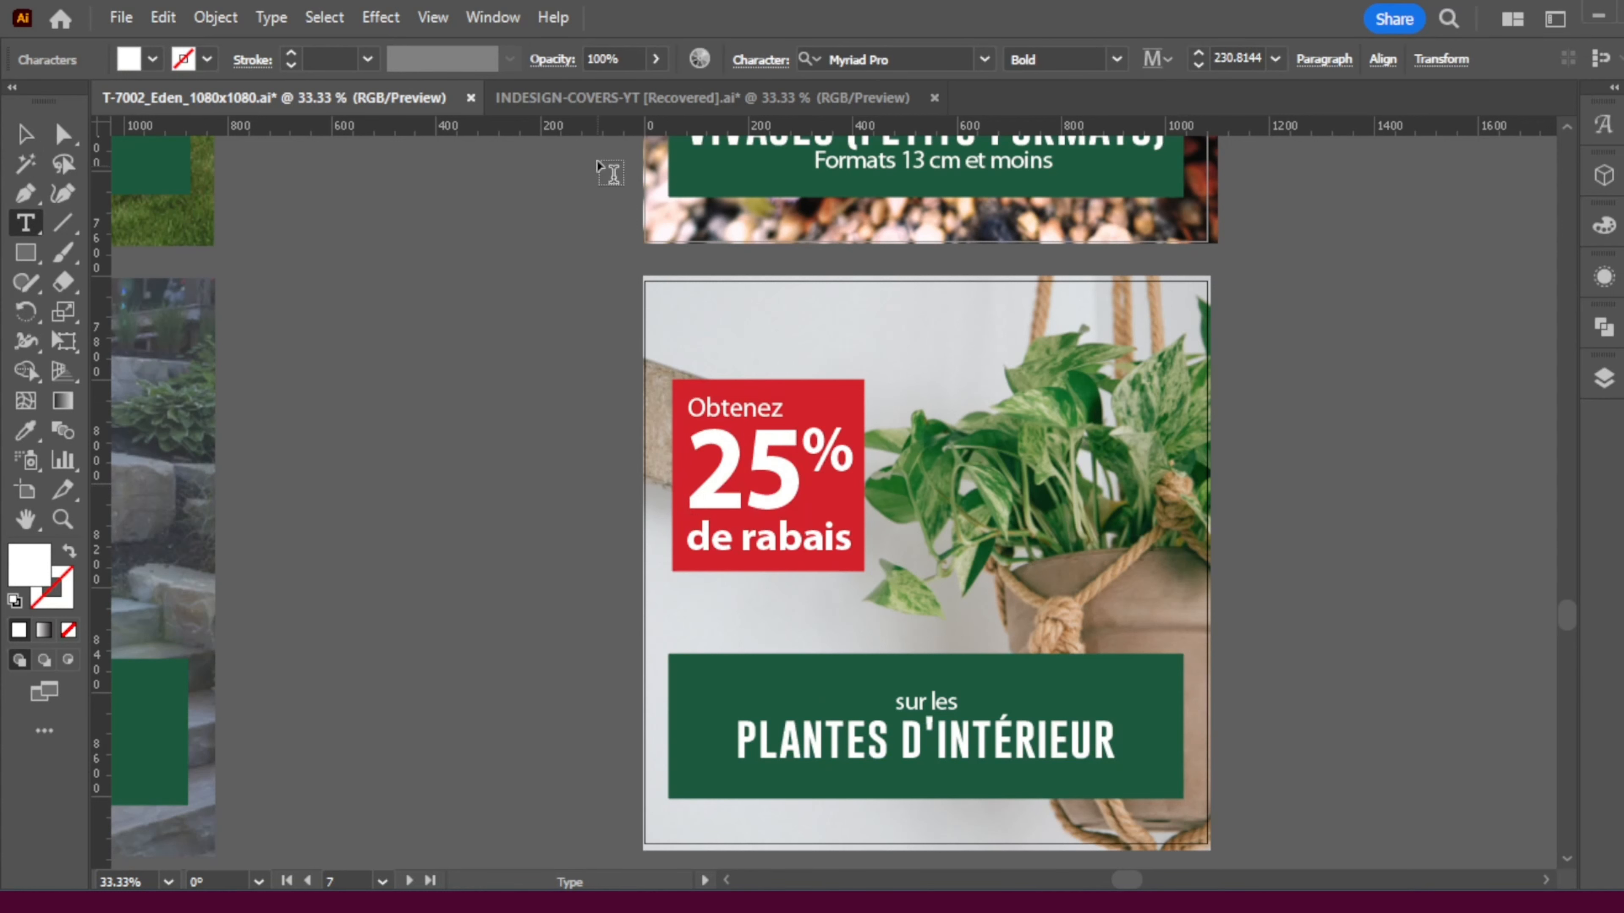
pyautogui.press('Escape')
pyautogui.click(27, 136)
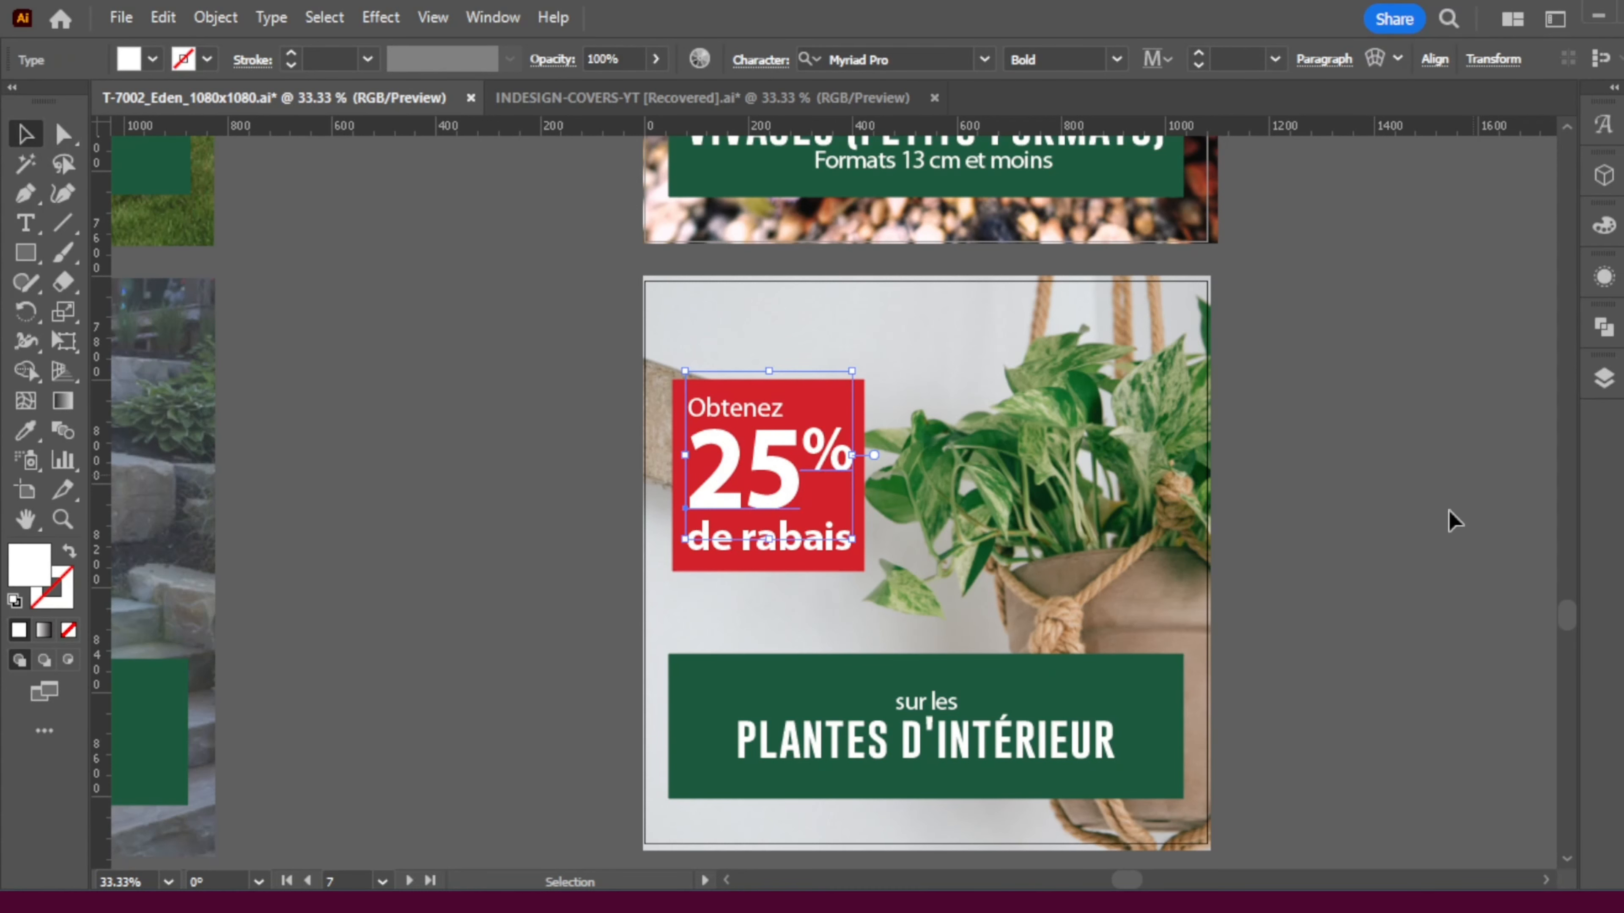
# - Delete the unused empty artboards 08 and 09 below the plant ad
pyautogui.scroll(-5, 1446, 519)
pyautogui.click(26, 490)
pyautogui.scroll(-8, 863, 742)
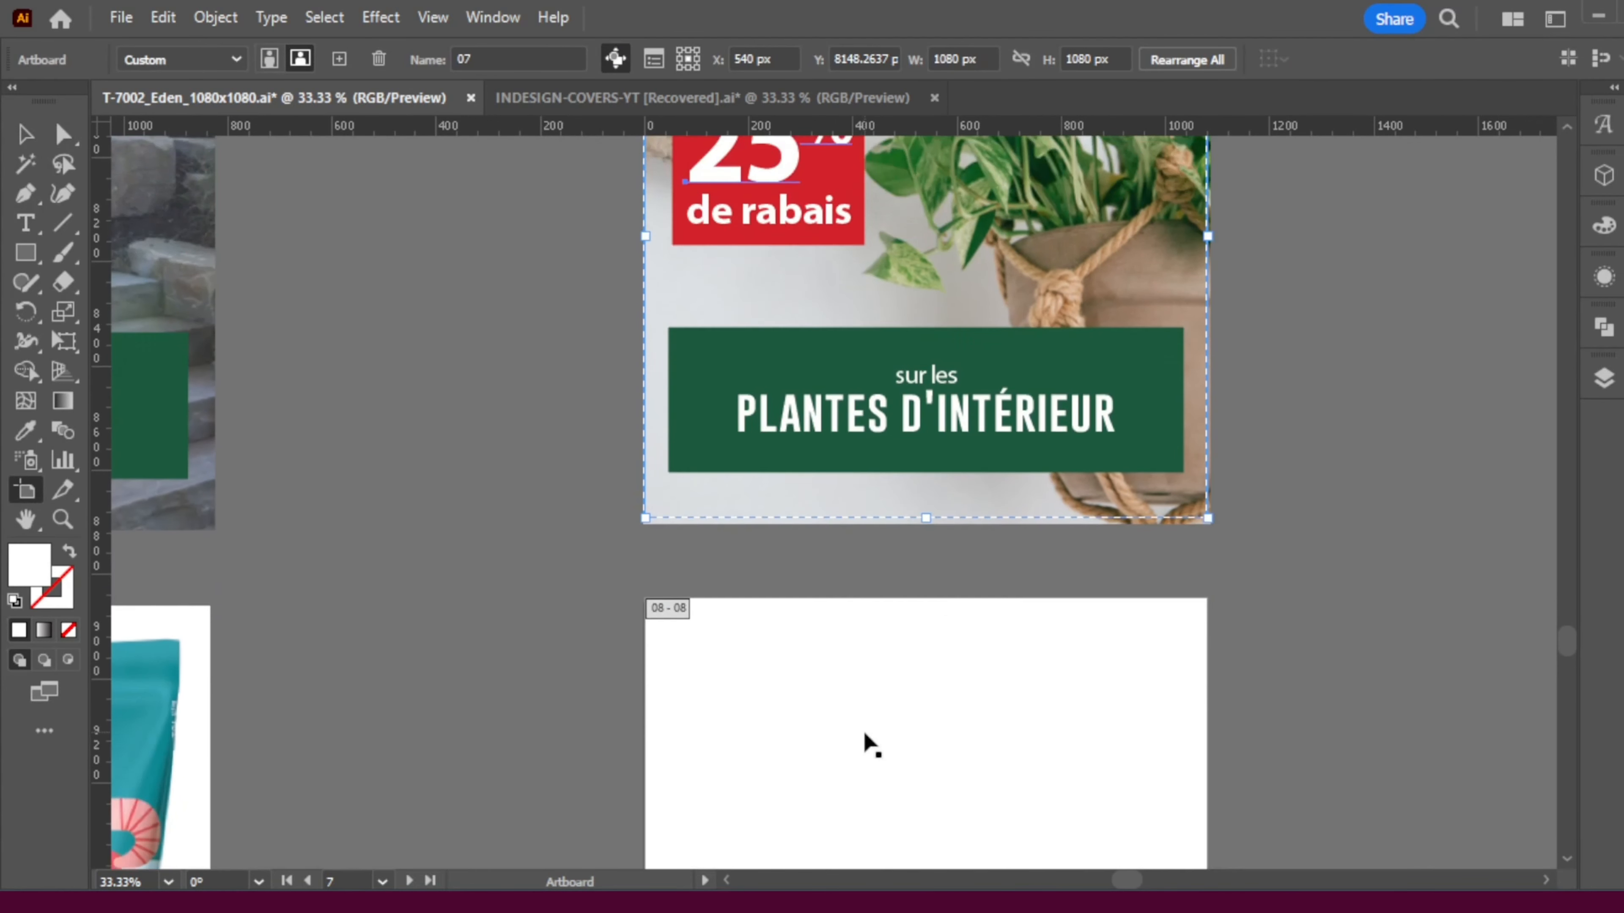
pyautogui.click(807, 636)
pyautogui.press('Delete')
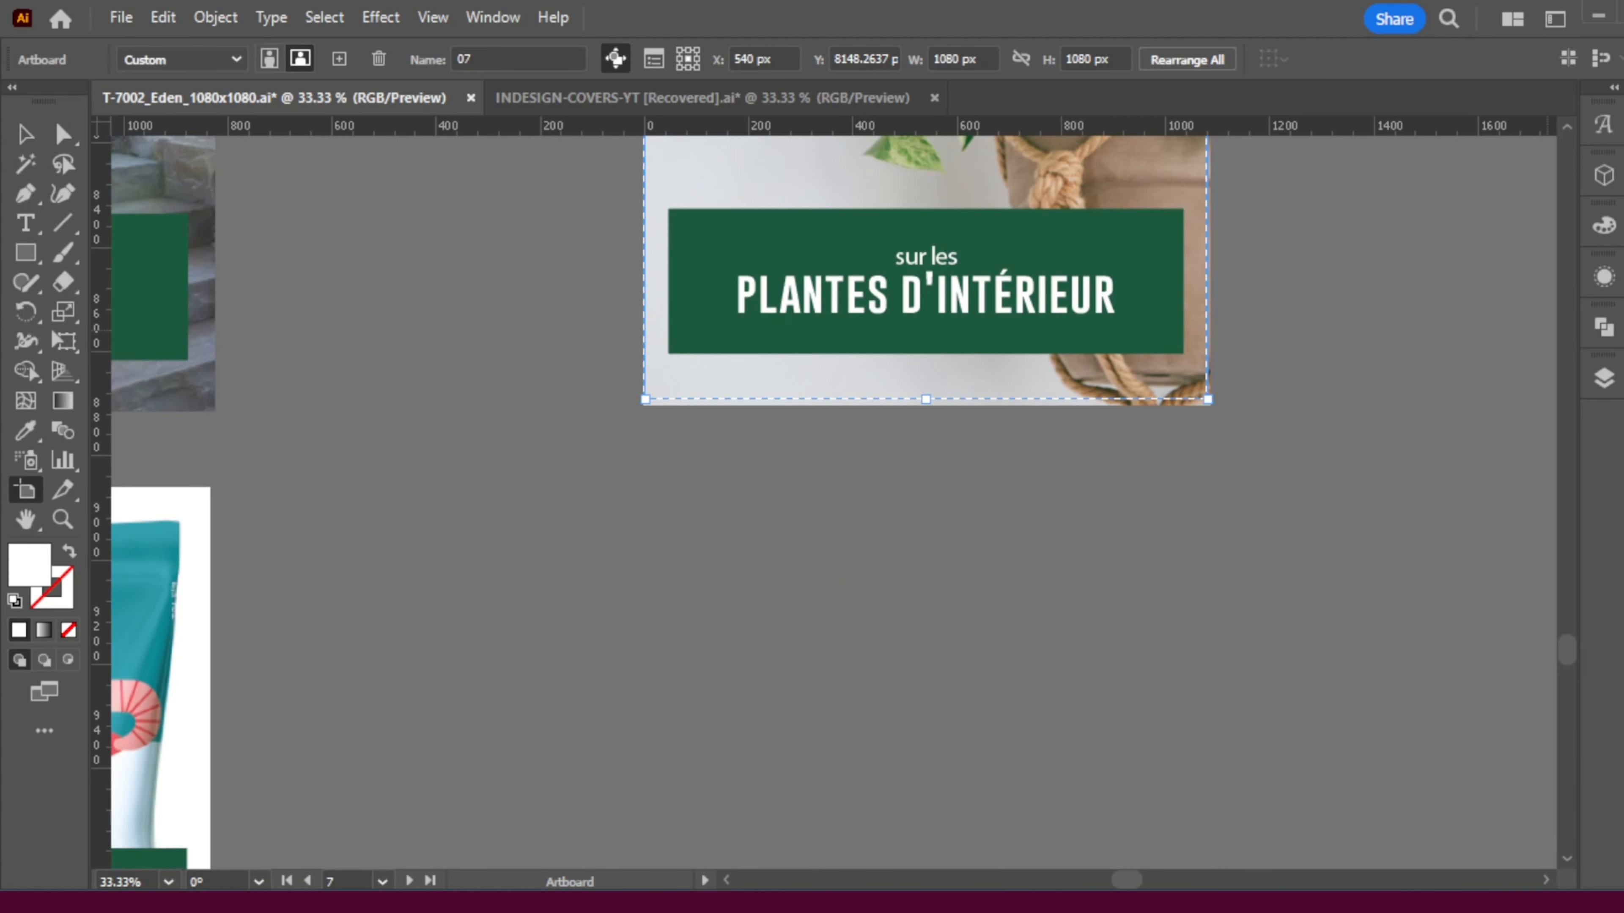
pyautogui.click(1604, 379)
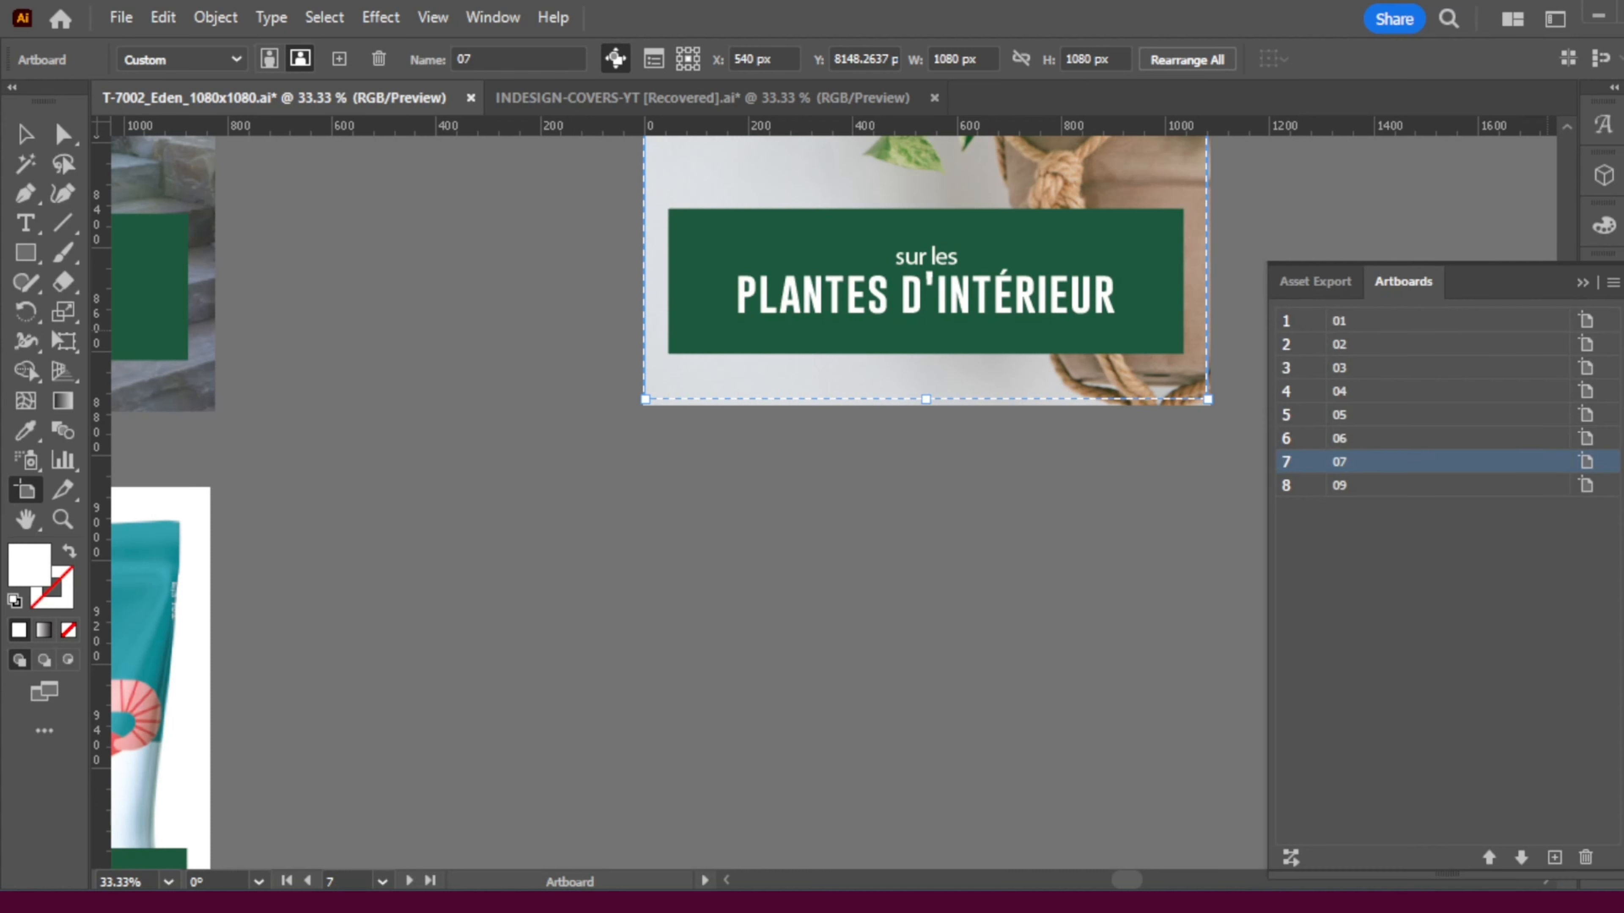
pyautogui.click(1324, 489)
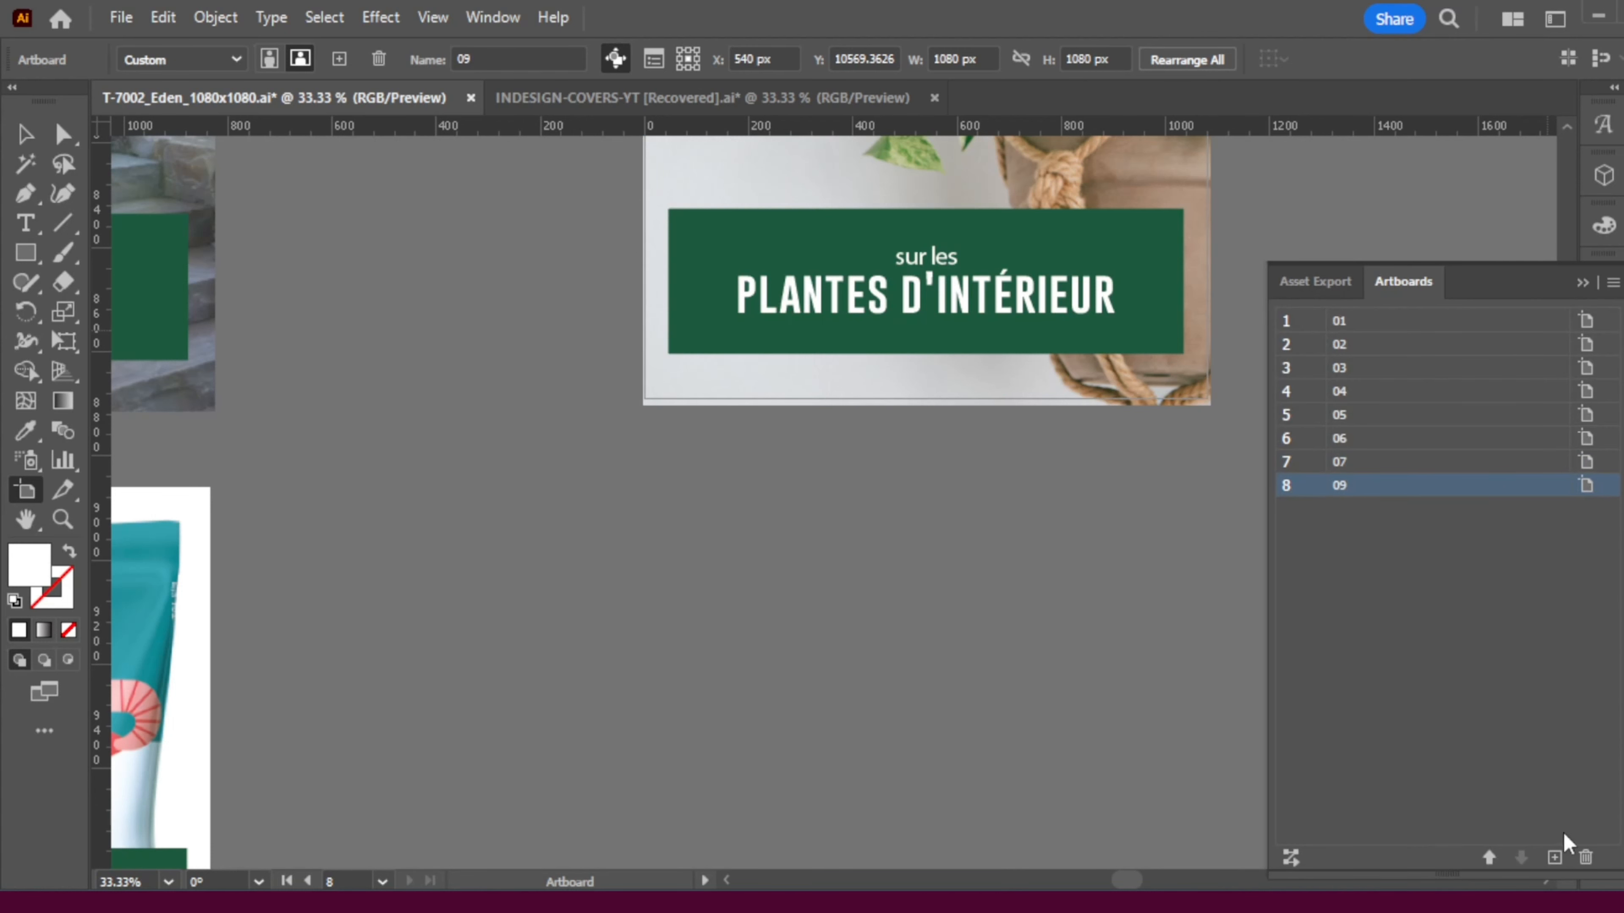
pyautogui.scroll(-5, 1008, 704)
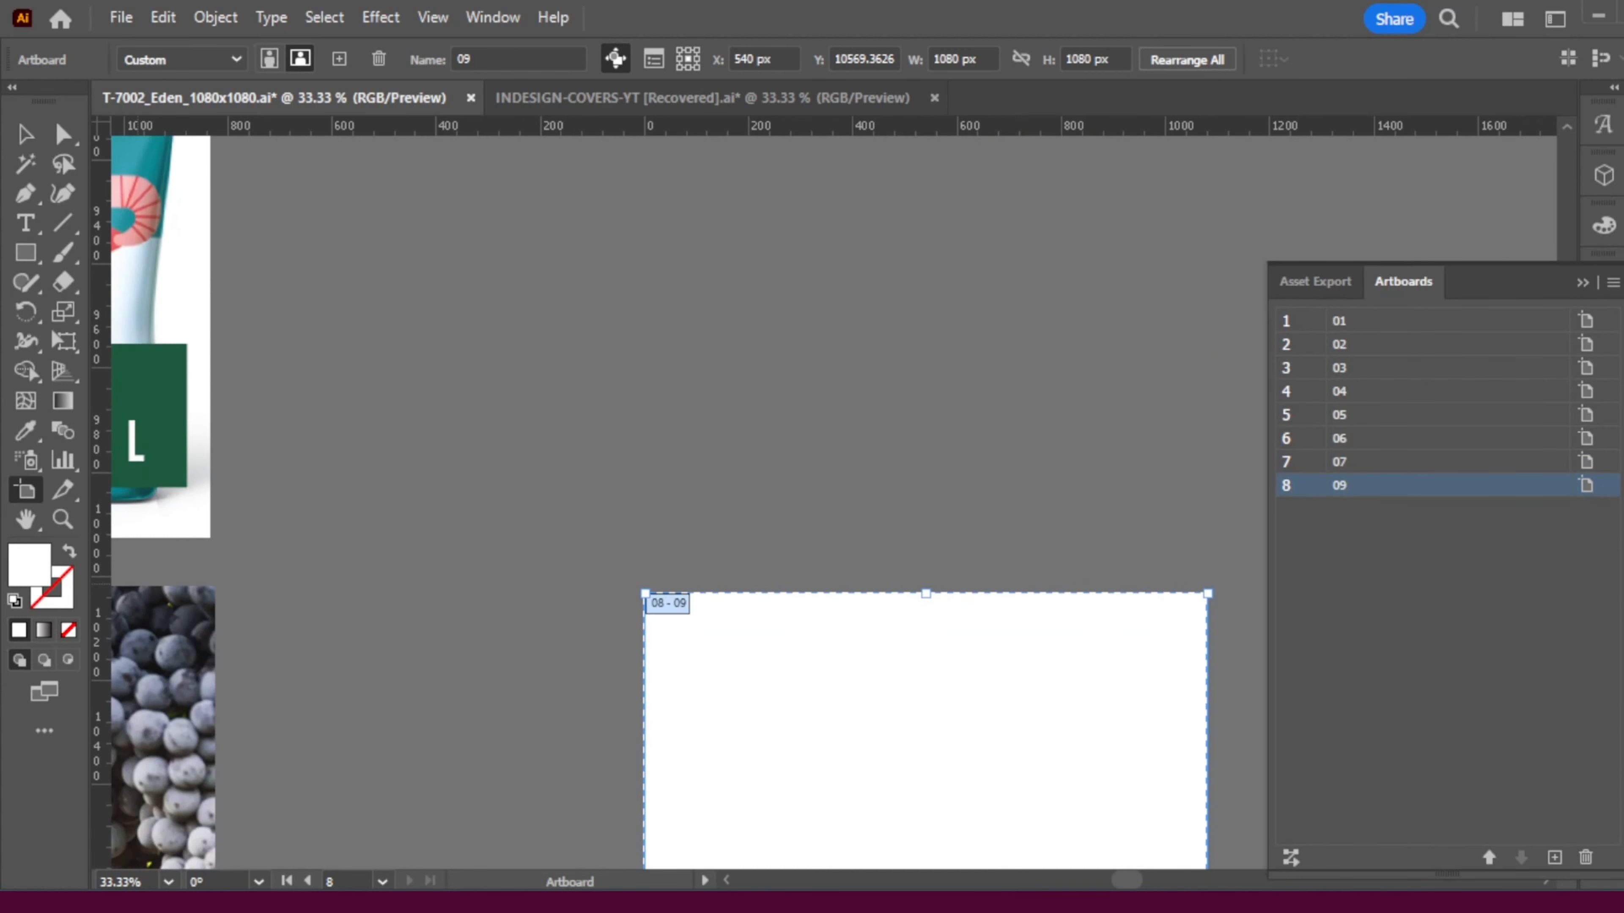
pyautogui.click(1585, 858)
# - Export artboards 1-7 as separate JPEG files named T-7002_Eden_1080x1080, using the artboards and a range with suffix
pyautogui.scroll(10, 1048, 653)
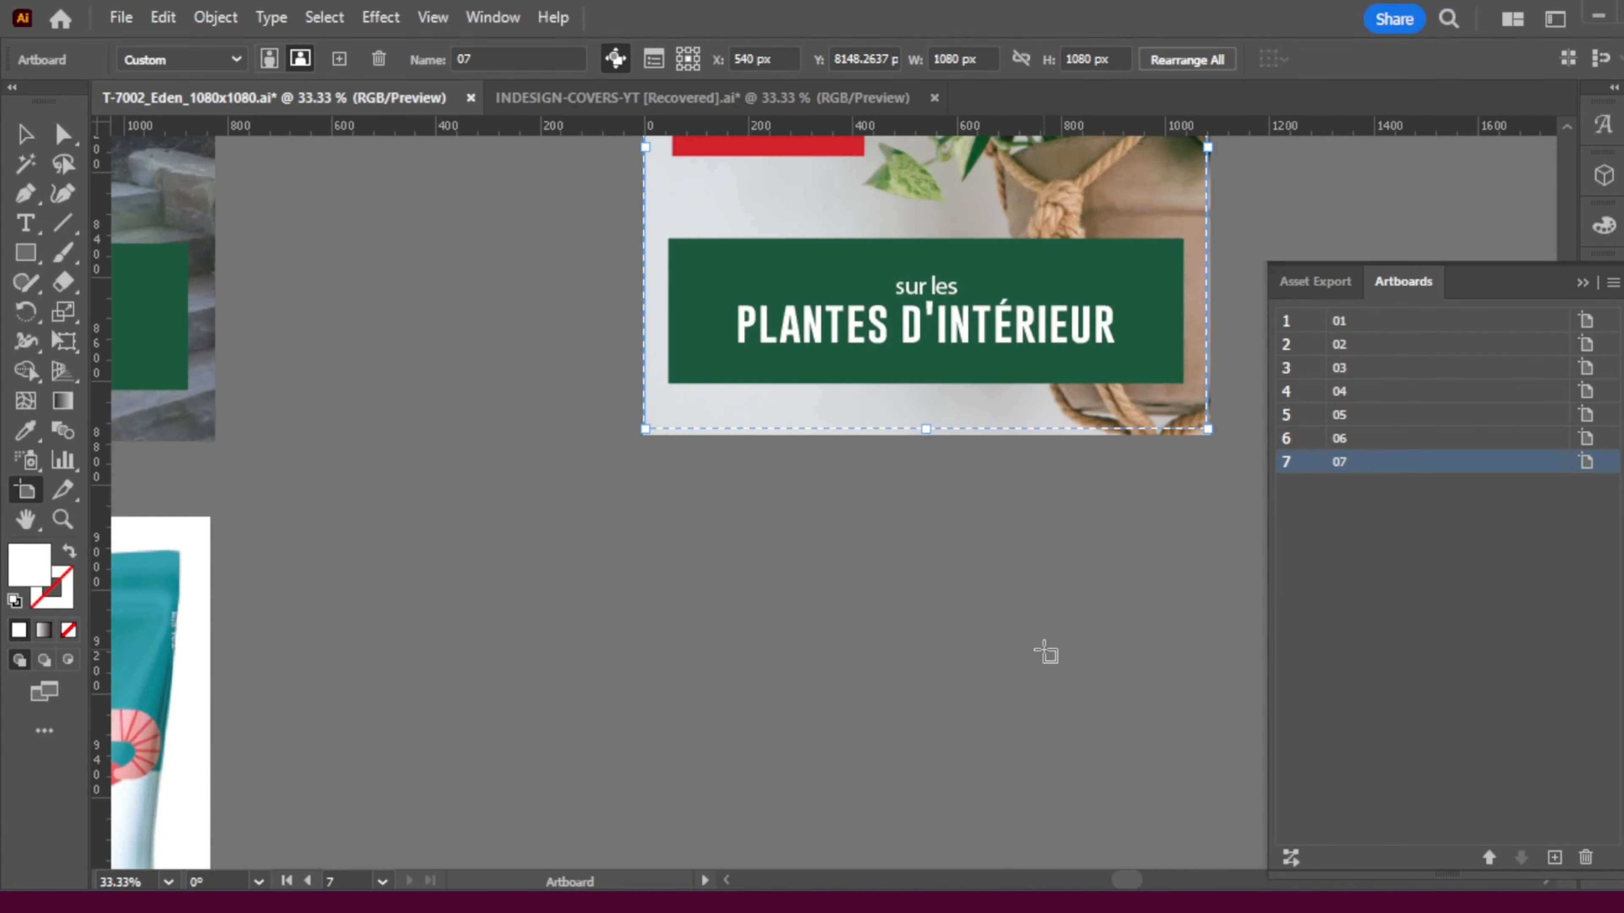
pyautogui.scroll(20, 1049, 653)
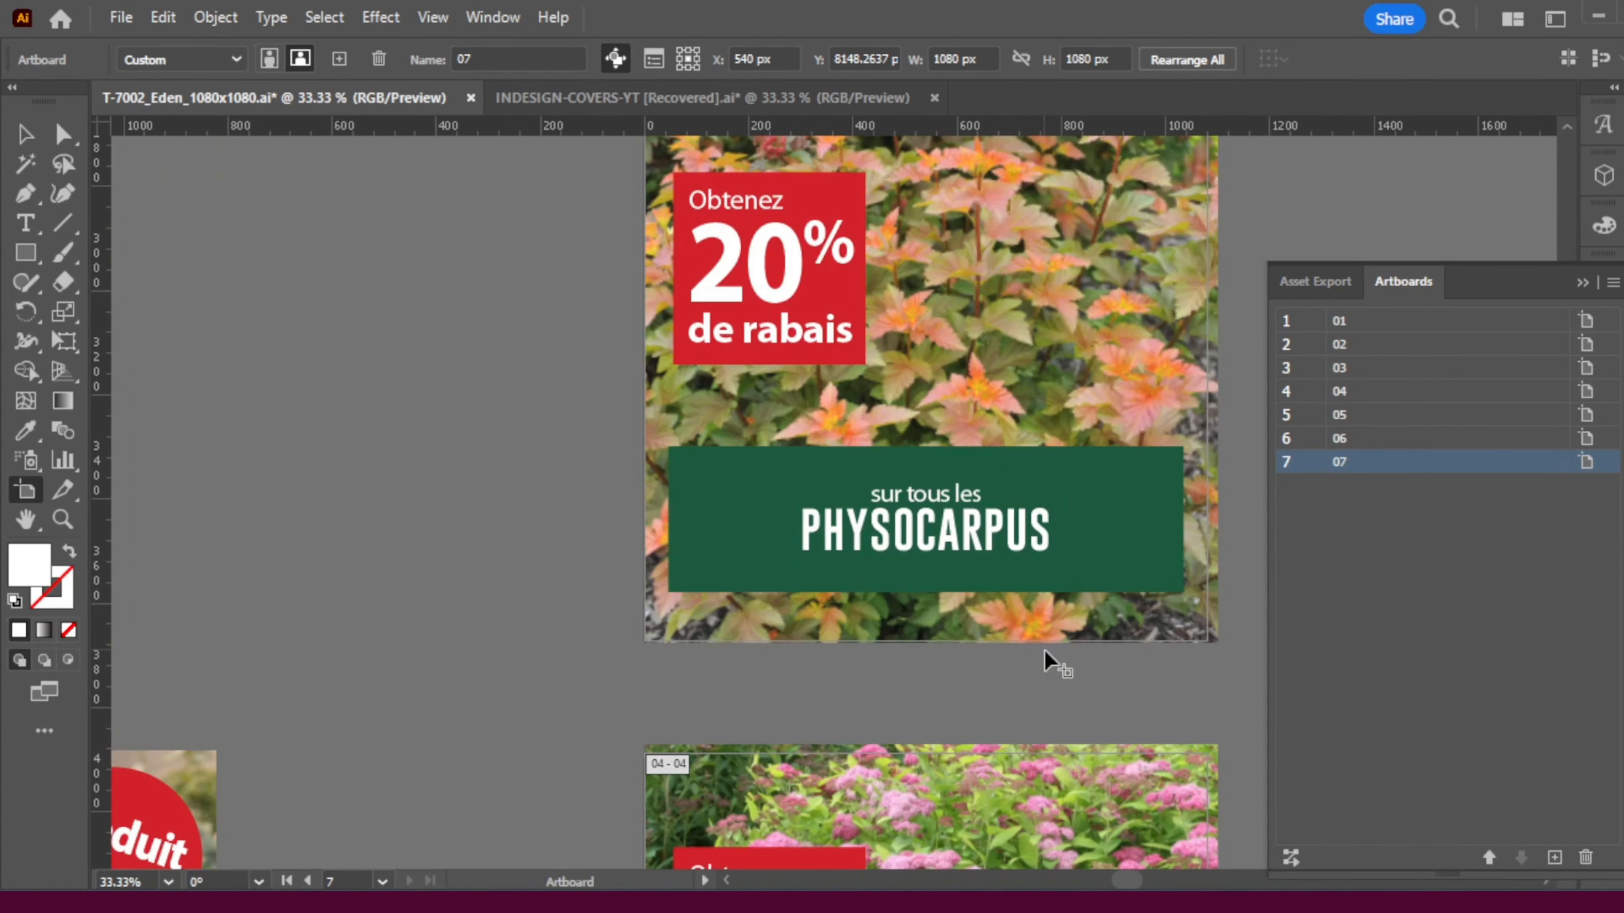
pyautogui.scroll(12, 1047, 660)
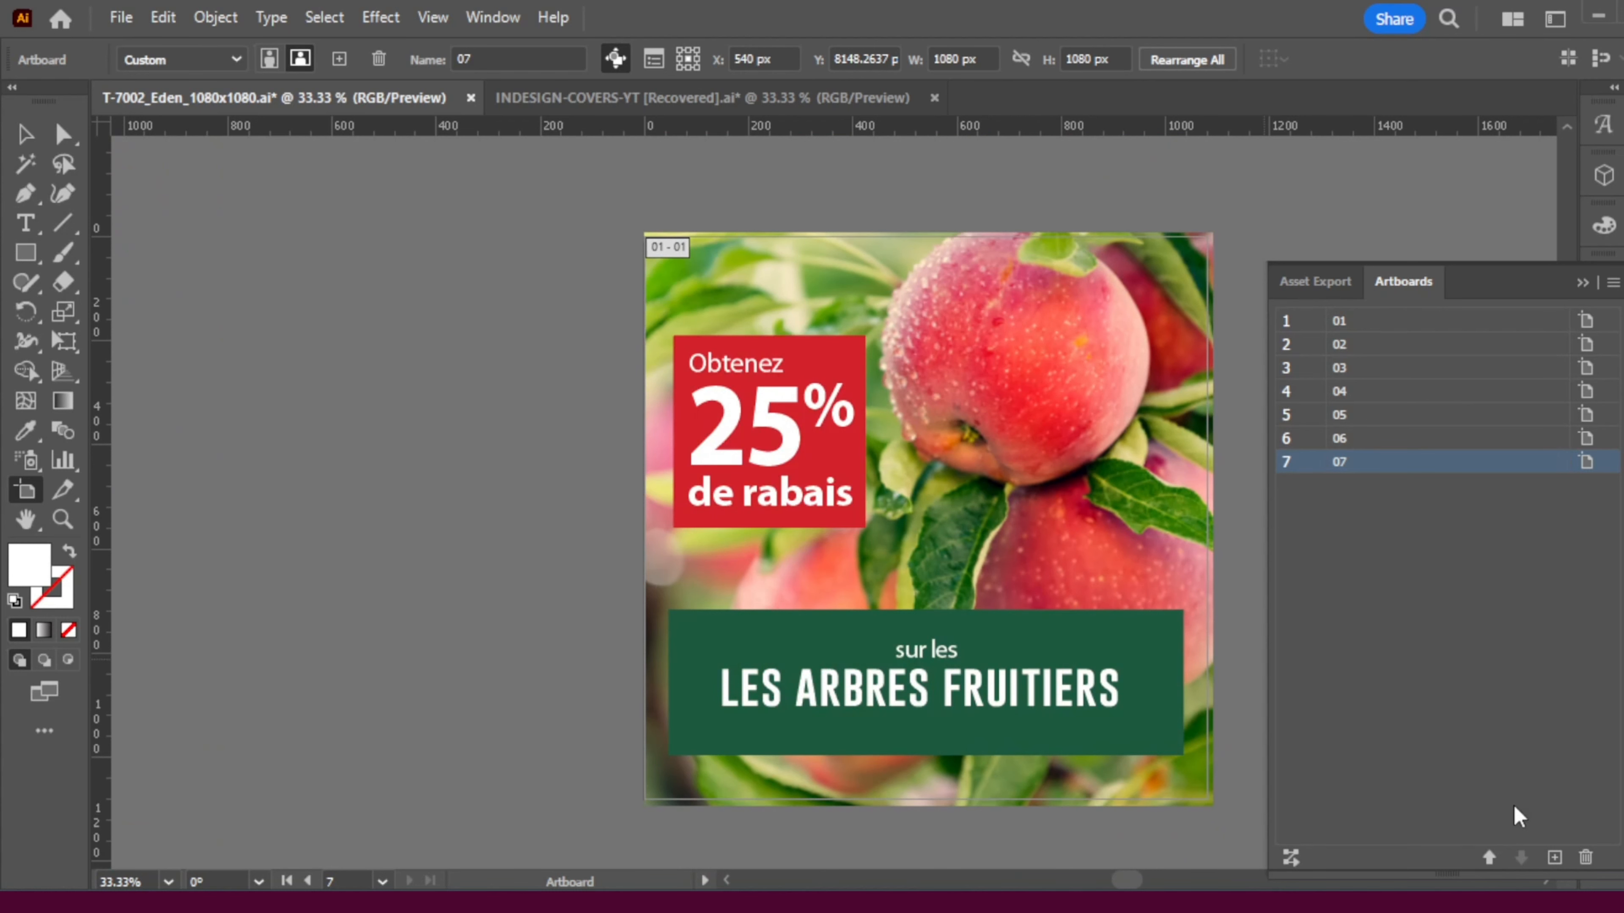
pyautogui.click(25, 136)
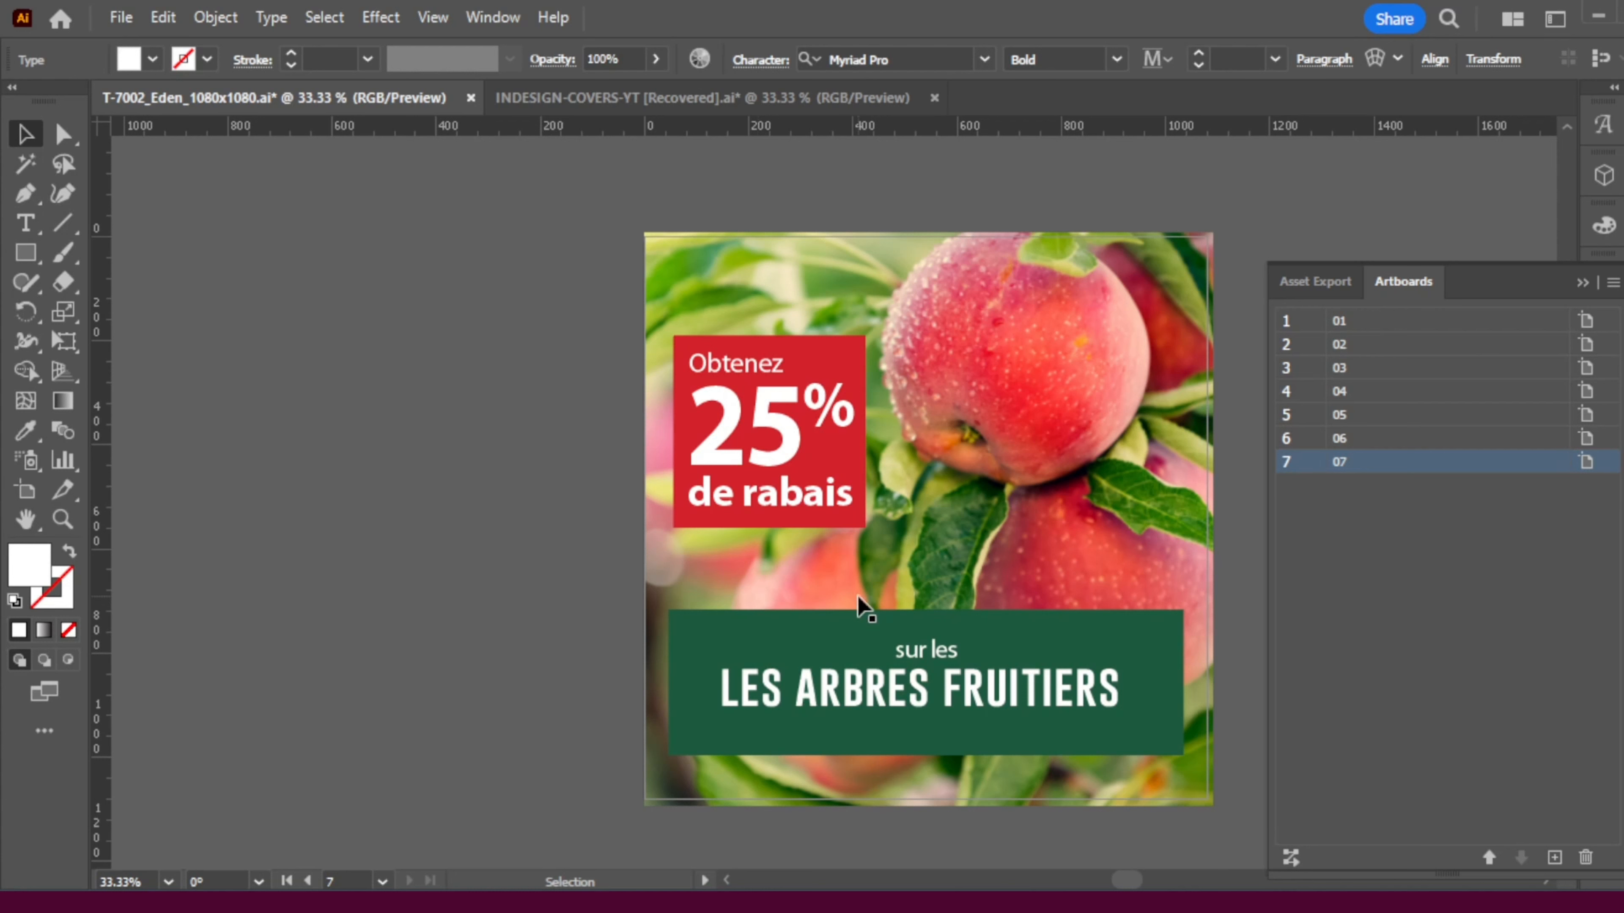
pyautogui.click(119, 26)
pyautogui.moveTo(236, 565)
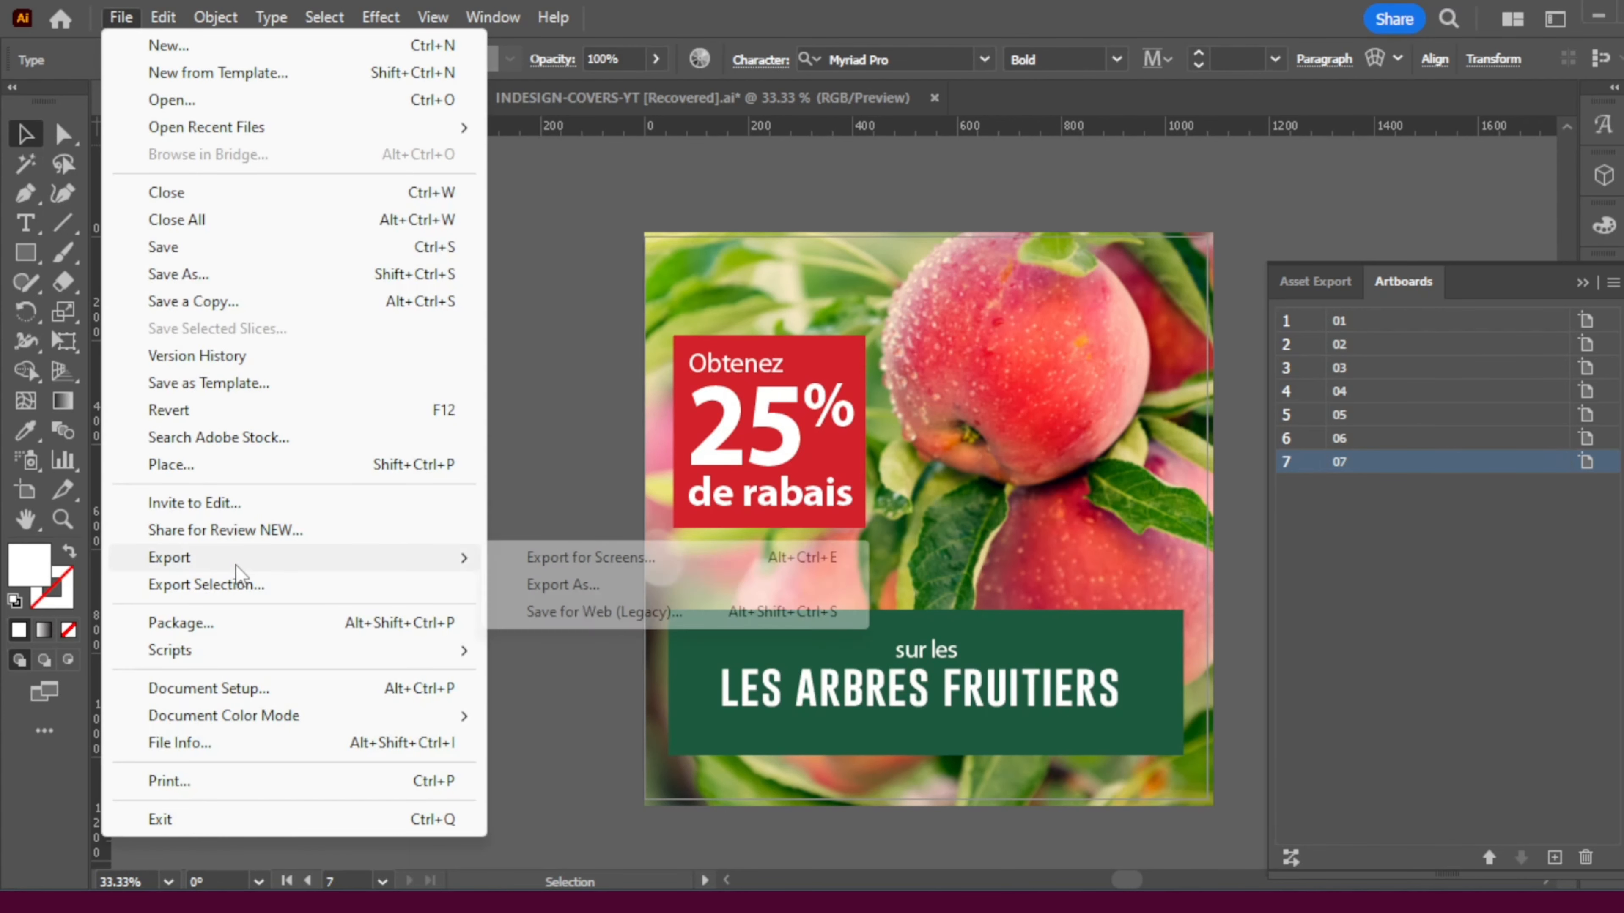
pyautogui.click(591, 584)
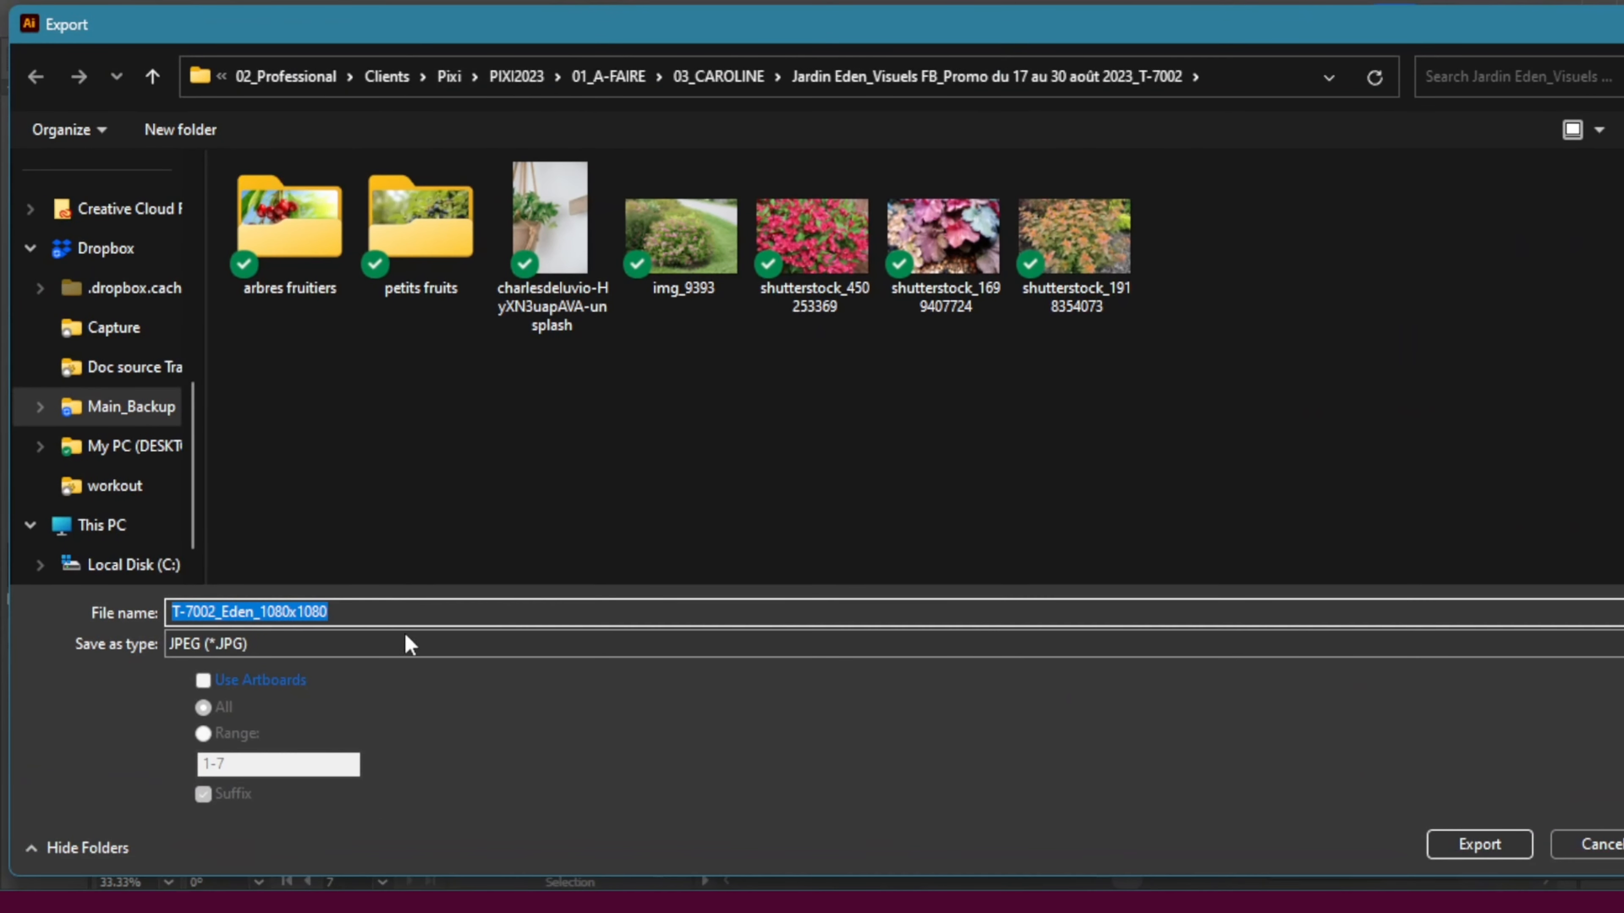
pyautogui.click(204, 681)
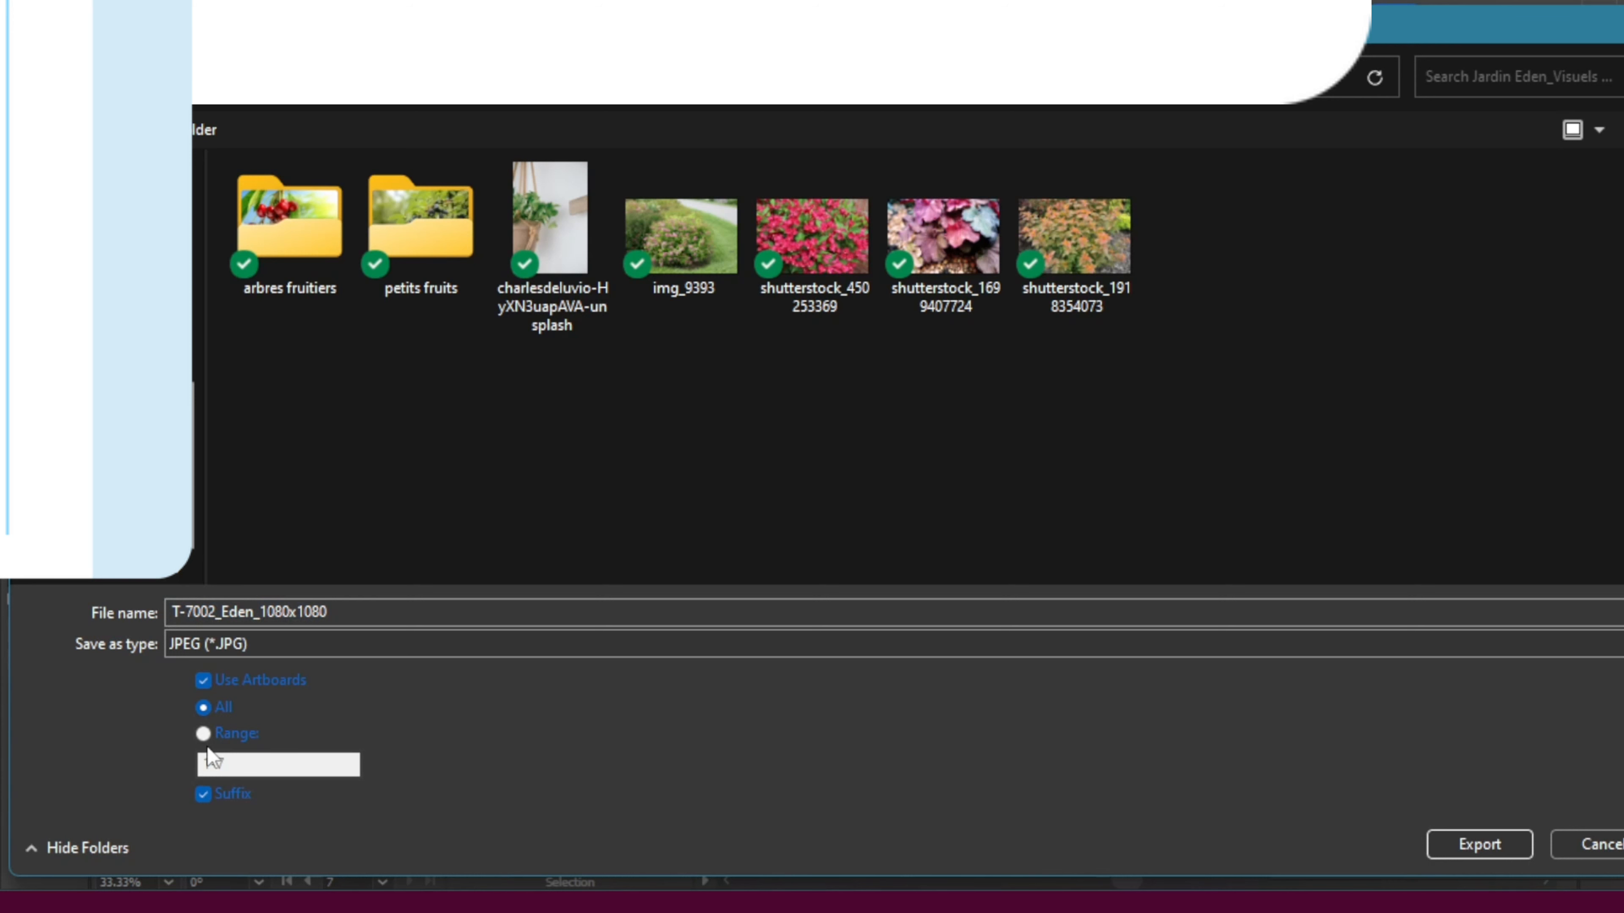
pyautogui.click(203, 735)
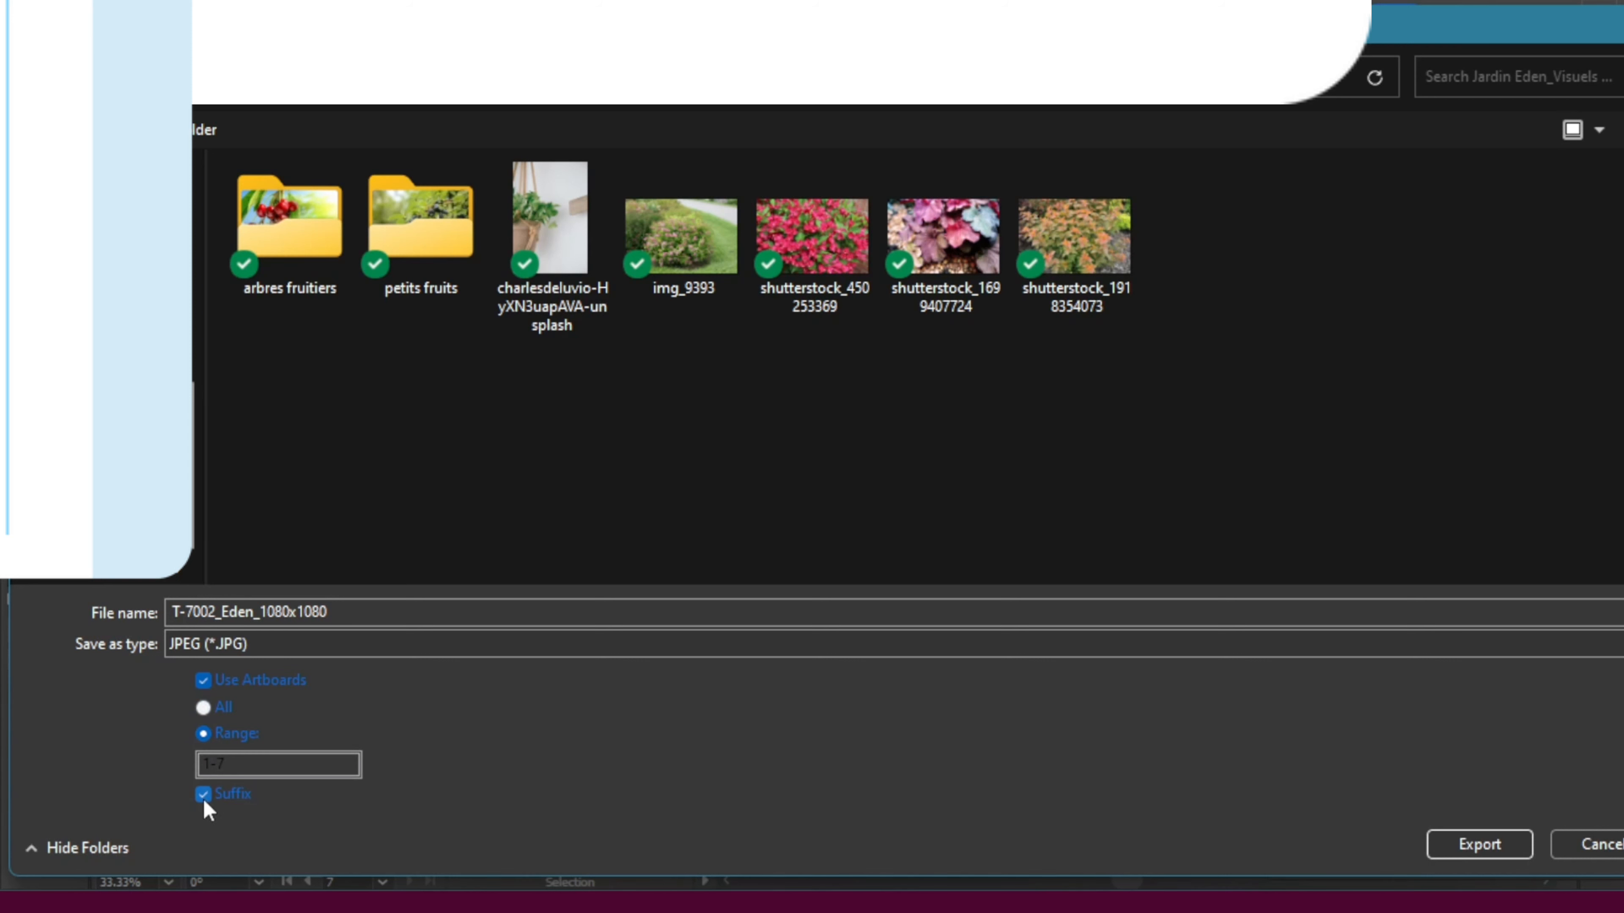
pyautogui.click(1500, 843)
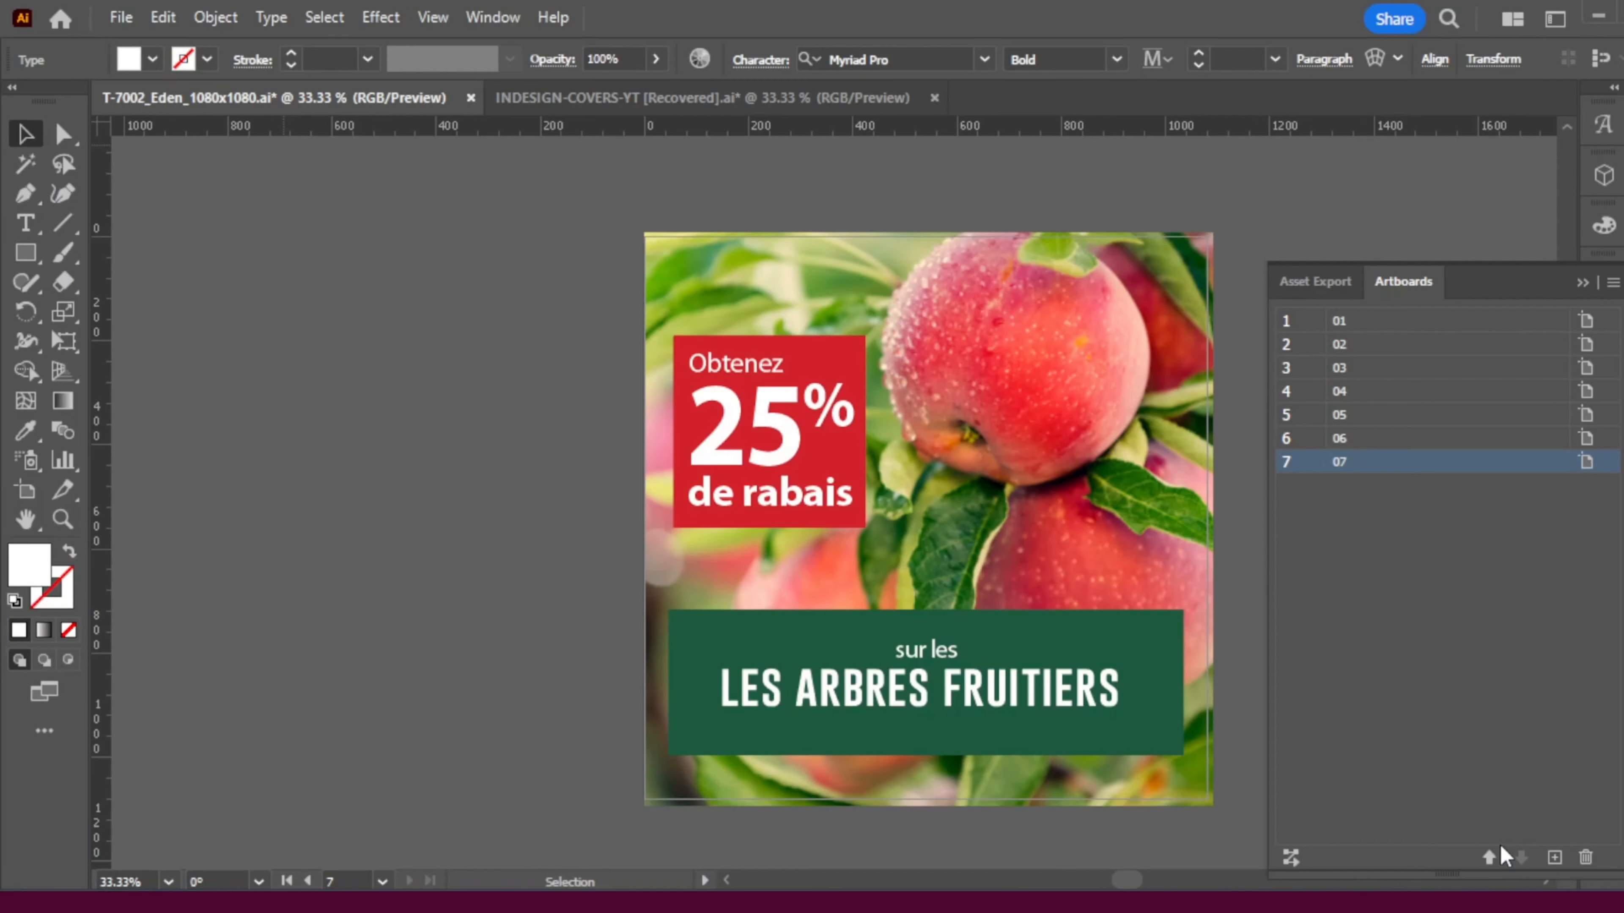